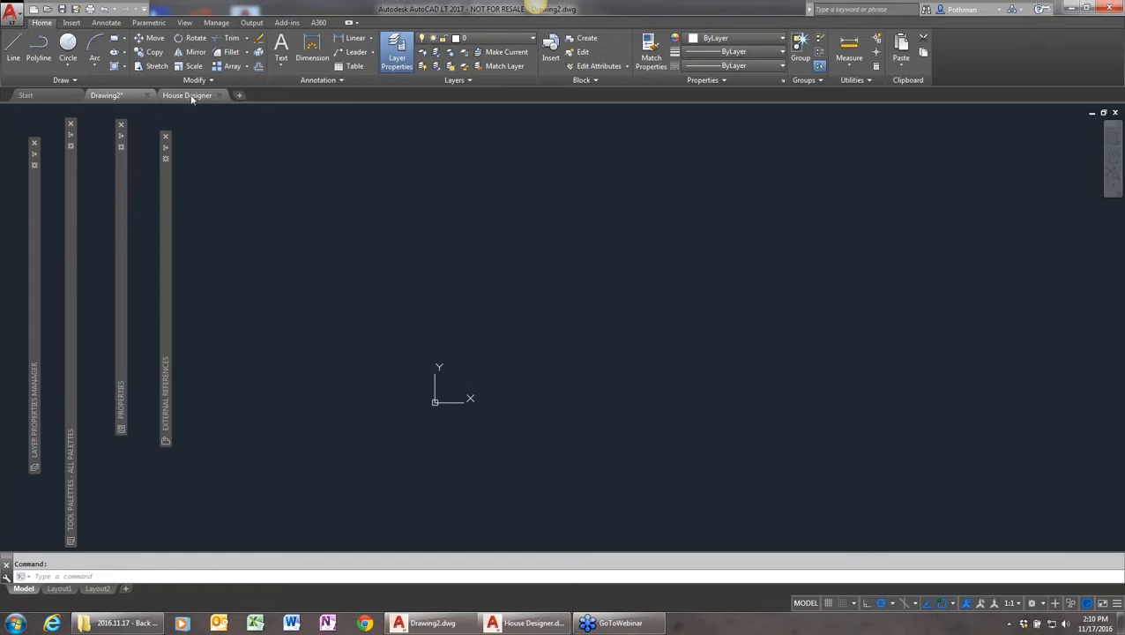
- Copy the spiral staircase block from the model space of the House Designer drawing to the clipboard
mouse_move(191, 99)
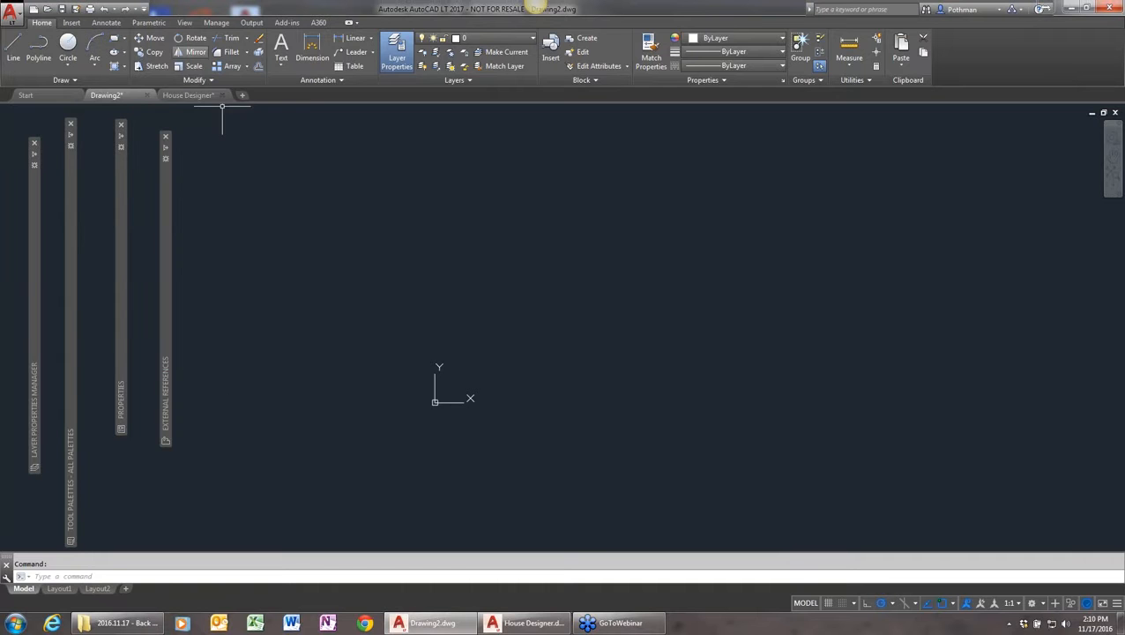
click(190, 98)
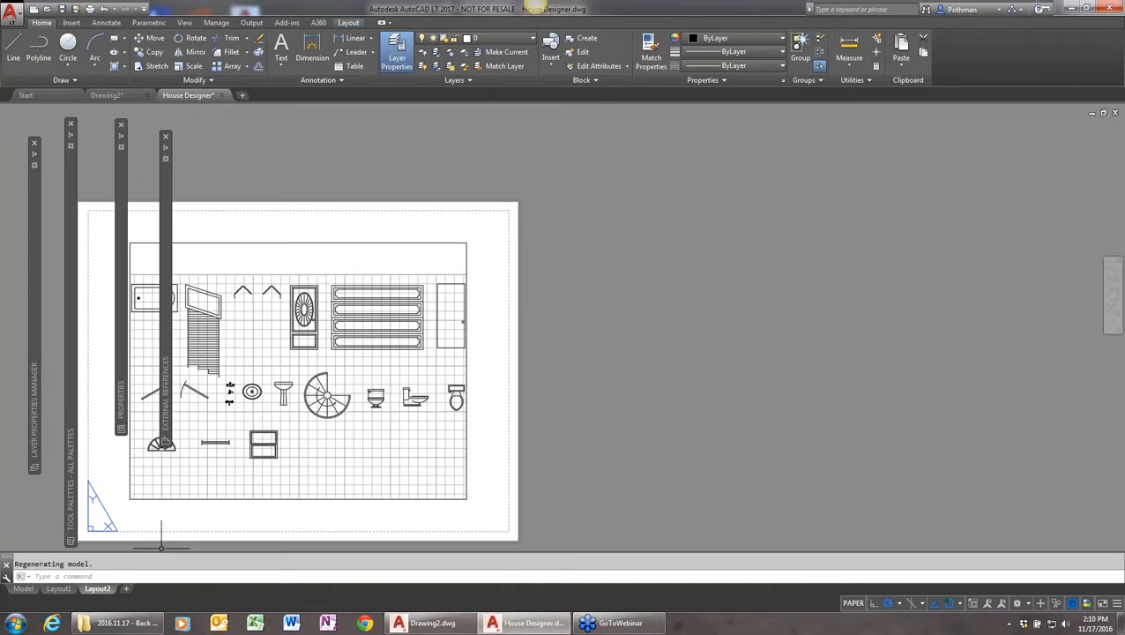
click(23, 588)
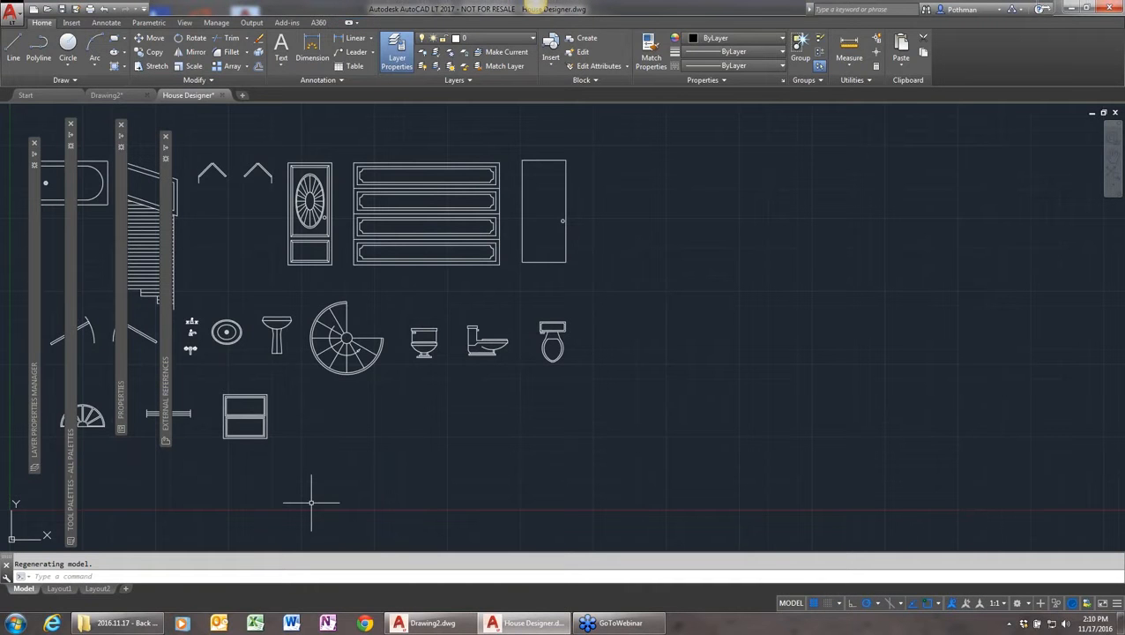
click(382, 404)
click(322, 298)
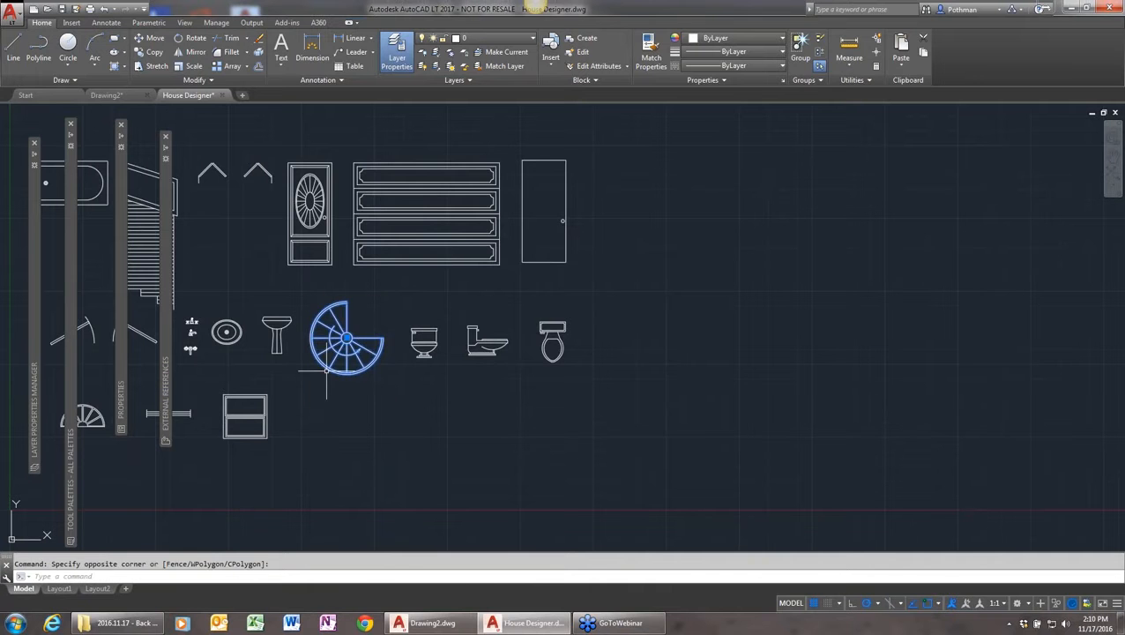
key(ctrl+c)
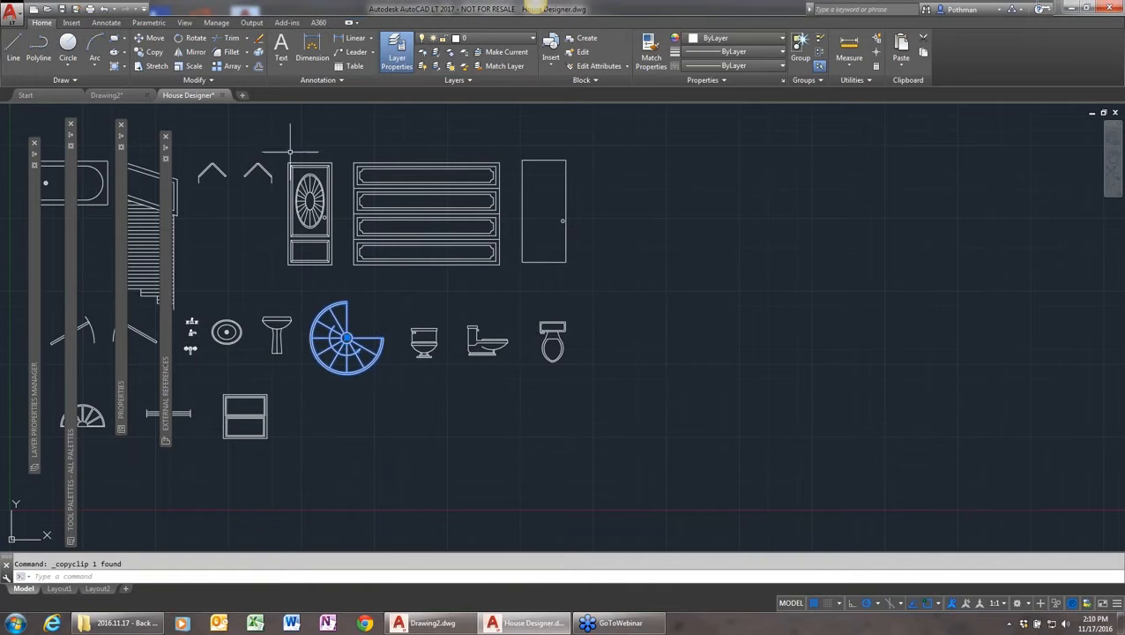
- Paste the copied spiral staircase into Drawing2 and erase it from the drawing again
click(118, 97)
key(ctrl+v)
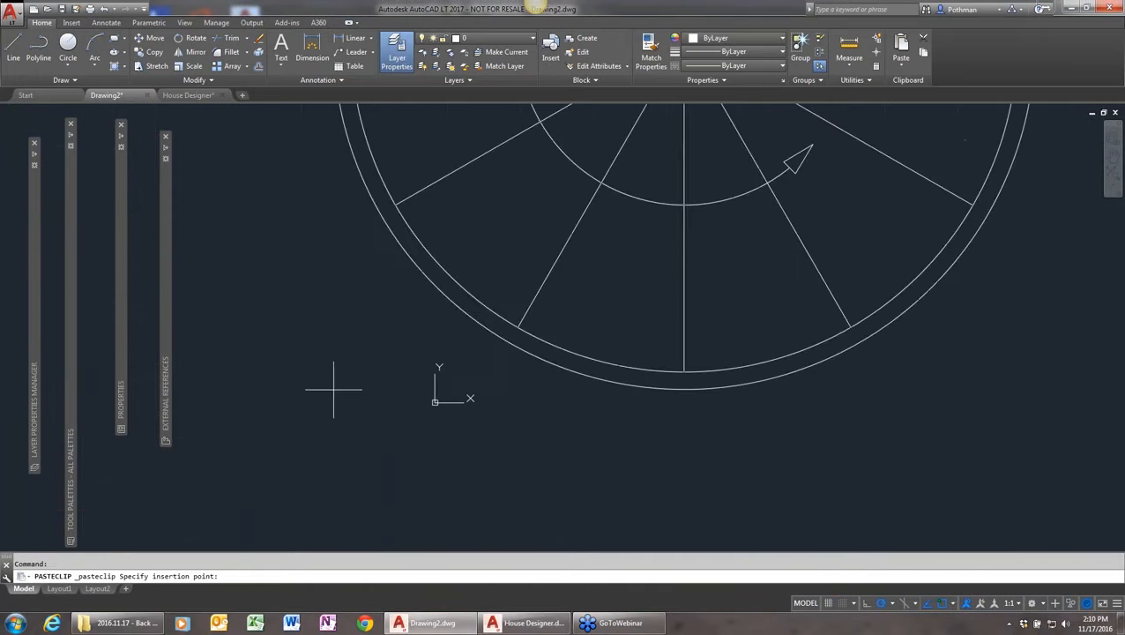
click(335, 416)
scroll(468, 435, down, 4)
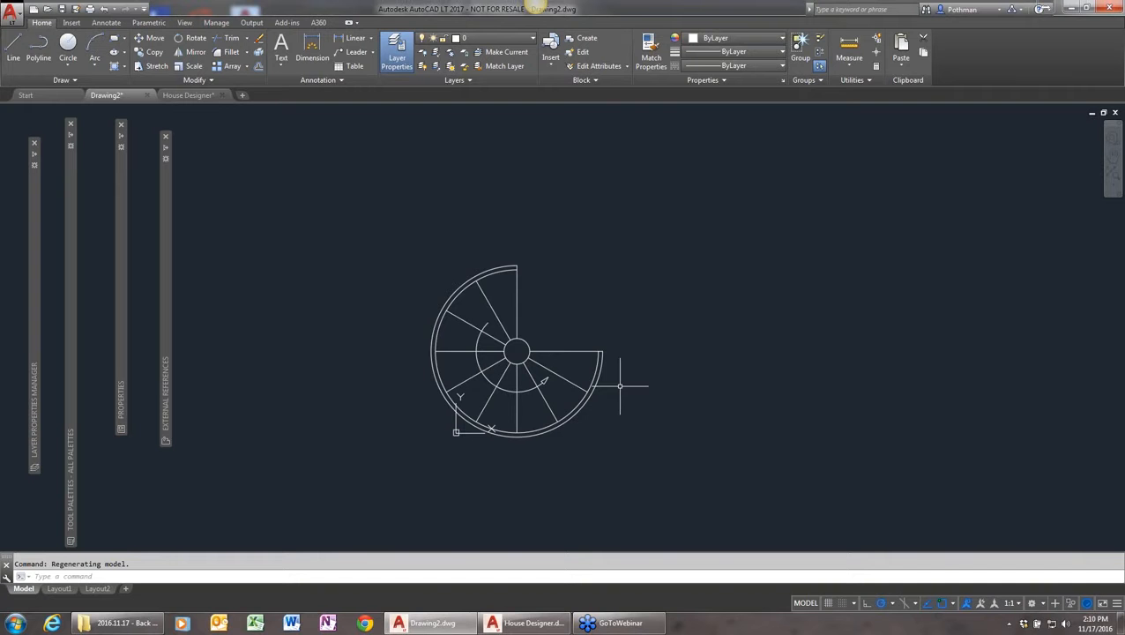
click(582, 401)
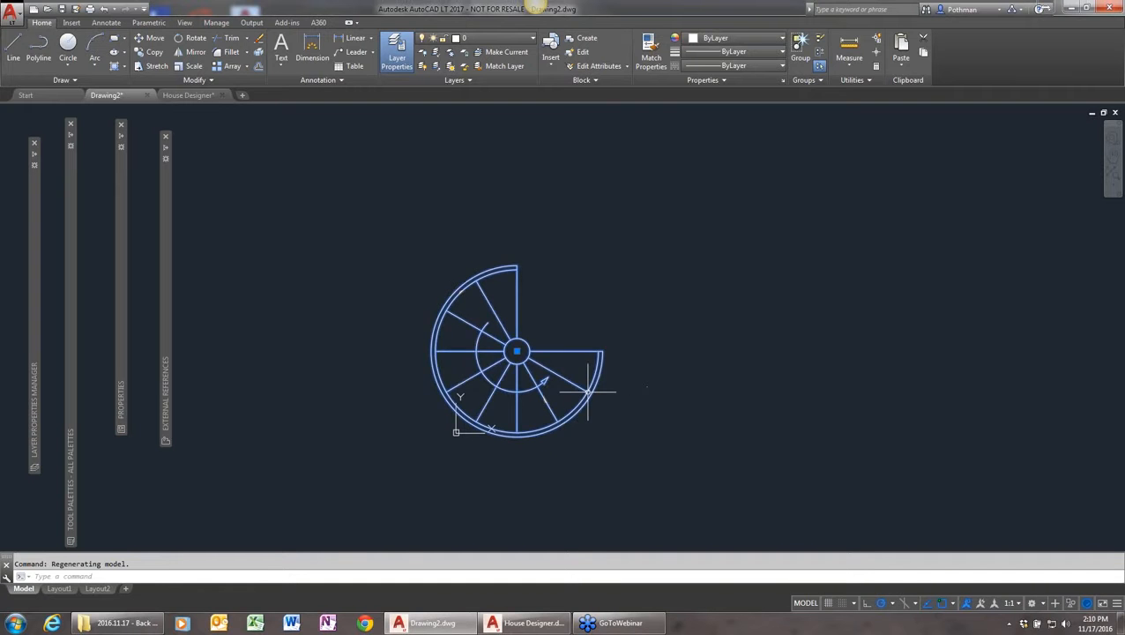
key(Delete)
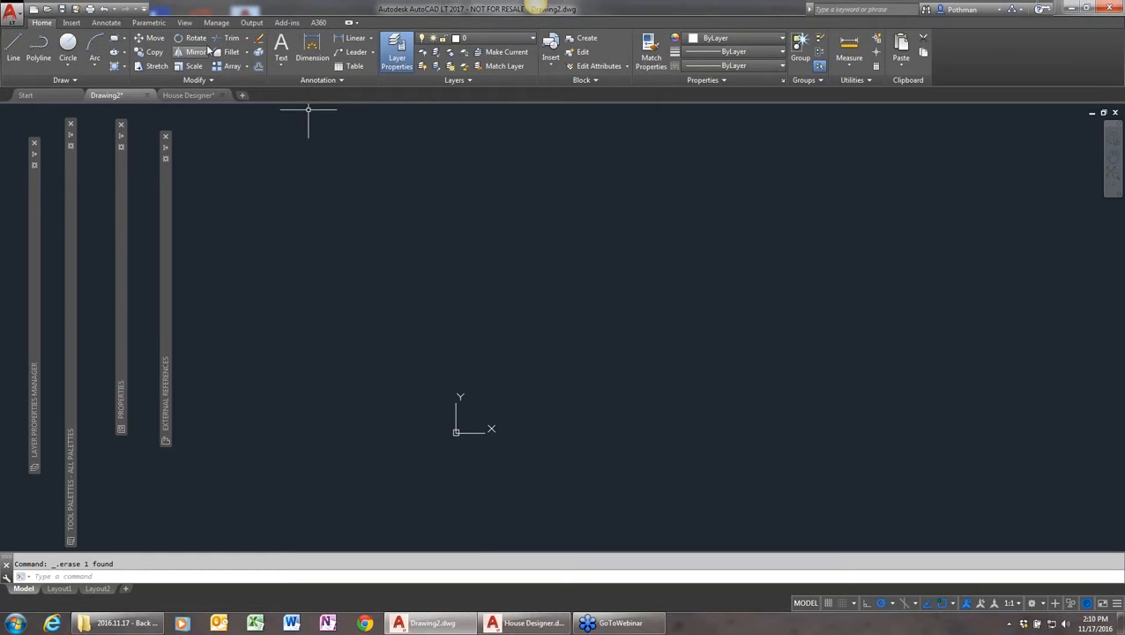
- Open the DesignCenter palette in Drawing2
click(185, 23)
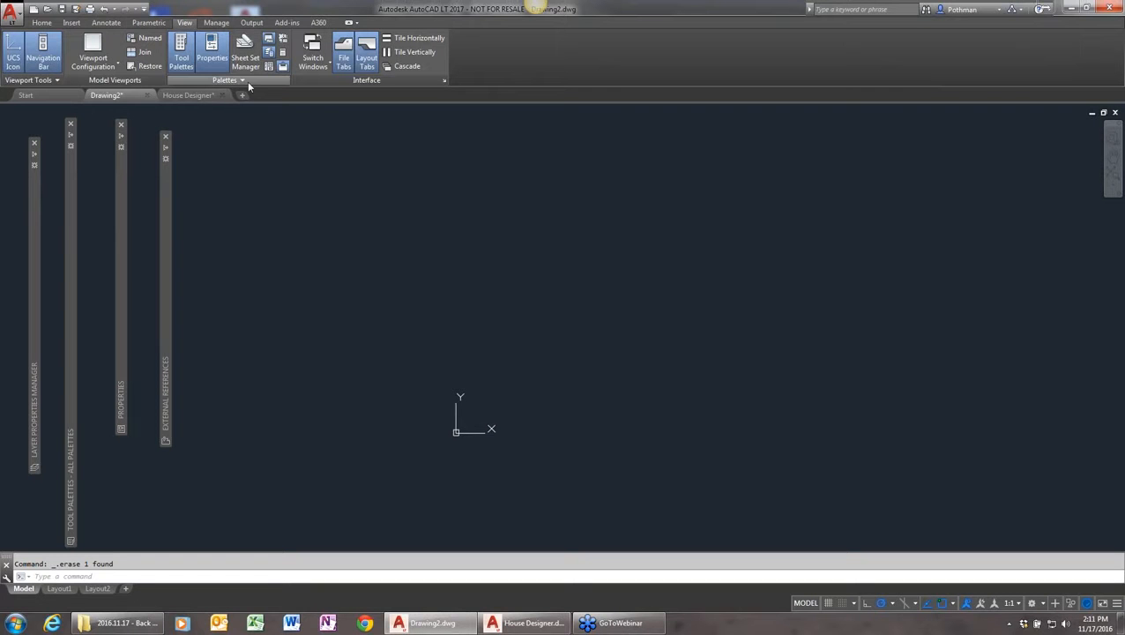
click(72, 22)
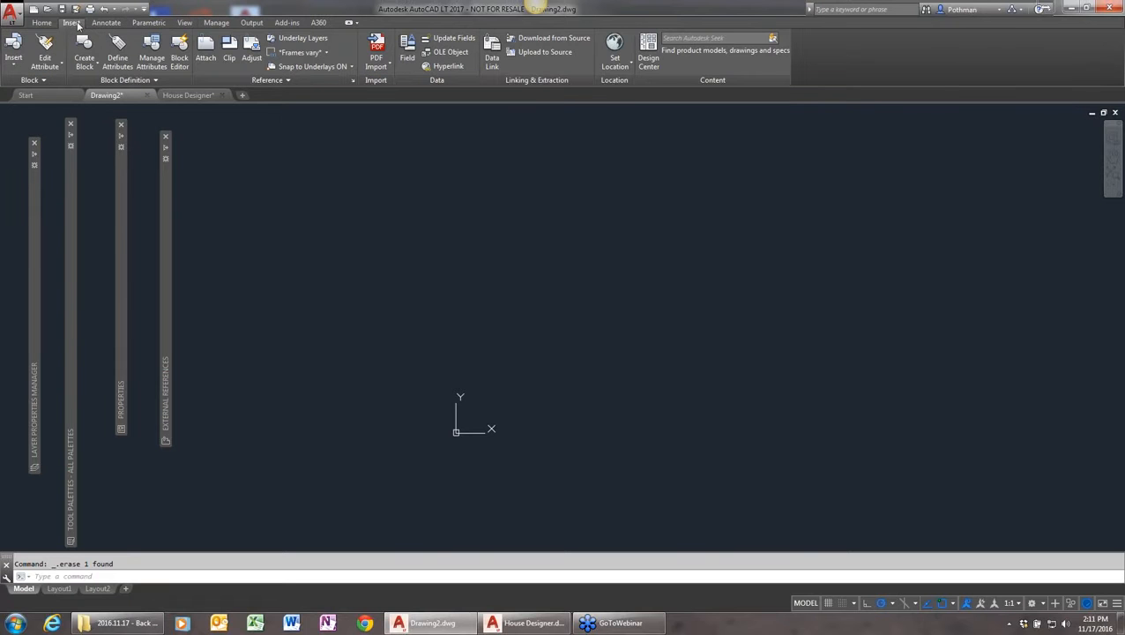
click(650, 46)
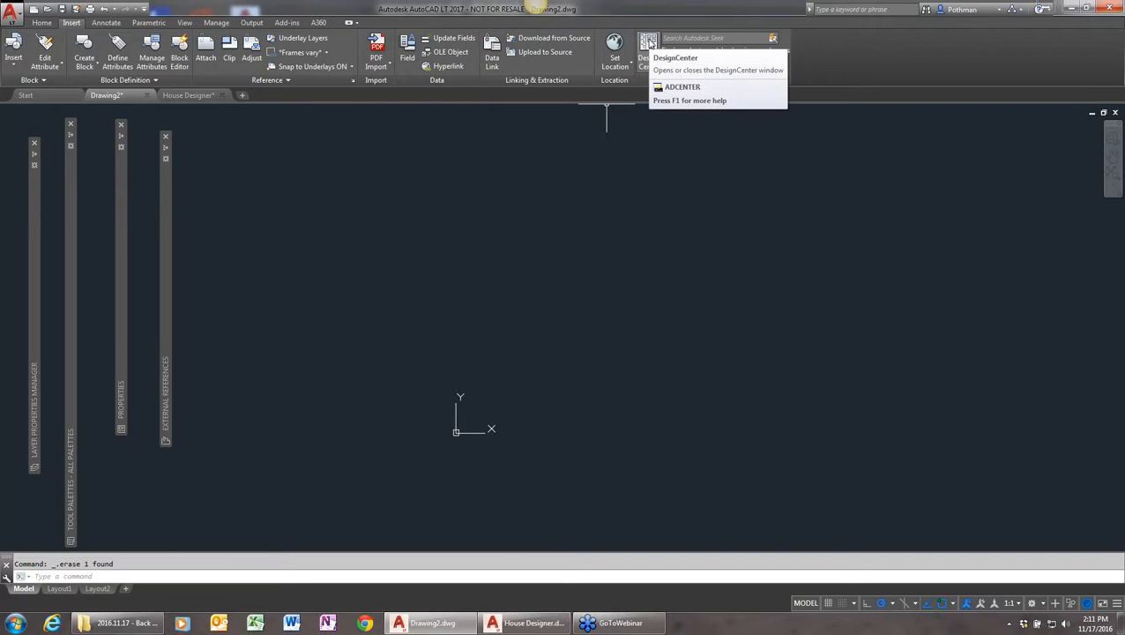
click(650, 44)
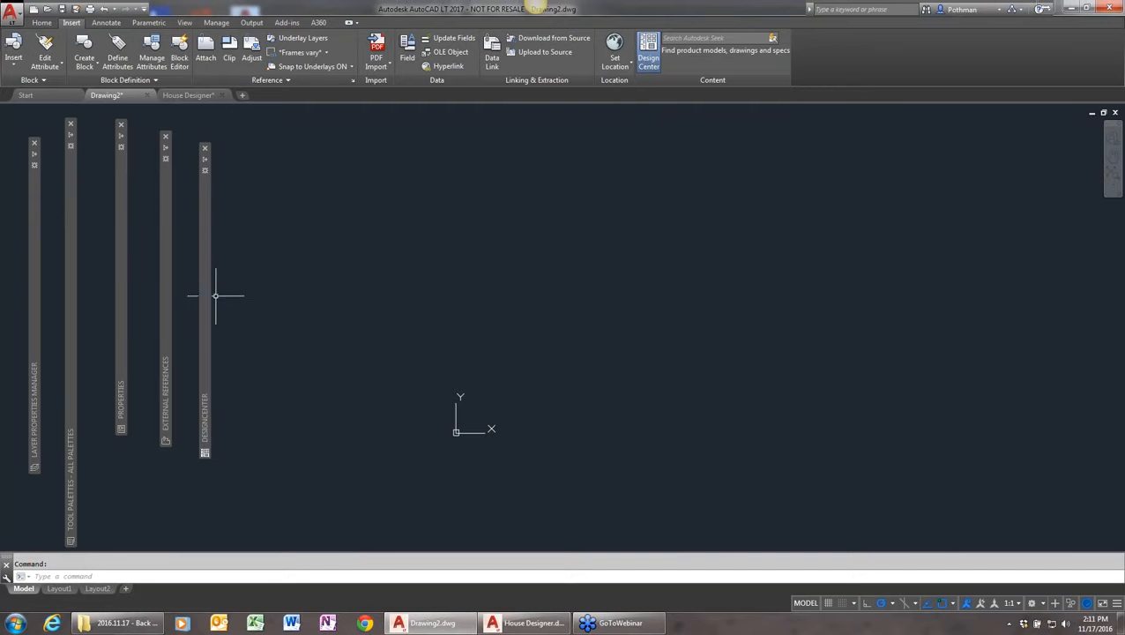
- Preview the contents of the collapsed DesignCenter, Layer Properties Manager, Tool Palettes, Properties and External References palettes
mouse_move(205, 297)
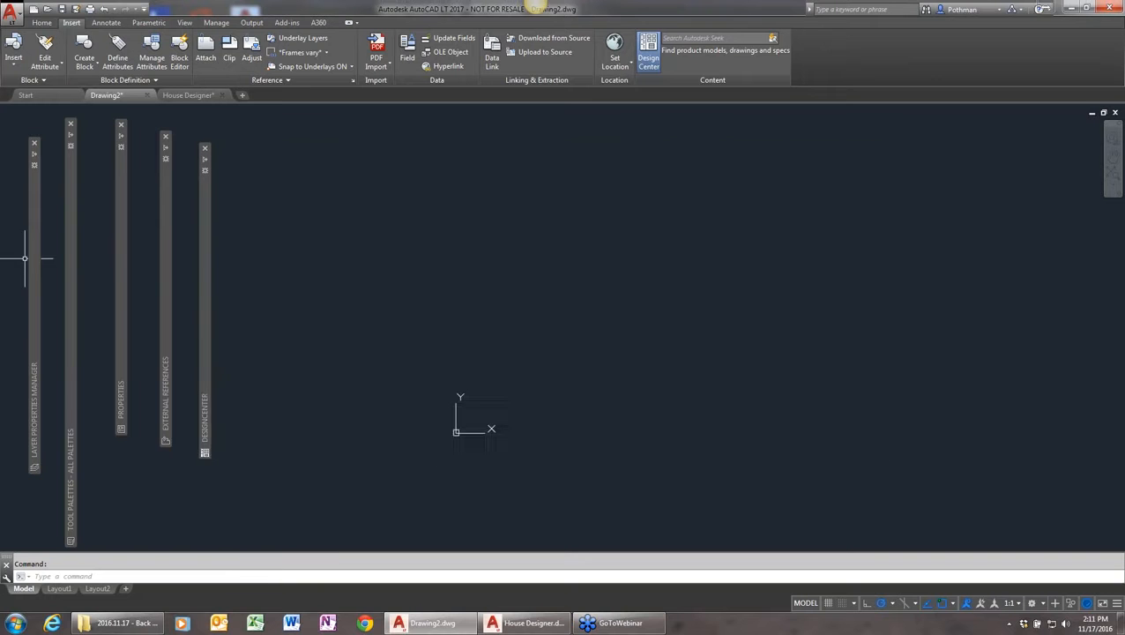
mouse_move(33, 255)
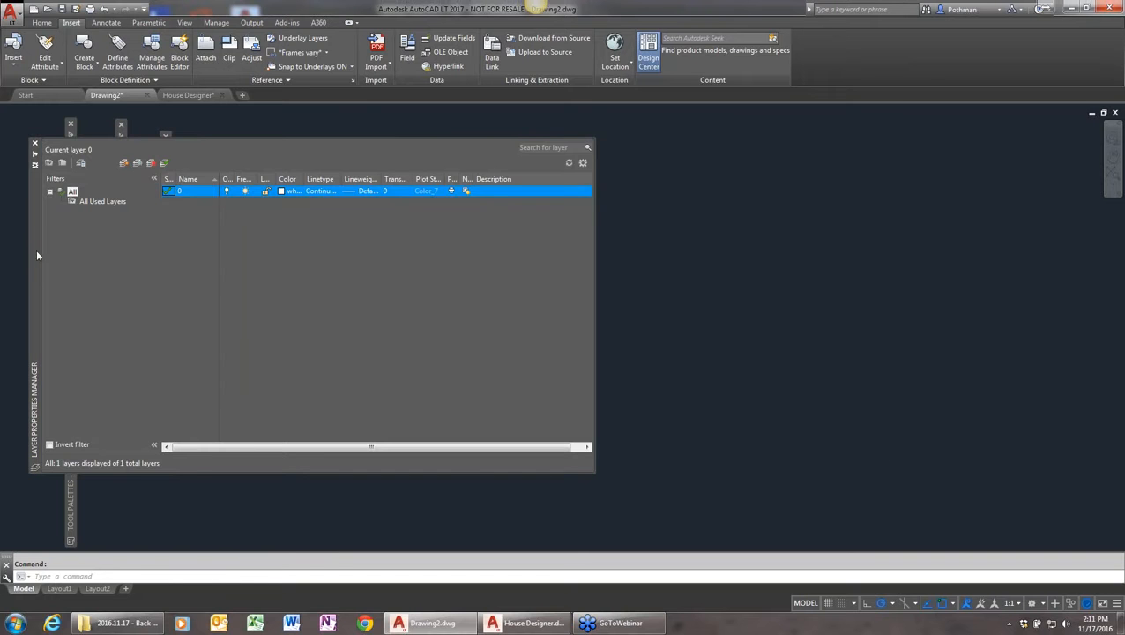
mouse_move(70, 527)
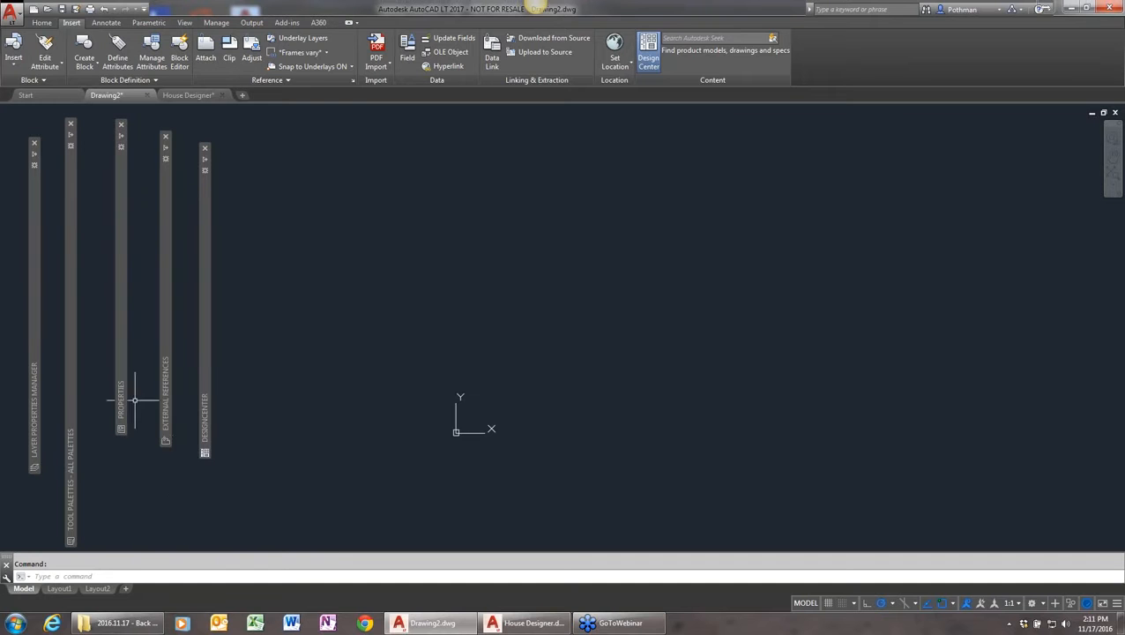
mouse_move(125, 407)
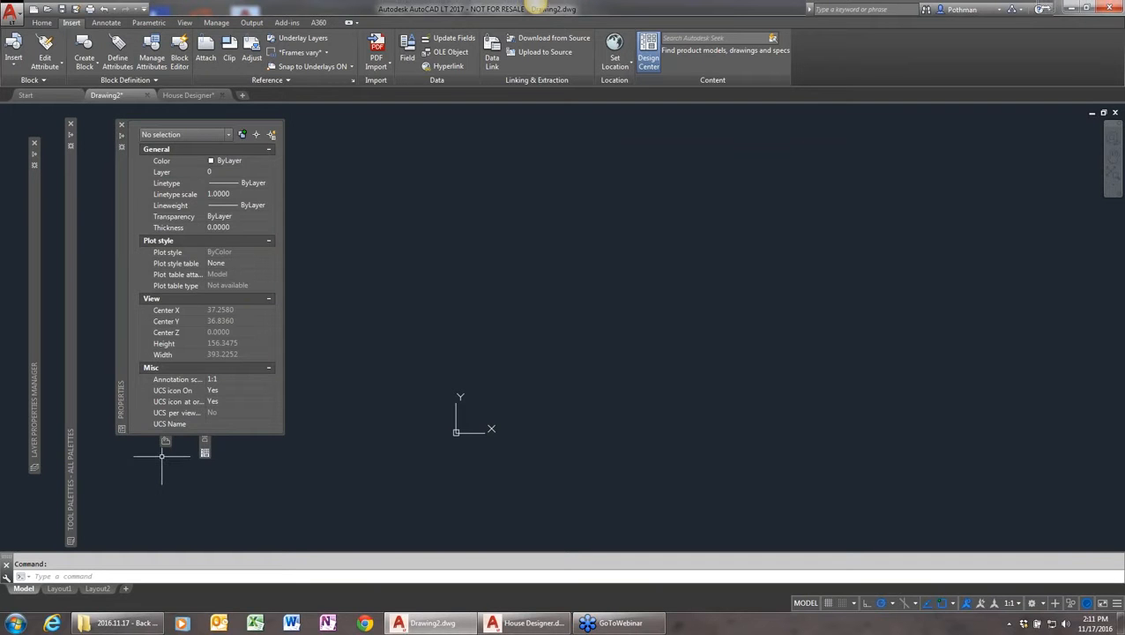
mouse_move(163, 403)
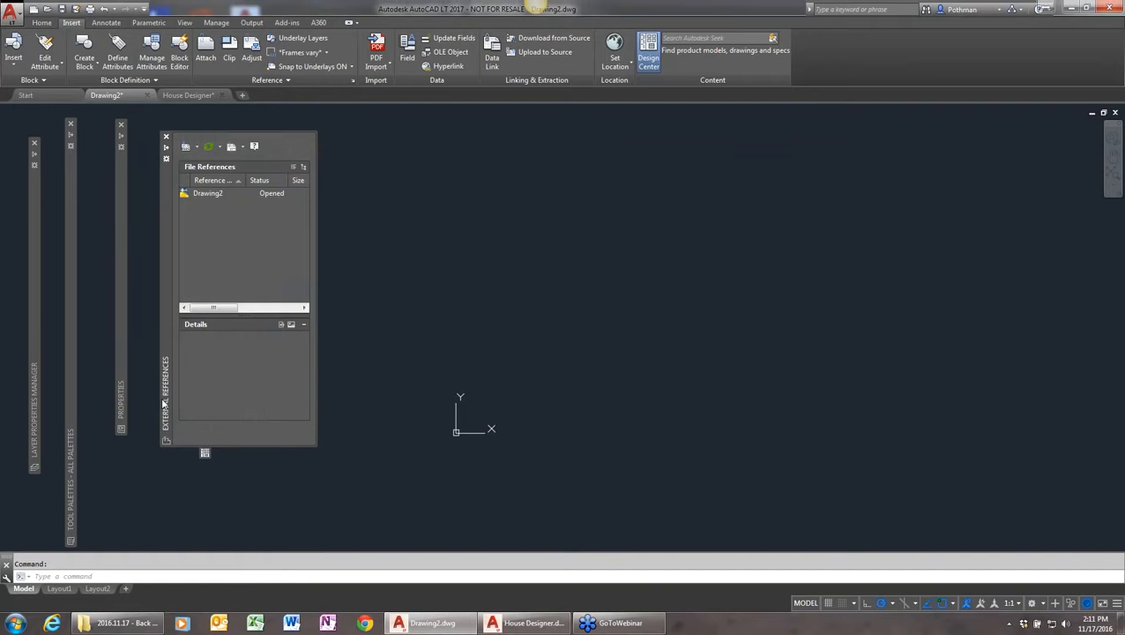
mouse_move(207, 428)
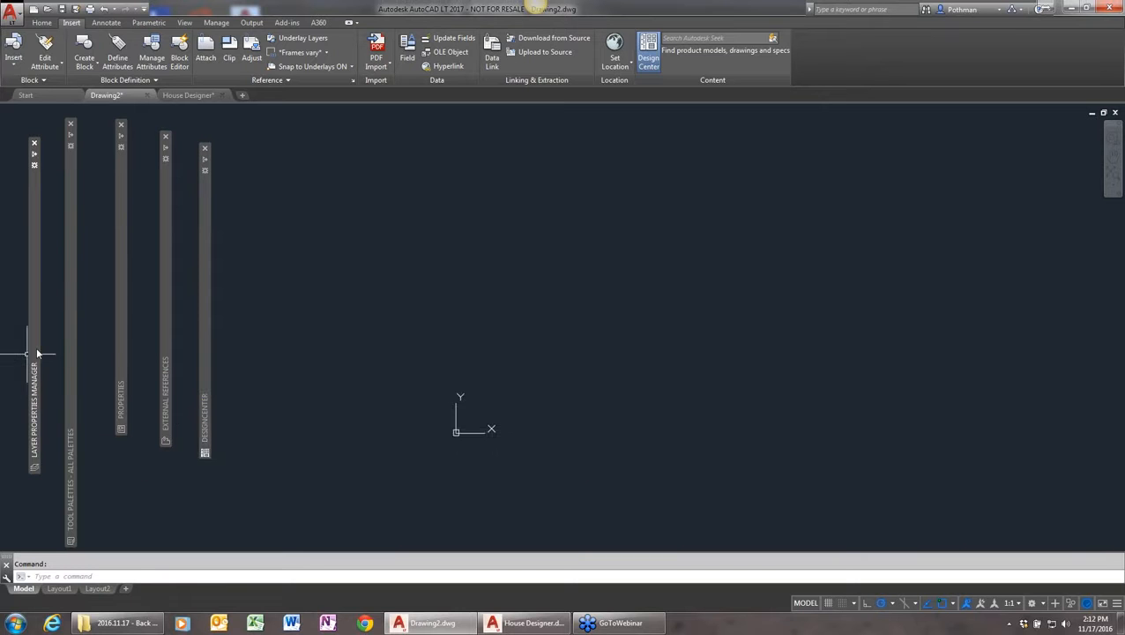
- Anchor the Layer Properties Manager palette to the left side of the drawing area
mouse_move(37, 353)
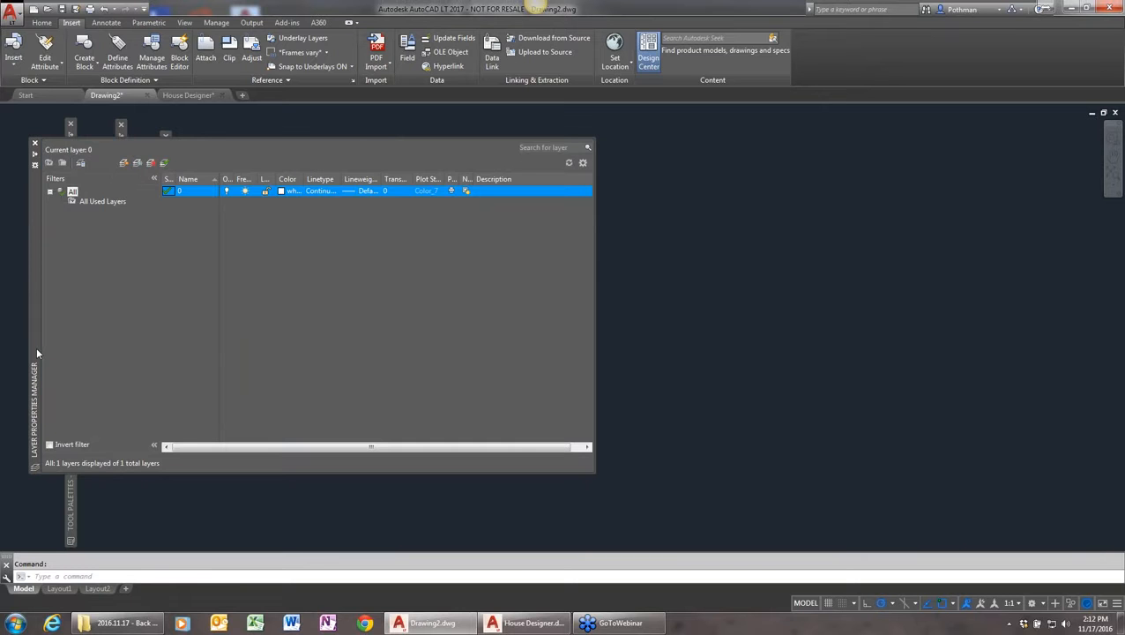
right_click(37, 353)
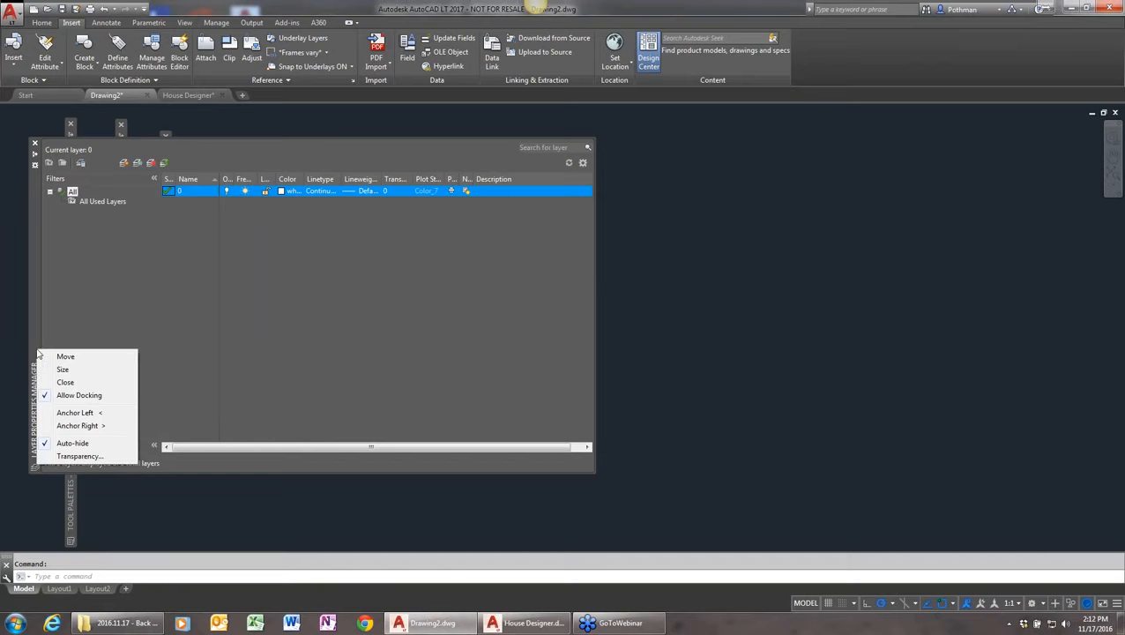
click(84, 415)
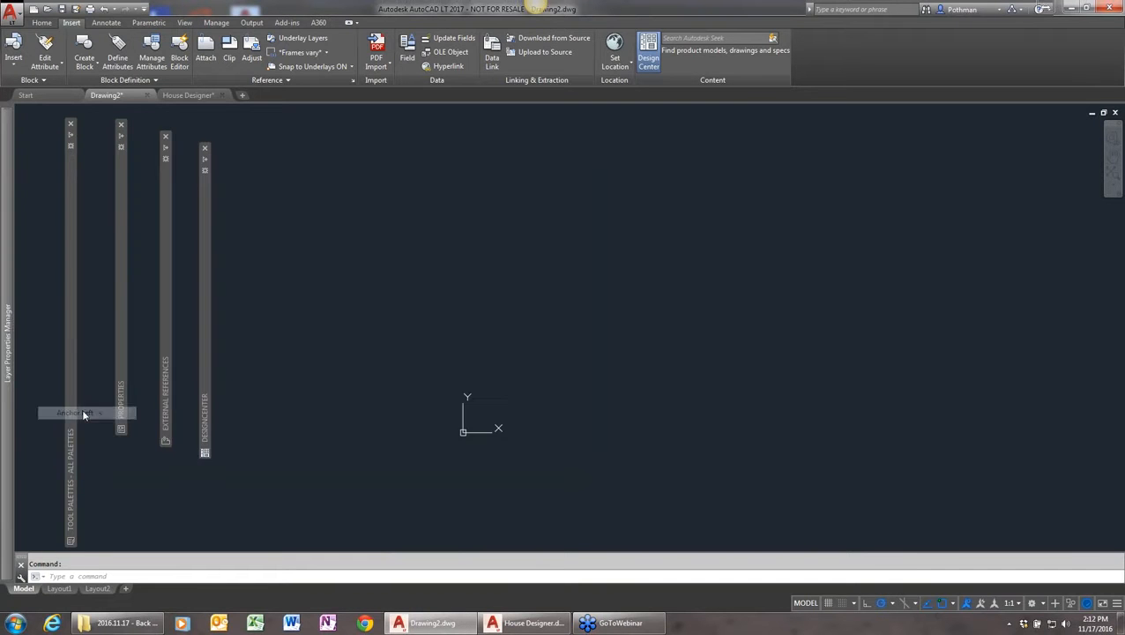
mouse_move(14, 336)
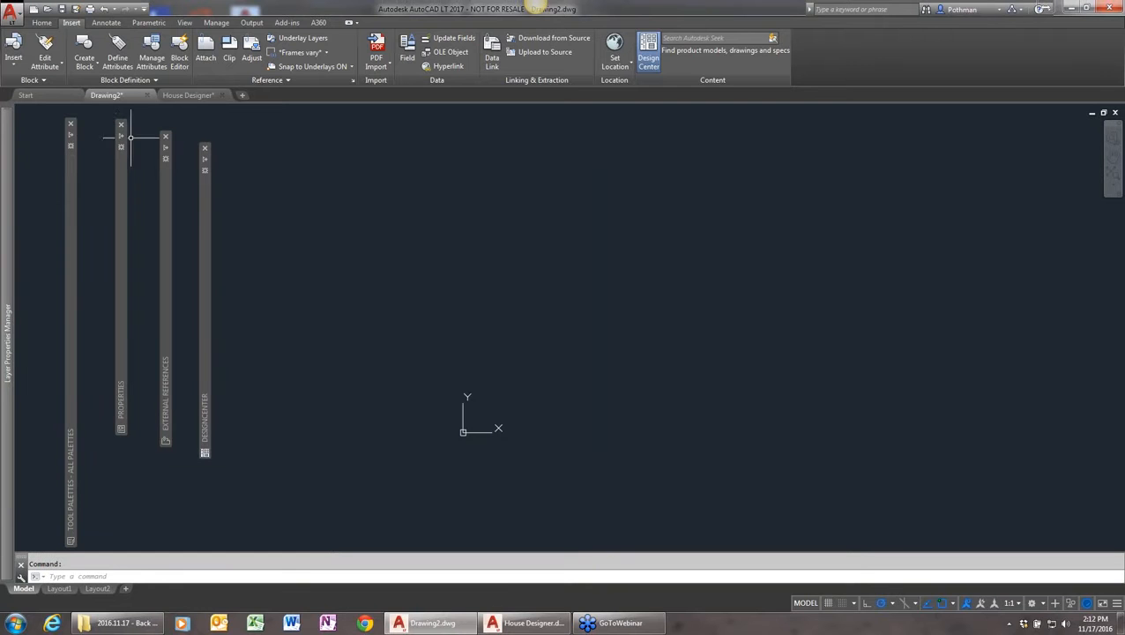
- Anchor the Tool Palettes and Properties palettes on the left, alongside the Layer Properties Manager
mouse_move(71, 139)
right_click(71, 310)
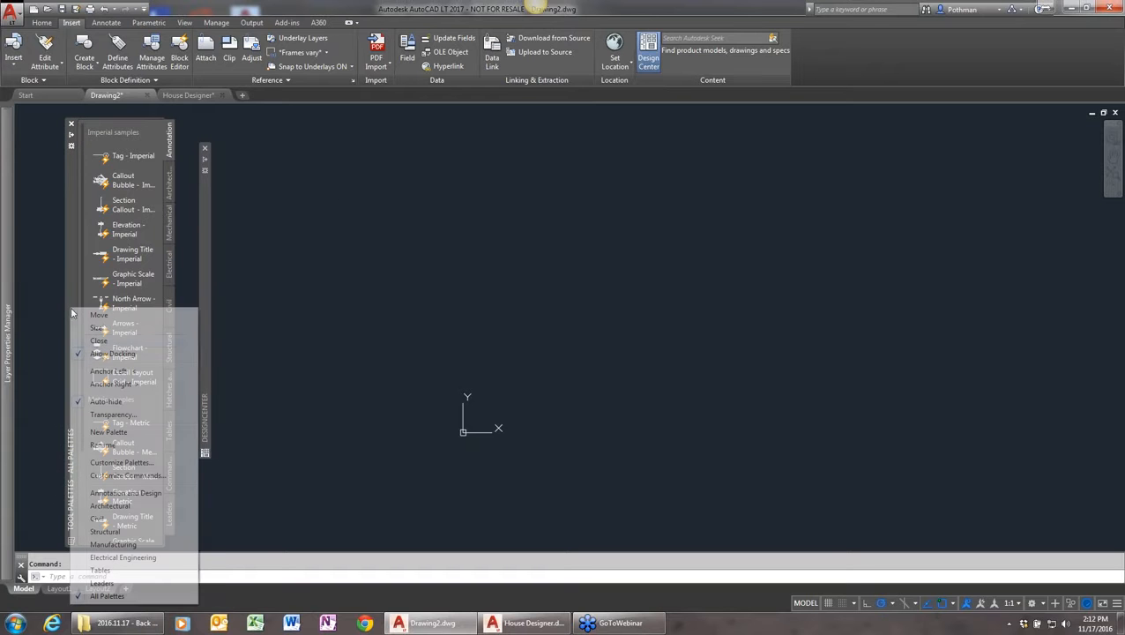
click(106, 372)
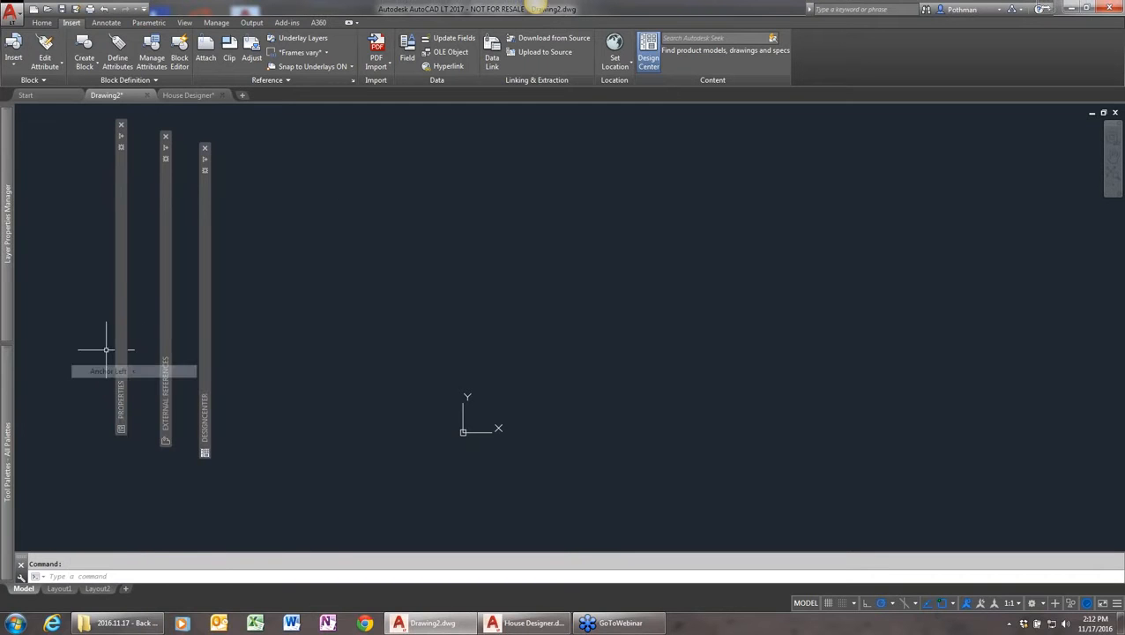
right_click(127, 296)
click(151, 362)
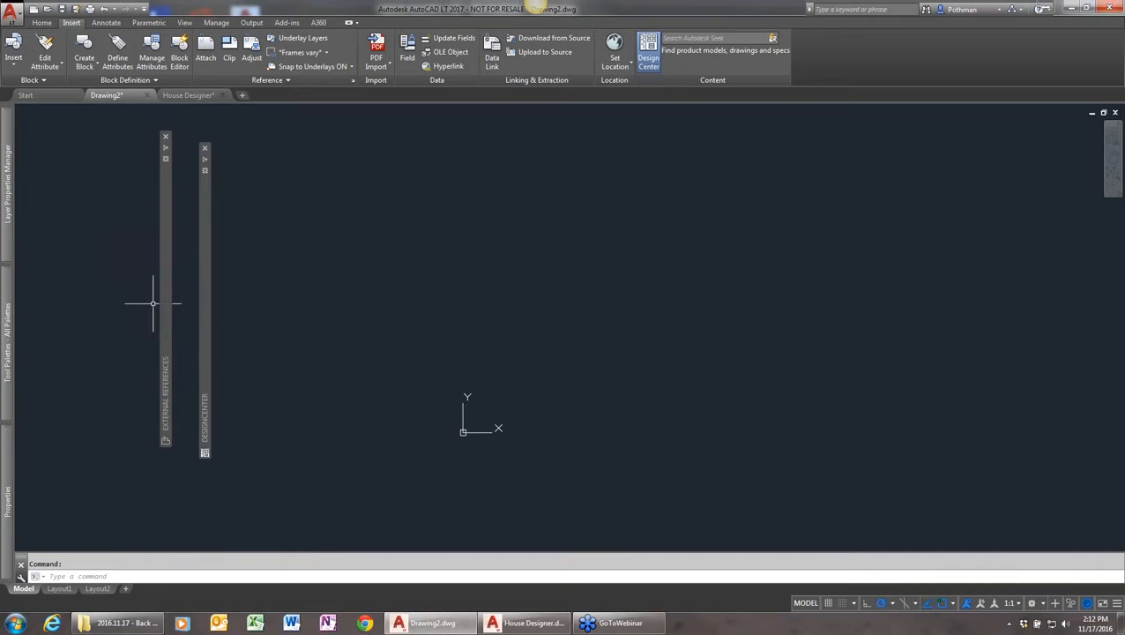
- Anchor the External References and DesignCenter palettes on the left with the other anchored palettes
mouse_move(164, 310)
right_click(168, 332)
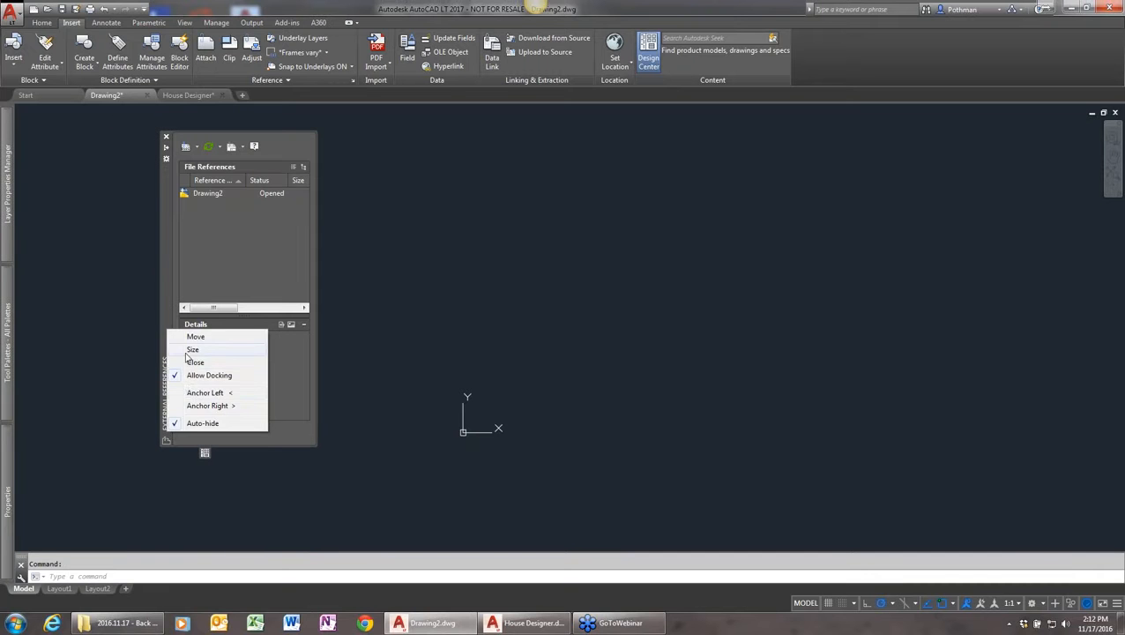
click(187, 393)
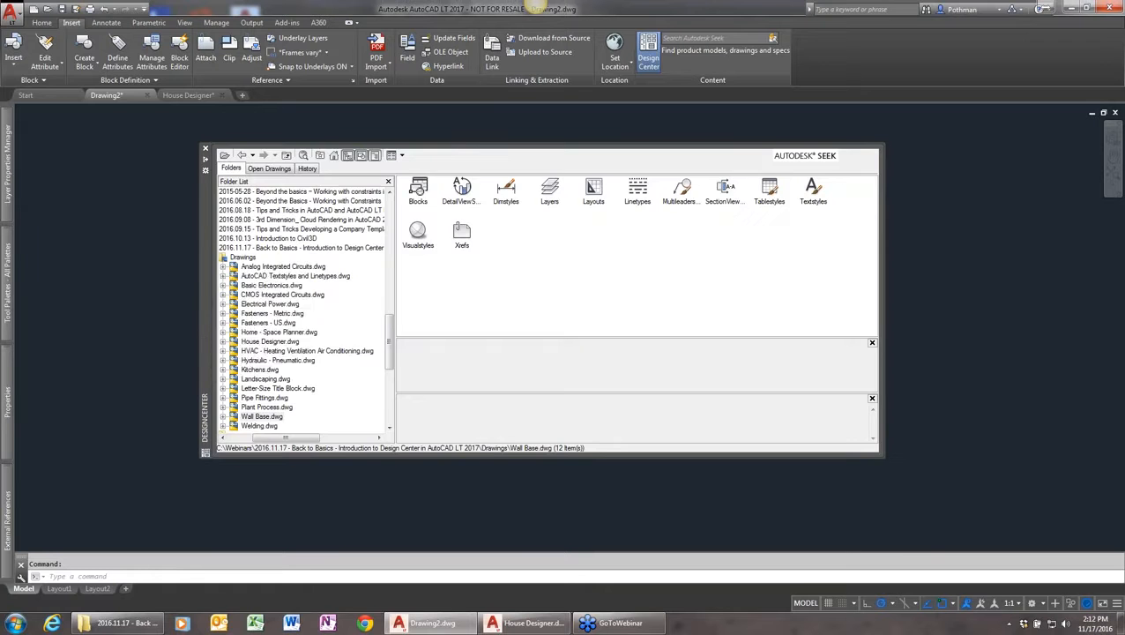
right_click(205, 275)
click(232, 339)
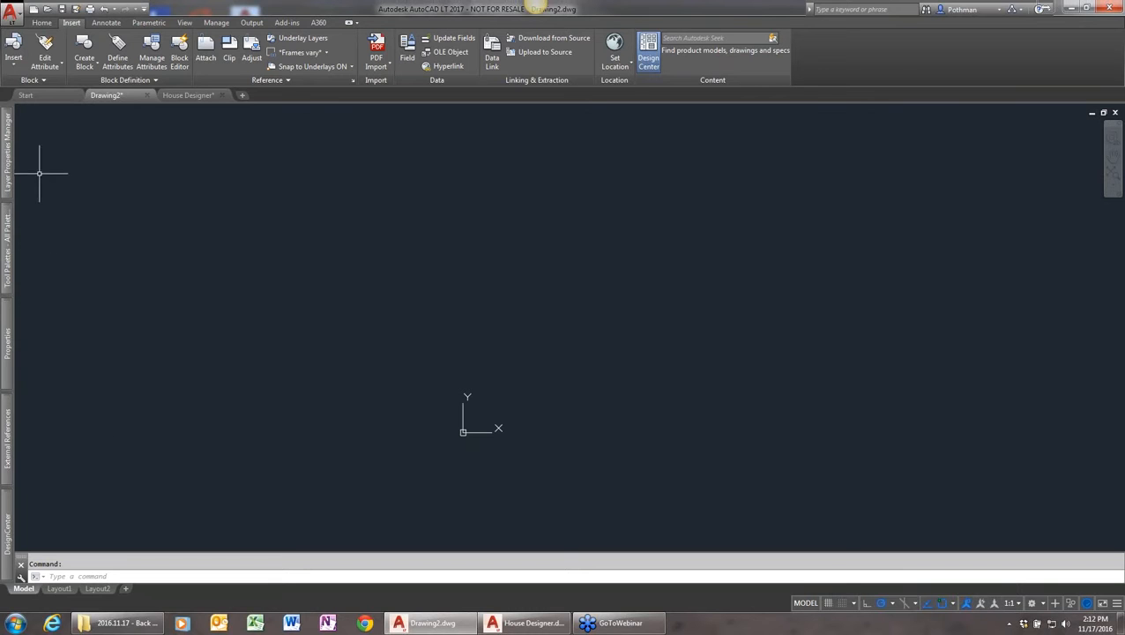
- Set the bar of anchored palettes to show icons only
mouse_move(10, 183)
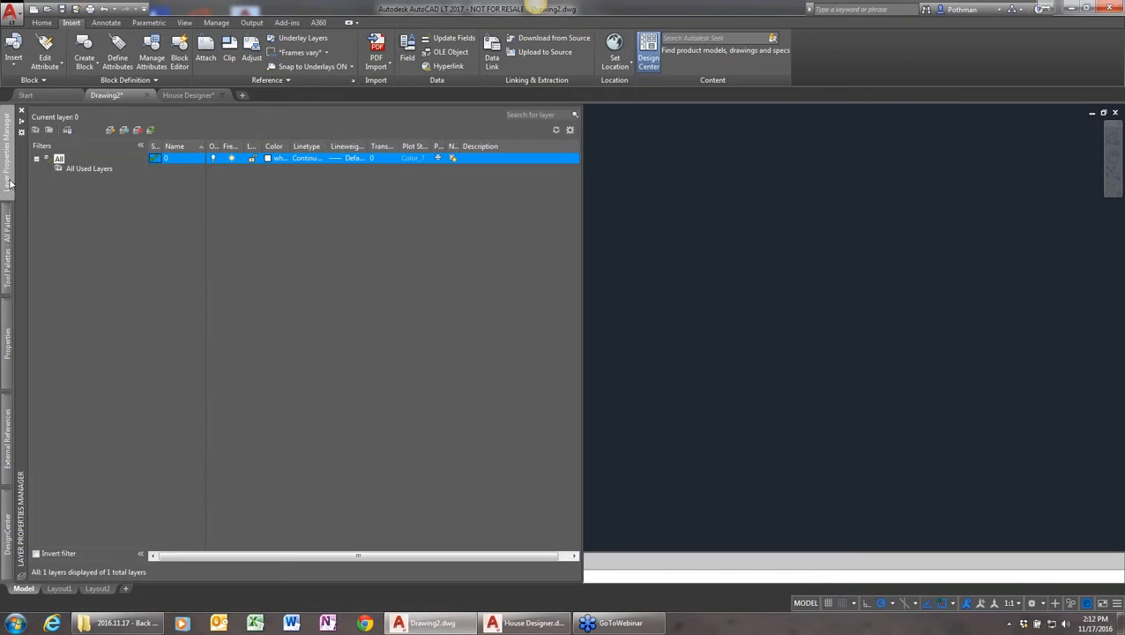
mouse_move(5, 551)
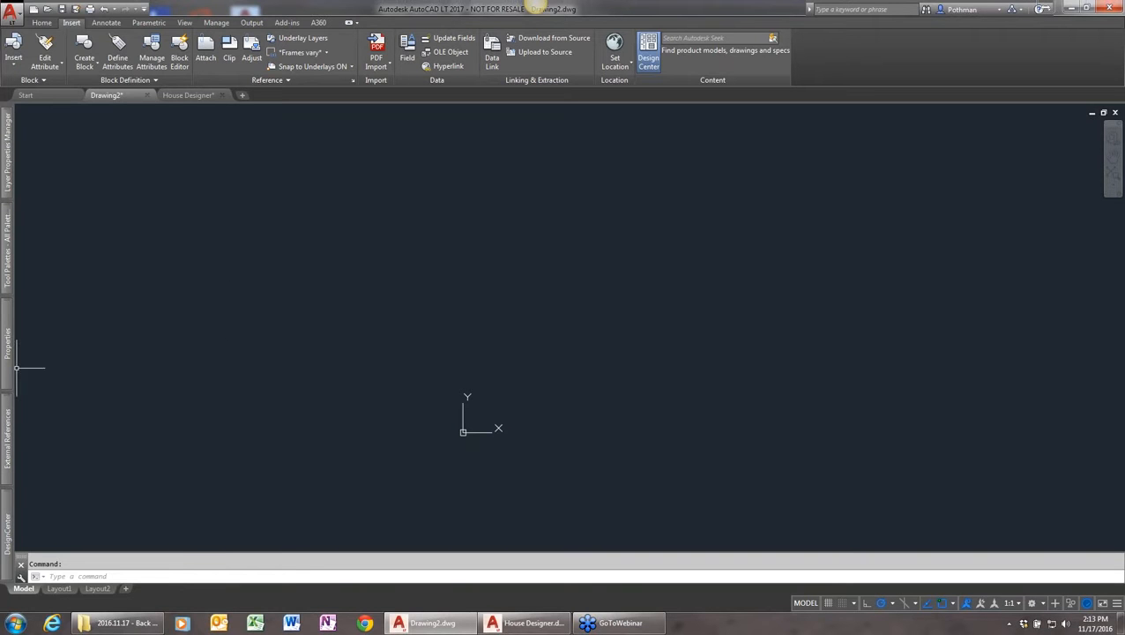
mouse_move(11, 366)
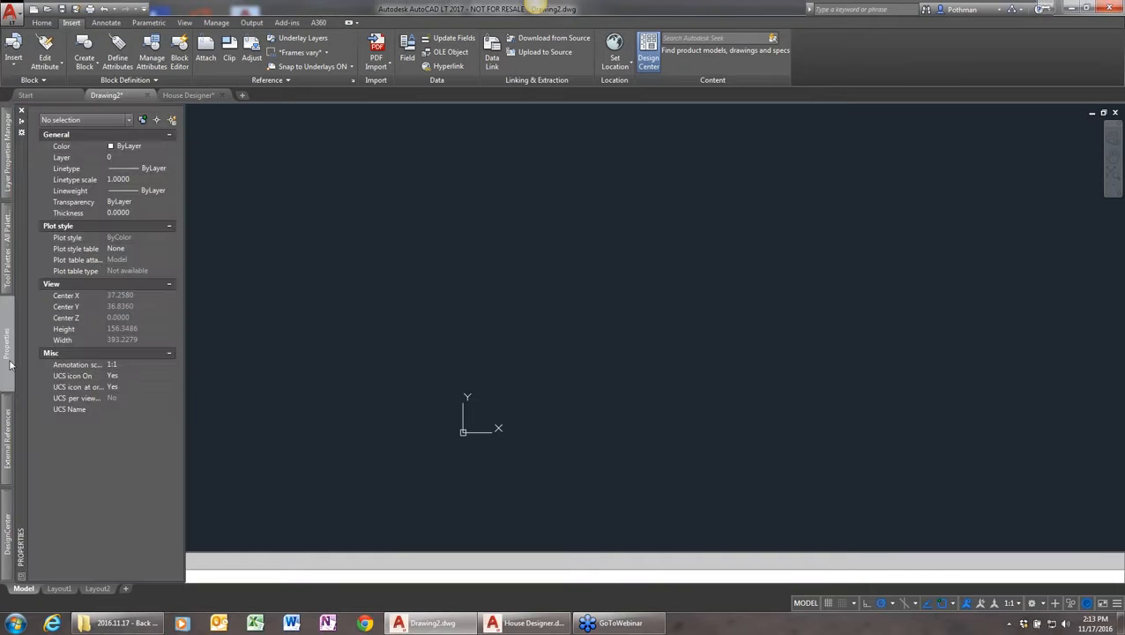
right_click(9, 360)
click(46, 369)
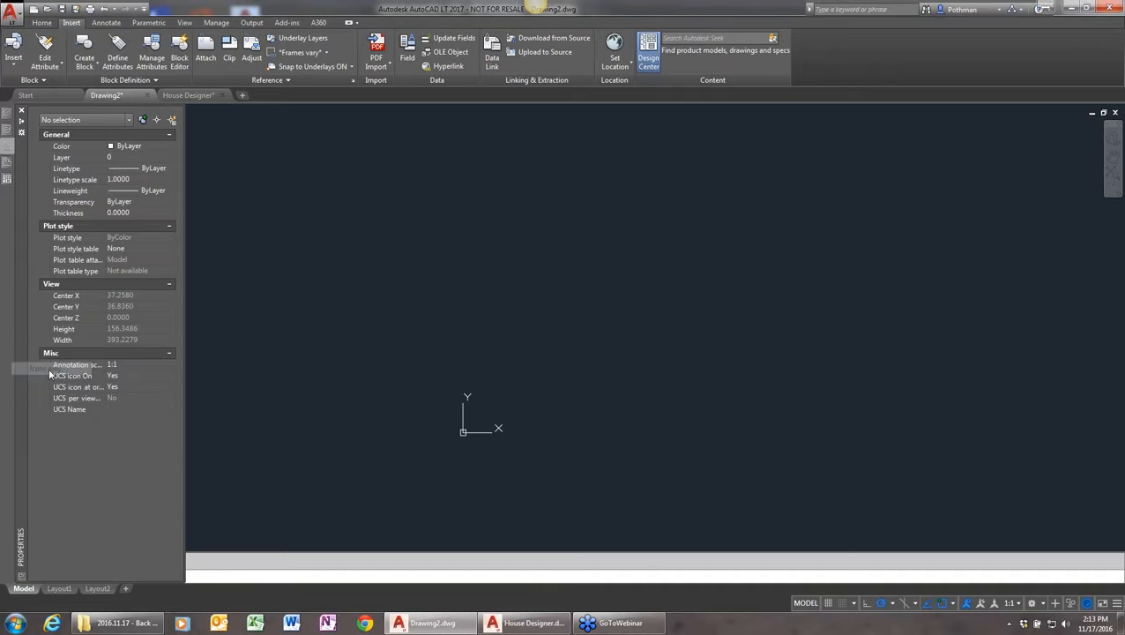
- Set the bar of anchored palettes to show text labels only
mouse_move(8, 117)
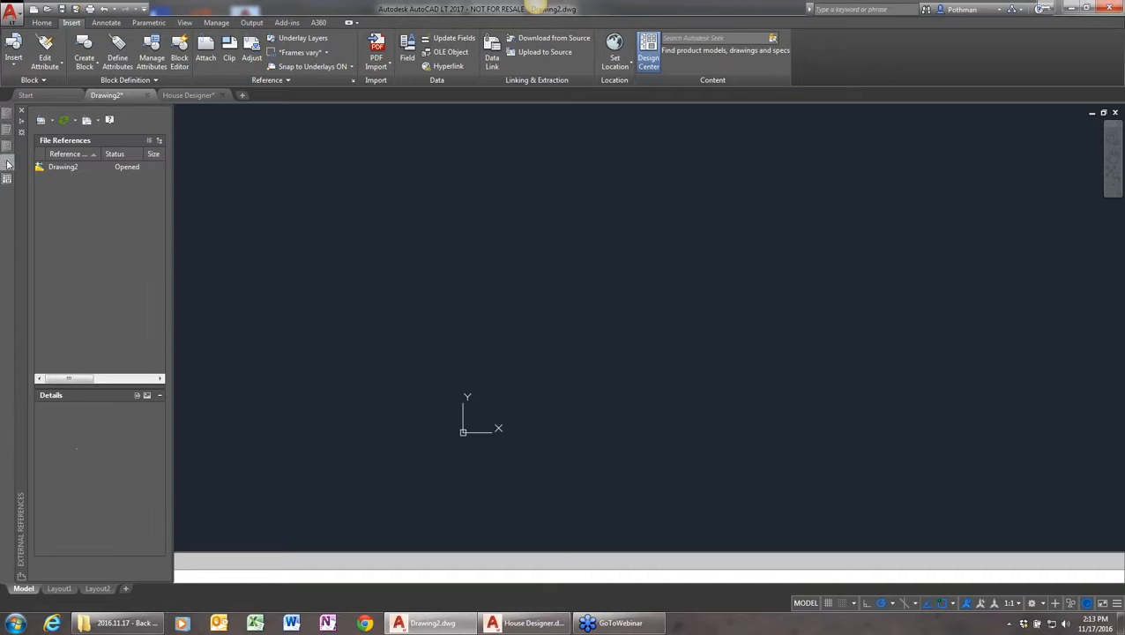
right_click(8, 164)
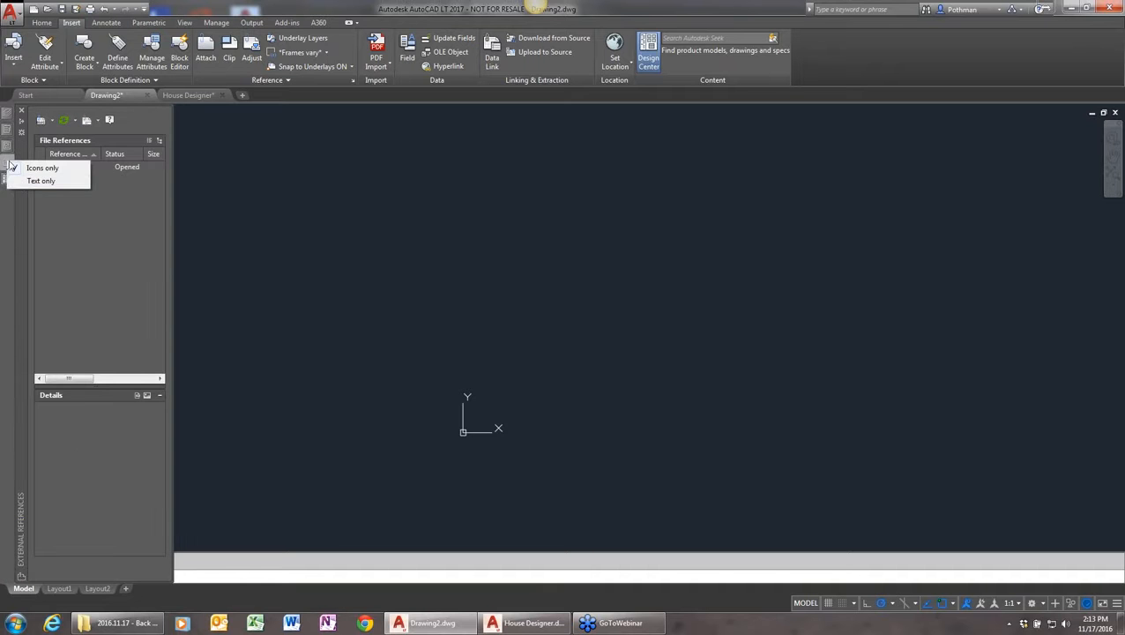
click(21, 181)
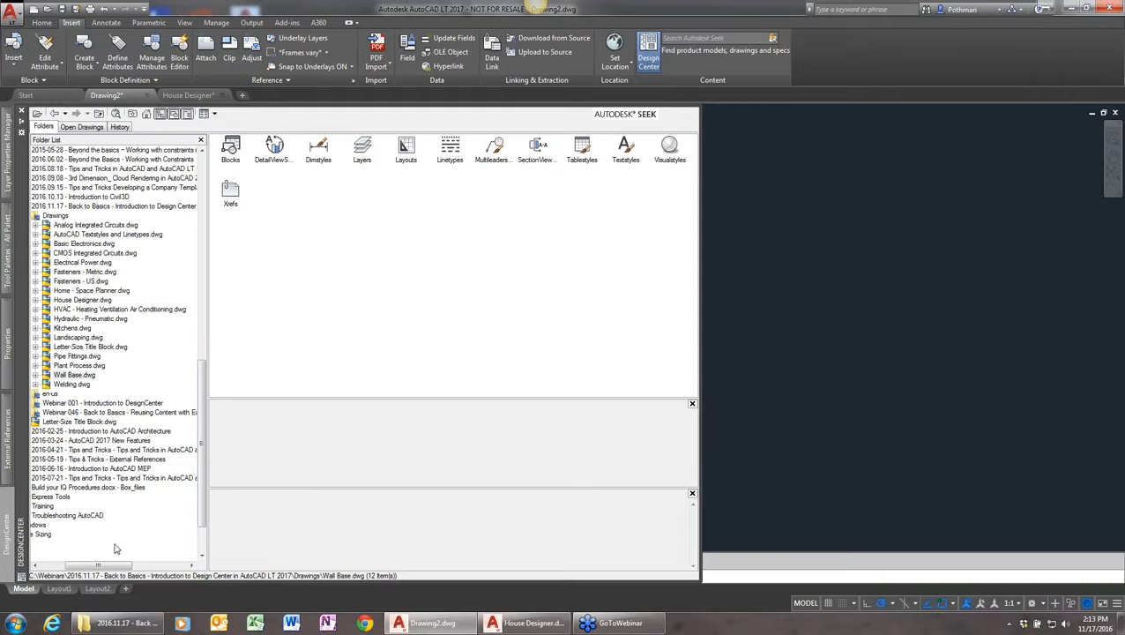
- Review DesignCenter's folder list, the drawings currently open, and the history of recently accessed drawings
drag(113, 565, 74, 565)
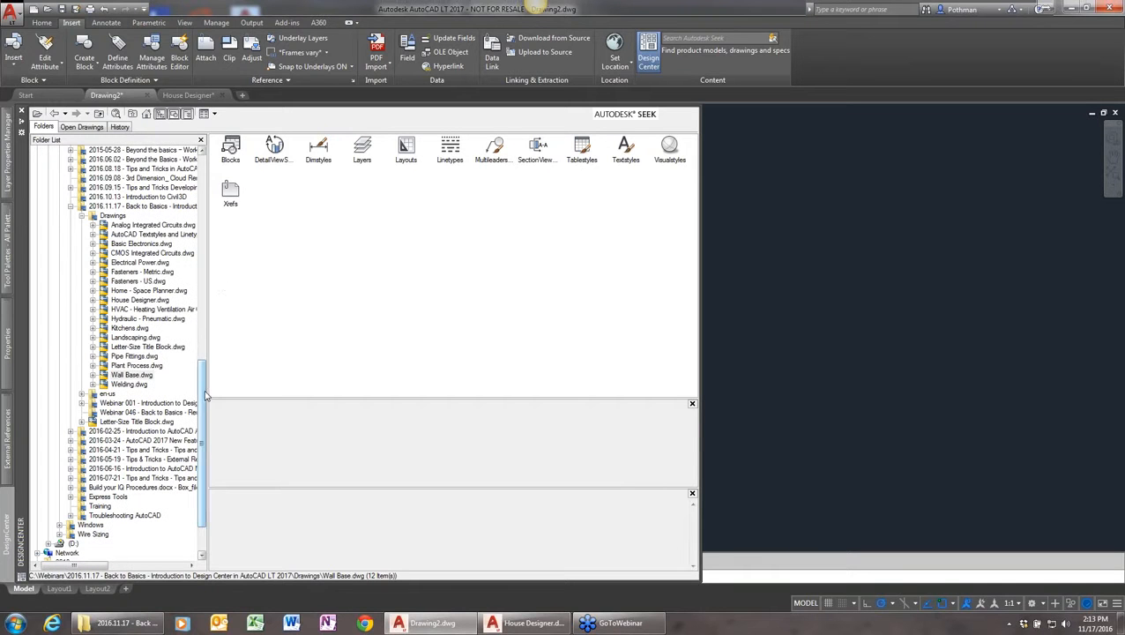
drag(205, 398, 210, 364)
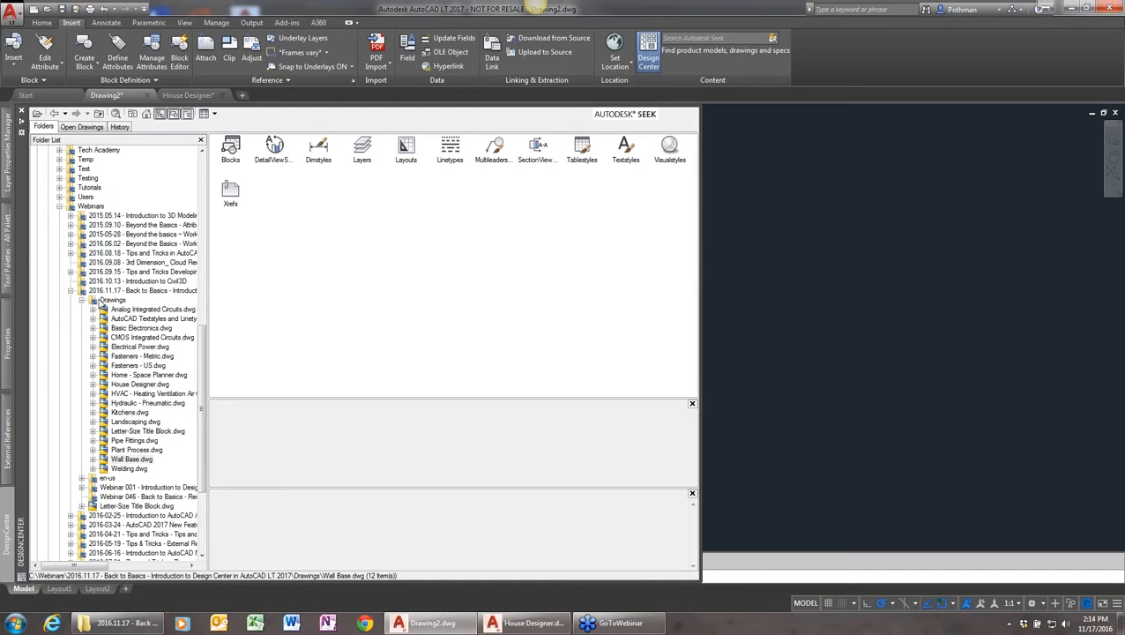
click(82, 127)
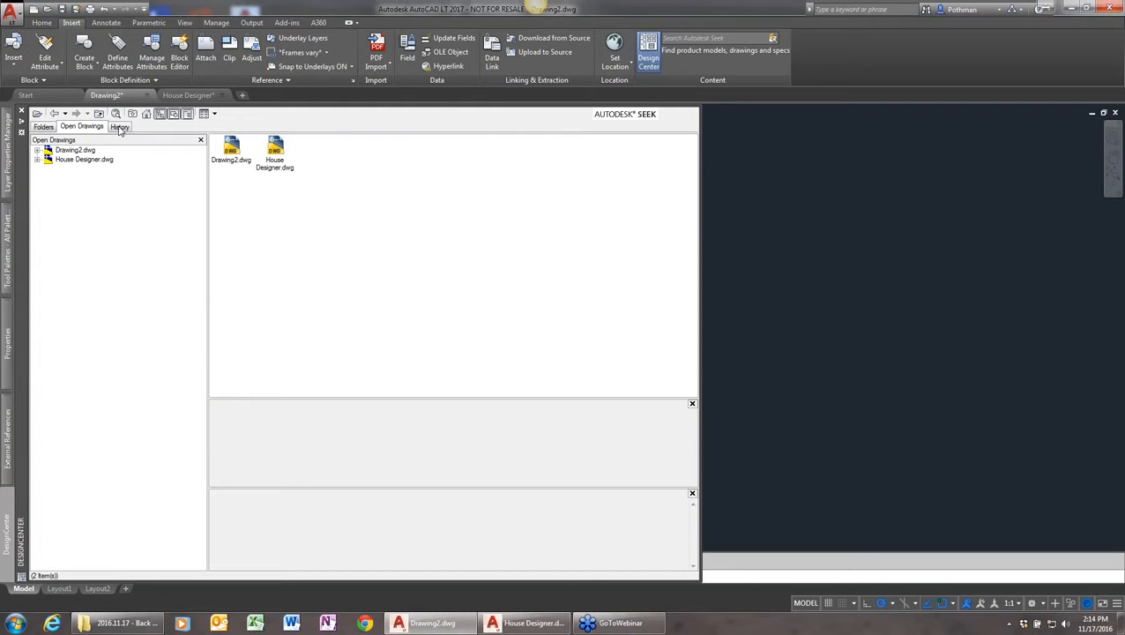
click(120, 127)
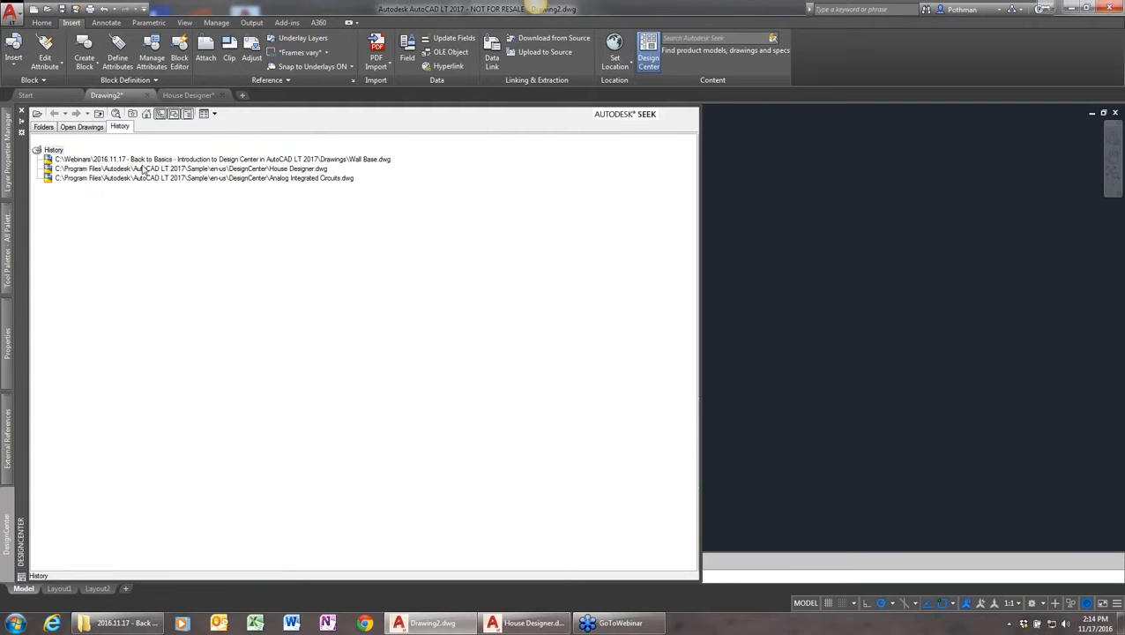
- Browse the folder list to Program Files\Autodesk\AutoCAD LT 2017\Sample and set that folder as the DesignCenter home
click(49, 128)
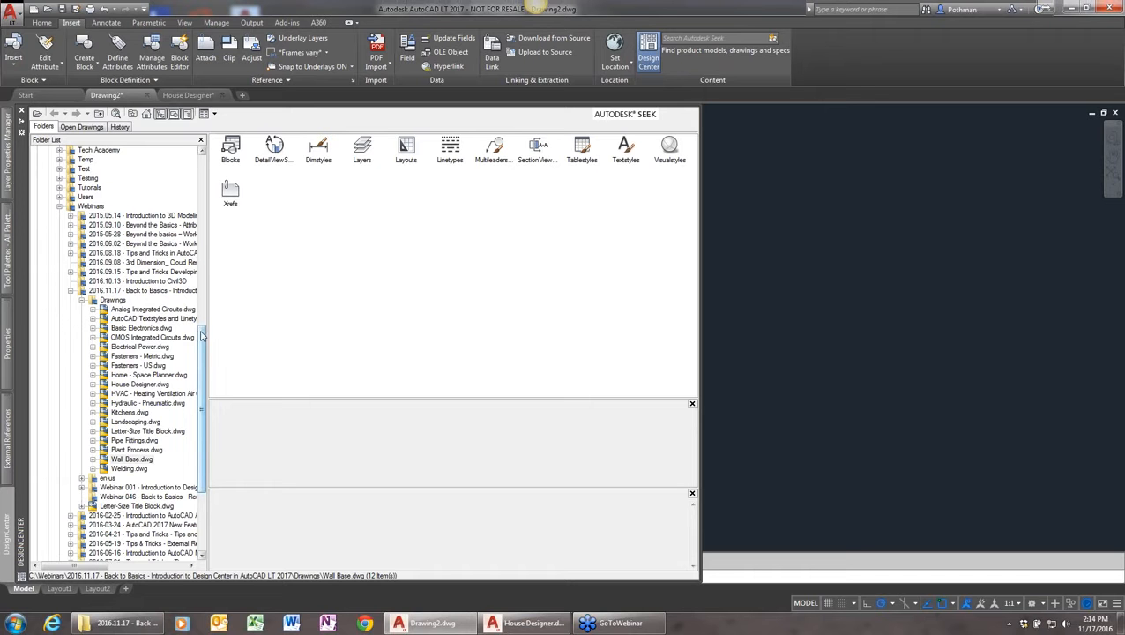
drag(202, 335, 208, 247)
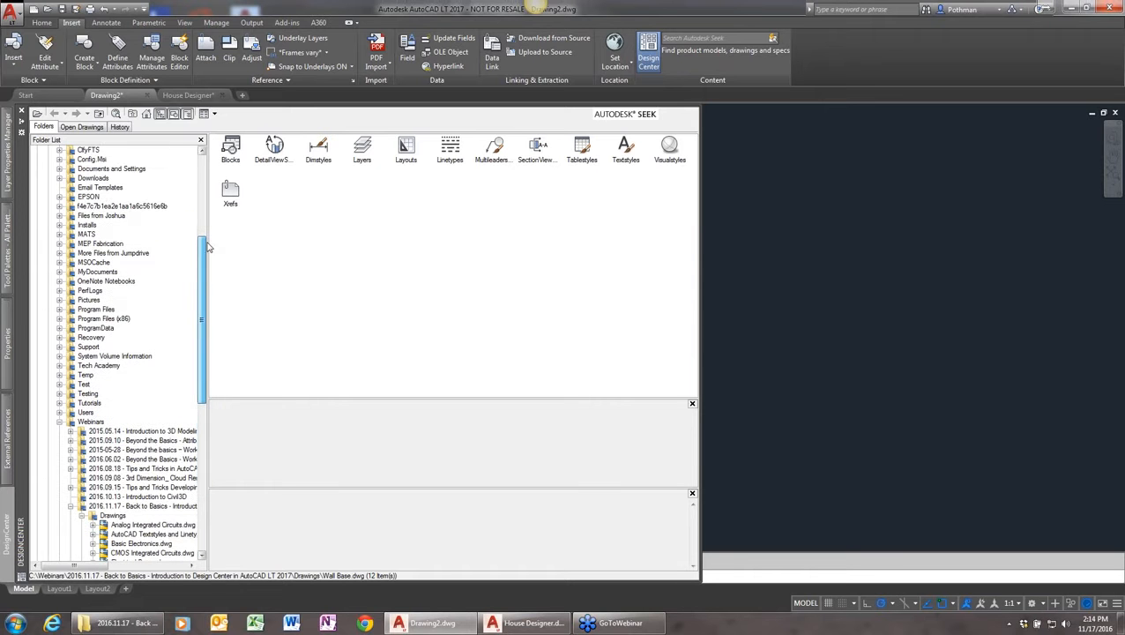
click(60, 310)
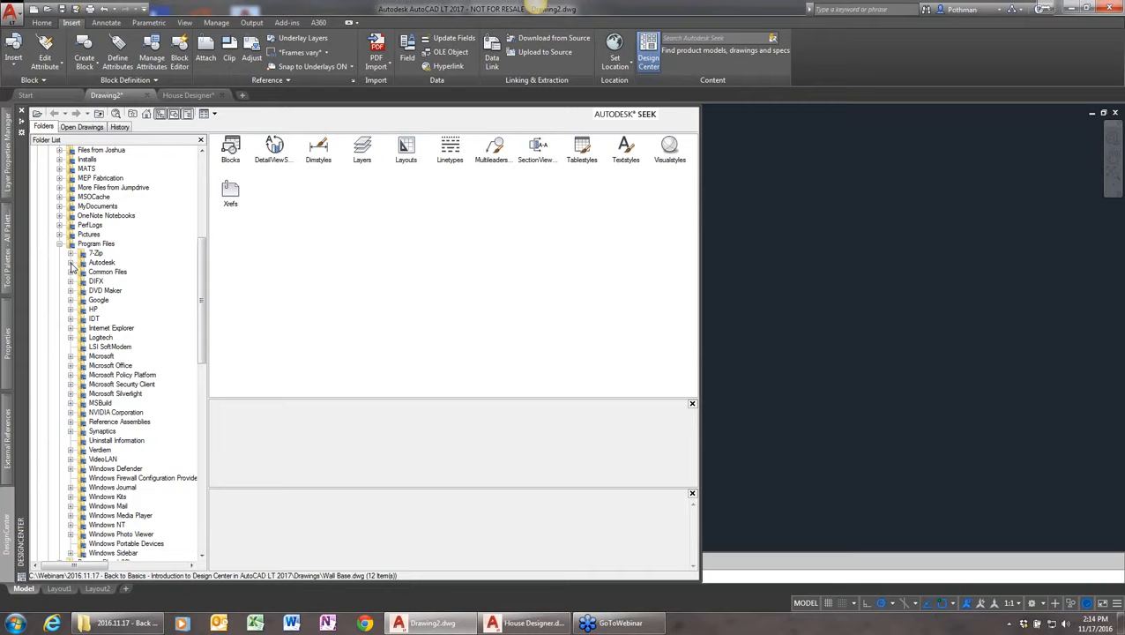
click(70, 263)
click(112, 340)
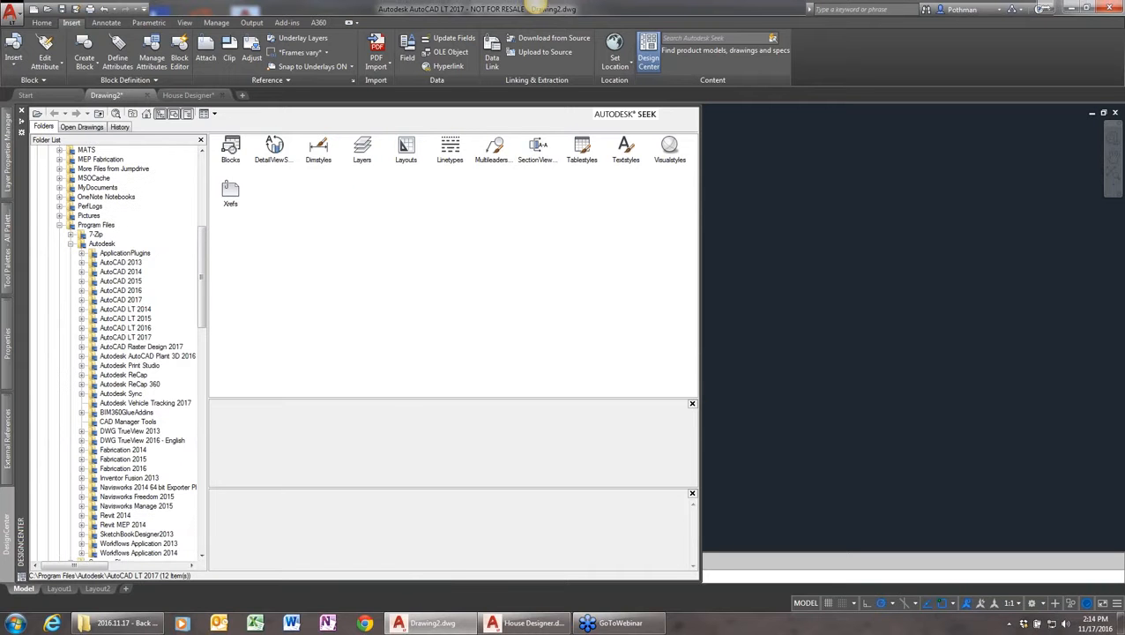
click(82, 337)
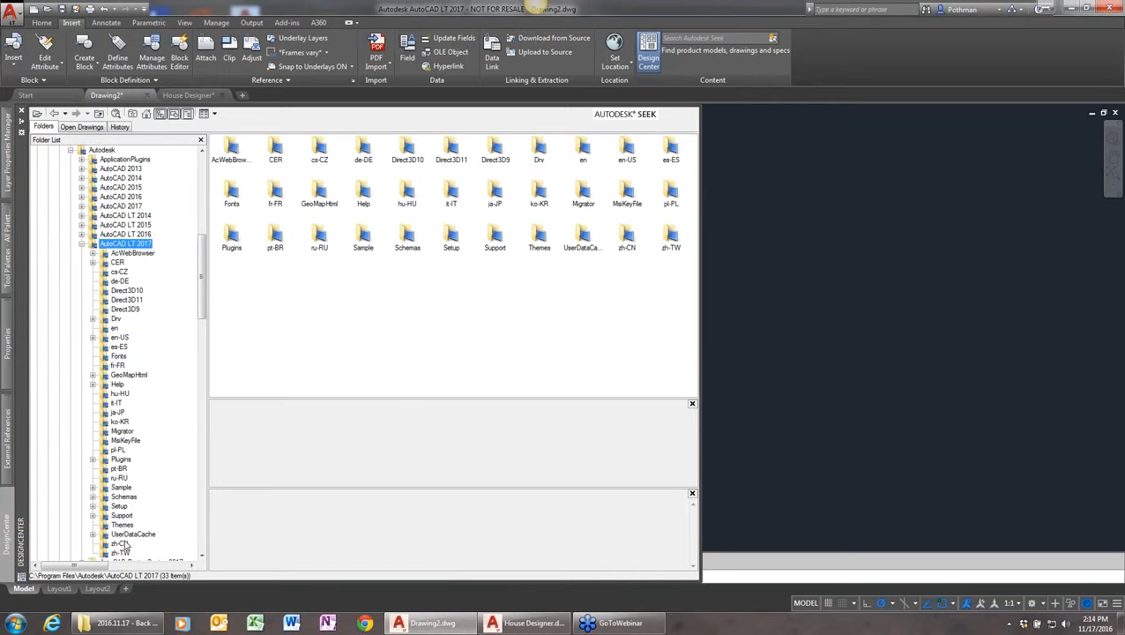
double_click(123, 488)
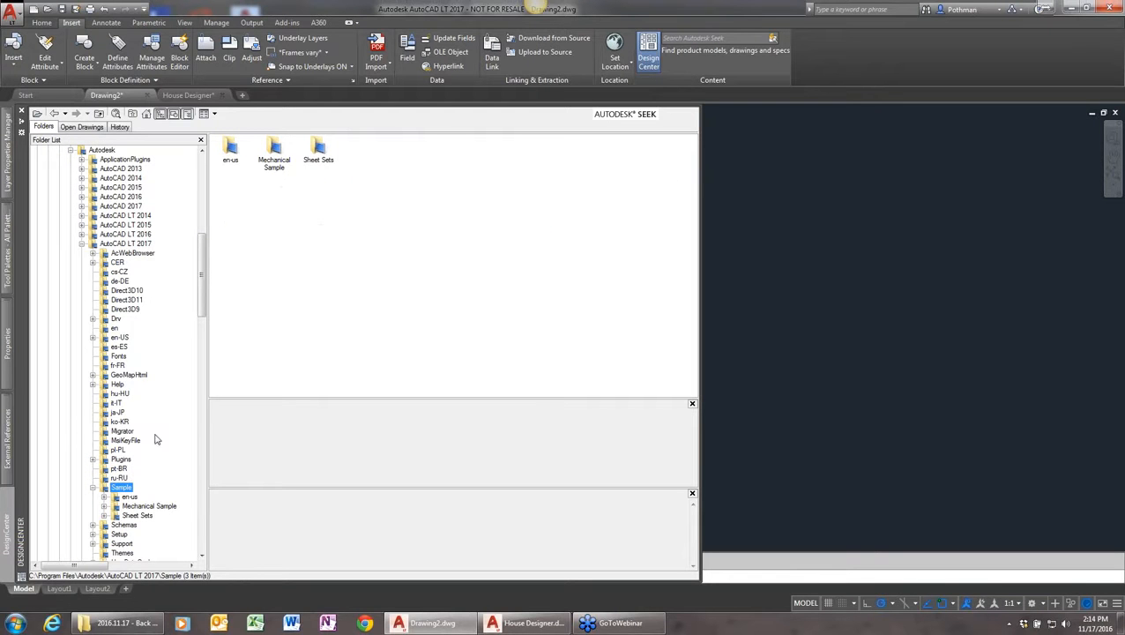
right_click(121, 489)
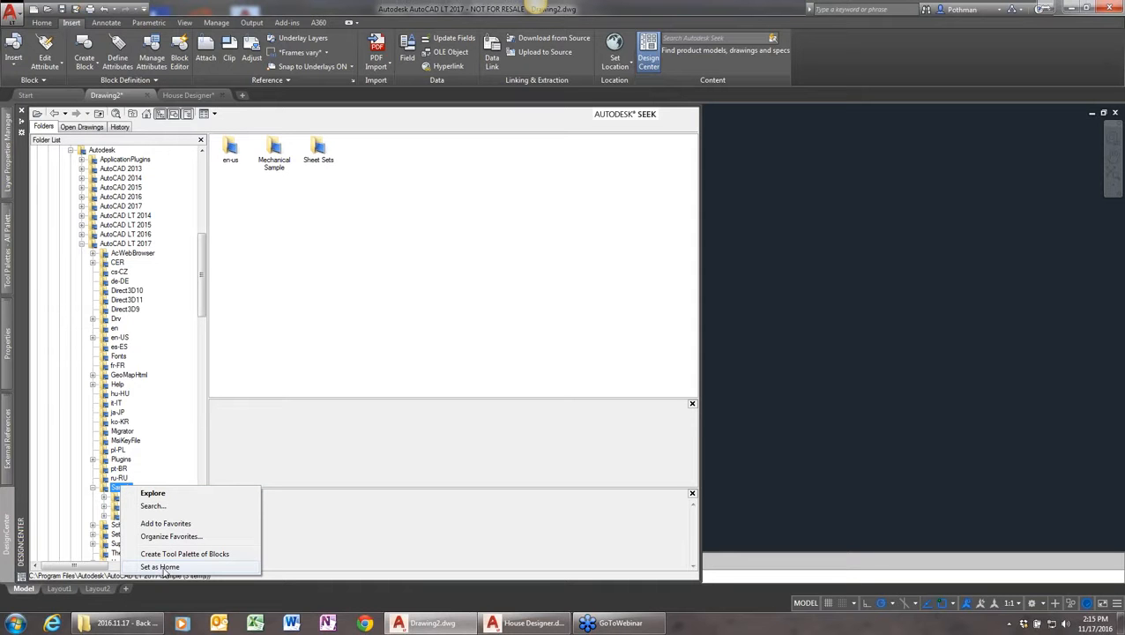
click(160, 567)
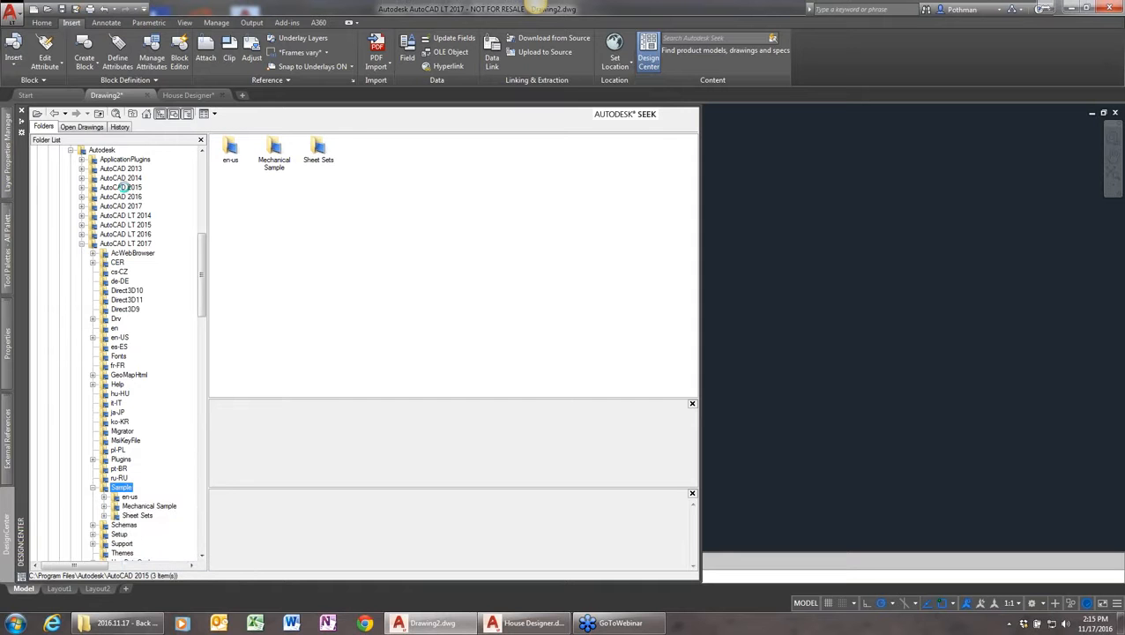
- Go from the AutoCAD 2015 folder to the home folder and open Analog Integrated Circuits.dwg in en-us\DesignCenter
click(122, 187)
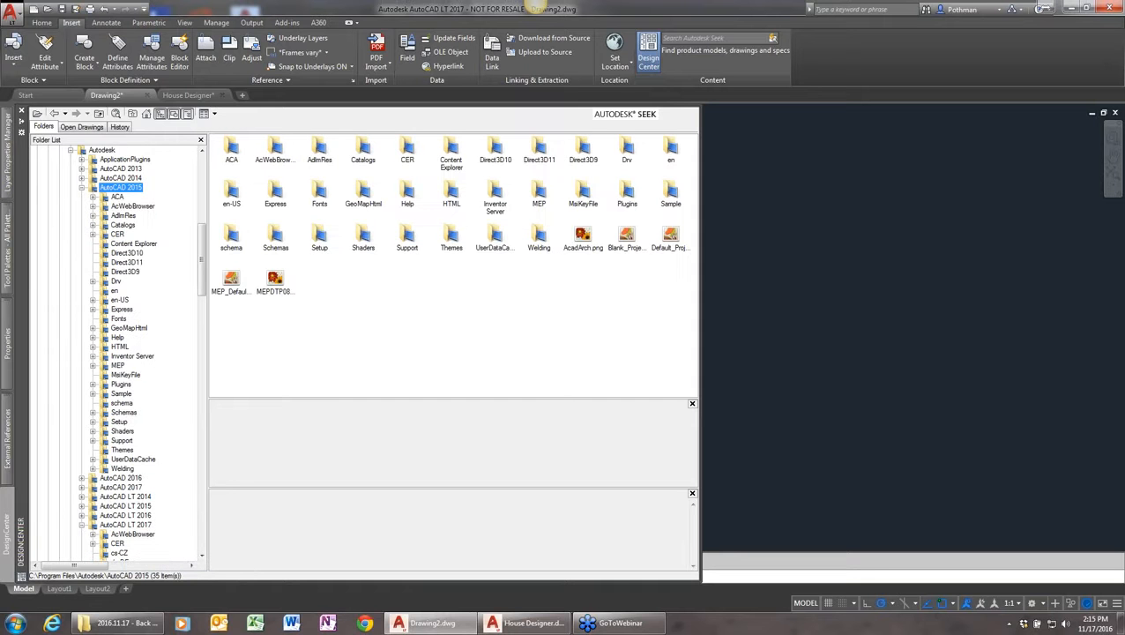
click(148, 117)
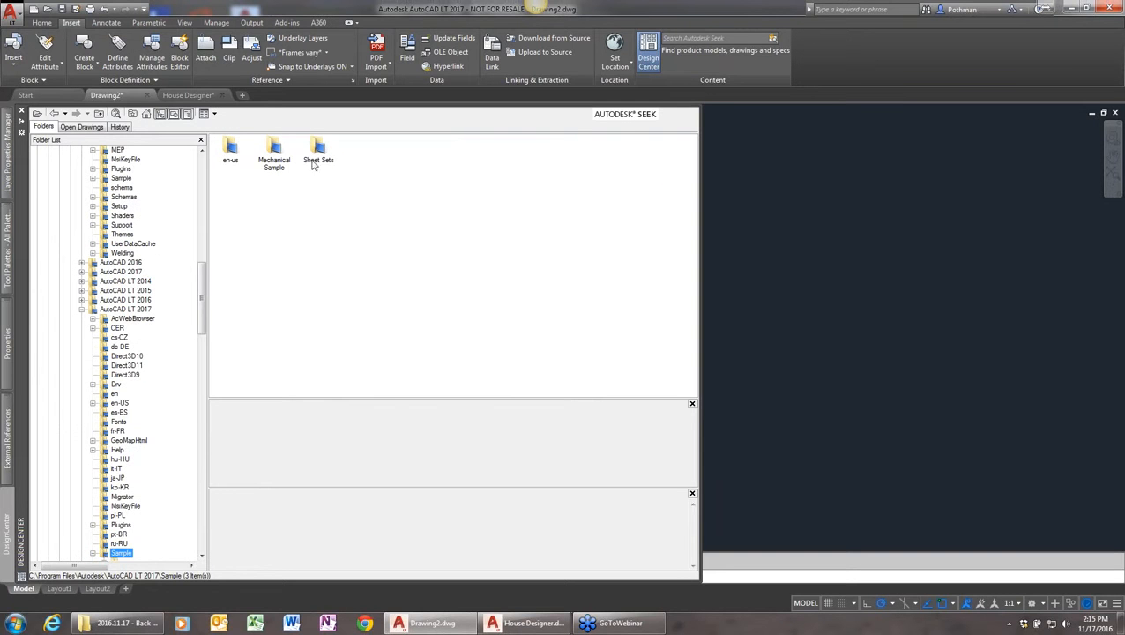
double_click(235, 157)
double_click(233, 153)
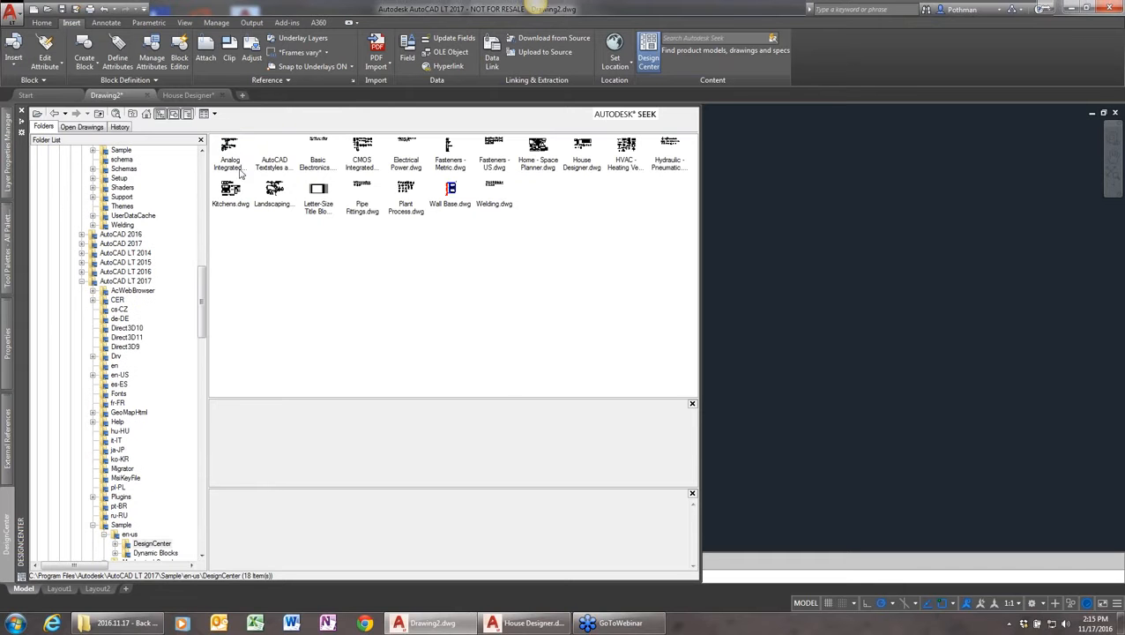
click(231, 152)
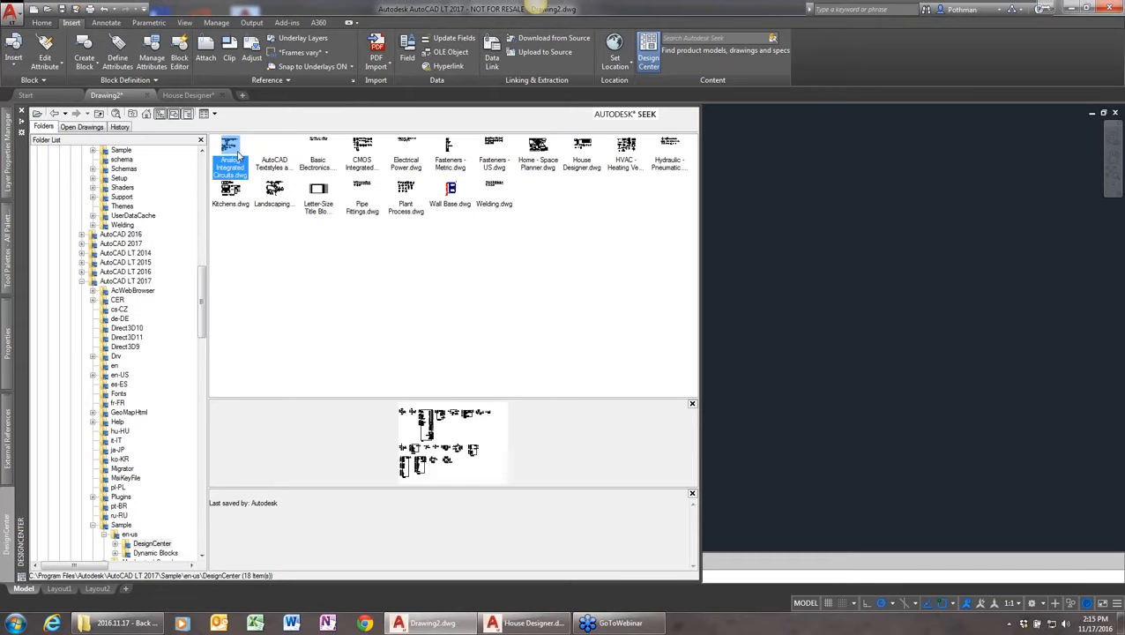
double_click(234, 155)
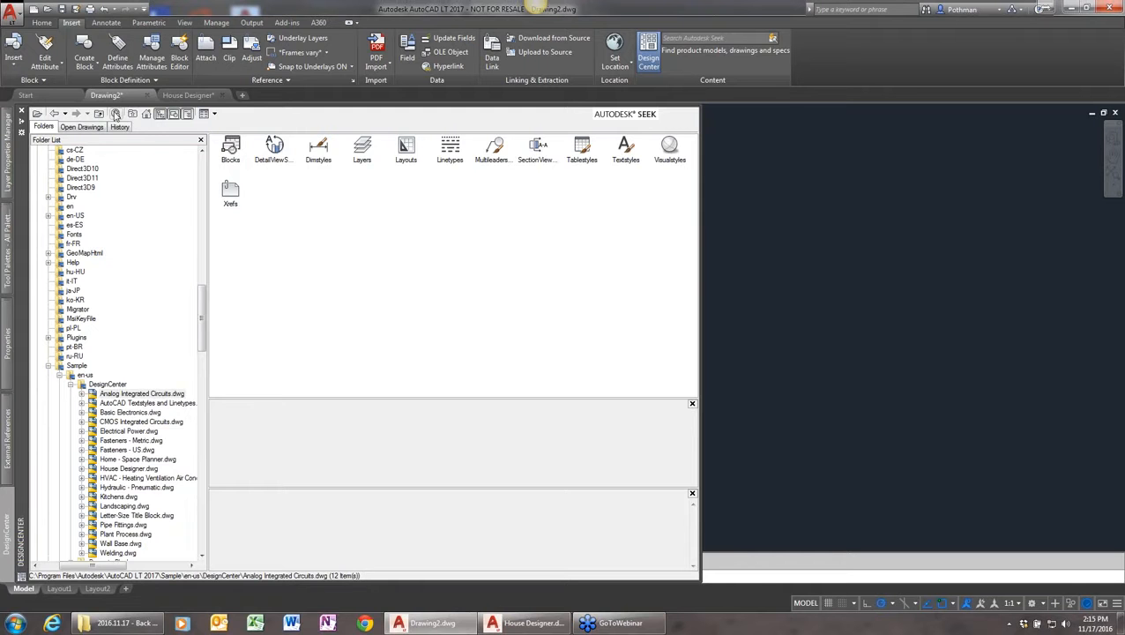
- Review the favorites options for Analog Integrated Circuits.dwg in DesignCenter and return to the home folder
click(5, 123)
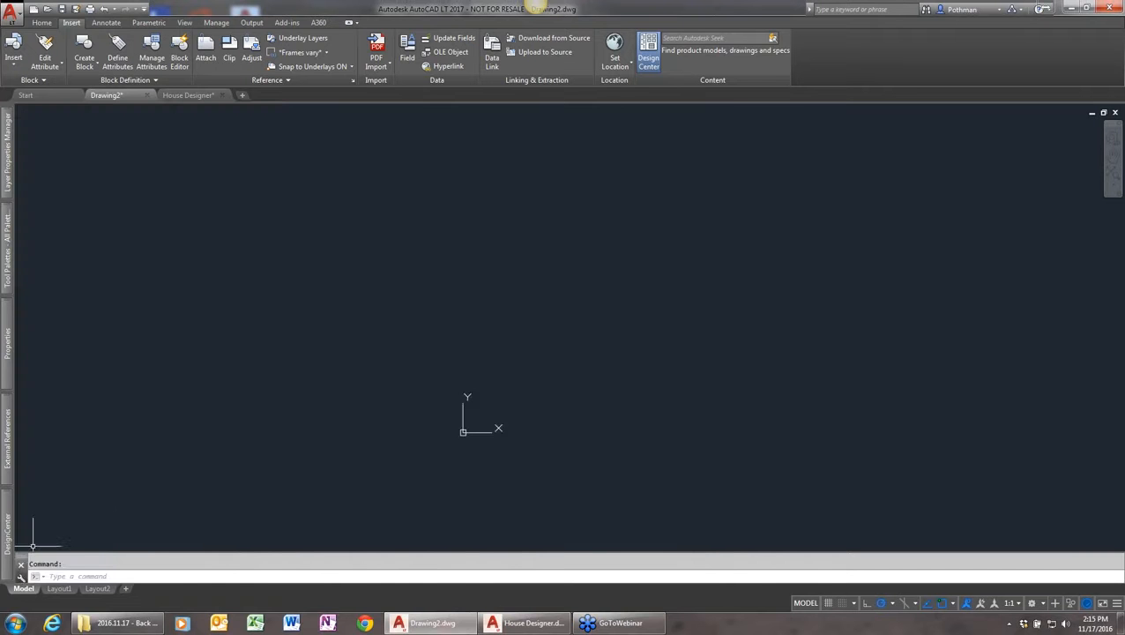
mouse_move(9, 537)
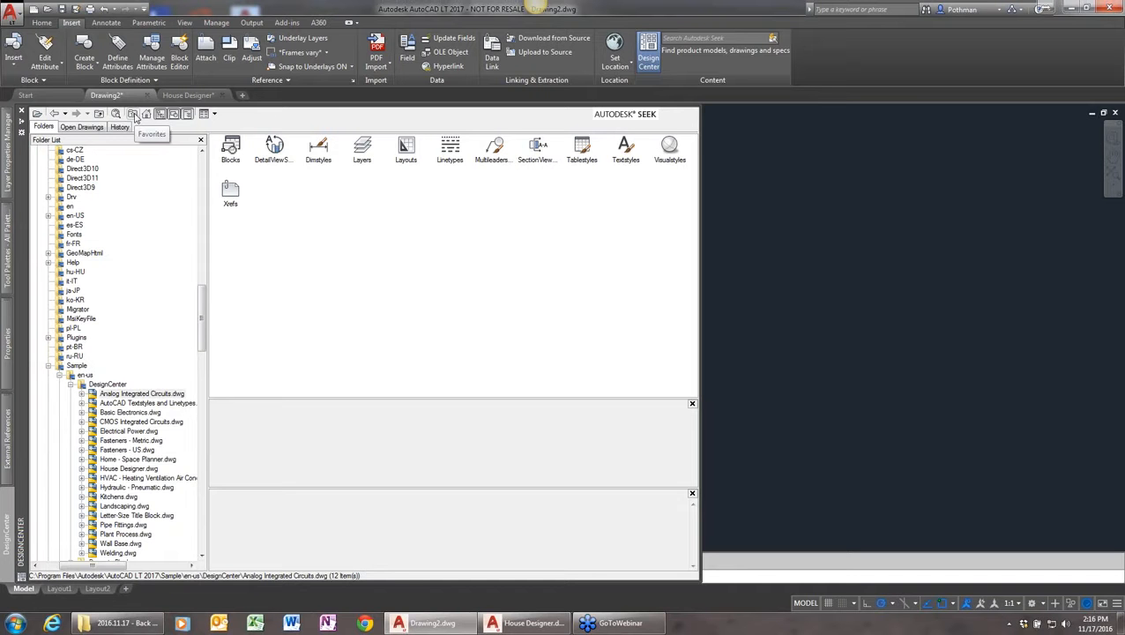
click(104, 397)
right_click(104, 397)
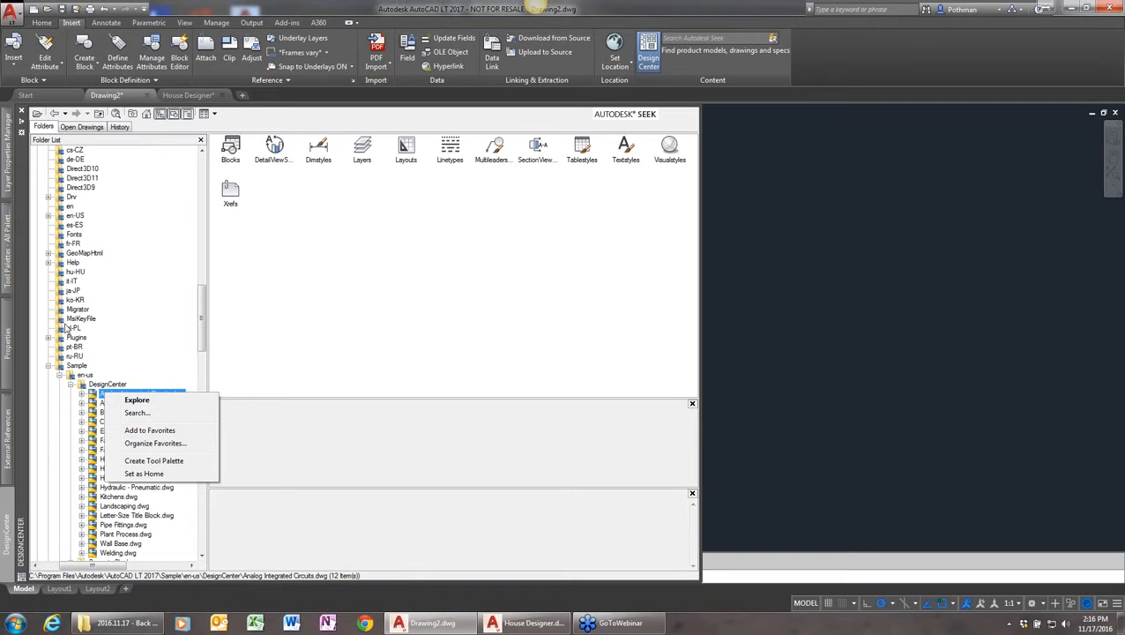
click(72, 291)
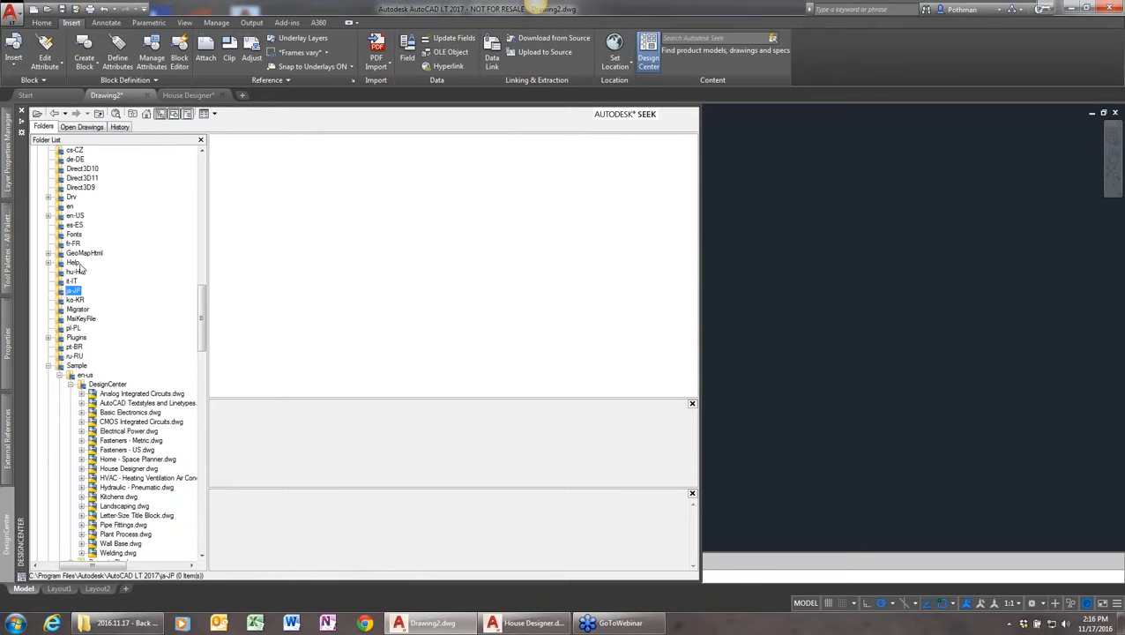
click(147, 115)
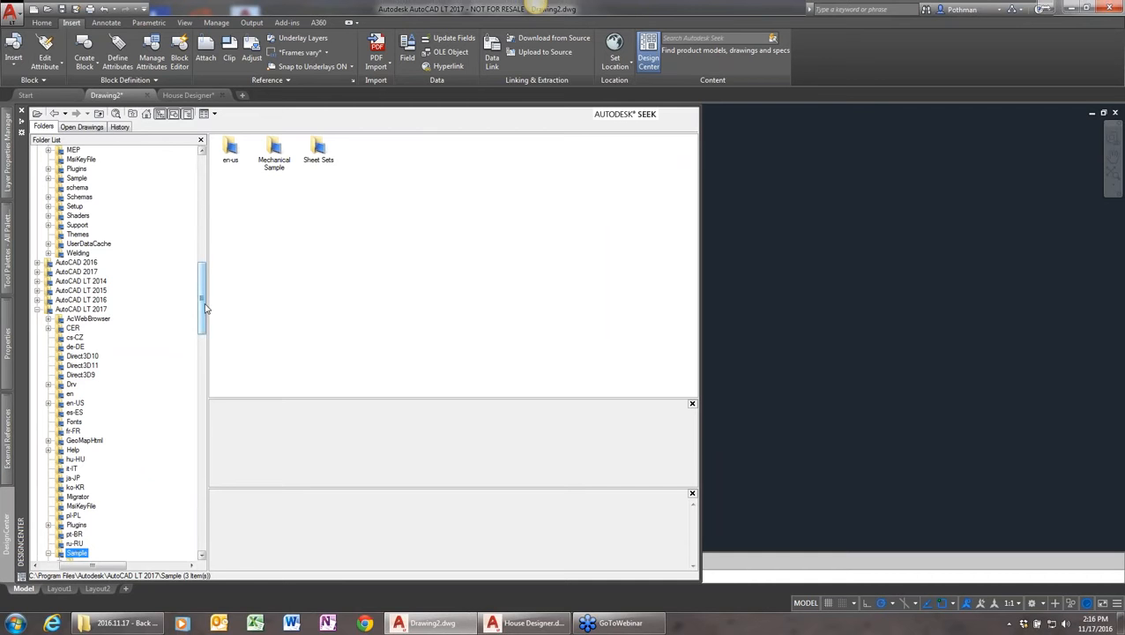
- Set the Drawings folder inside the 2016.11.17 webinar folder as the DesignCenter home and go to it using the Home command
scroll(203, 307, down, 1)
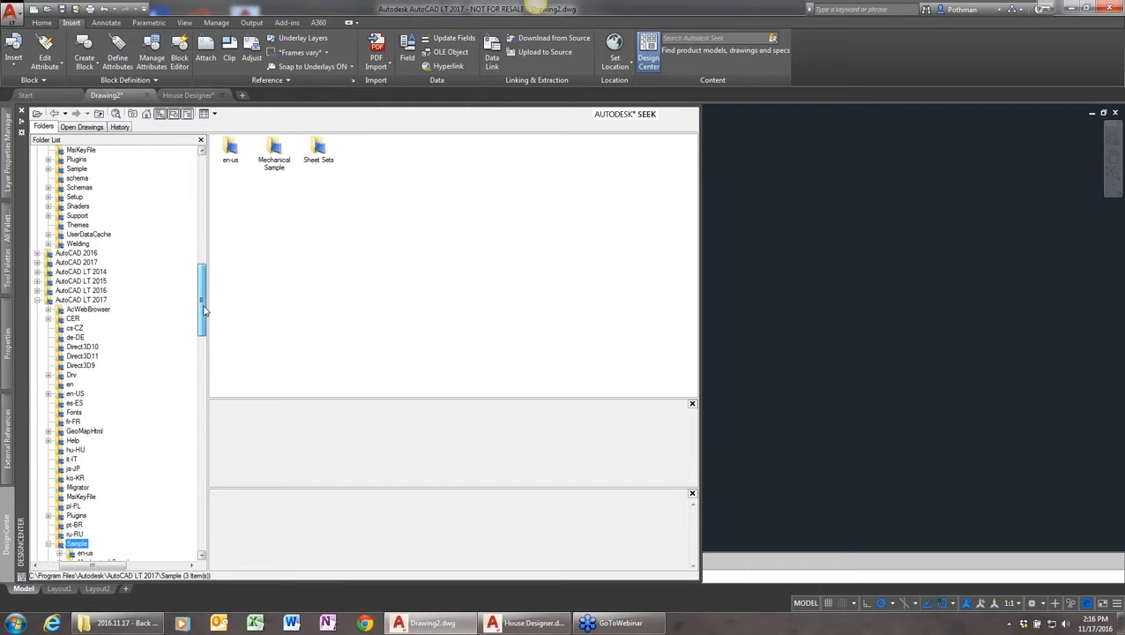
drag(203, 311, 194, 438)
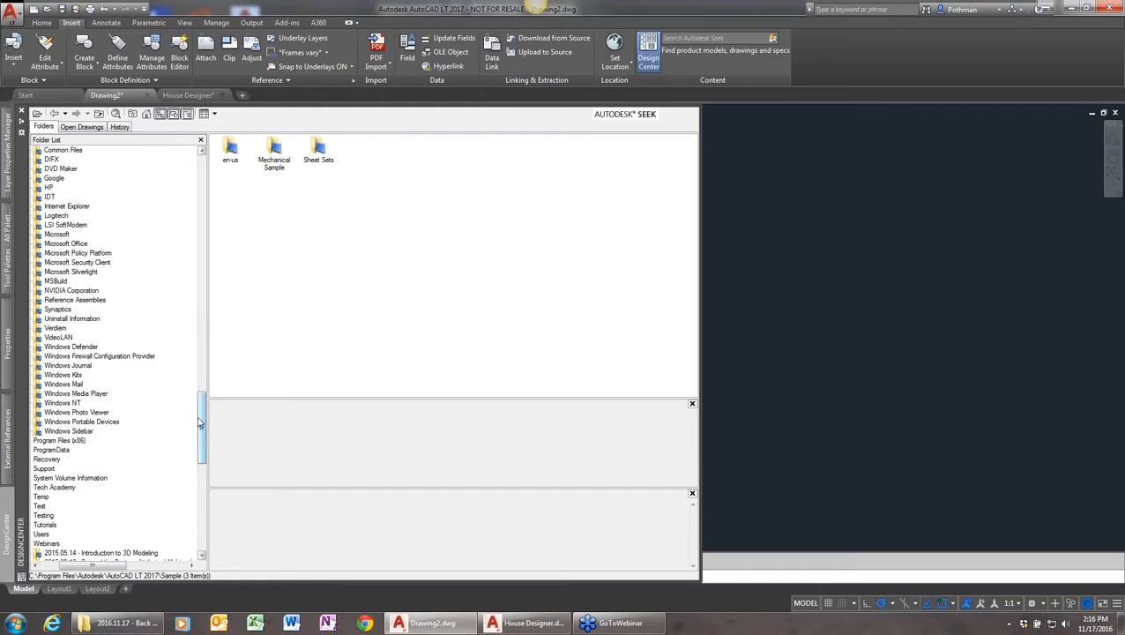
scroll(194, 454, down, 8)
scroll(192, 460, down, 2)
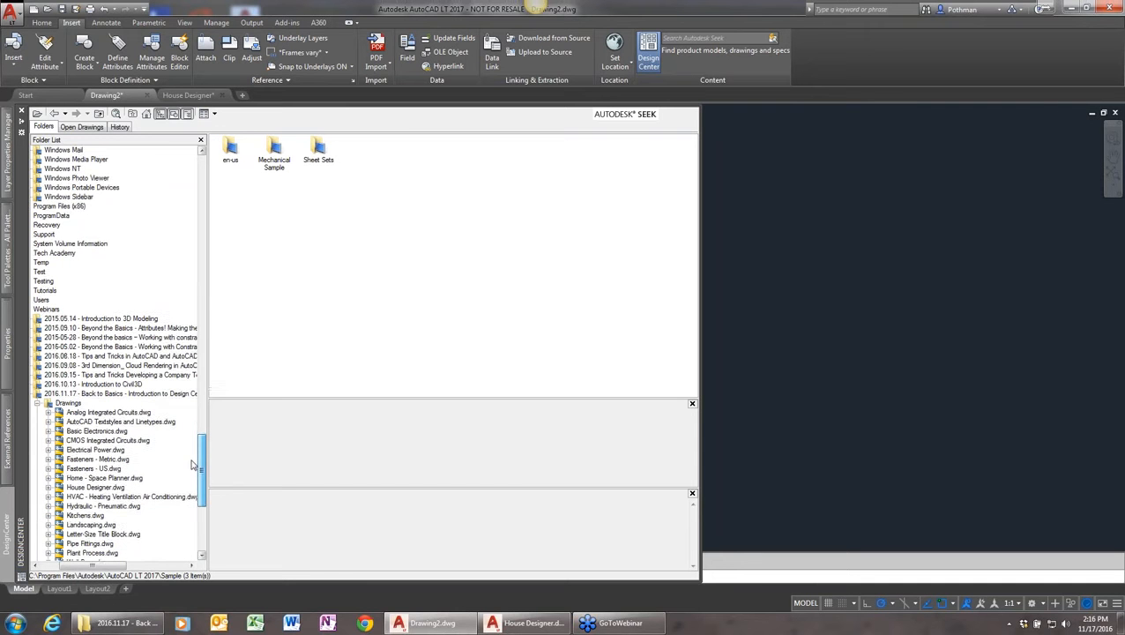
click(70, 405)
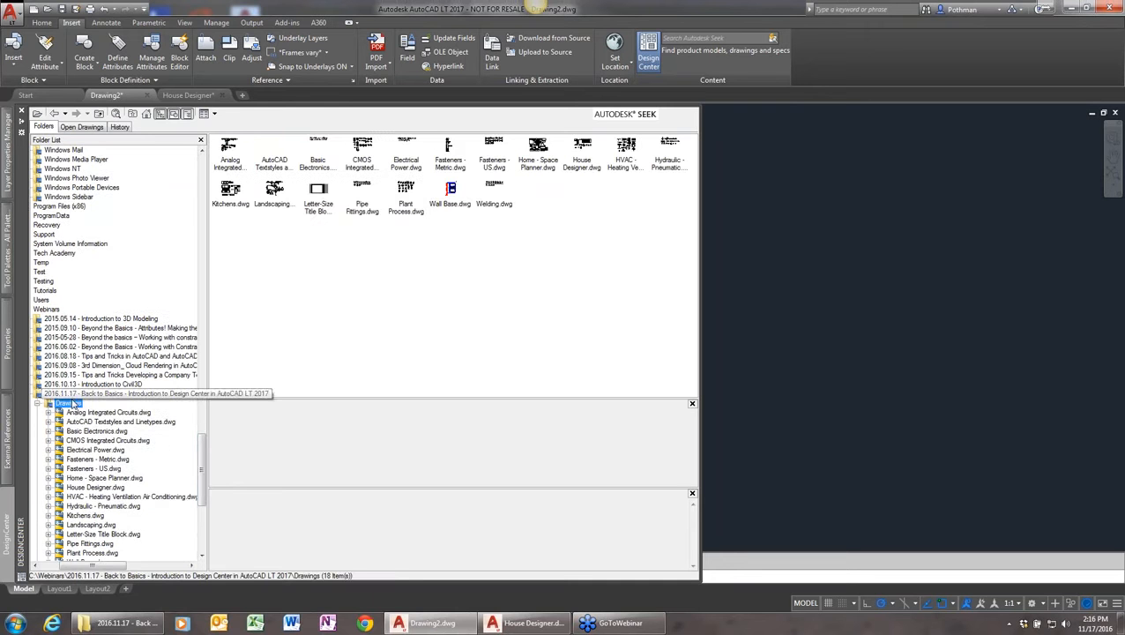
right_click(71, 406)
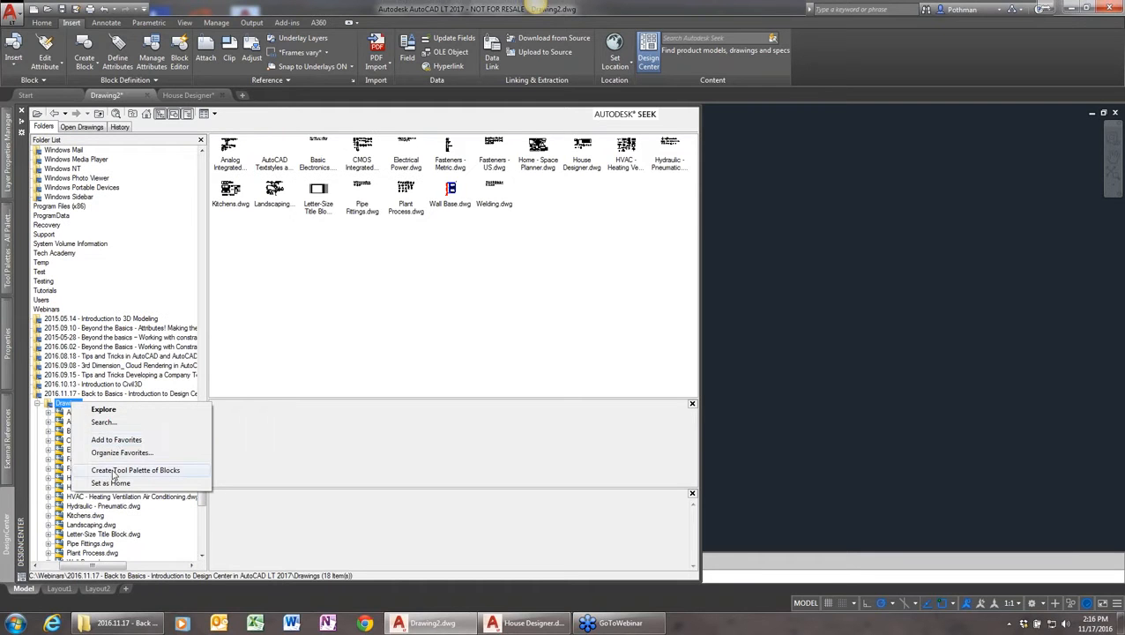
click(97, 484)
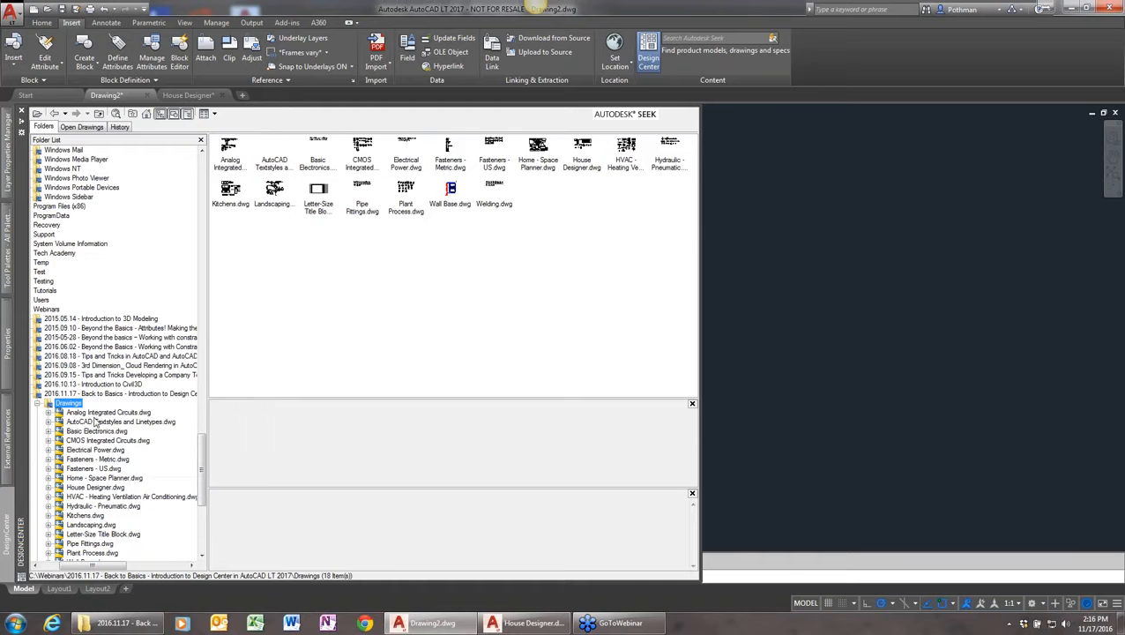
click(69, 189)
click(147, 113)
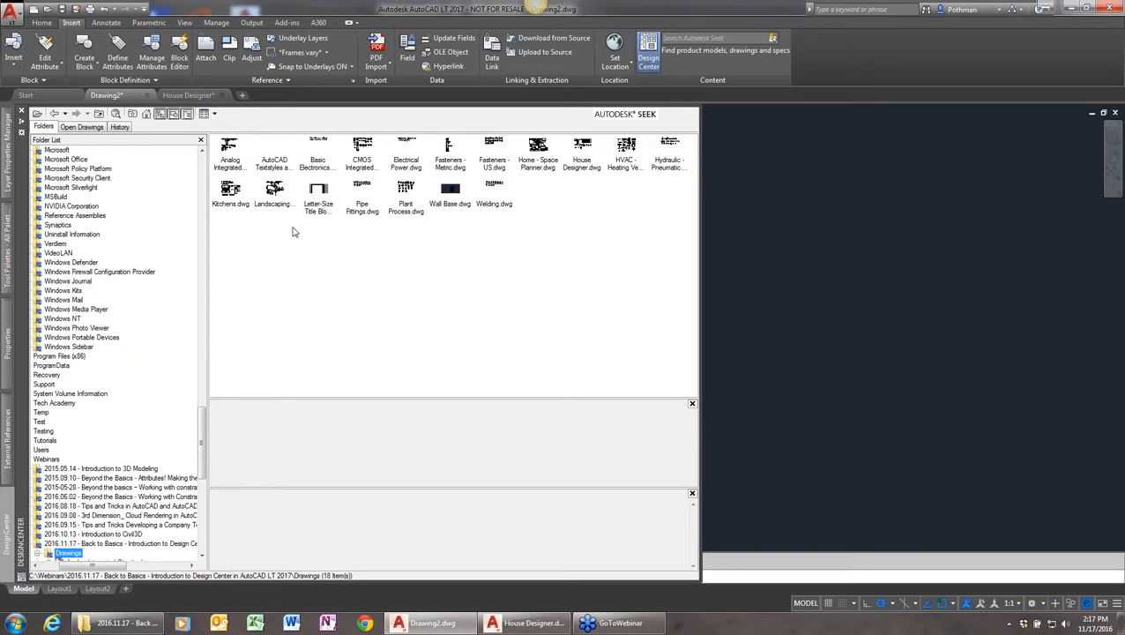
- Toggle DesignCenter's tree view off and back on, and hide the preview pane
click(161, 115)
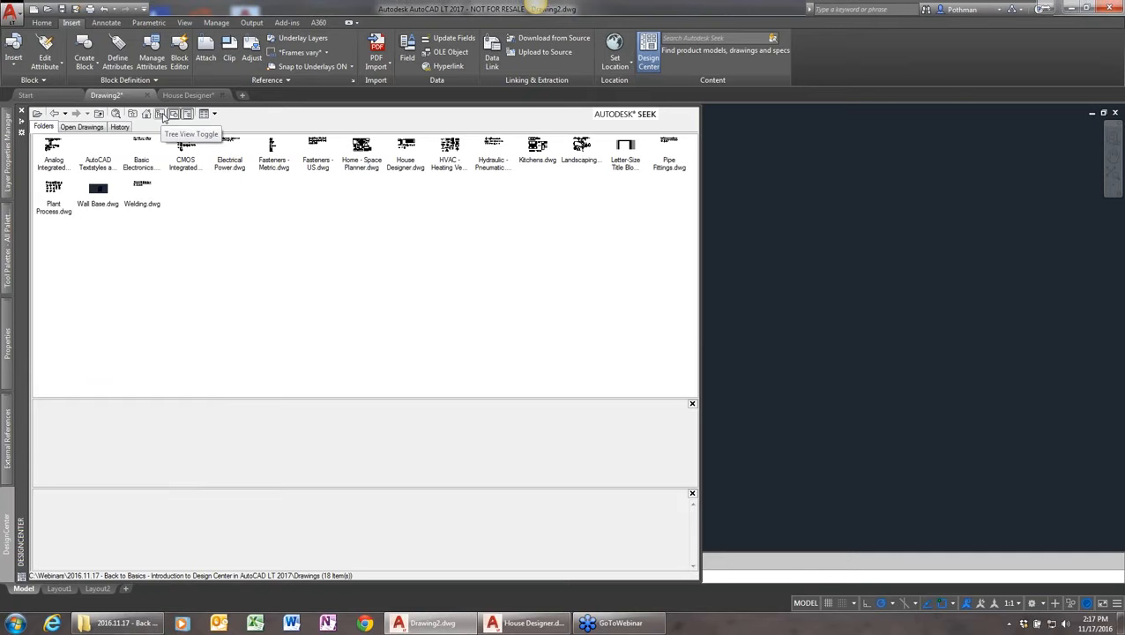
click(163, 115)
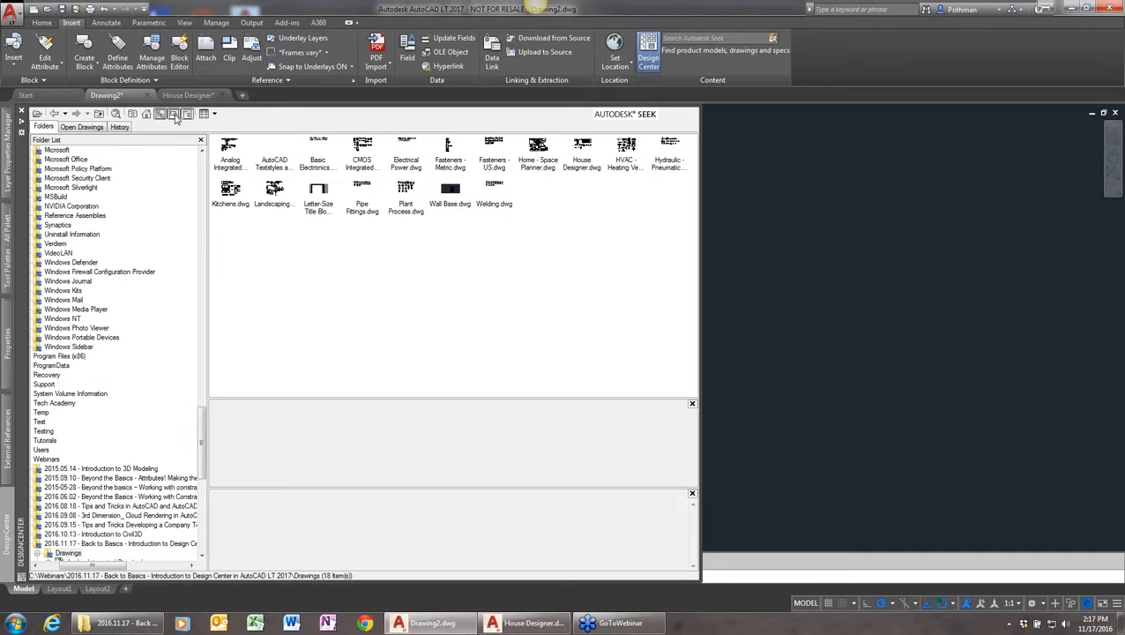
click(175, 115)
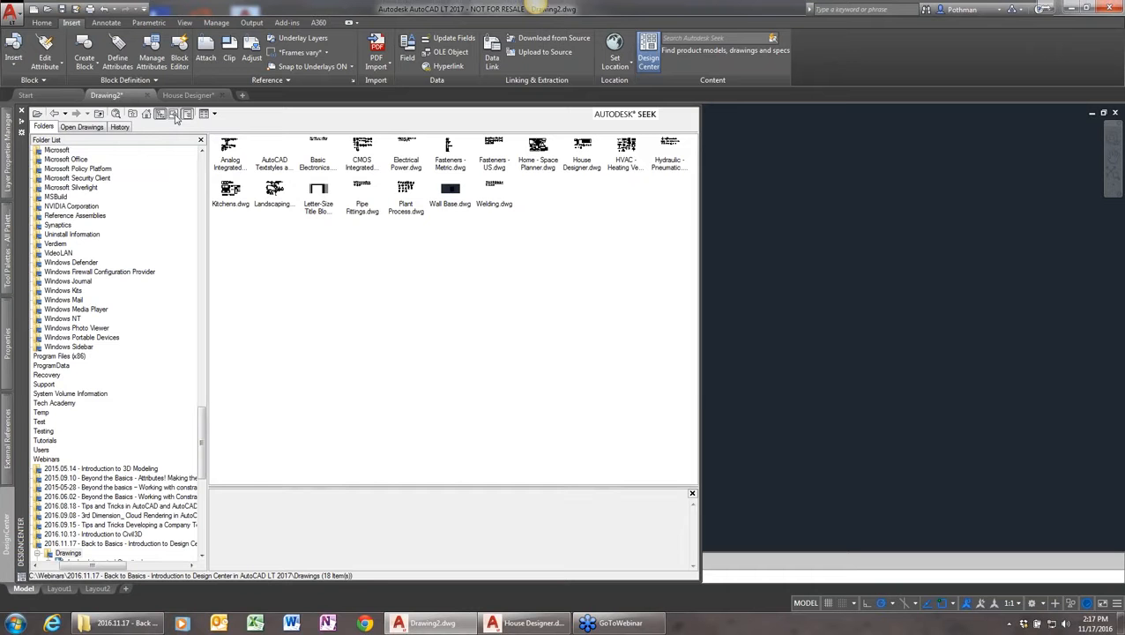
- Show the preview pane again and select the 10104 Analog IC block inside Analog Integrated Circuits.dwg in DesignCenter
click(176, 115)
double_click(235, 165)
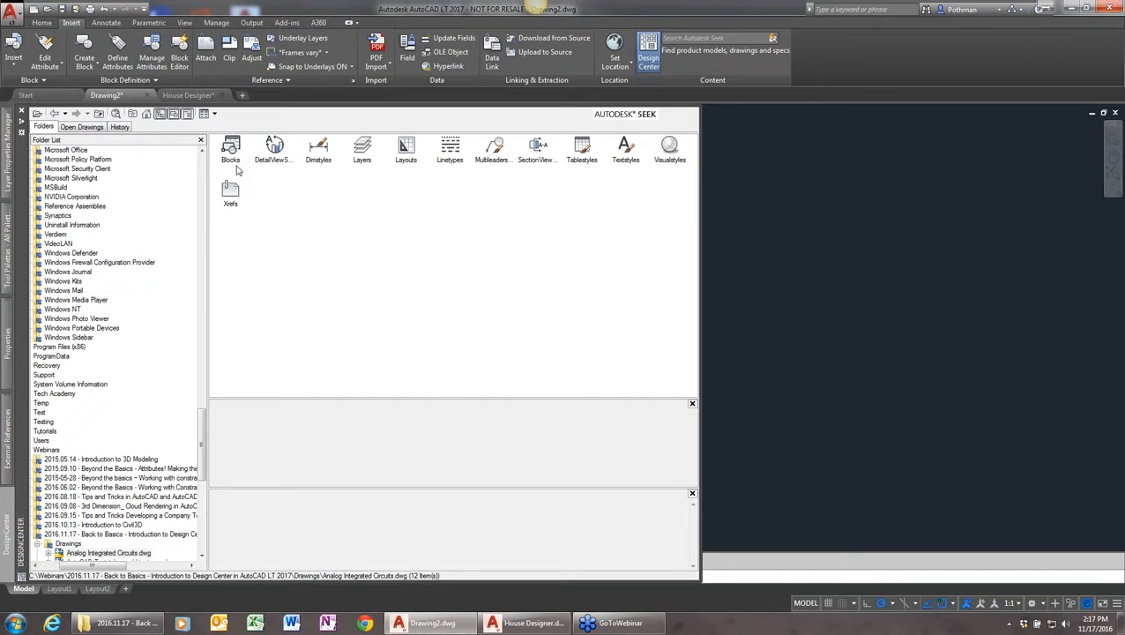
double_click(232, 154)
click(236, 159)
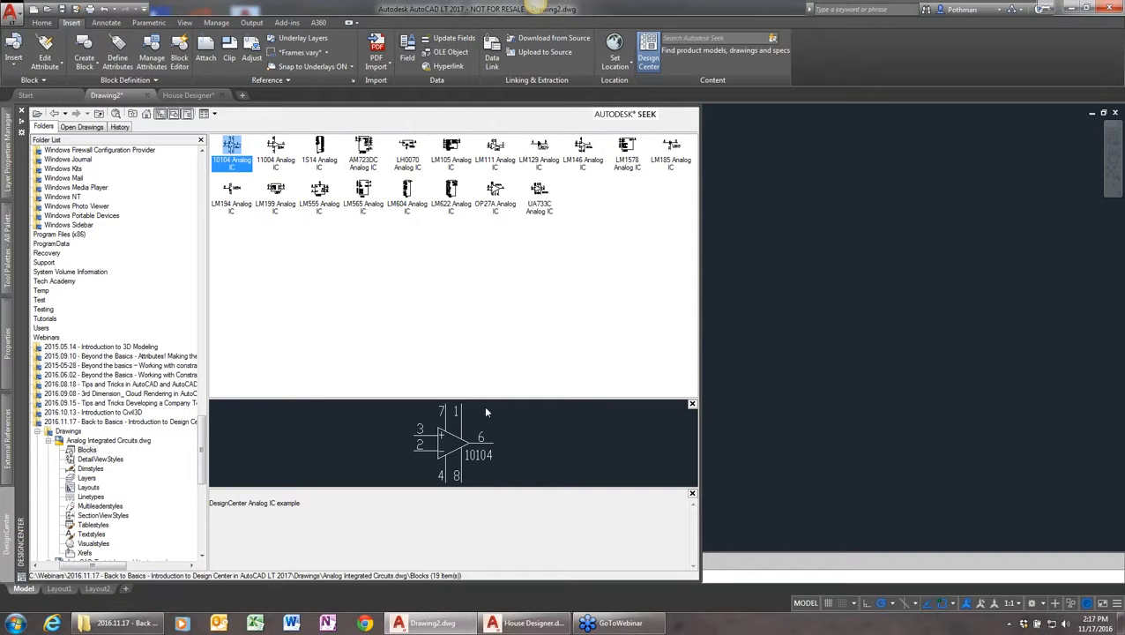
- Enlarge DesignCenter's preview pane and preview the 11004 Analog IC and 1S14 Analog IC blocks
drag(490, 400, 486, 317)
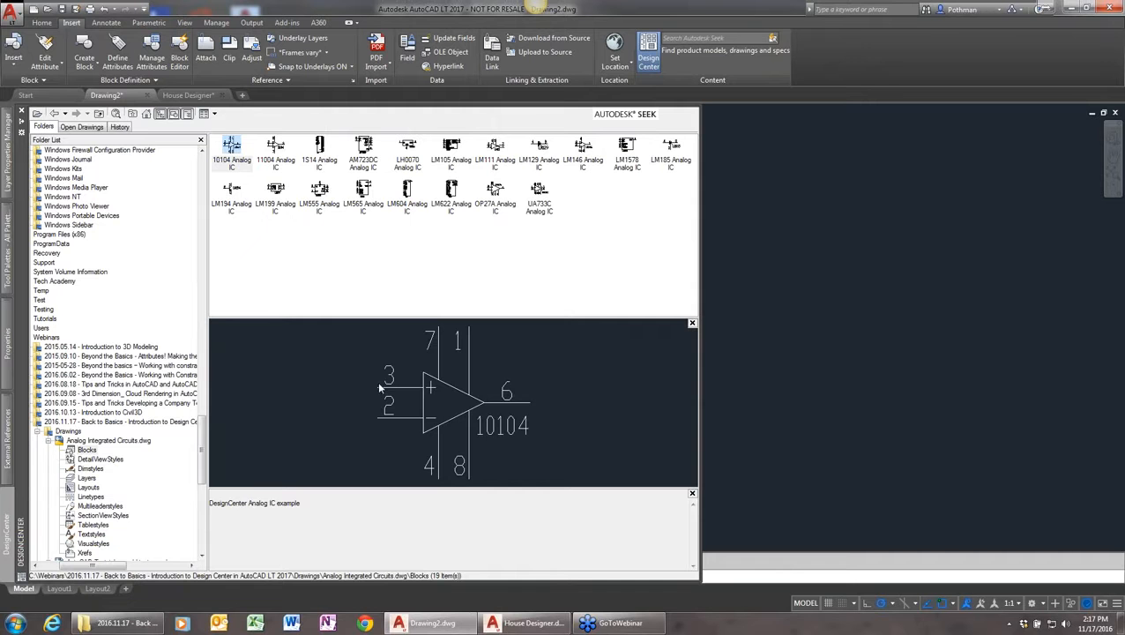
click(265, 146)
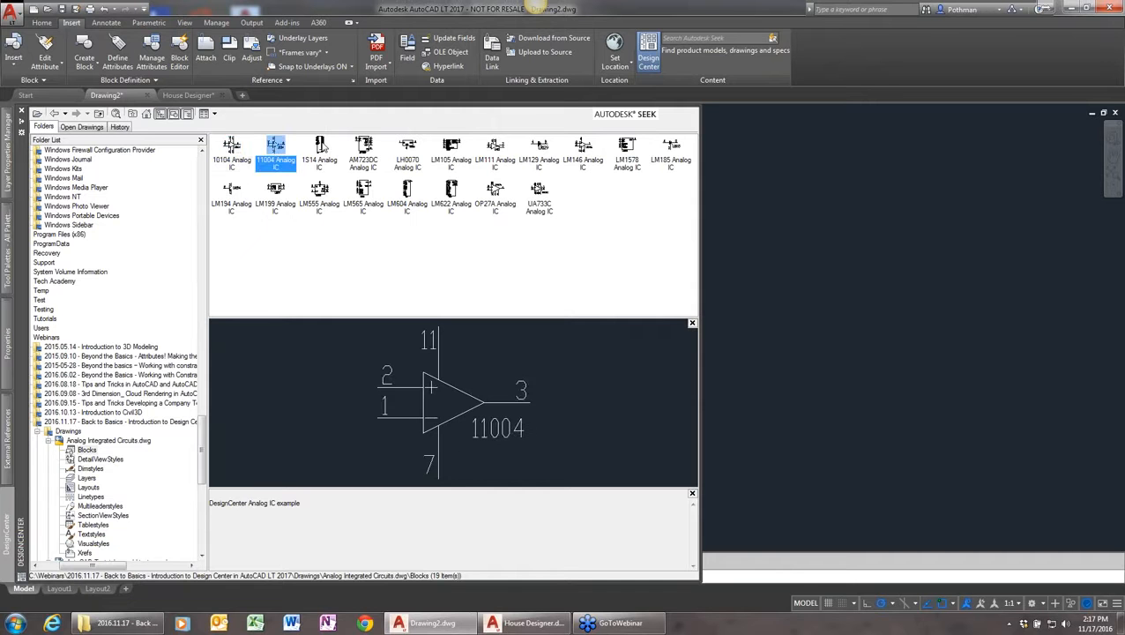
click(322, 148)
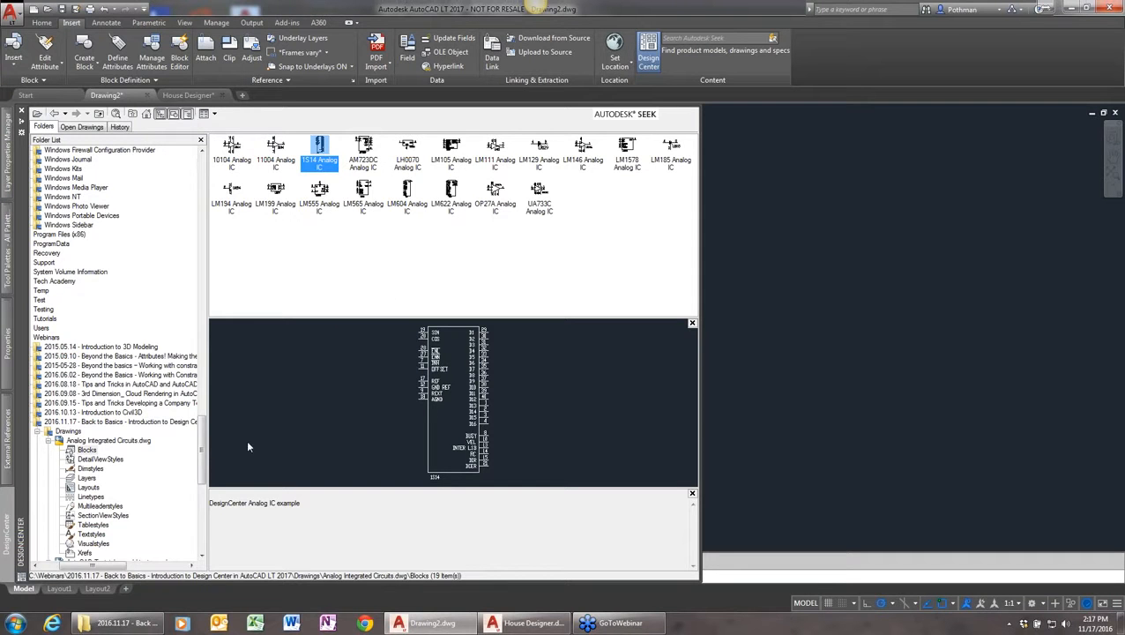
- Highlight the 1S14 Analog IC block's description text and toggle the description pane off and back on
drag(319, 520, 215, 501)
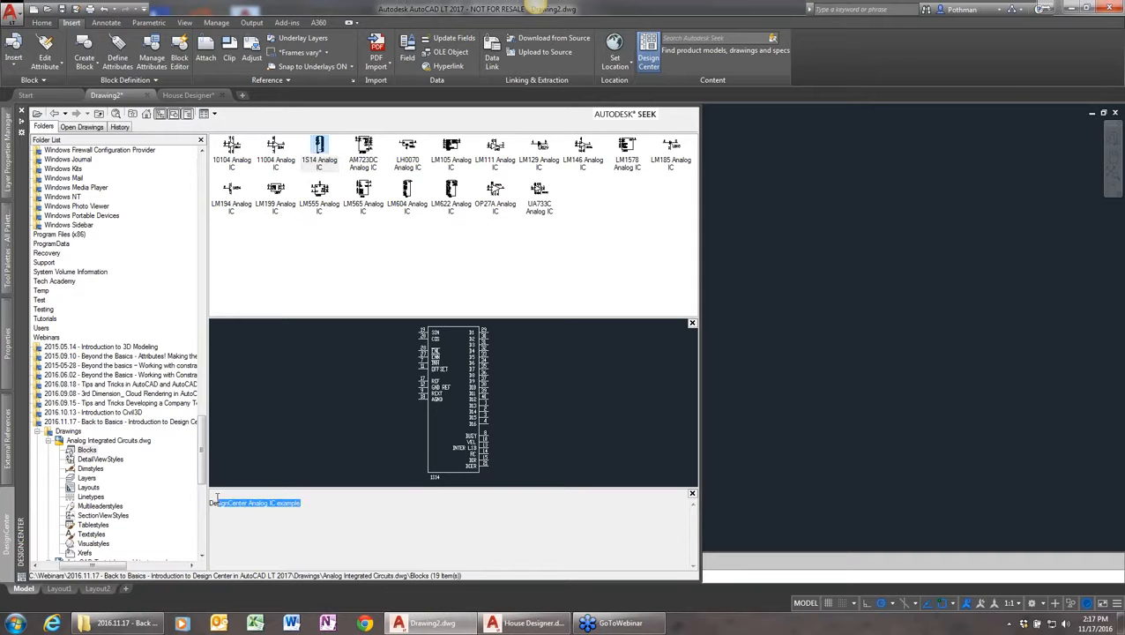
click(186, 115)
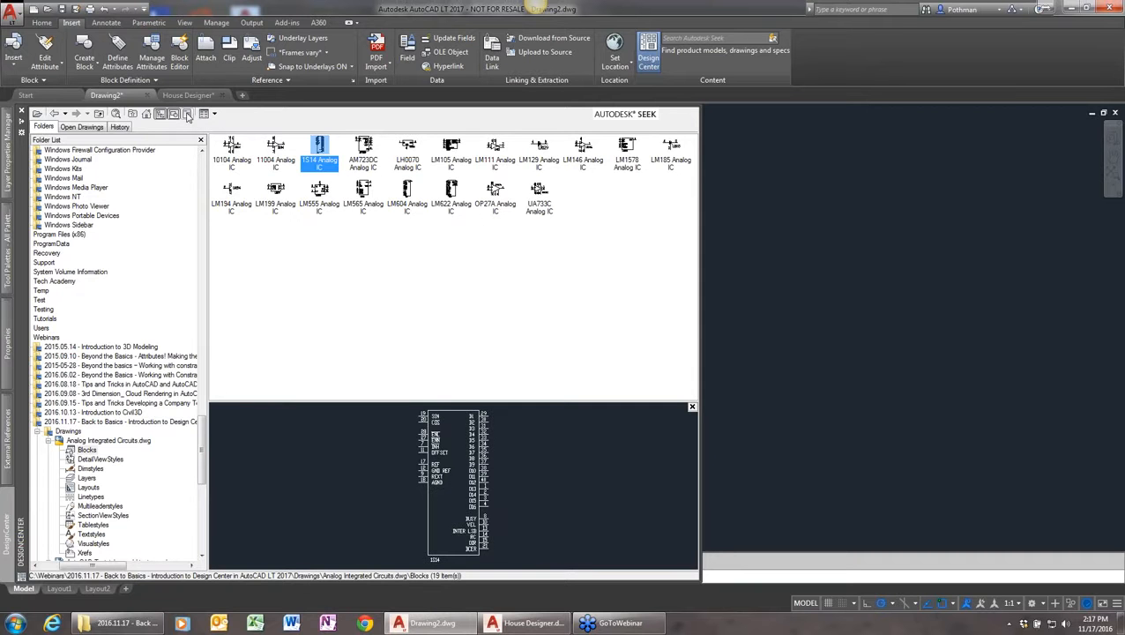
click(187, 115)
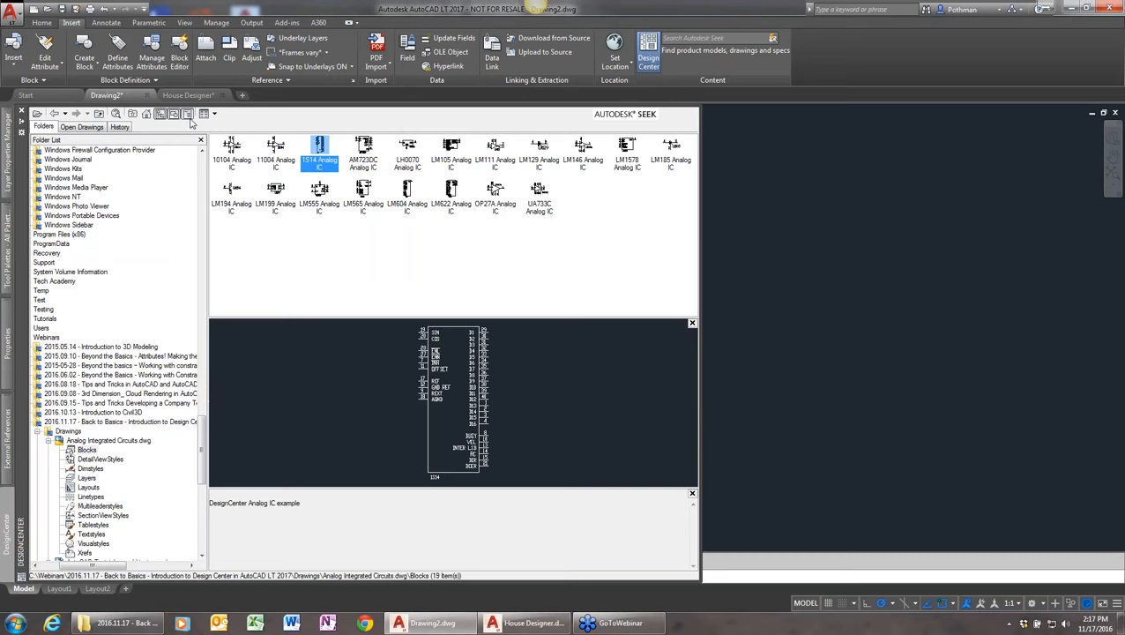
- Display the block list as small icons, list and details, widening the Name column, and return it to large icons
click(213, 114)
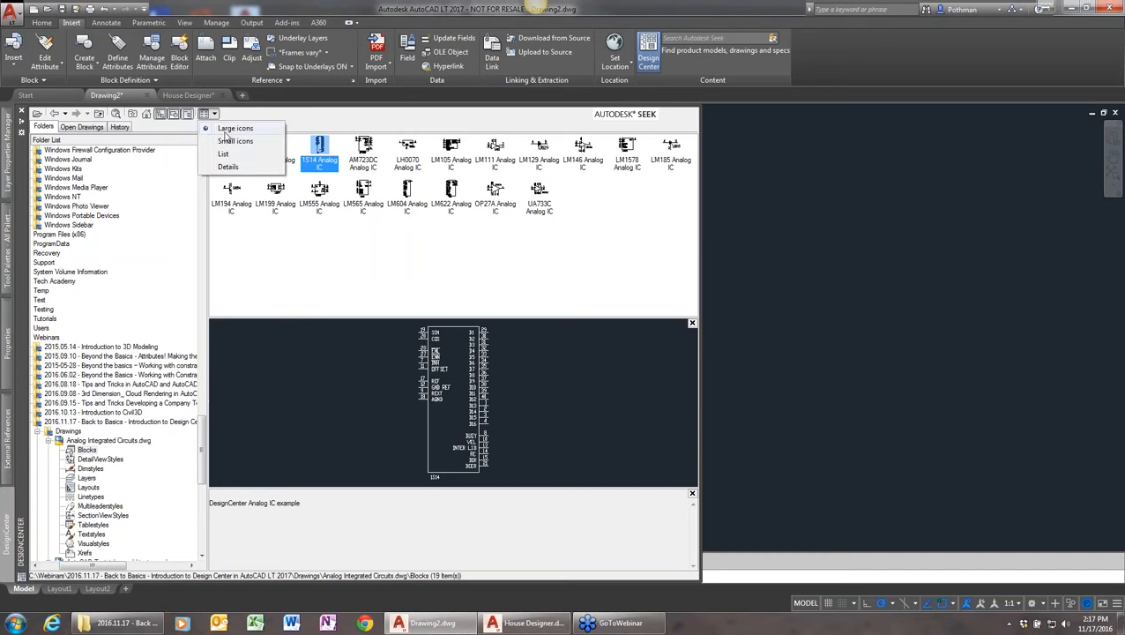
click(227, 143)
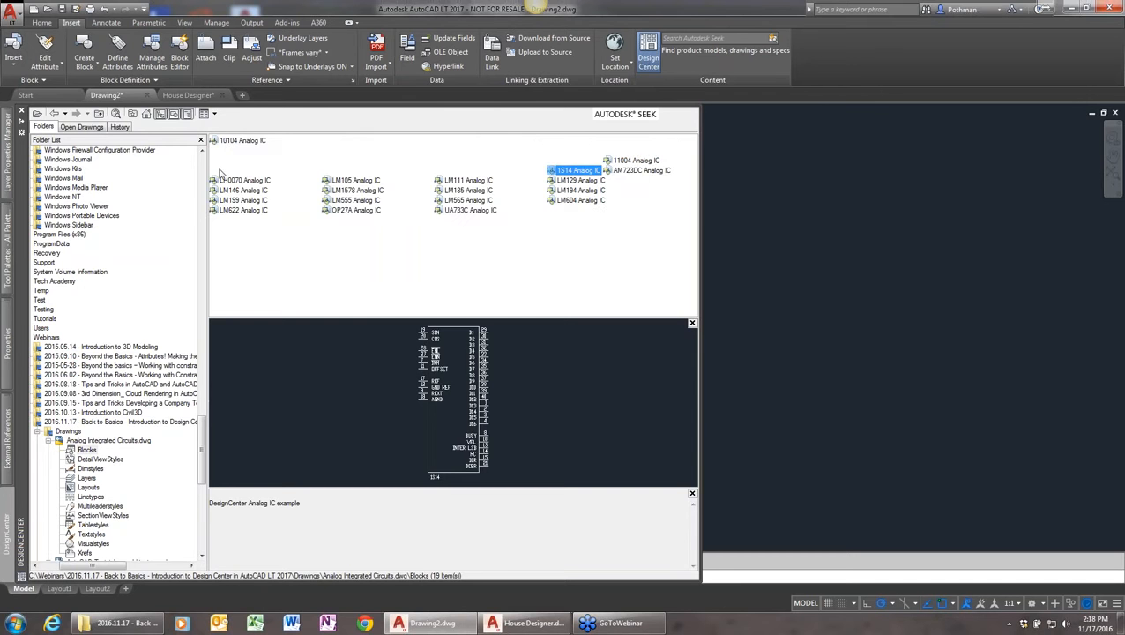
click(212, 115)
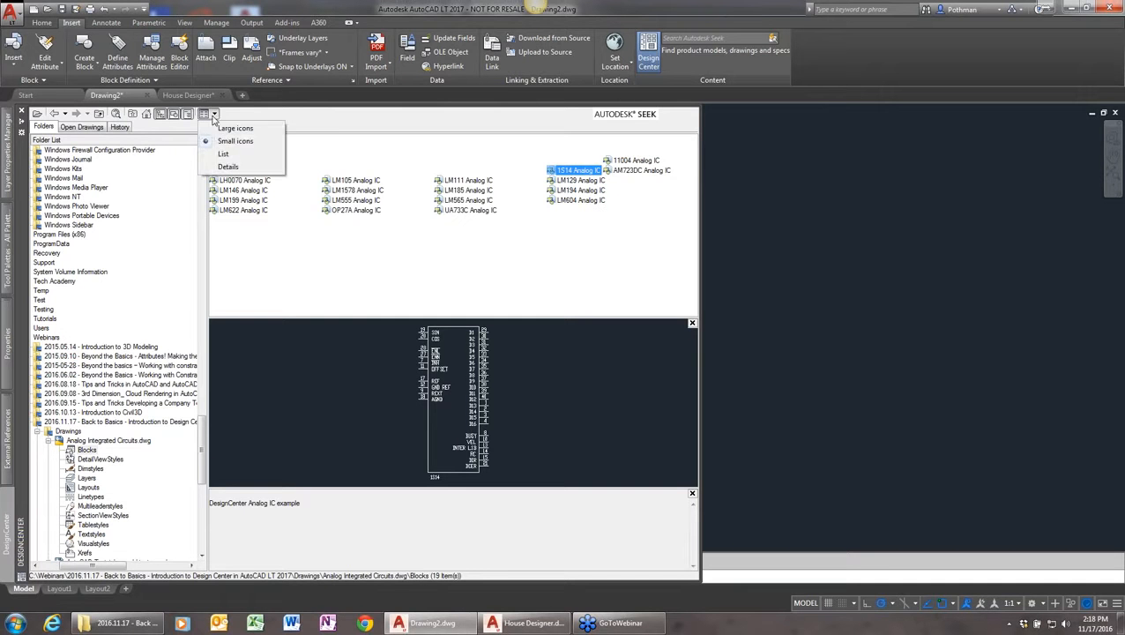
click(222, 155)
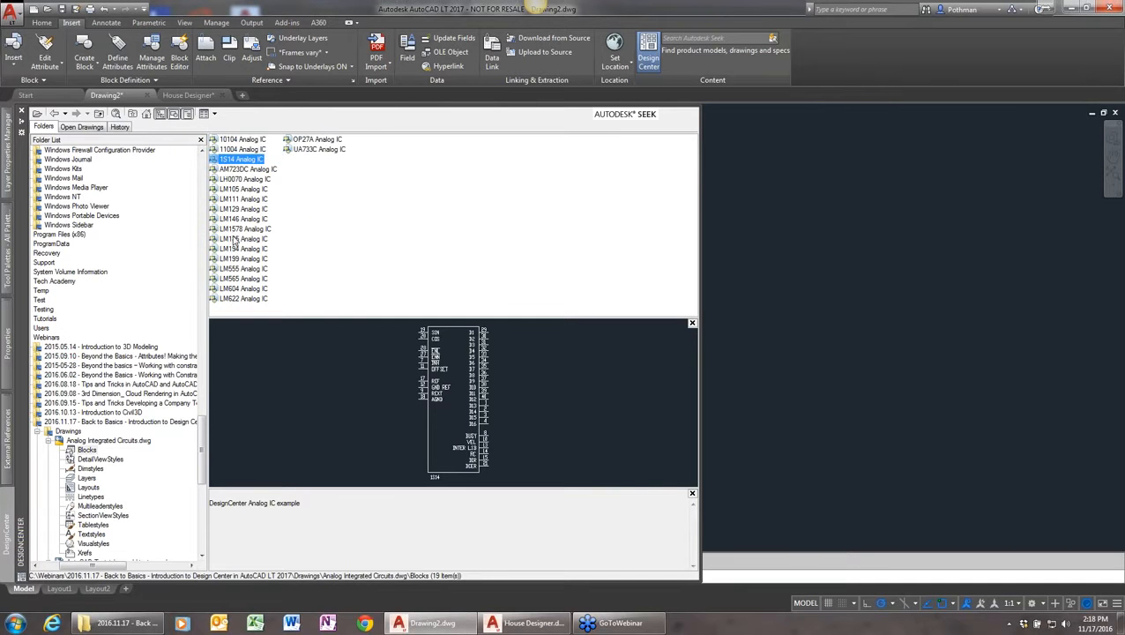
click(213, 115)
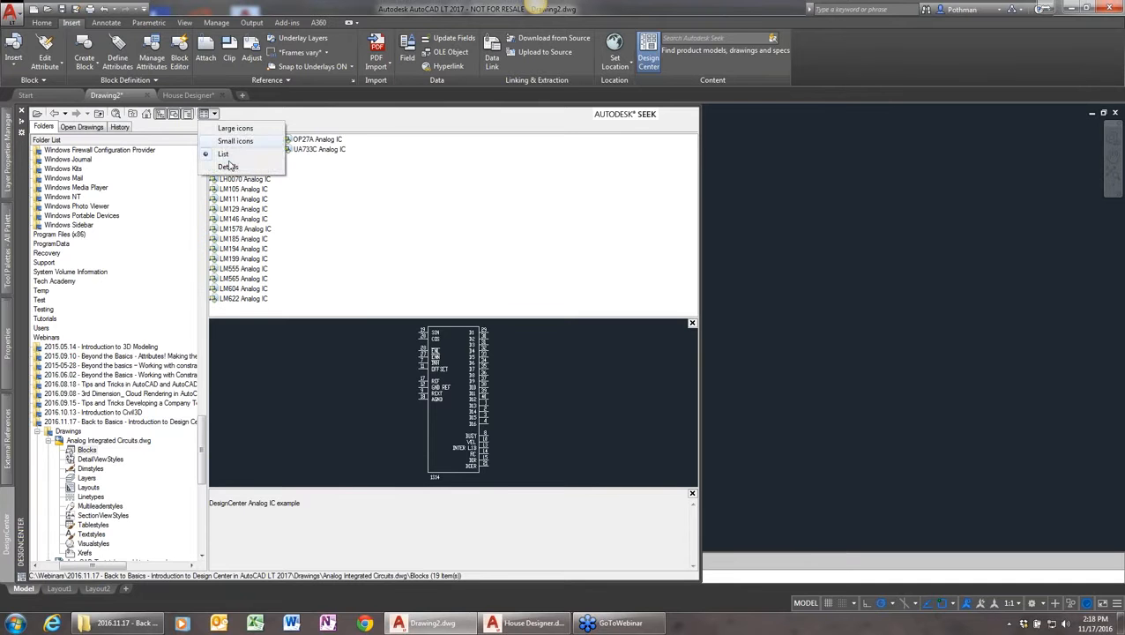
click(224, 166)
drag(250, 142, 328, 150)
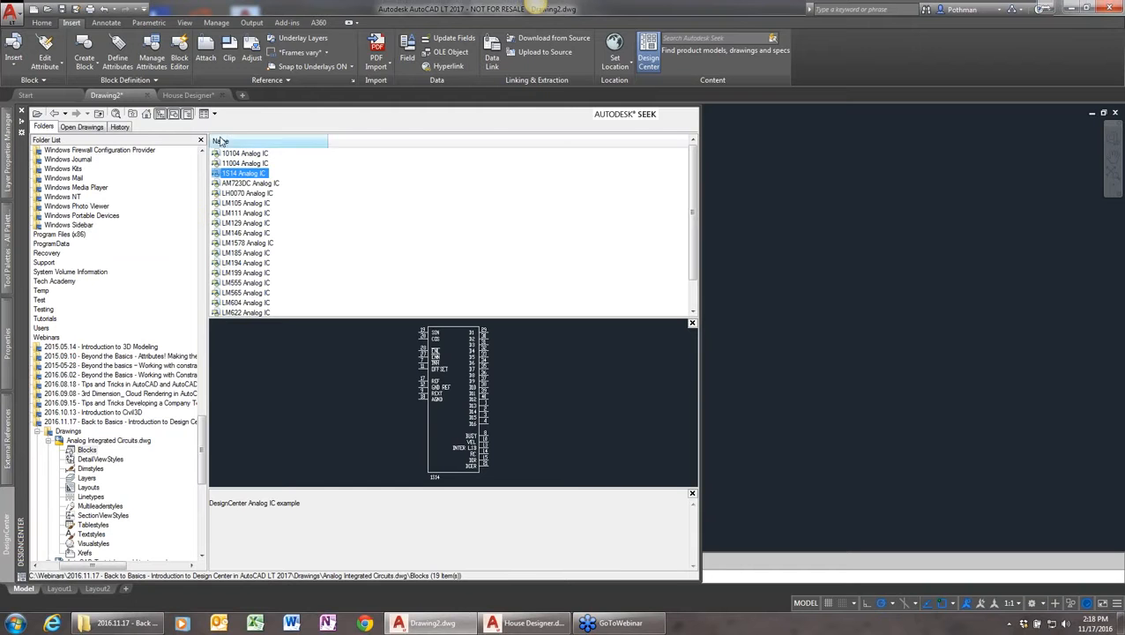
click(213, 114)
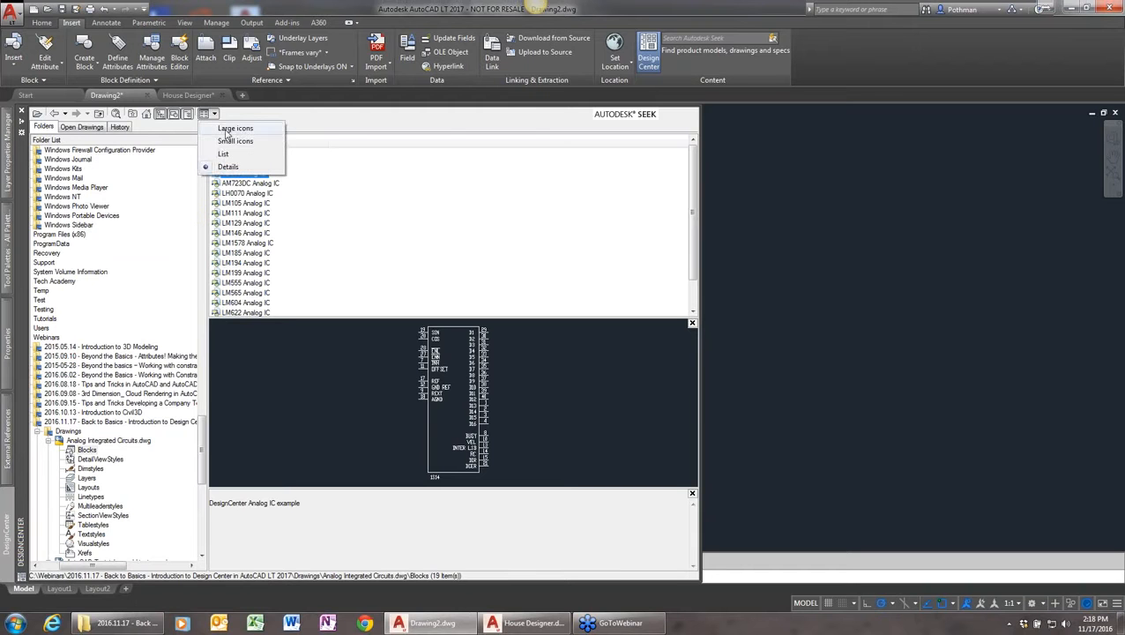
click(227, 129)
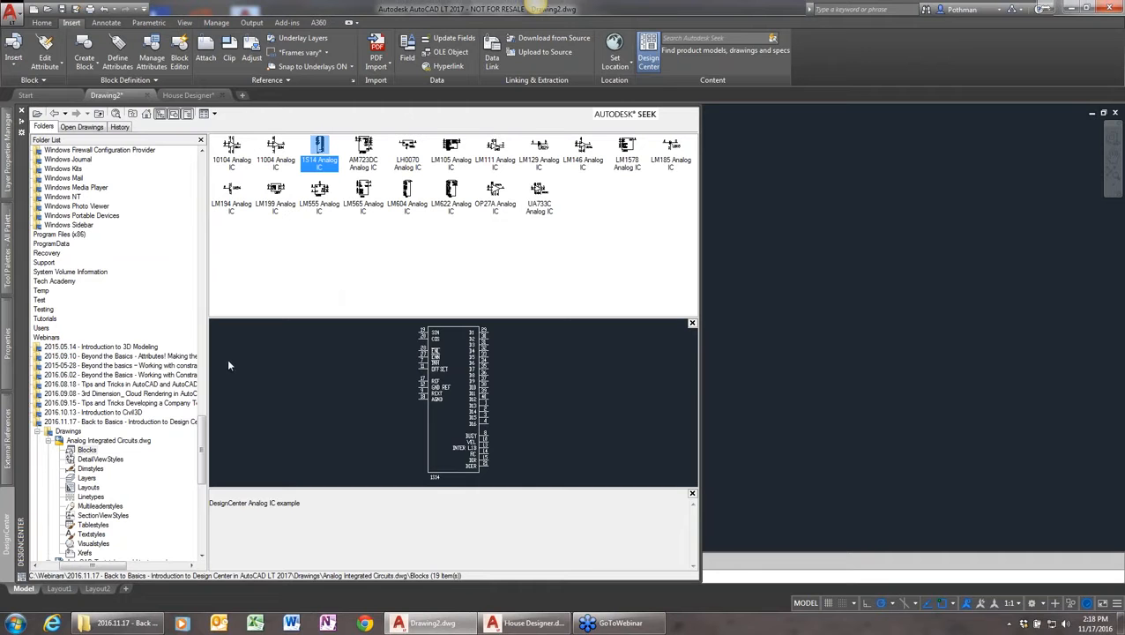
- Collapse Analog Integrated Circuits.dwg in the folder list and display the blocks of House Designer.dwg
click(49, 440)
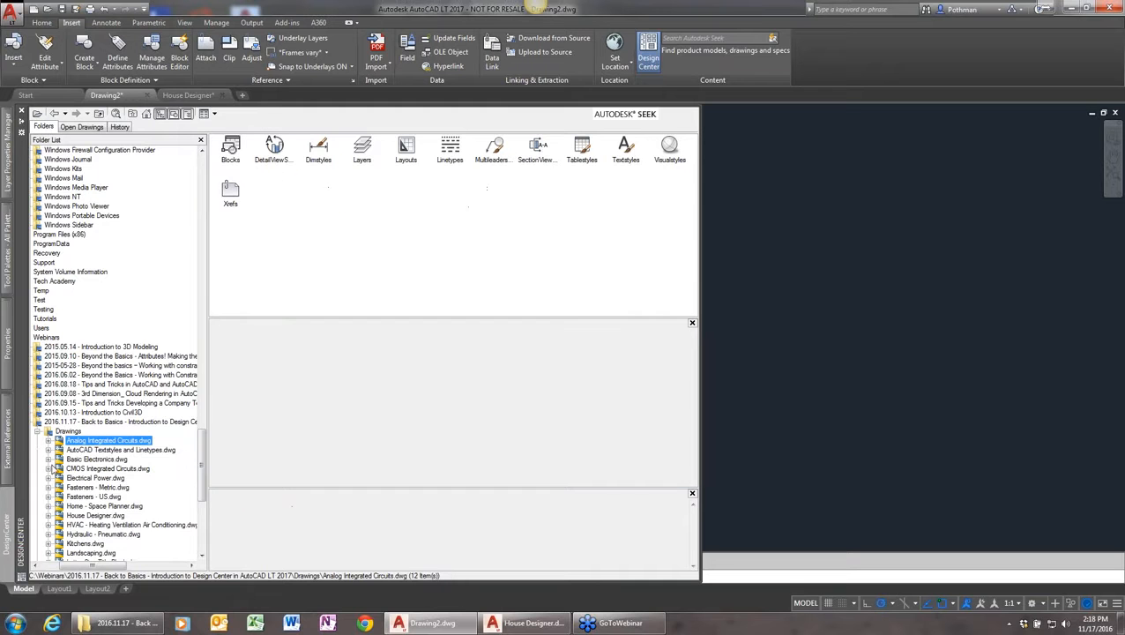
click(56, 515)
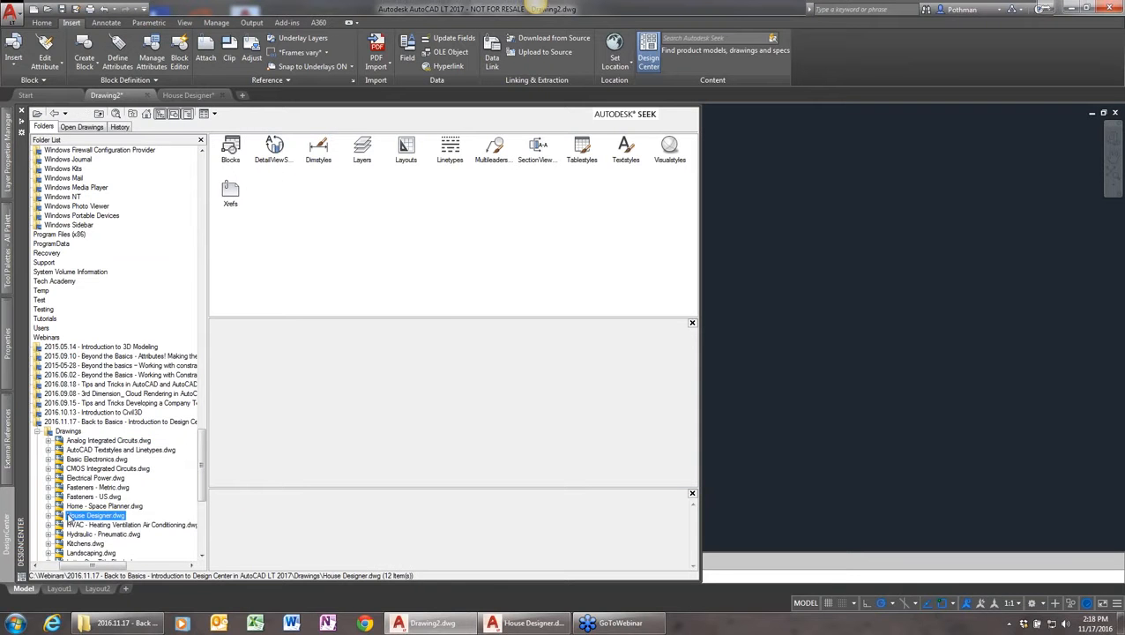
click(54, 516)
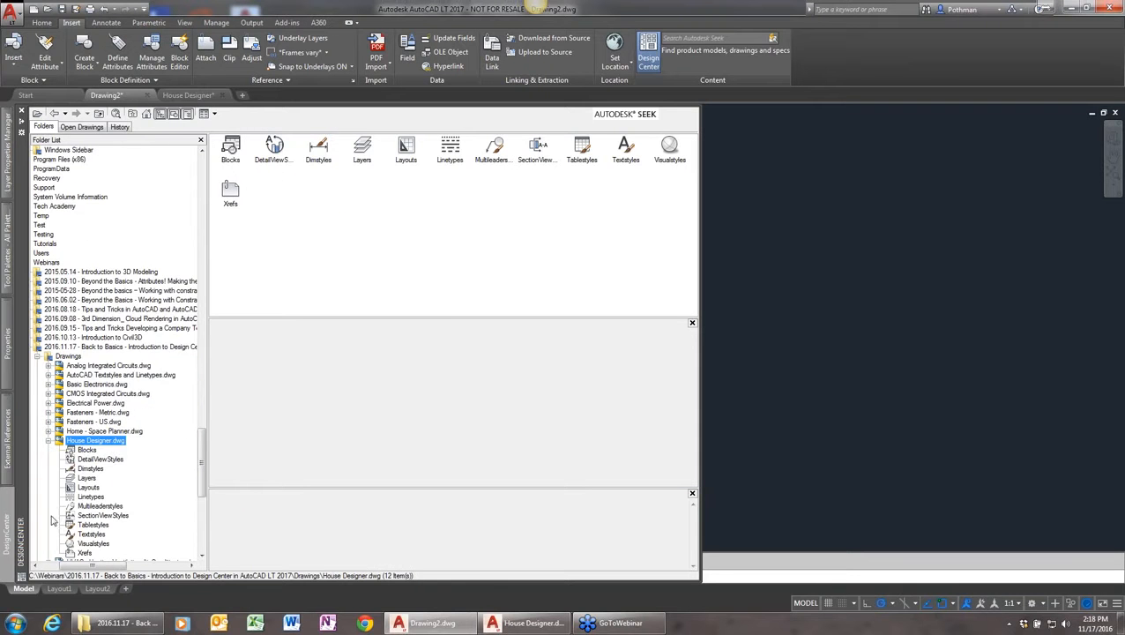
click(87, 450)
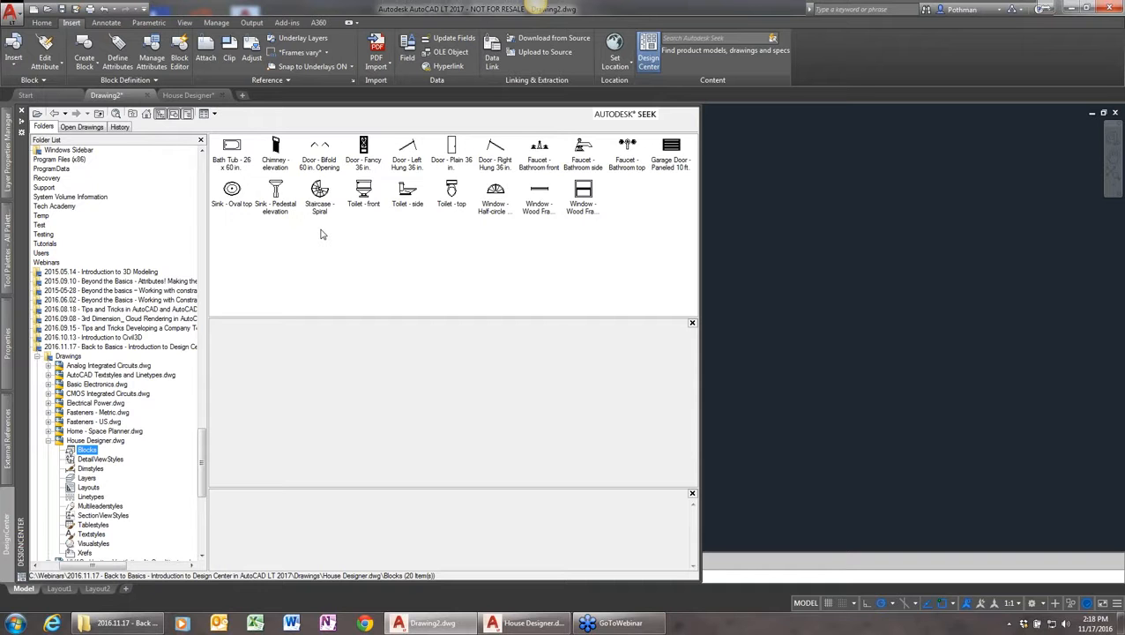
- Place the Bath Tub - 26 x 60 in. block from DesignCenter directly into the empty area of Drawing2
click(234, 152)
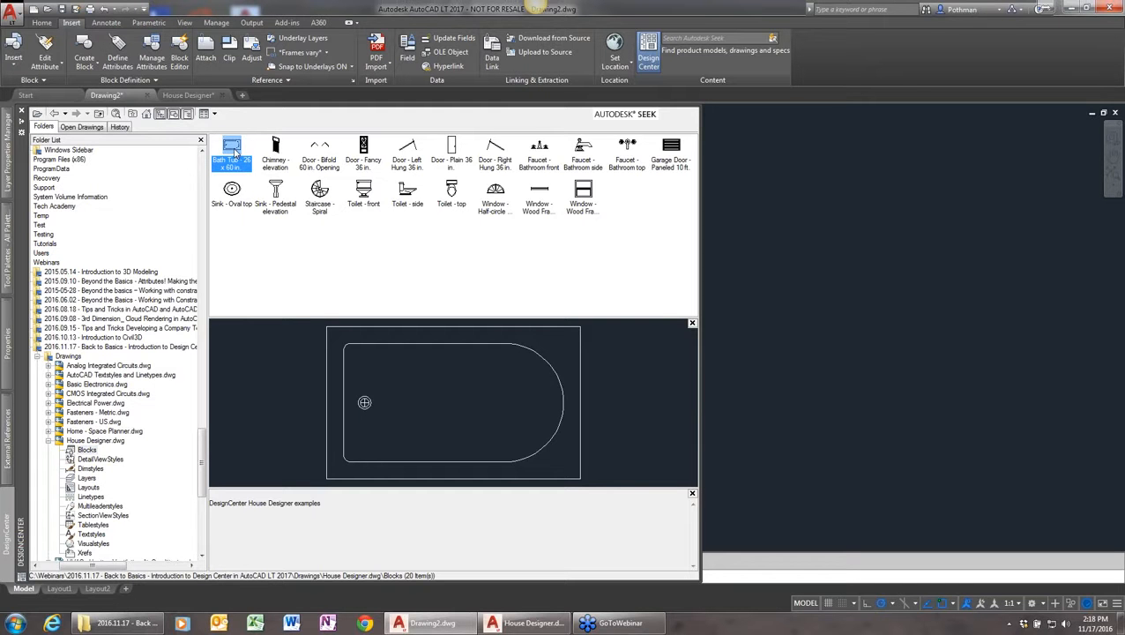
mouse_move(233, 152)
mouse_down()
mouse_move(719, 294)
mouse_move(783, 276)
mouse_move(782, 265)
mouse_up()
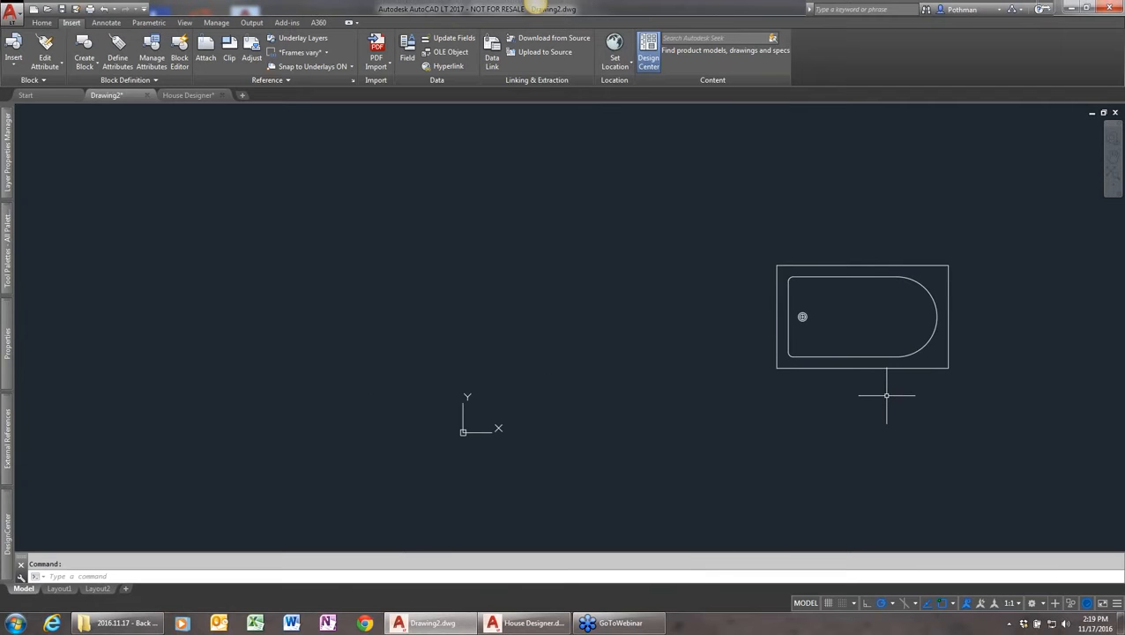
- Review the Bath Tub block's options and insert a second copy through the Insert dialog, placed on-screen and rotated 270°
mouse_move(19, 523)
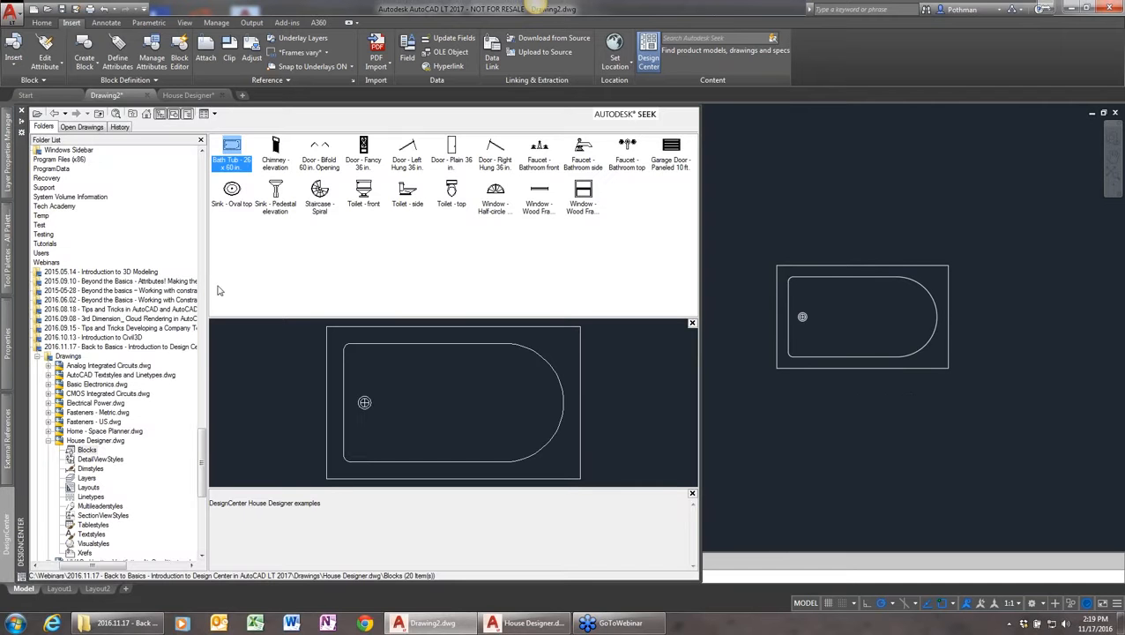
right_click(230, 152)
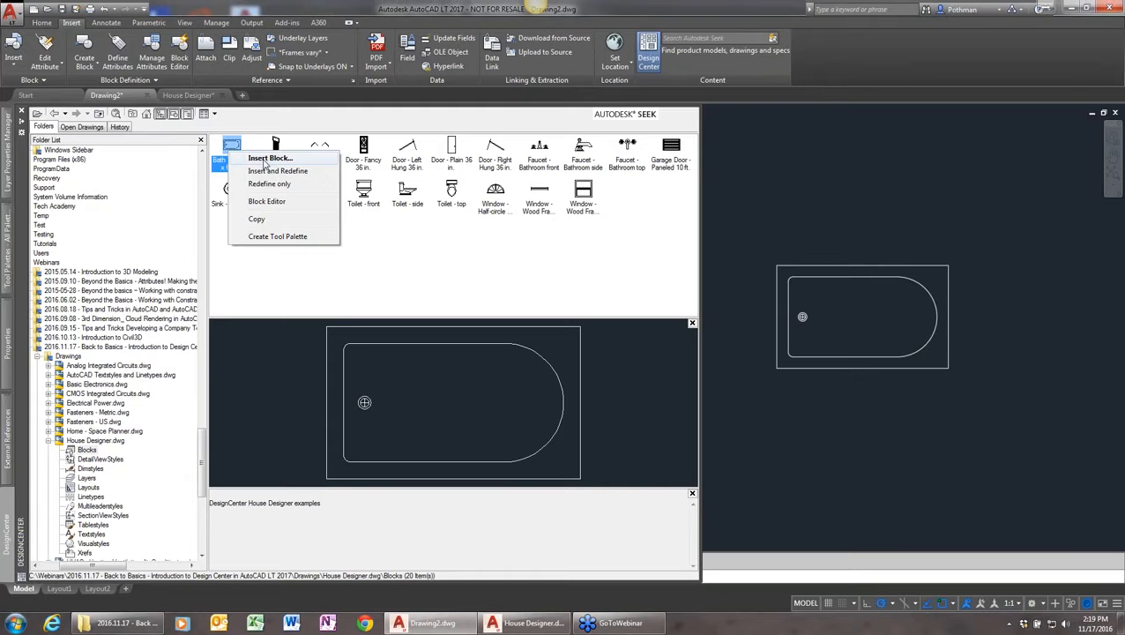
click(216, 251)
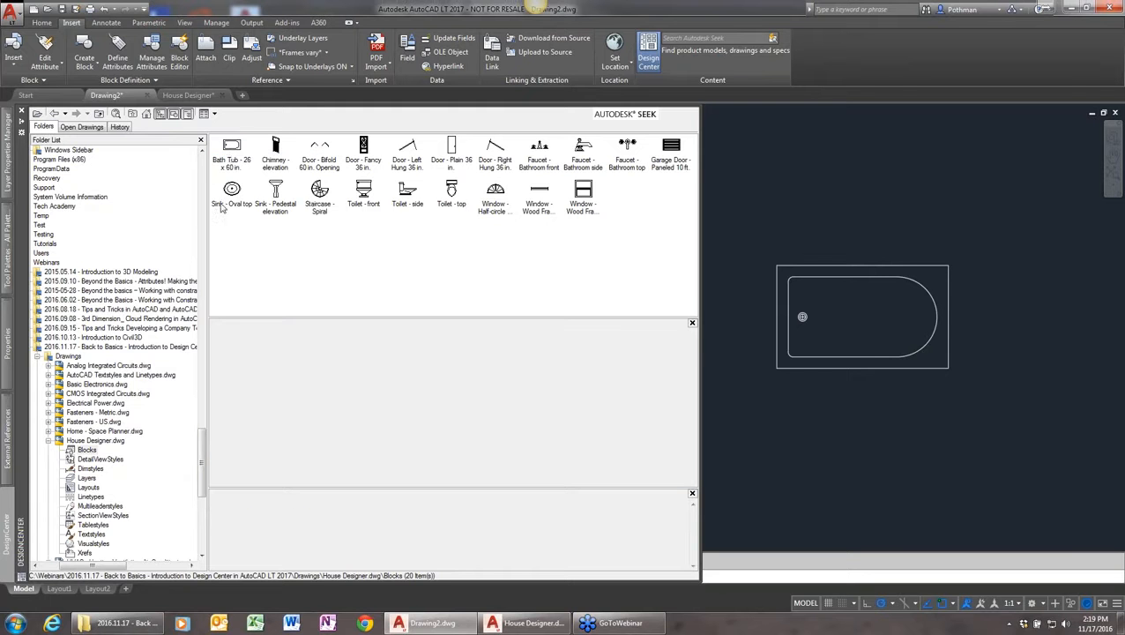
double_click(232, 157)
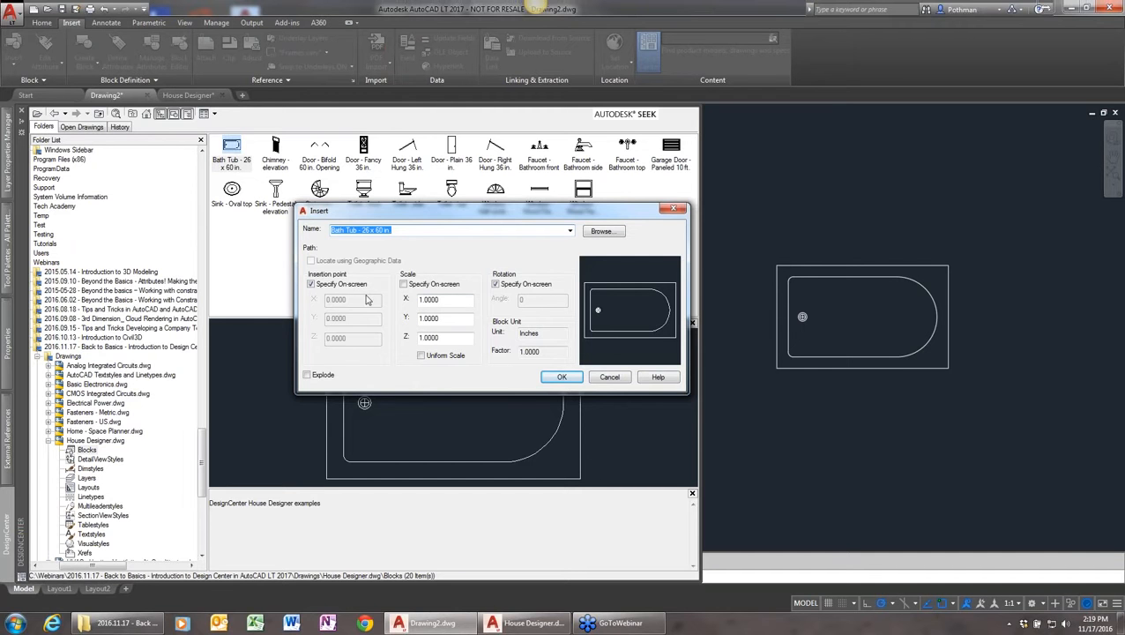
click(562, 376)
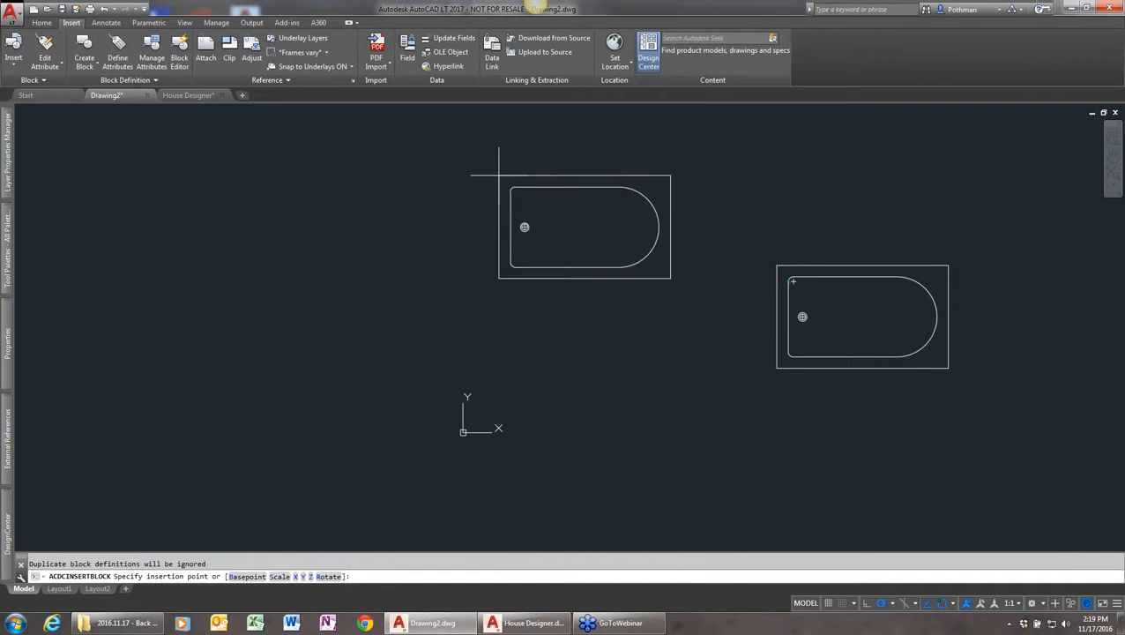
click(499, 175)
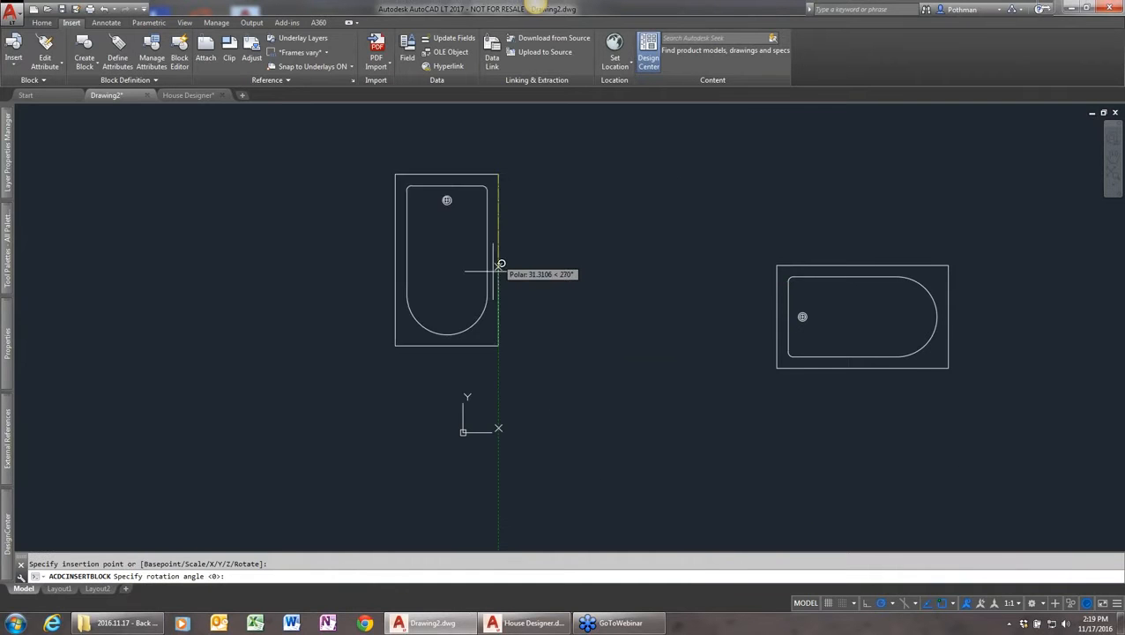
click(610, 360)
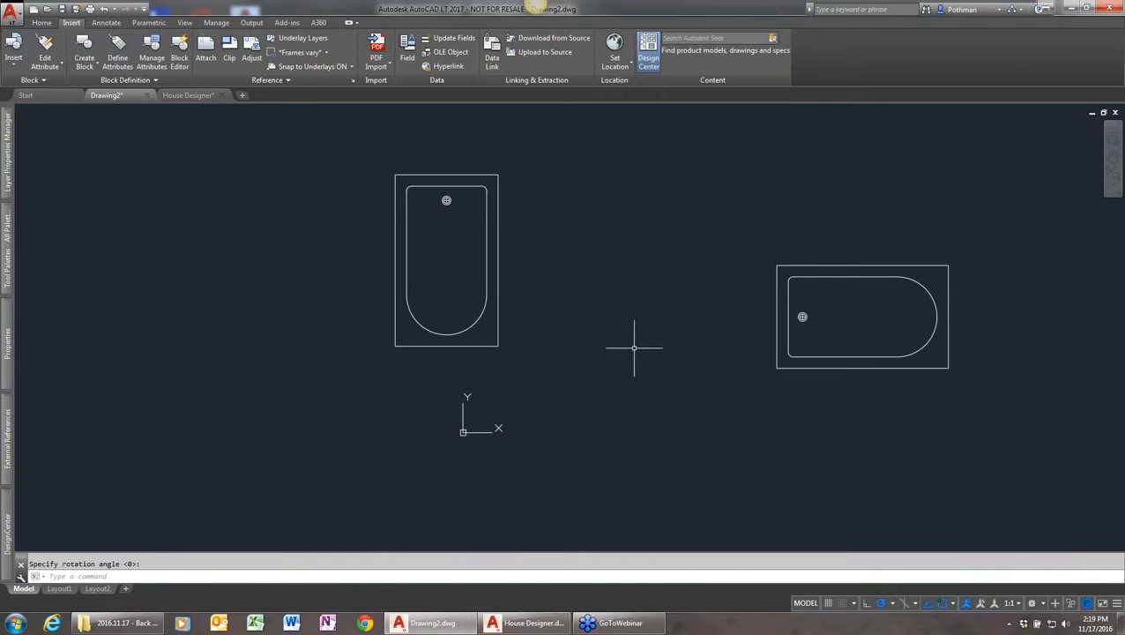
- Erase both bath tub blocks from Drawing2
click(859, 444)
click(436, 164)
key(Delete)
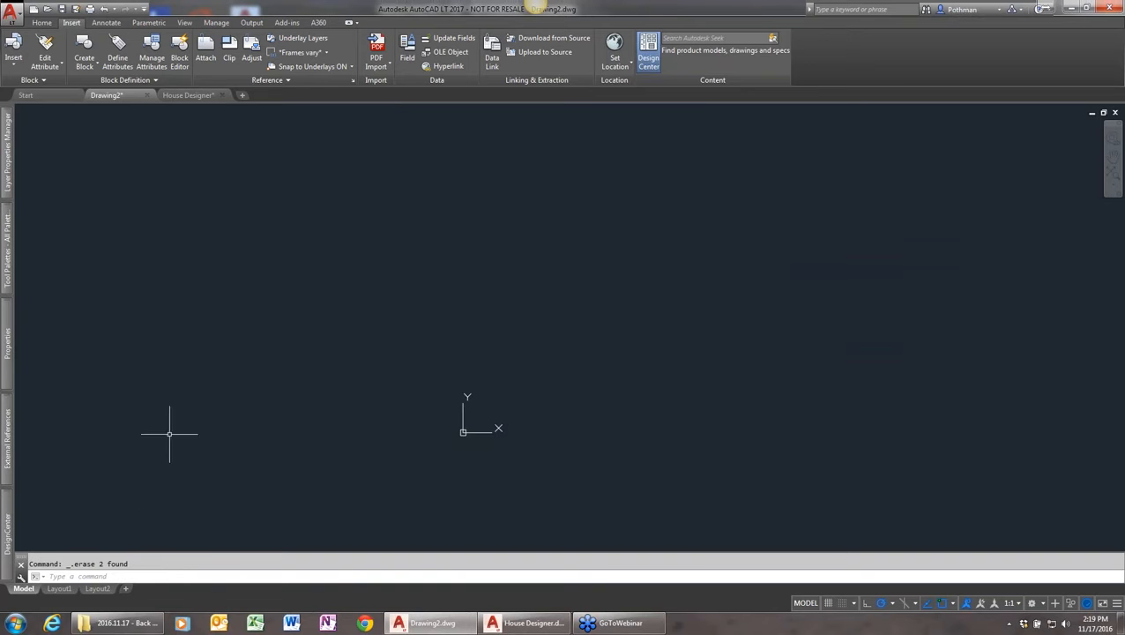
- Open the Bath Tub - 26 x 60 in. block from DesignCenter in the Block Editor and close the editor
mouse_move(7, 511)
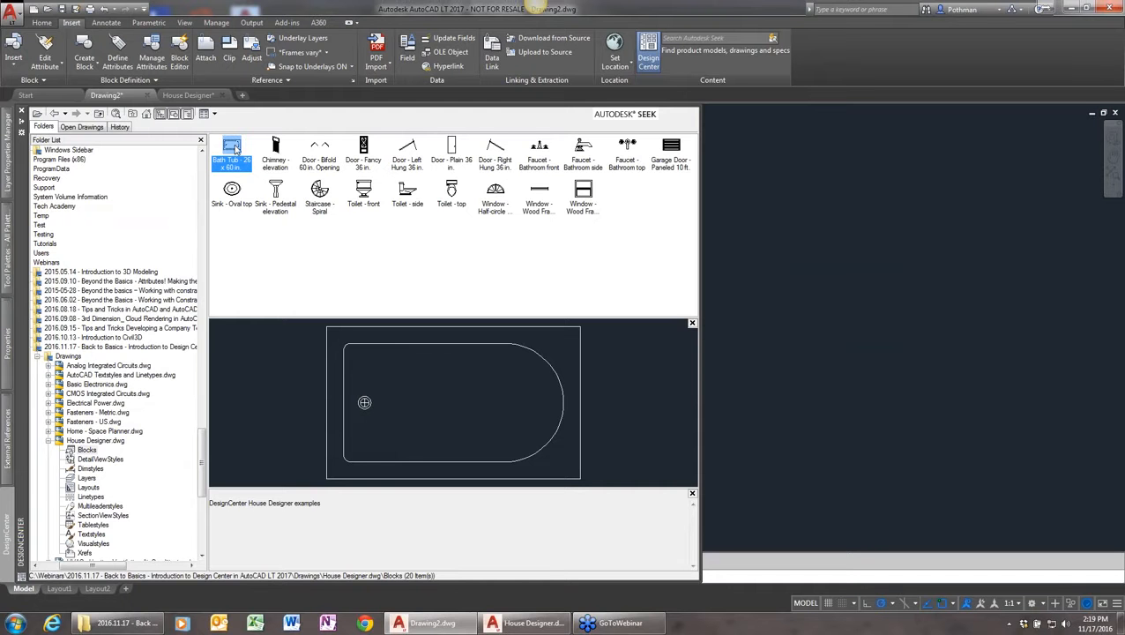
right_click(233, 145)
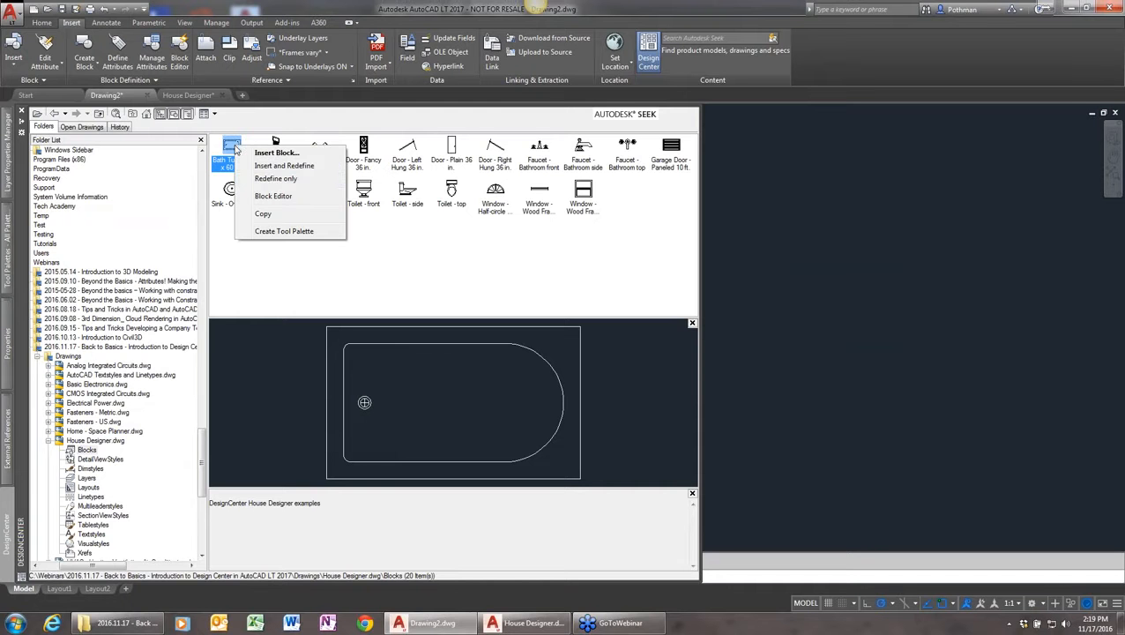
click(274, 196)
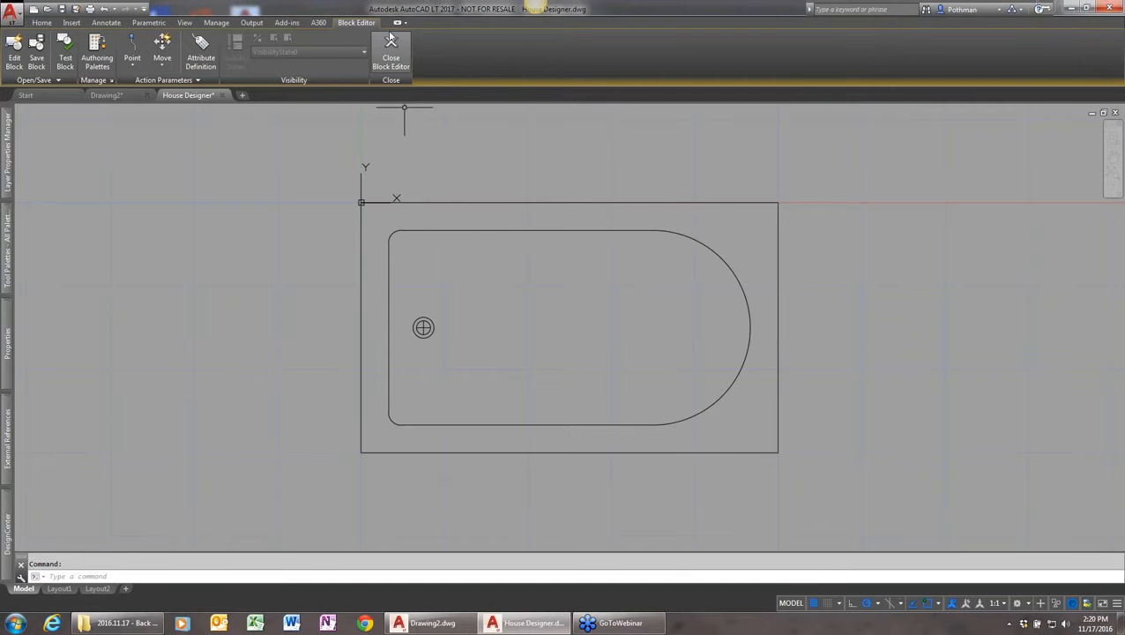
click(391, 41)
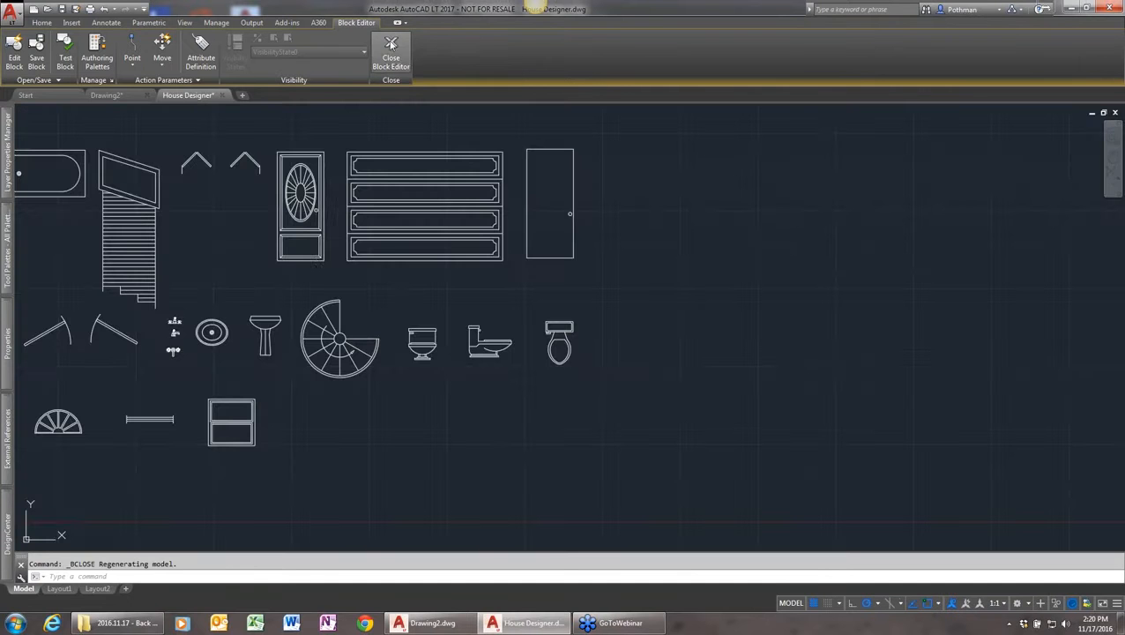
- Close House Designer.dwg without saving its changes
click(224, 95)
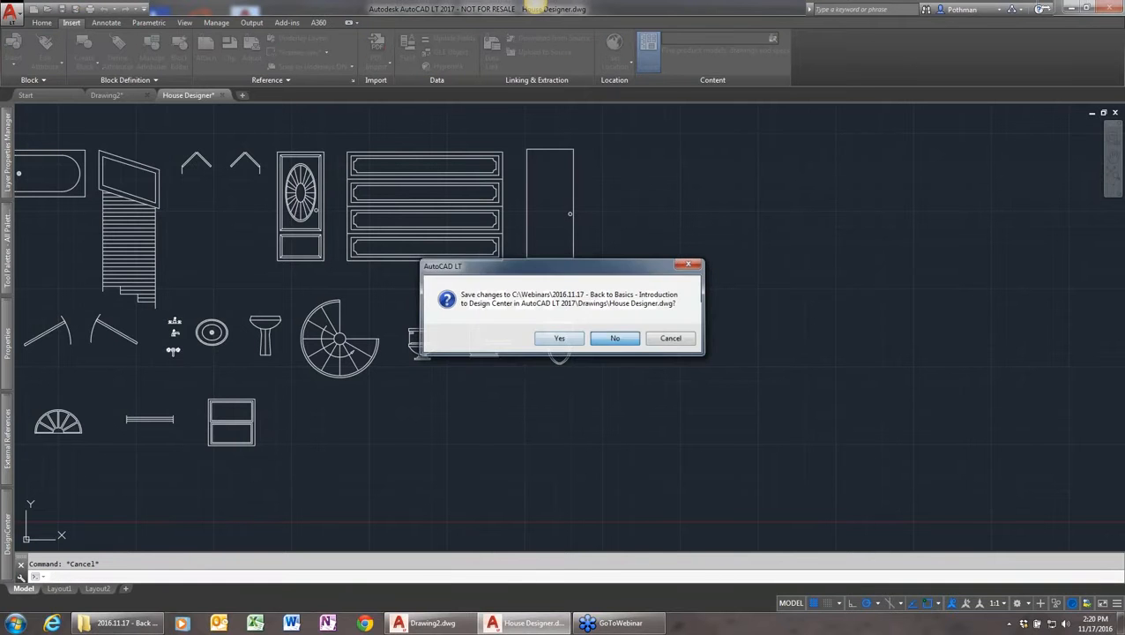
click(614, 338)
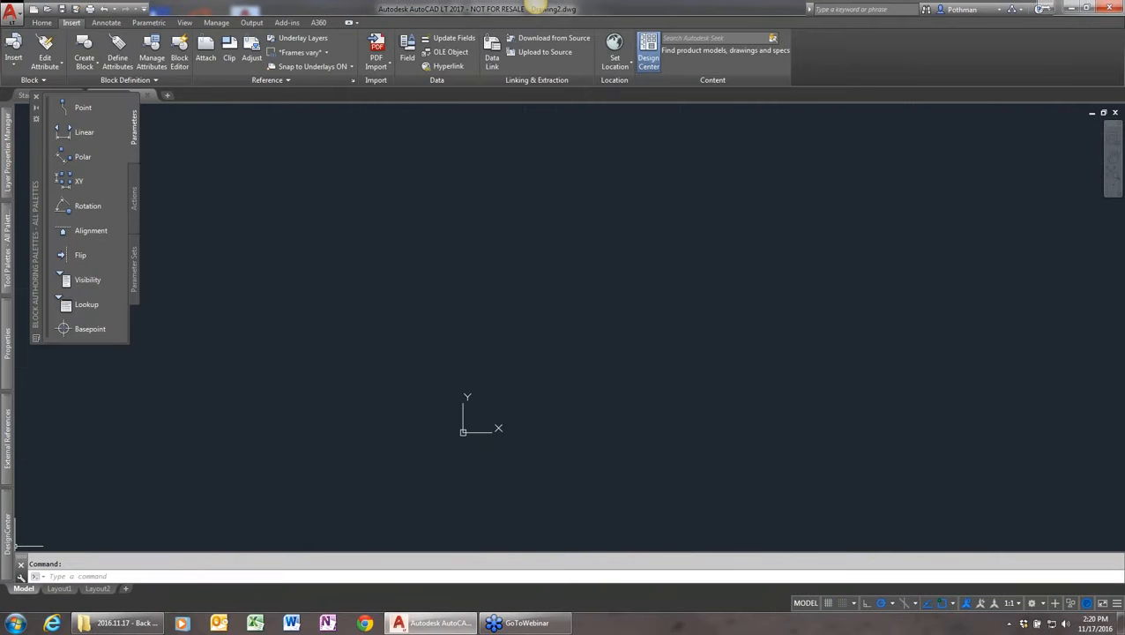
- Browse the dimension styles and layers of House Designer.dwg in DesignCenter
mouse_move(7, 540)
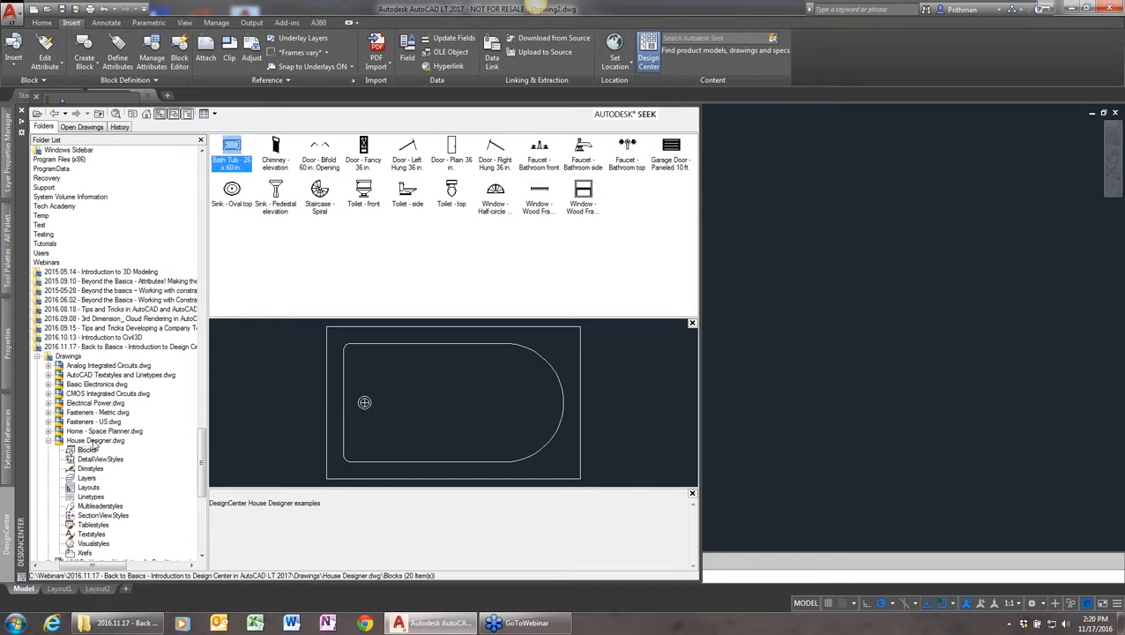
click(87, 442)
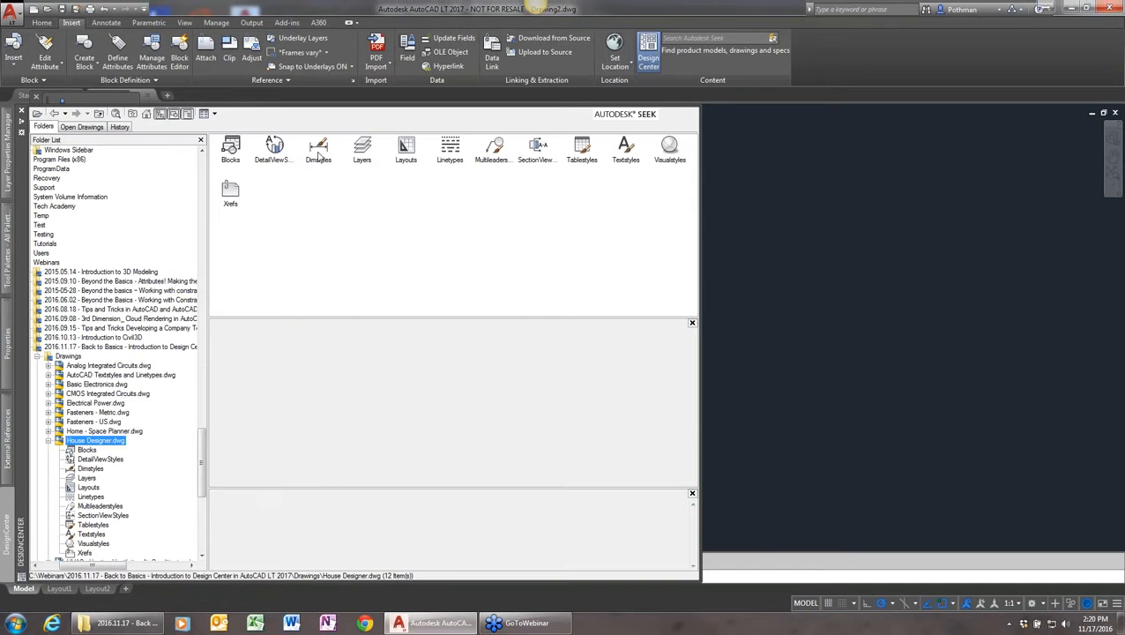
double_click(318, 150)
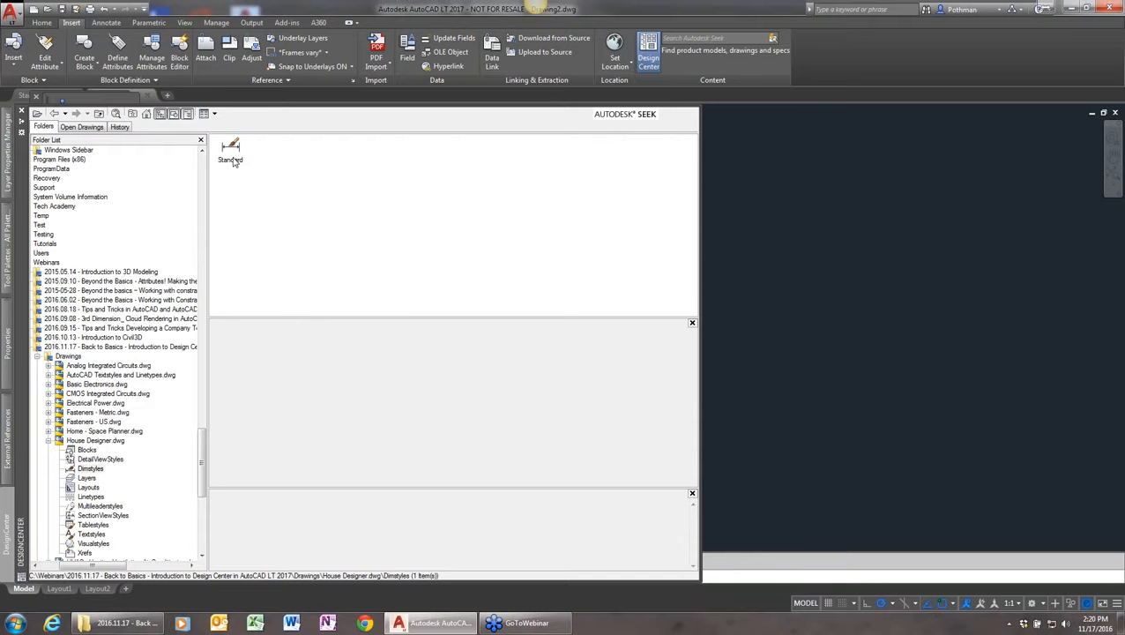
click(110, 441)
double_click(356, 148)
click(82, 443)
- Expand Wall Base.dwg in DesignCenter, view its layers, and collapse the drawing again
scroll(203, 453, down, 6)
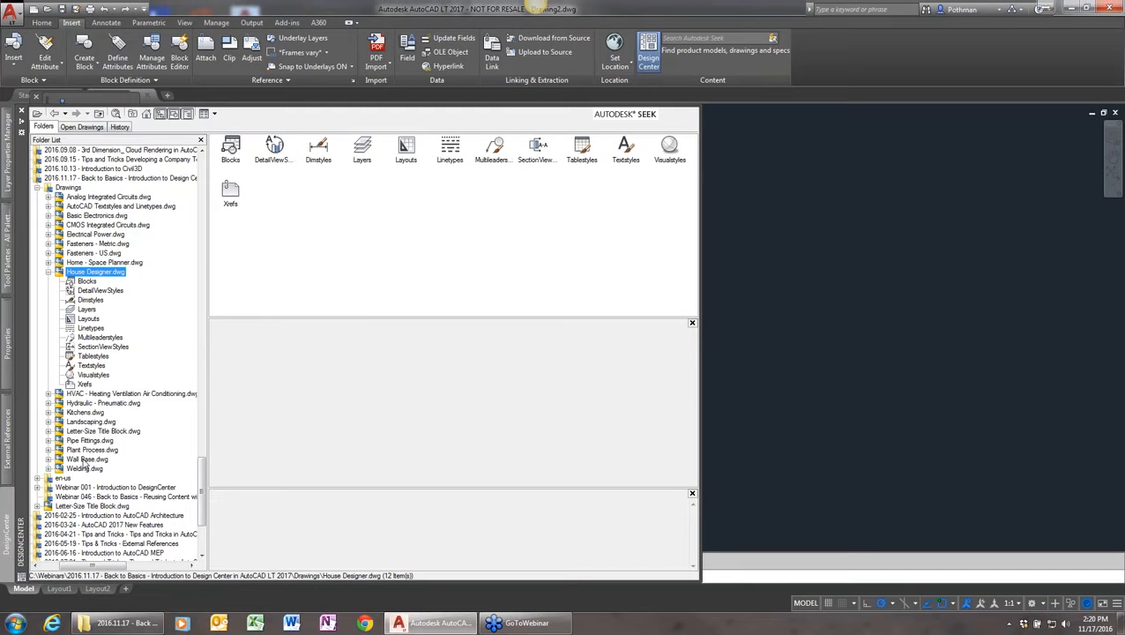
click(86, 459)
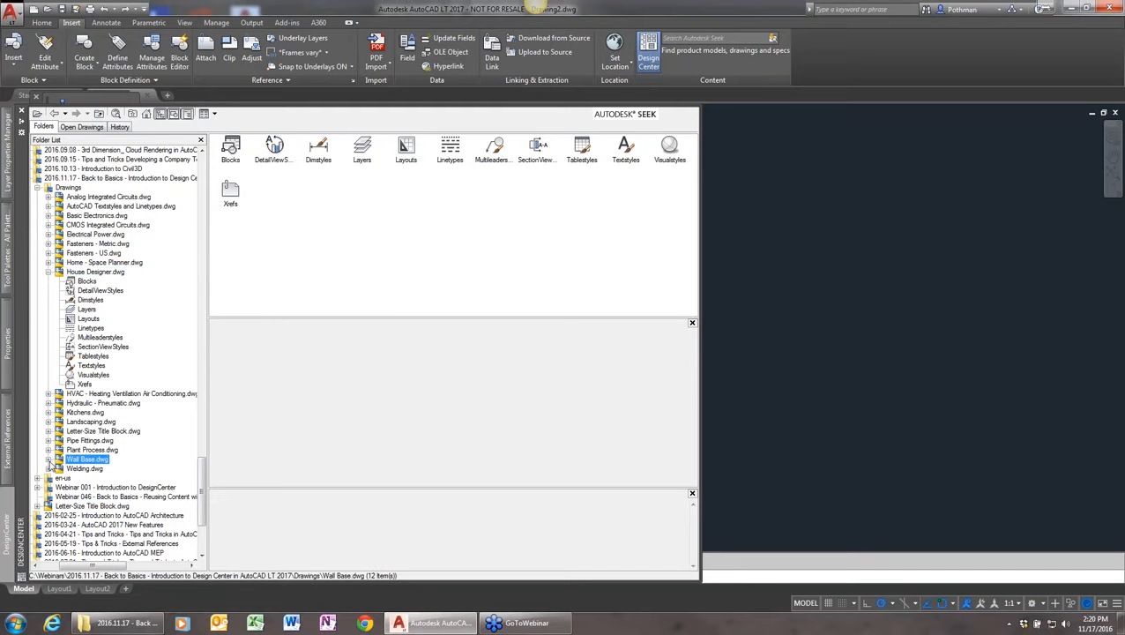
double_click(86, 459)
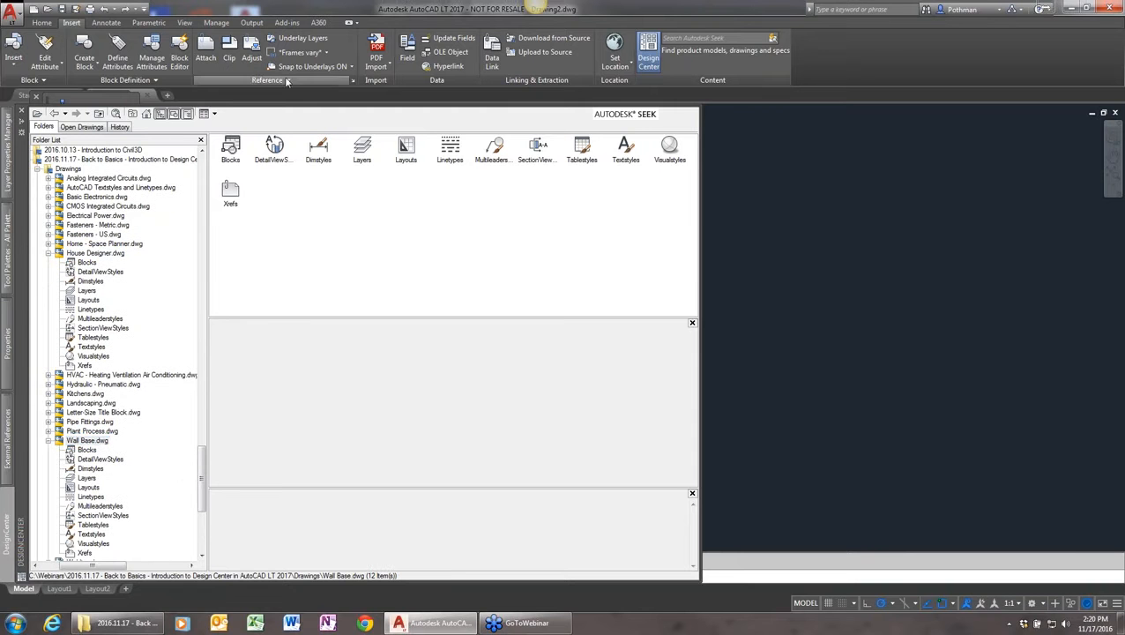
double_click(363, 148)
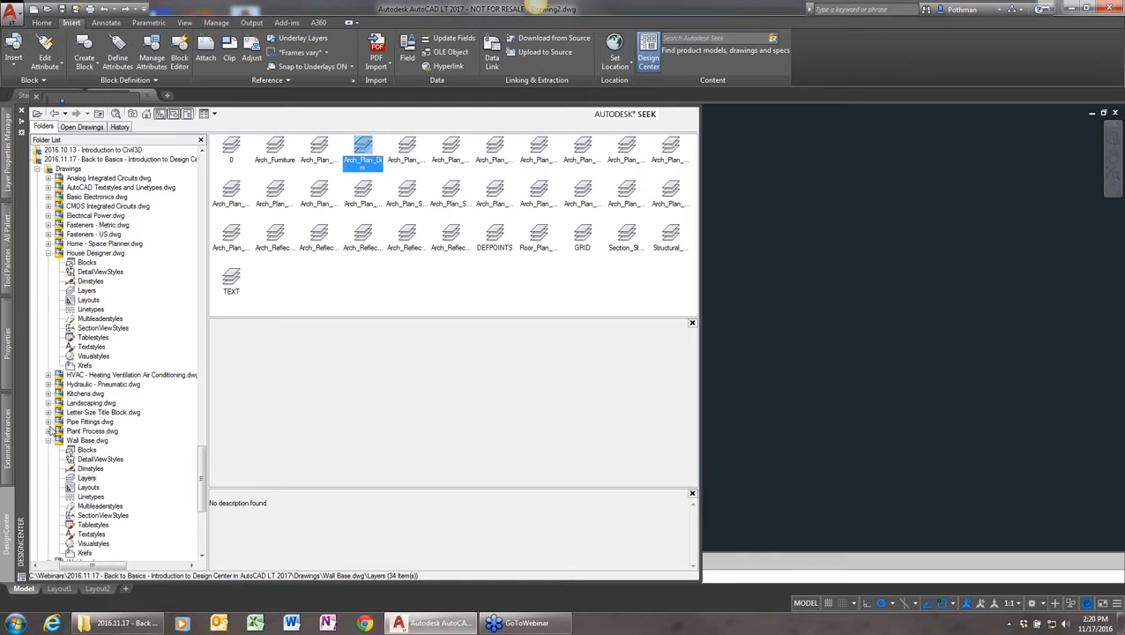
click(49, 440)
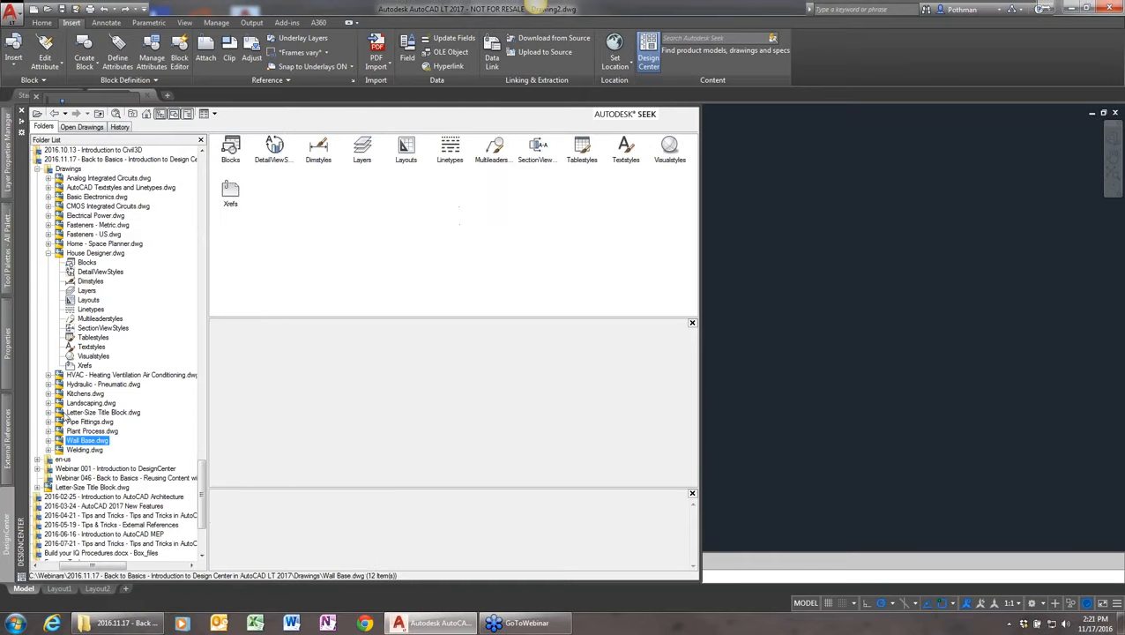
- Add the 11x17 layout from Letter-Size Title Block.dwg to Drawing2 through DesignCenter and open that layout
click(69, 413)
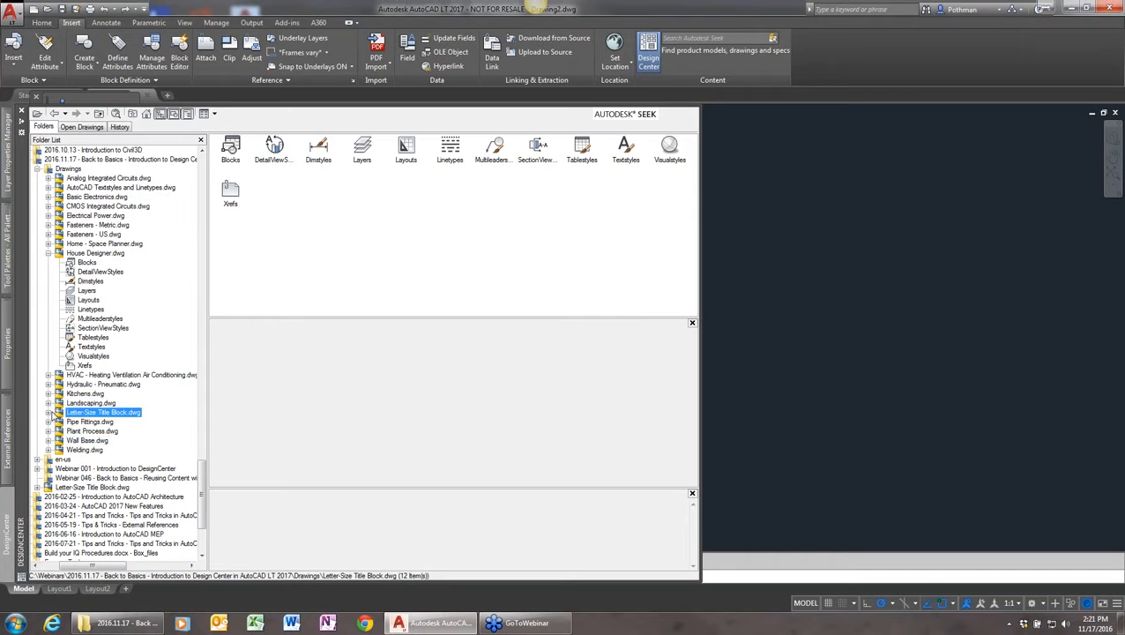
click(49, 413)
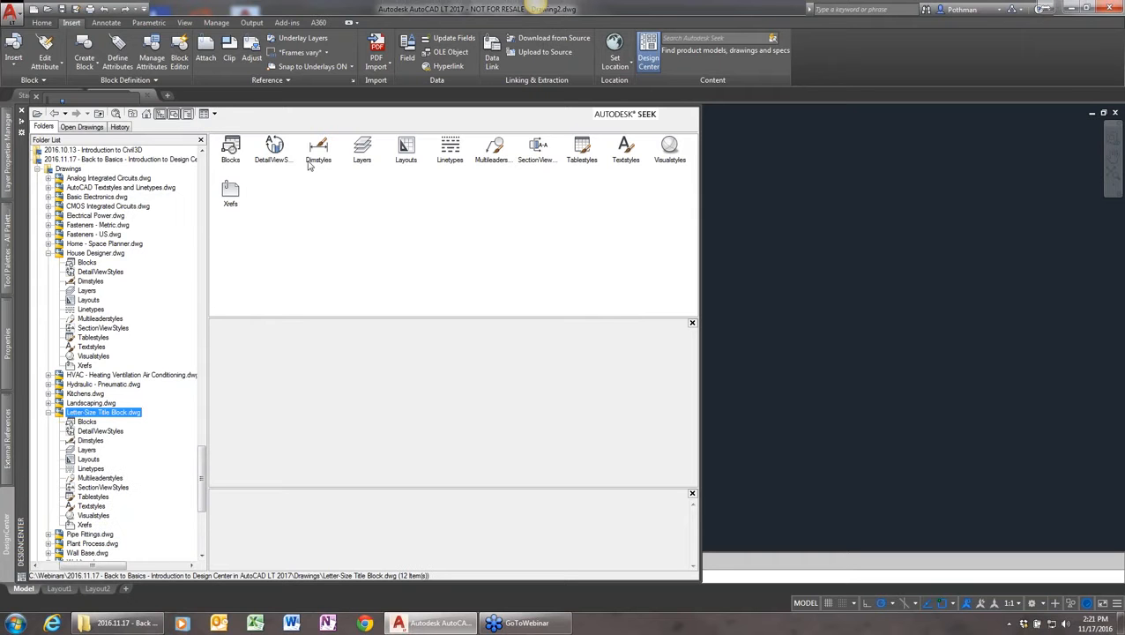
double_click(407, 151)
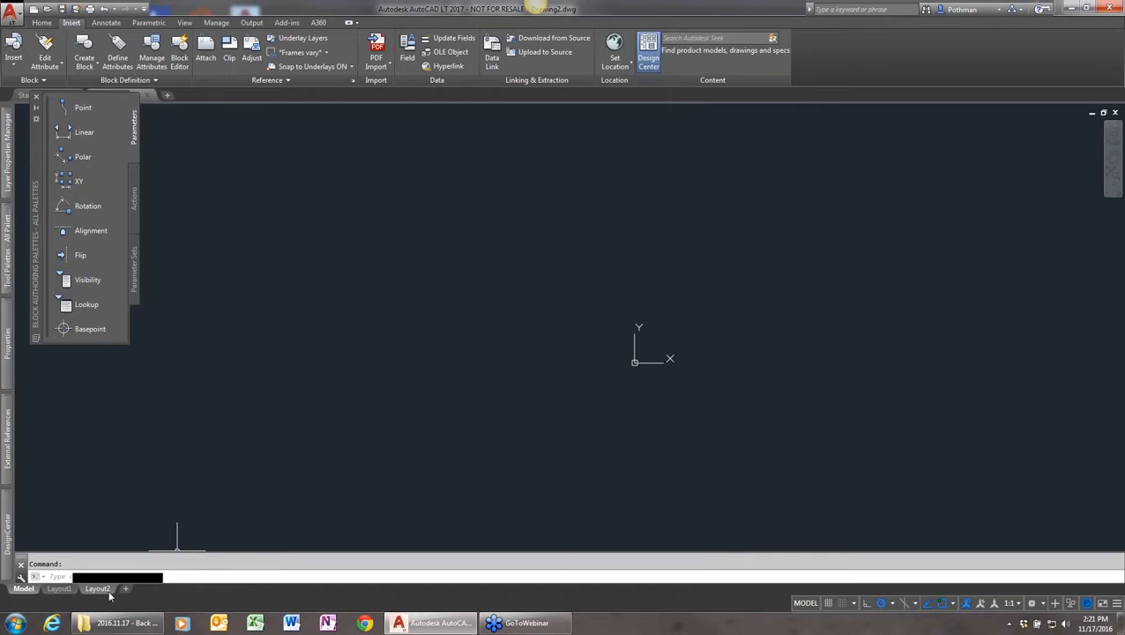
mouse_move(9, 534)
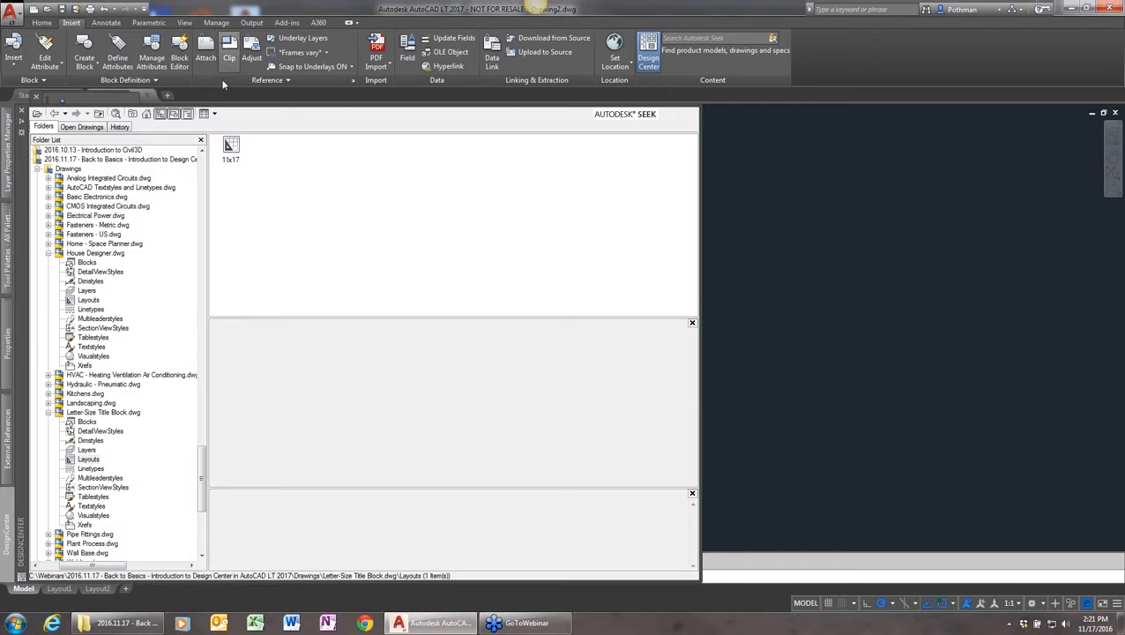
mouse_move(232, 148)
mouse_down()
mouse_move(530, 232)
mouse_move(754, 316)
mouse_up()
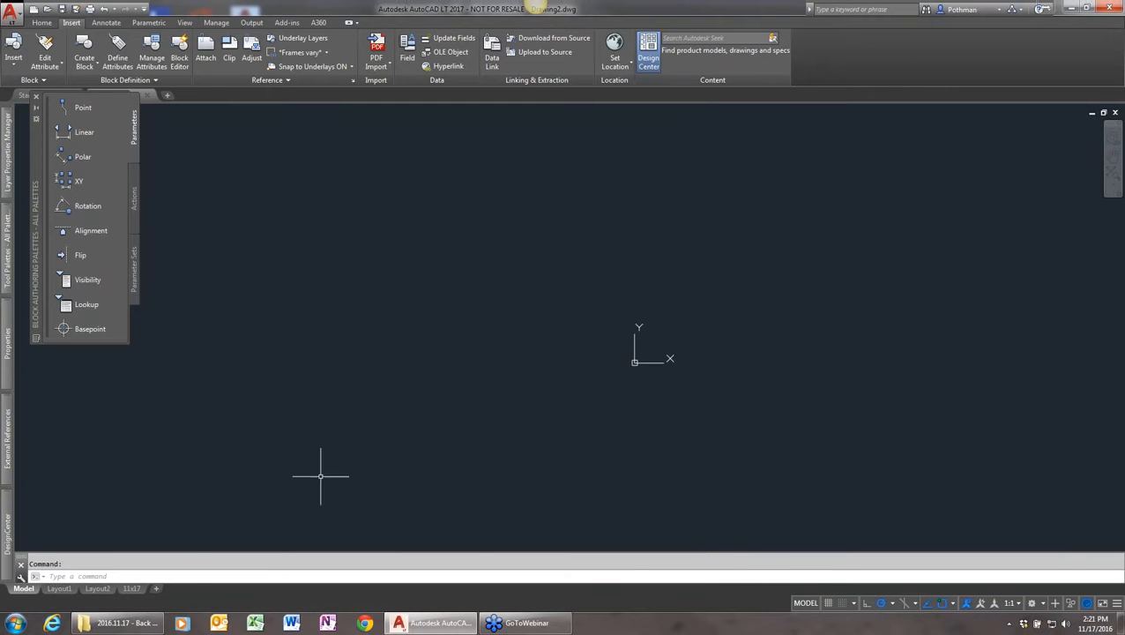
click(132, 588)
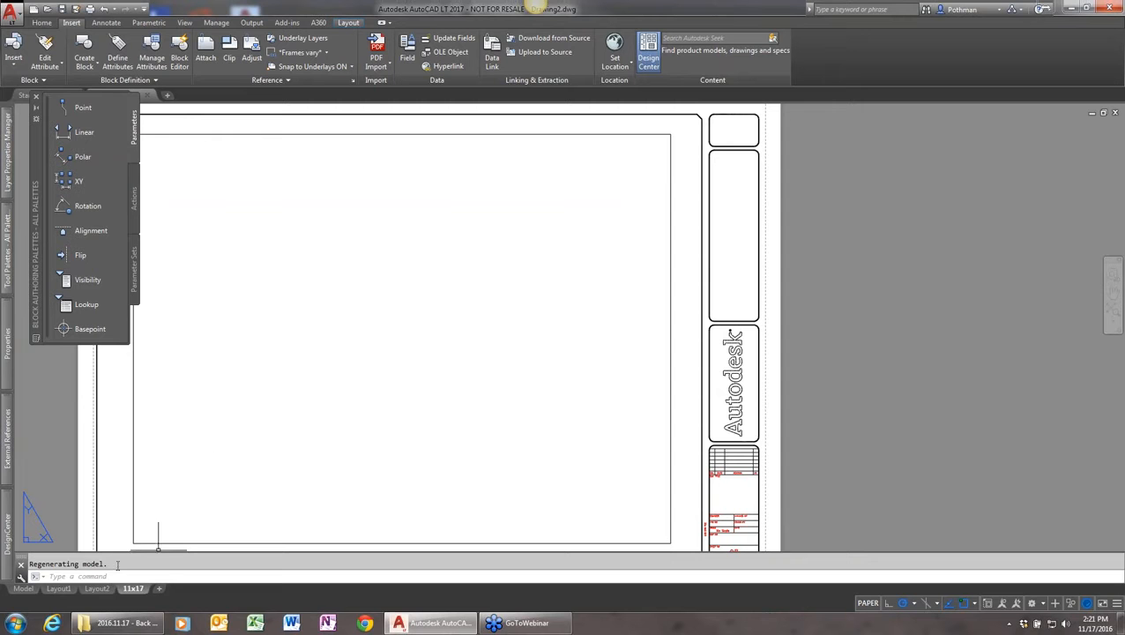
- Start adding a layout from a template and browse to the Drawings folder of the 2016.11.17 webinar on the C: drive
mouse_move(100, 591)
right_click(95, 589)
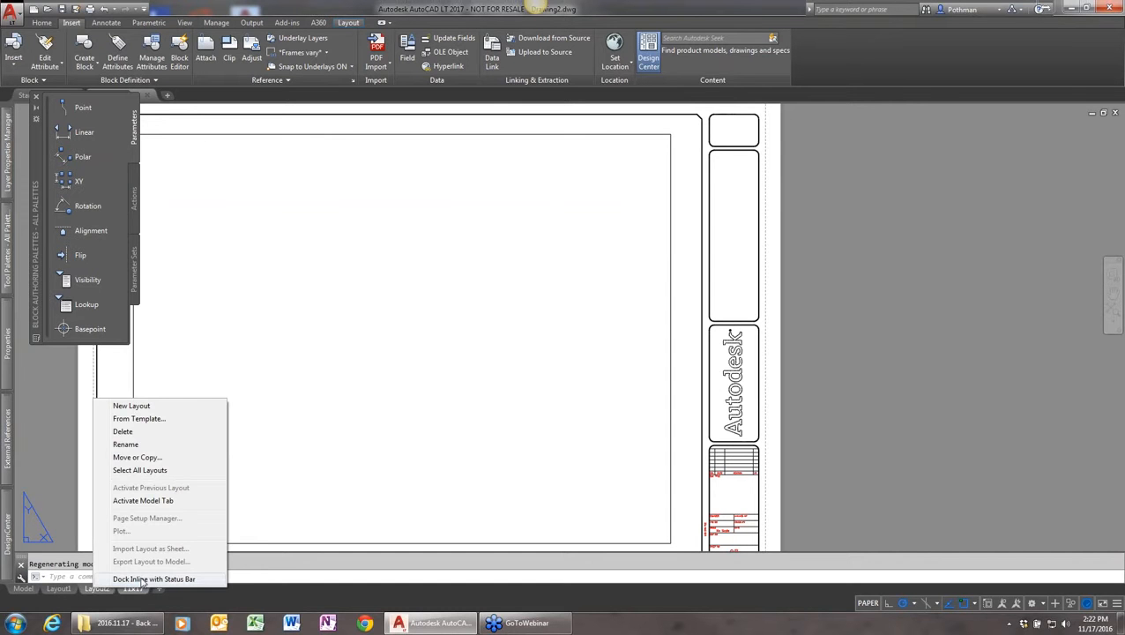
click(138, 418)
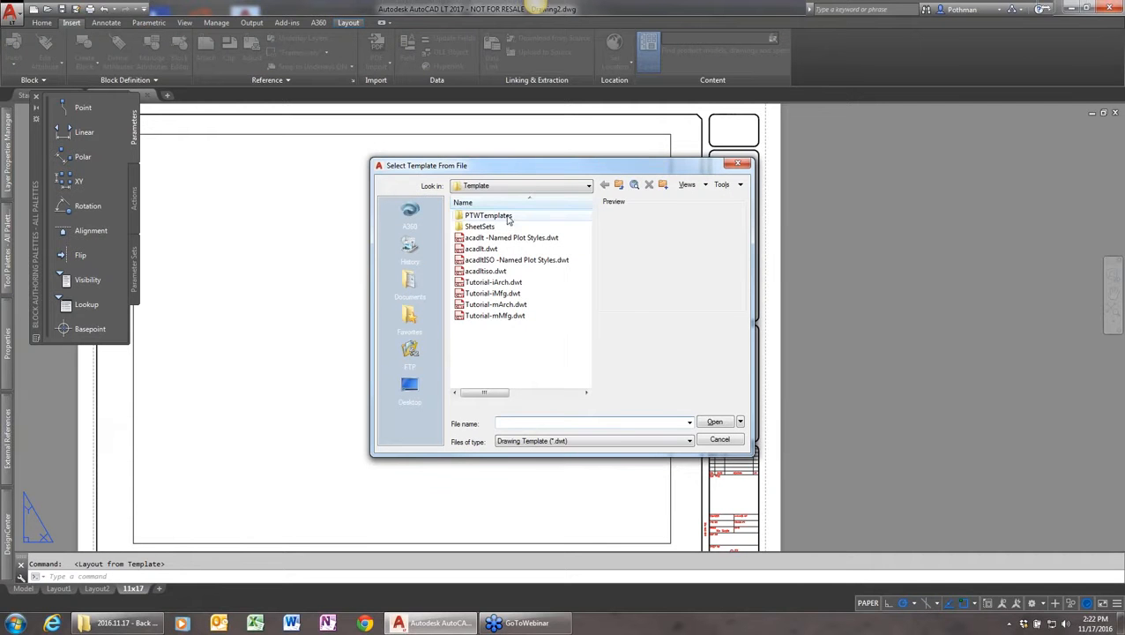
click(542, 186)
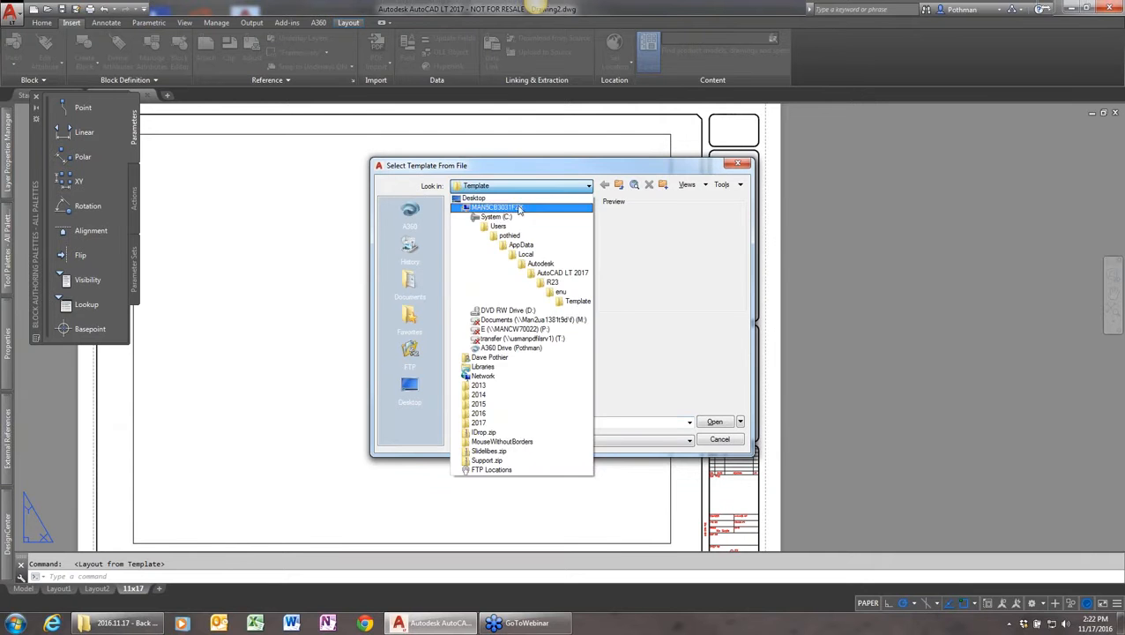
click(515, 217)
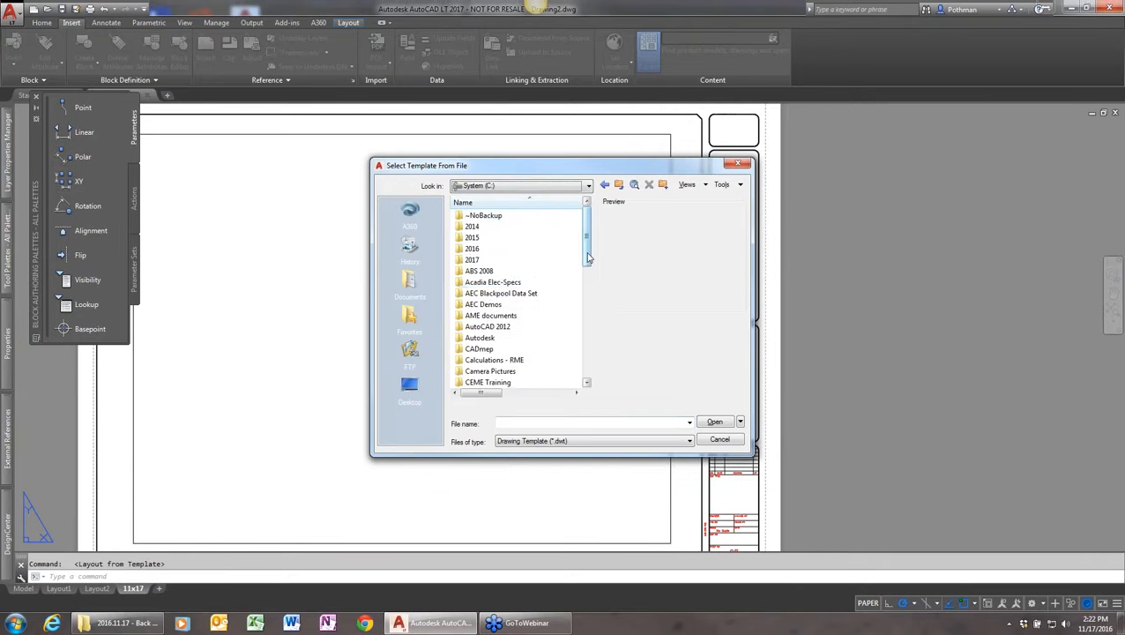
drag(588, 257, 586, 348)
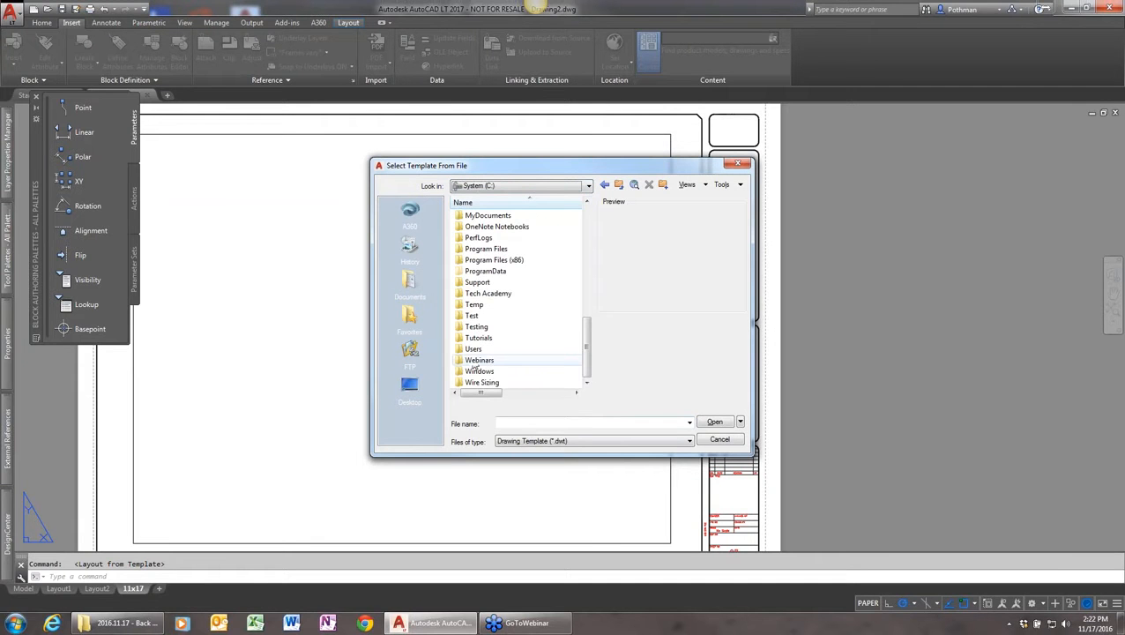
double_click(476, 362)
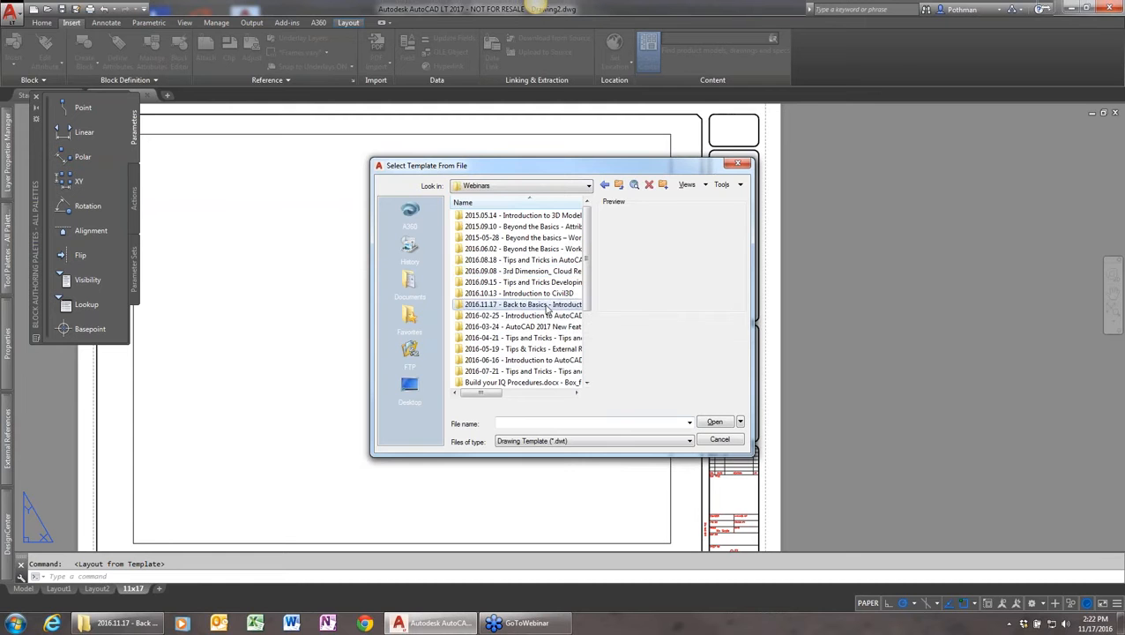
click(546, 305)
double_click(494, 305)
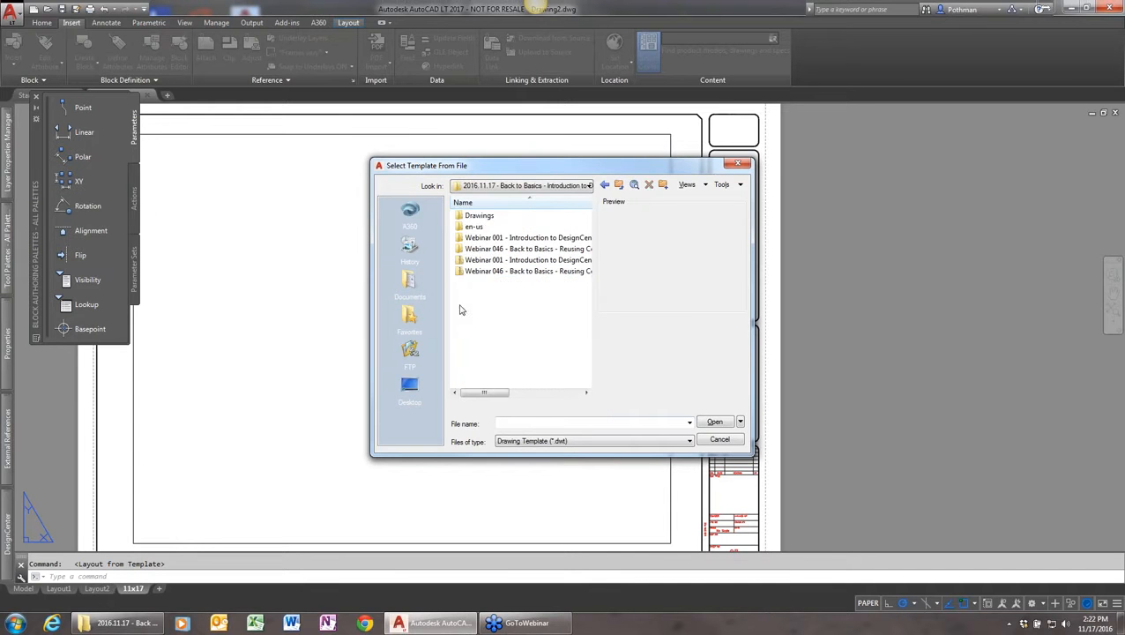
double_click(477, 215)
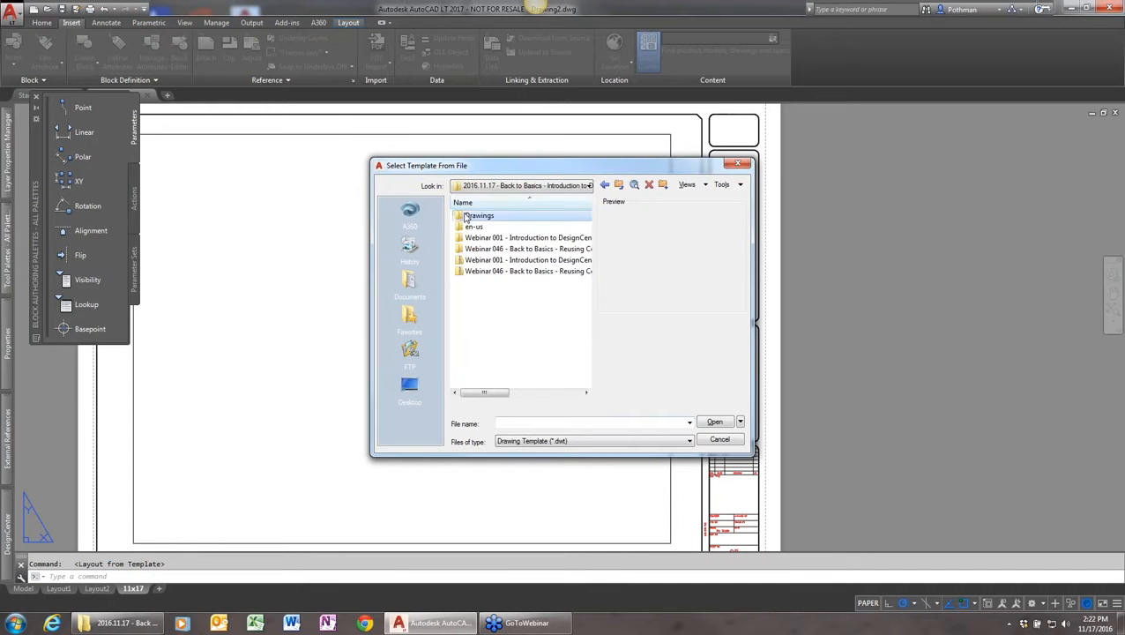
- Filter the template files to Drawing (*.dwg), open a drawing's list of layouts to insert, and cancel the insertion
click(555, 441)
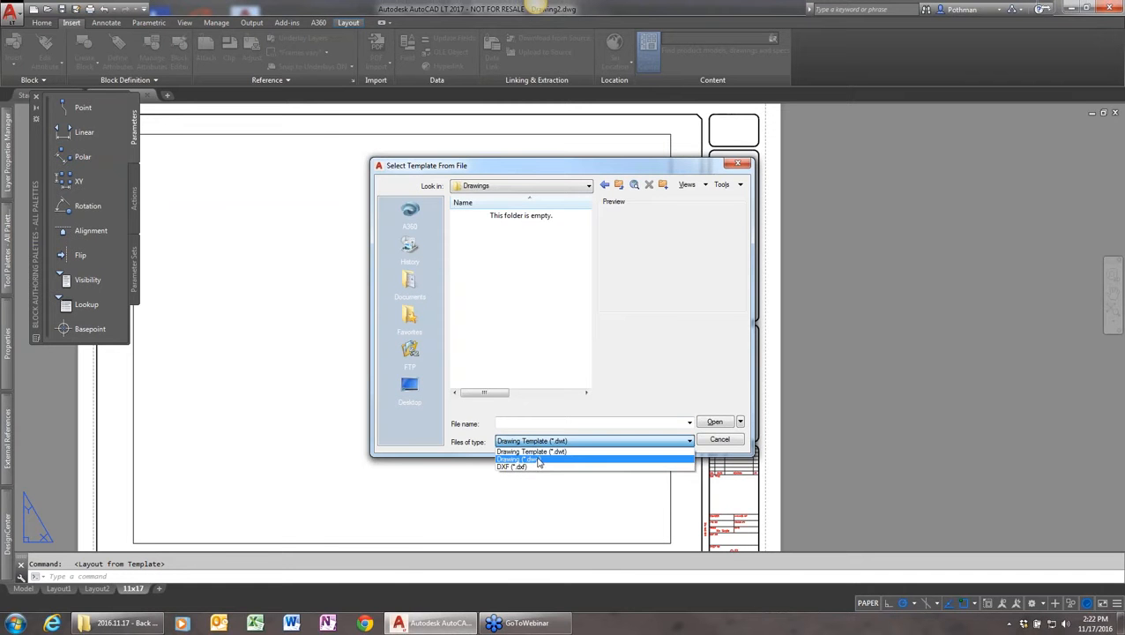
click(538, 459)
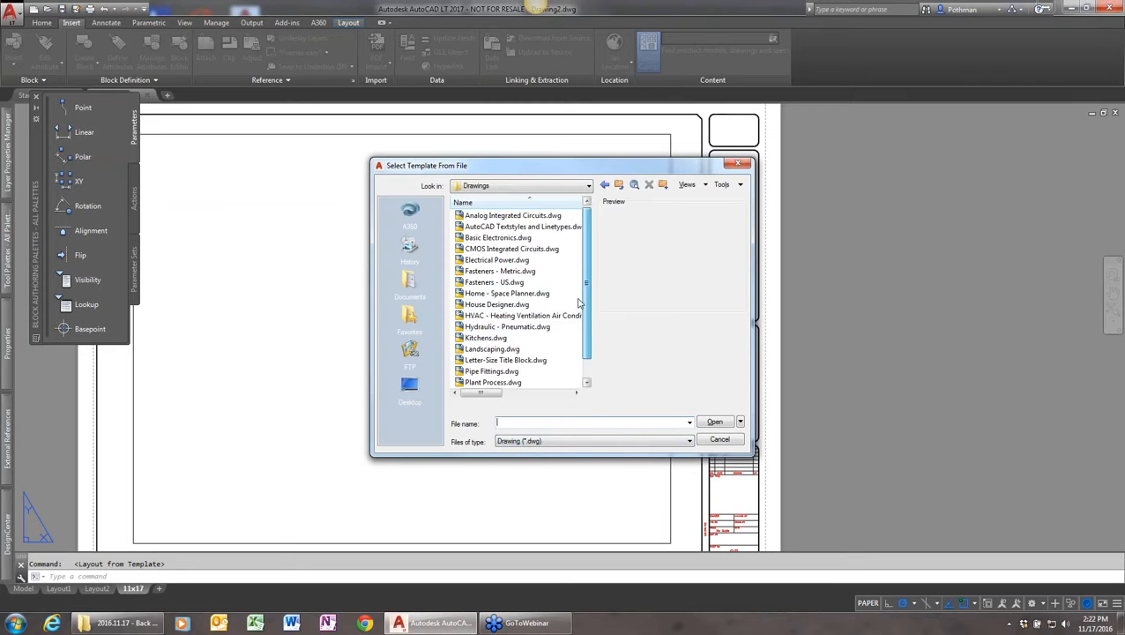
scroll(579, 303, down, 1)
double_click(489, 374)
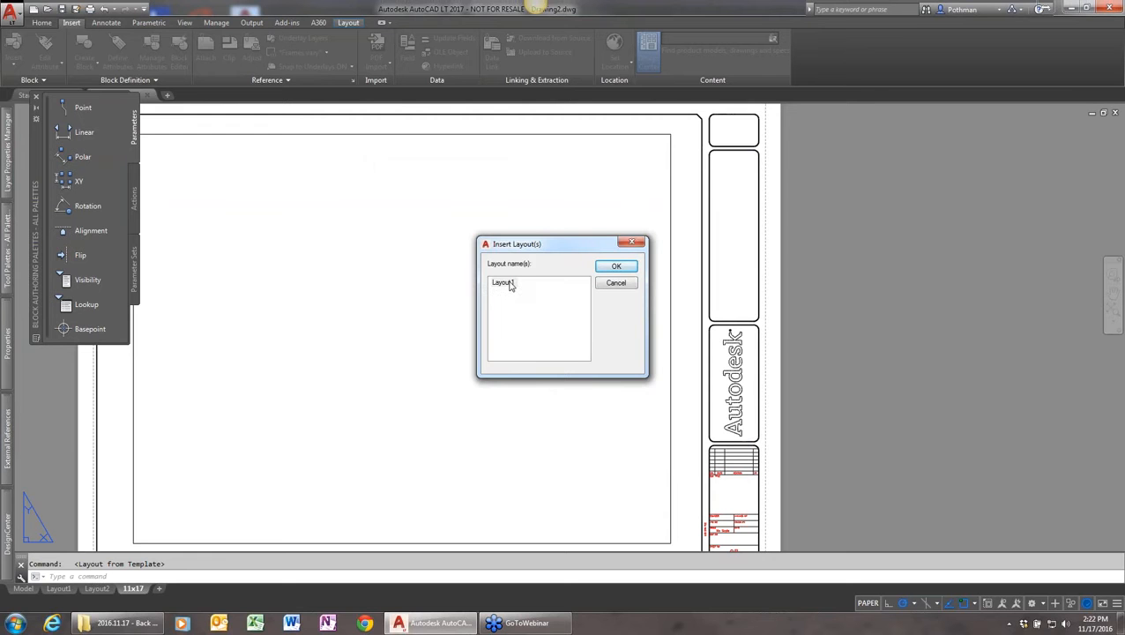
click(509, 284)
click(616, 283)
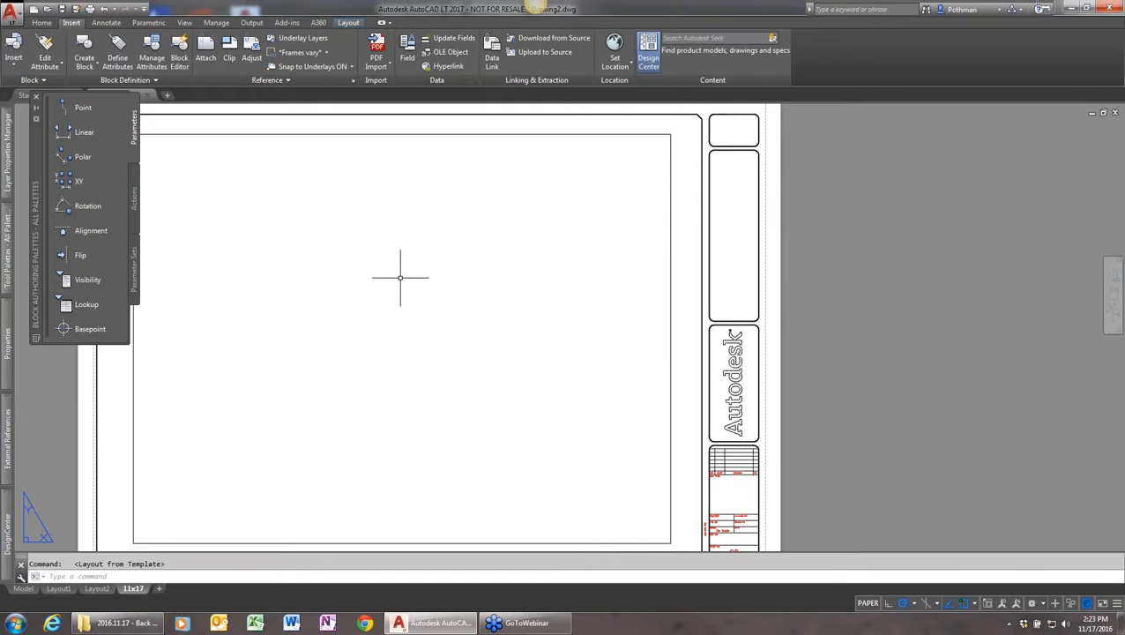
- Check which layers exist in Drawing2 using the layer list
mouse_move(7, 529)
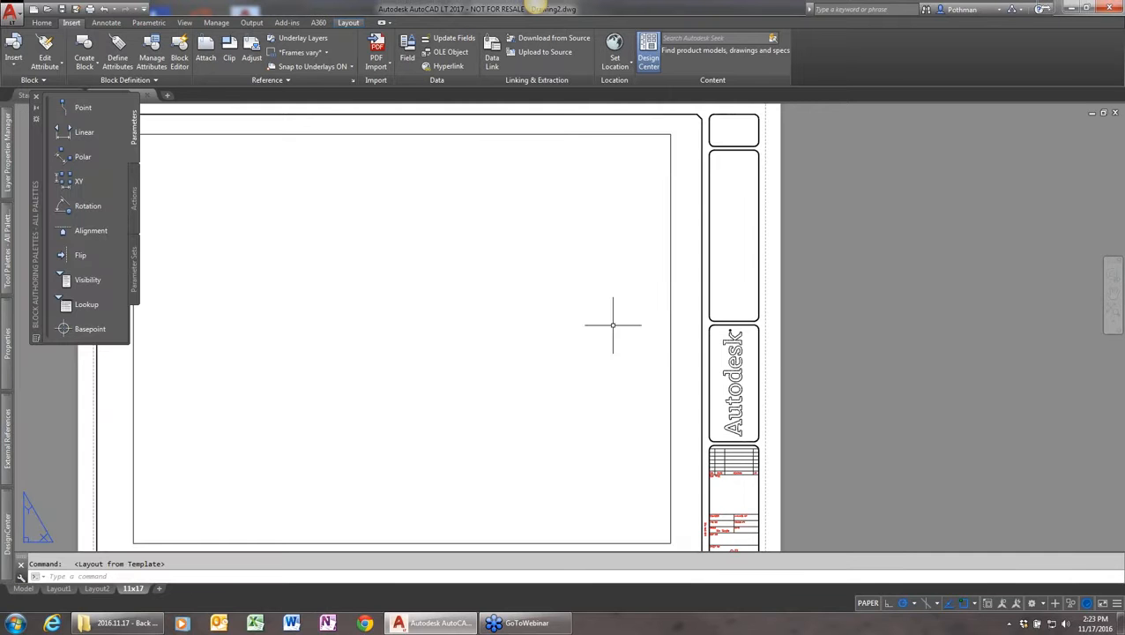
click(42, 23)
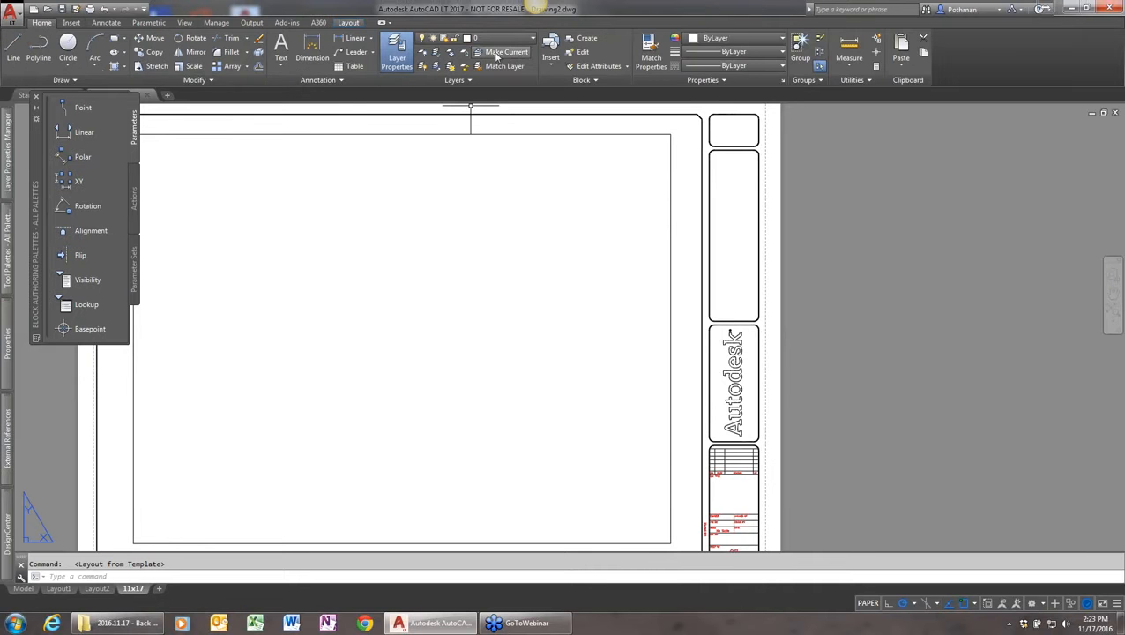
click(523, 41)
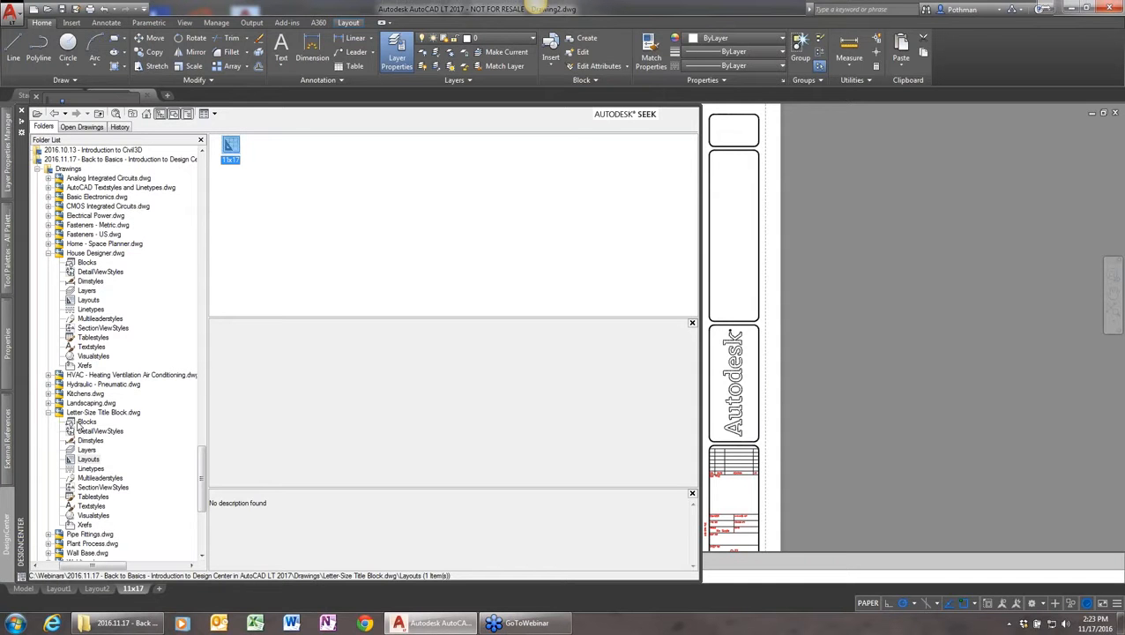
- Add the layers from Arch_Furniture through Structural_Plan_WCol of Wall Base.dwg to Drawing2 through DesignCenter
click(56, 553)
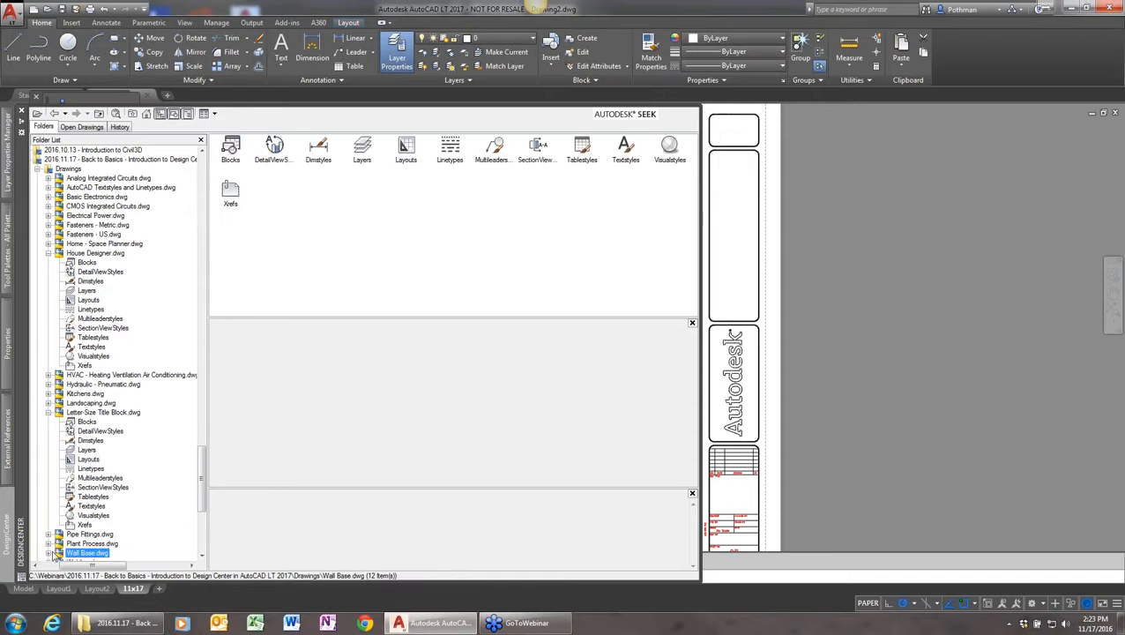
click(50, 553)
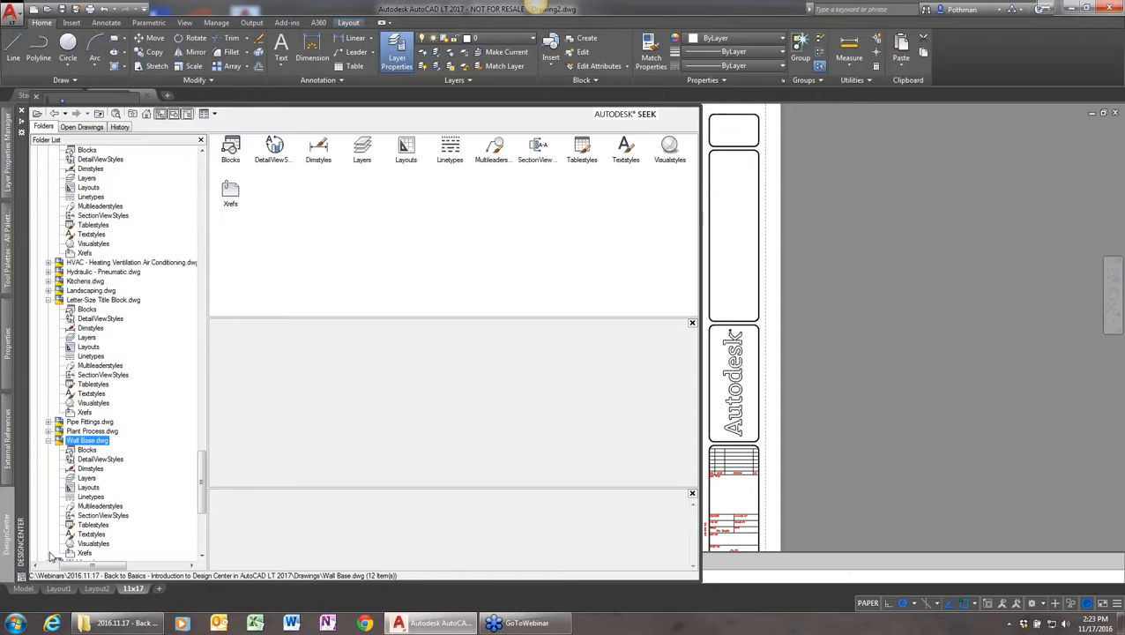
double_click(371, 152)
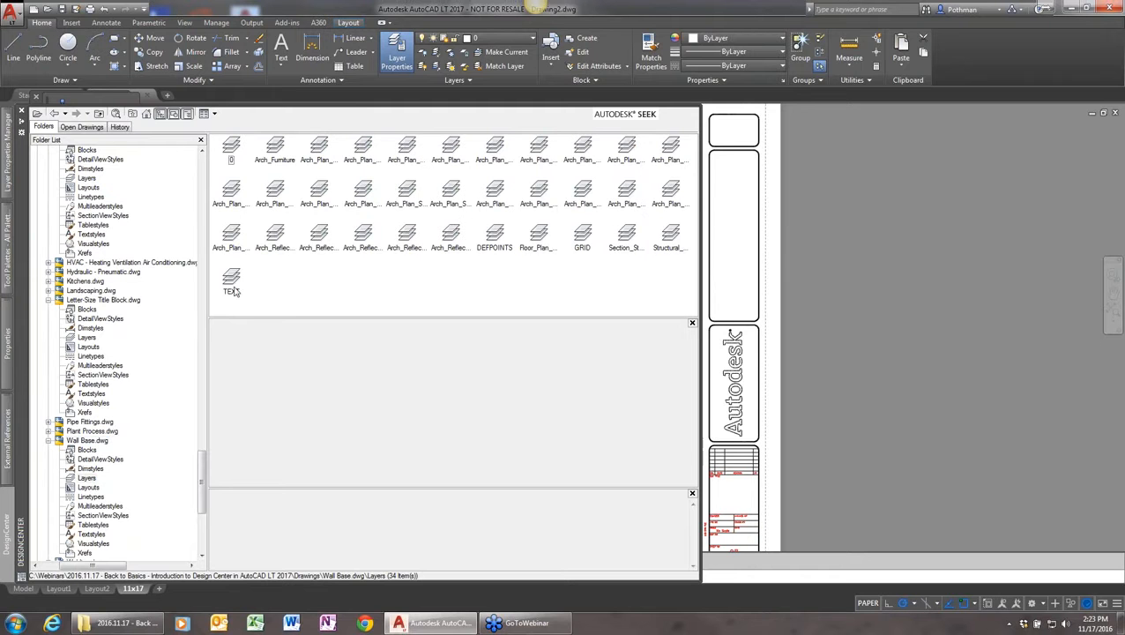
click(277, 150)
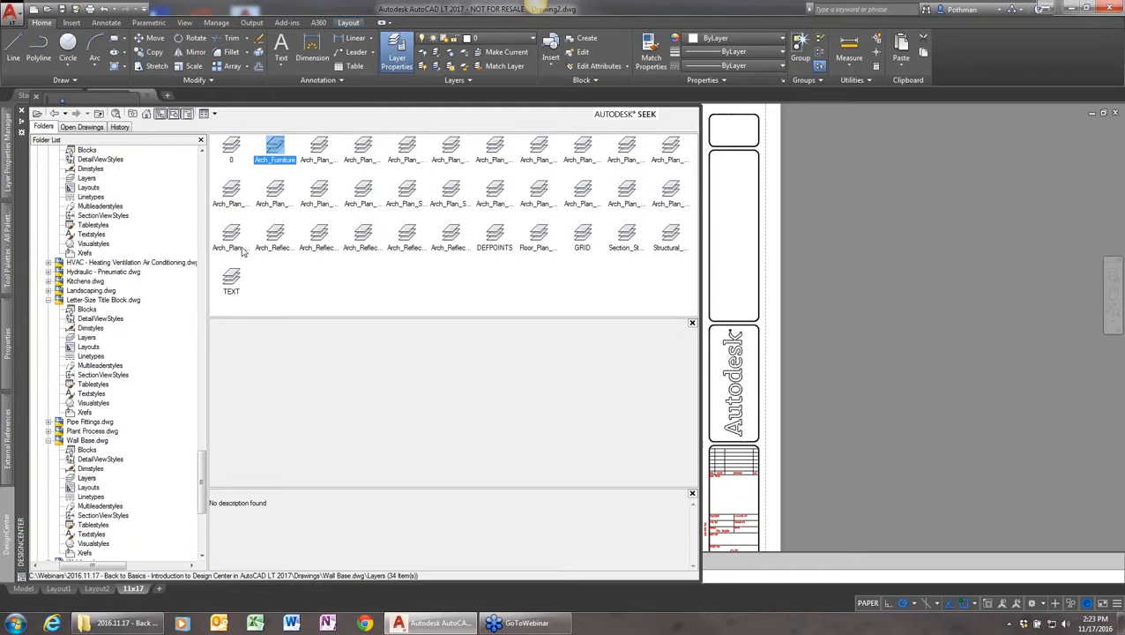
click(667, 234)
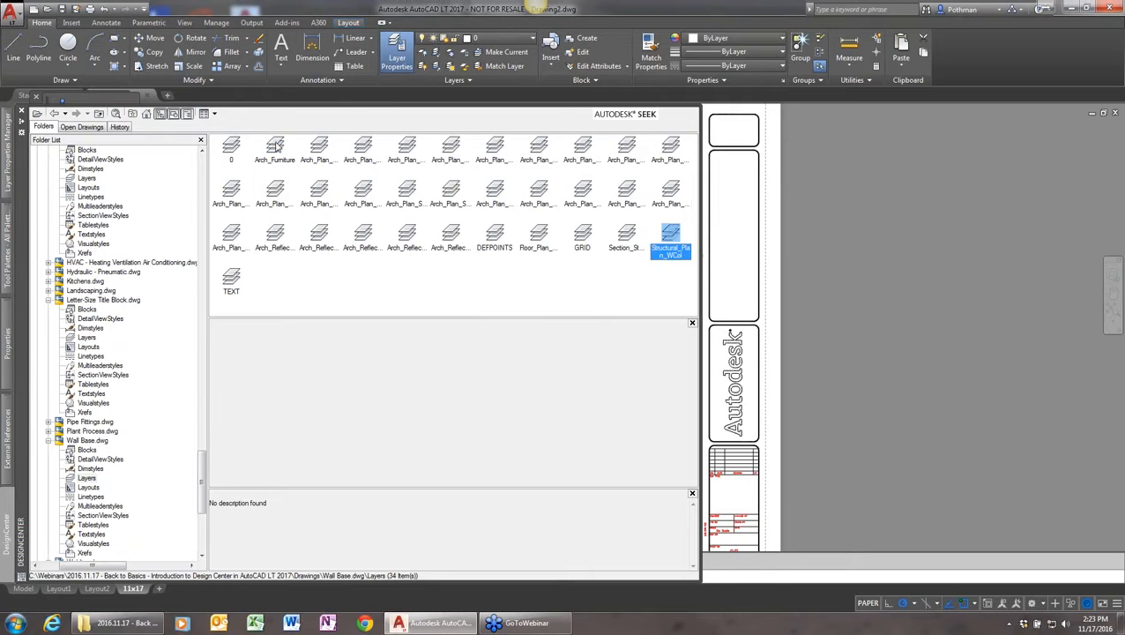
shift+click(295, 164)
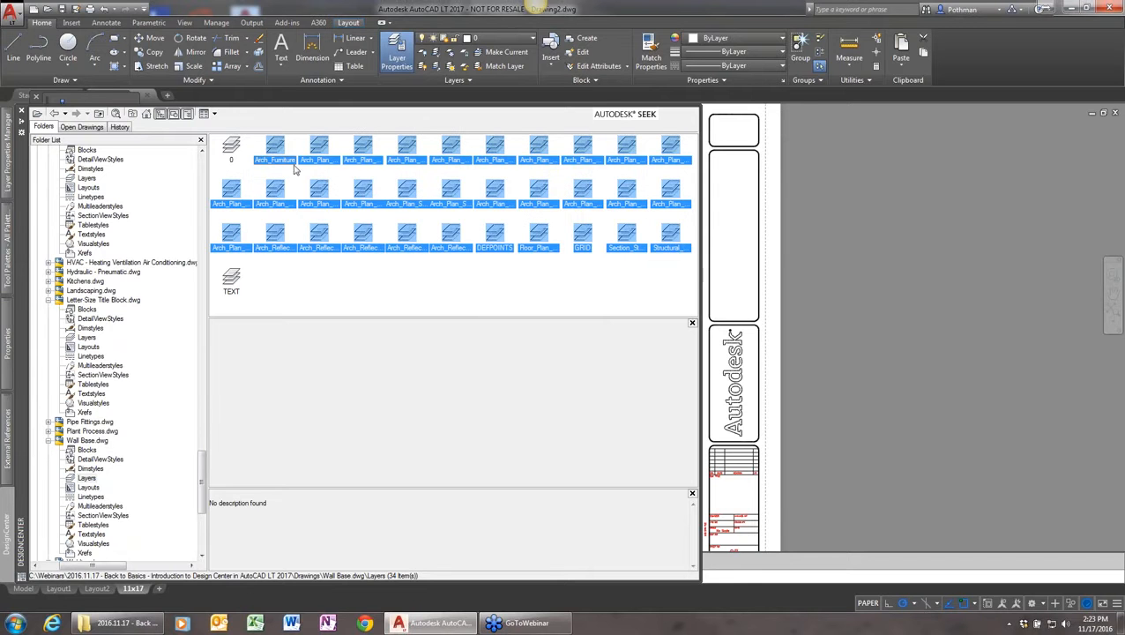
right_click(445, 146)
drag(445, 143, 806, 297)
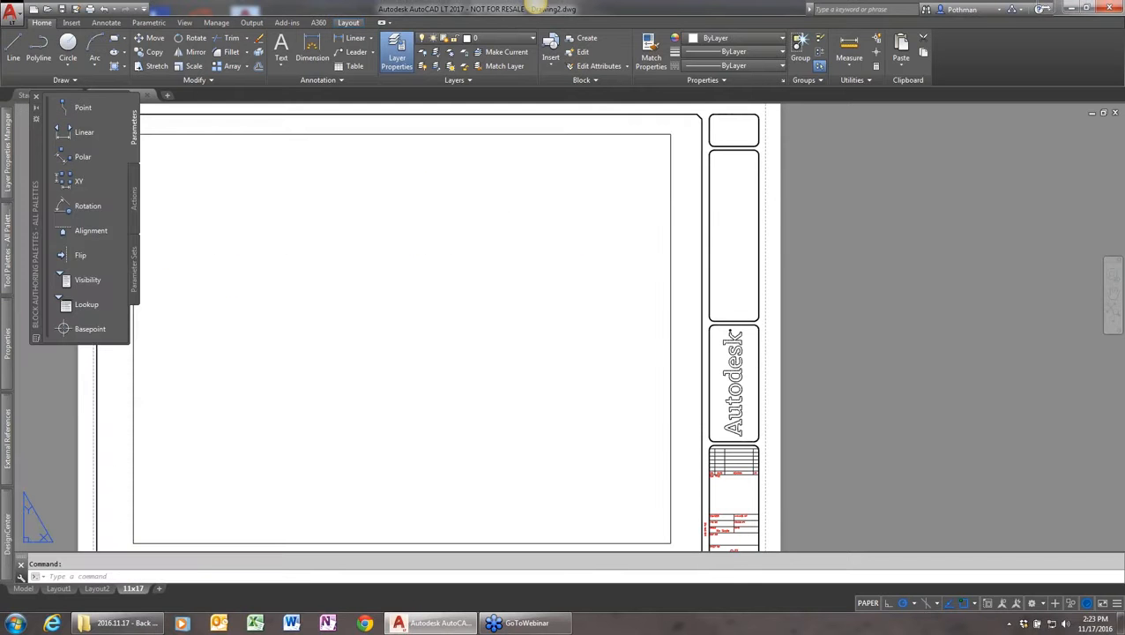
- Check the imported layers in the layer list and switch Drawing2 to model space
click(533, 39)
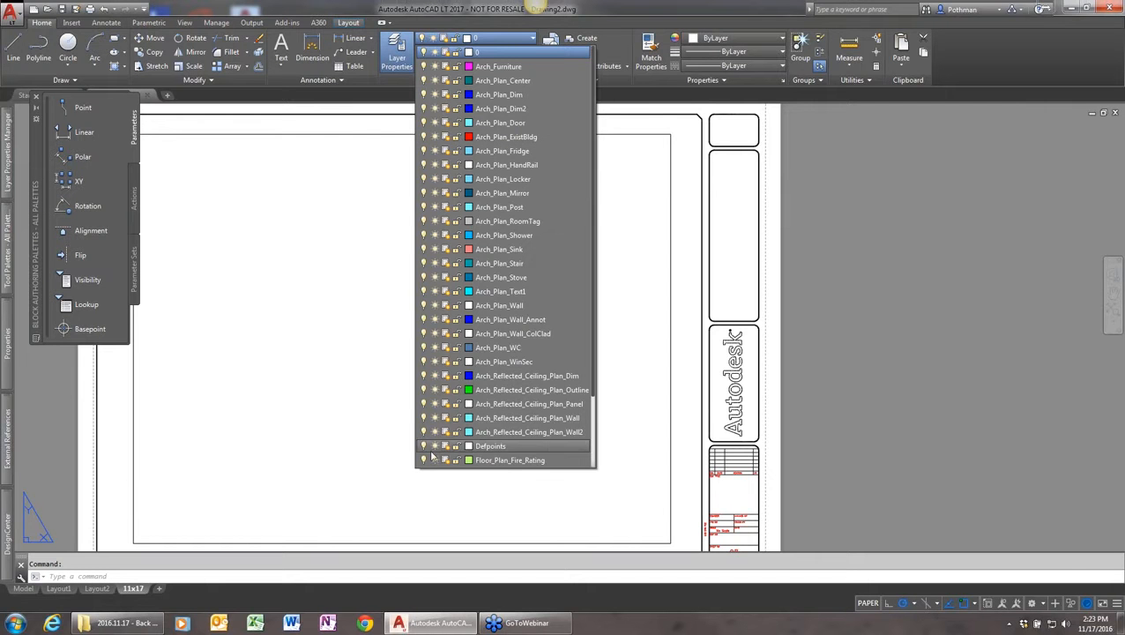
click(24, 592)
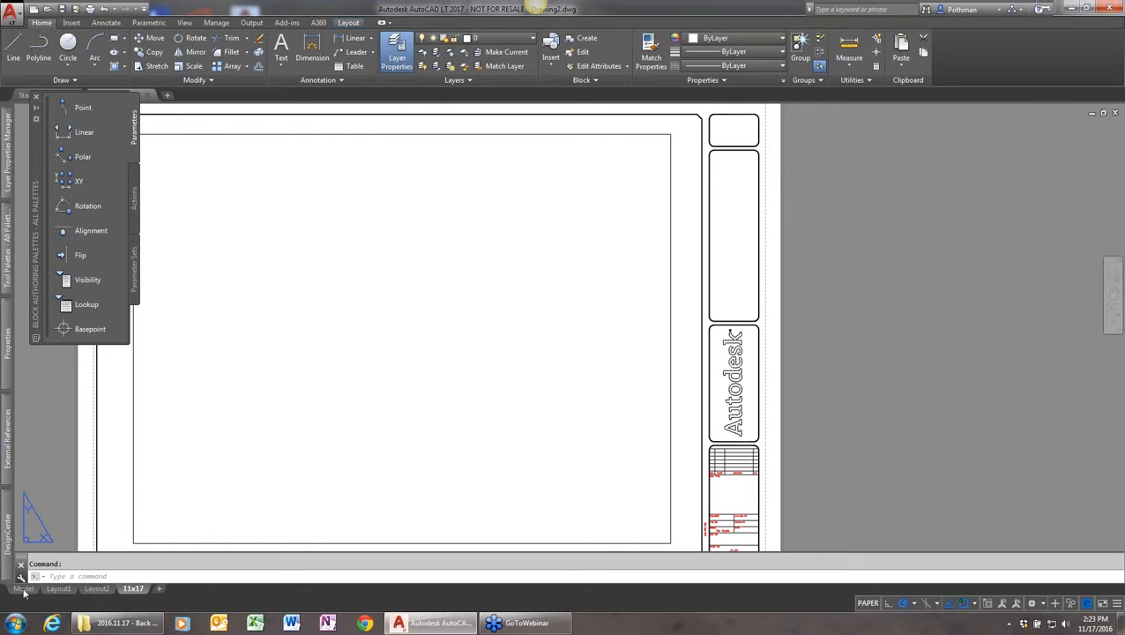
click(27, 589)
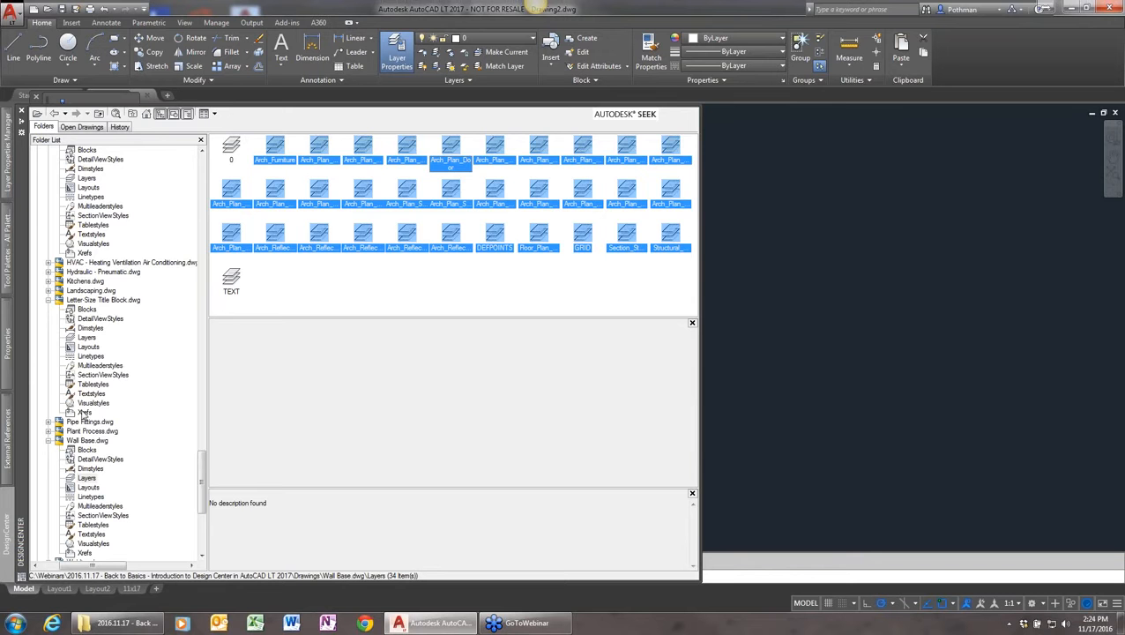
- Collapse Letter-Size Title Block.dwg and House Designer.dwg in the DesignCenter tree and list the drawings in the Drawings folder
click(49, 300)
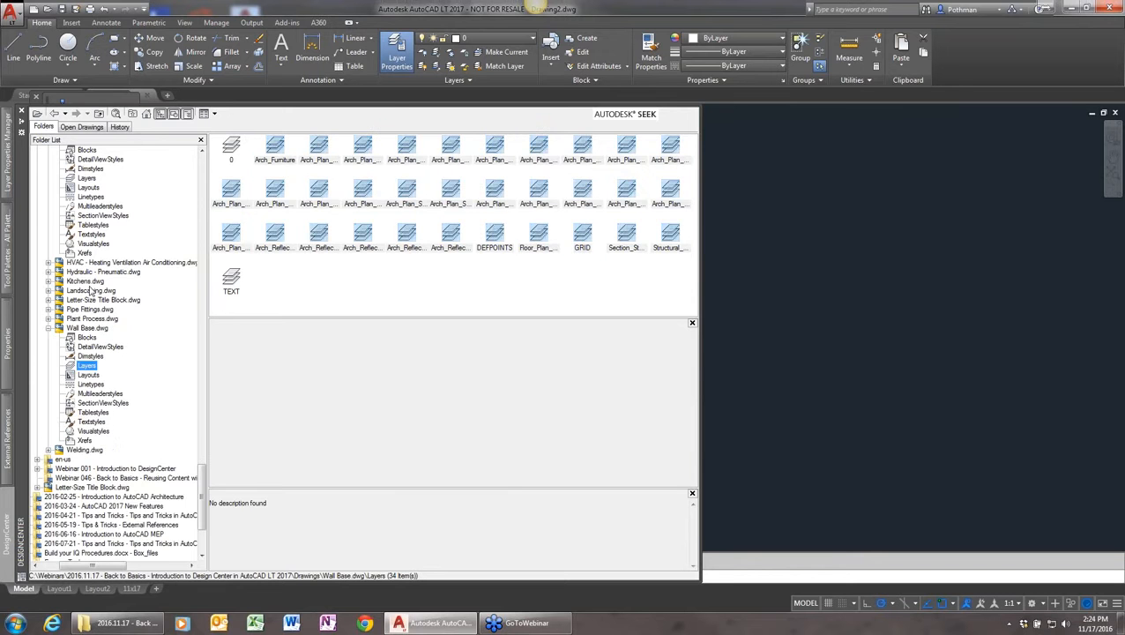
scroll(89, 247, up, 4)
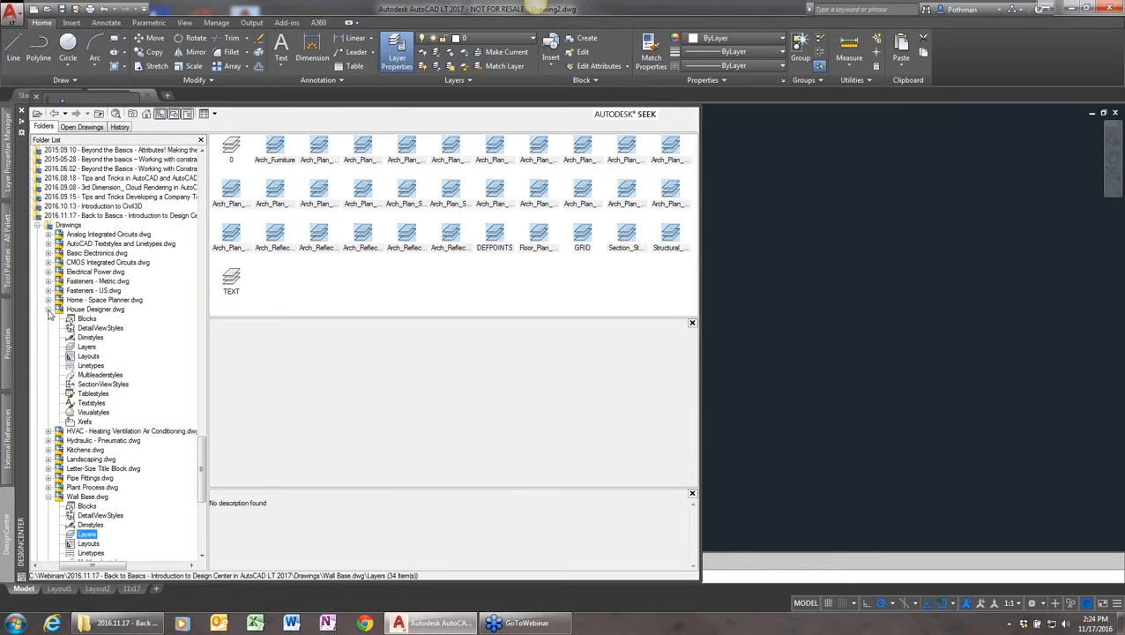
click(50, 308)
click(71, 226)
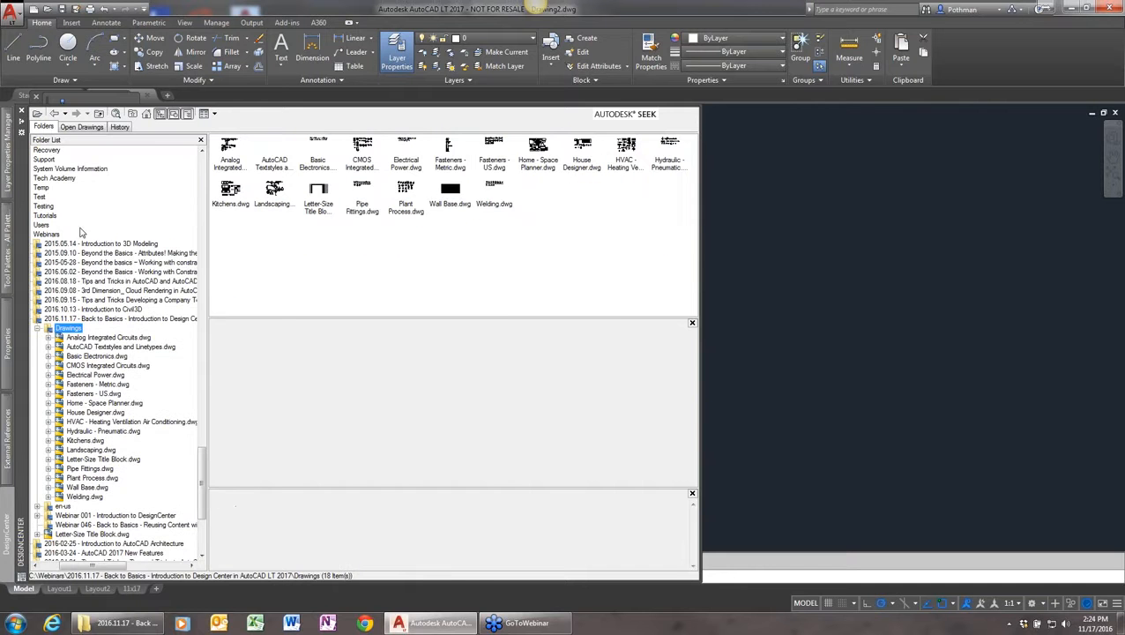
- Attach Wall Base.dwg from DesignCenter as an external reference with the Attachment type, scale 1.00 and insertion point 0,0,0
right_click(450, 196)
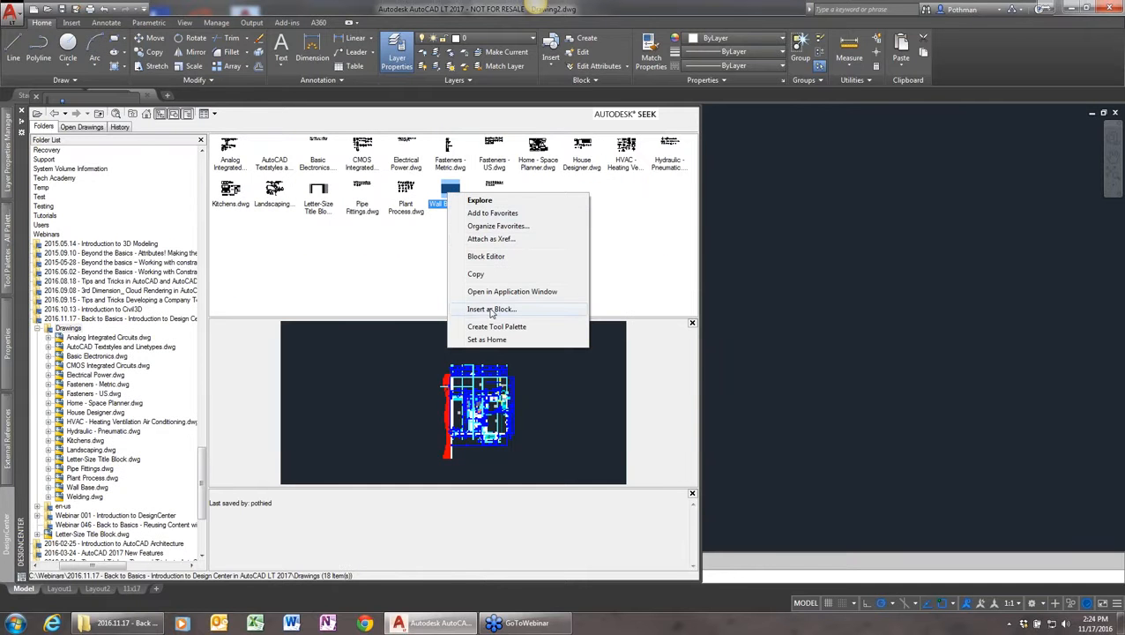
click(507, 240)
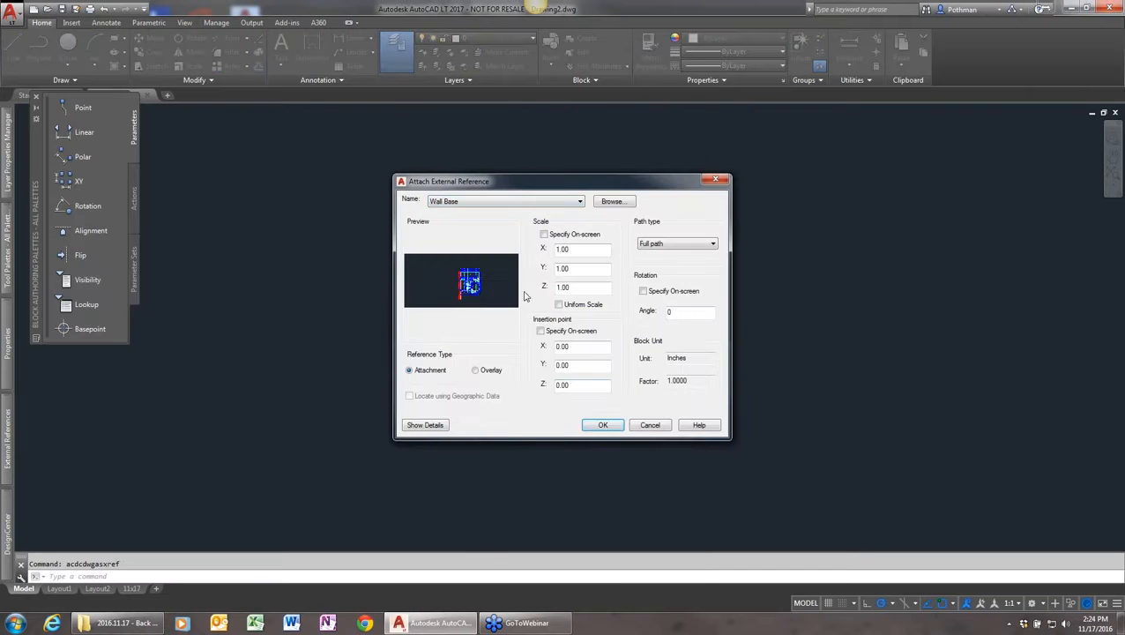
click(605, 425)
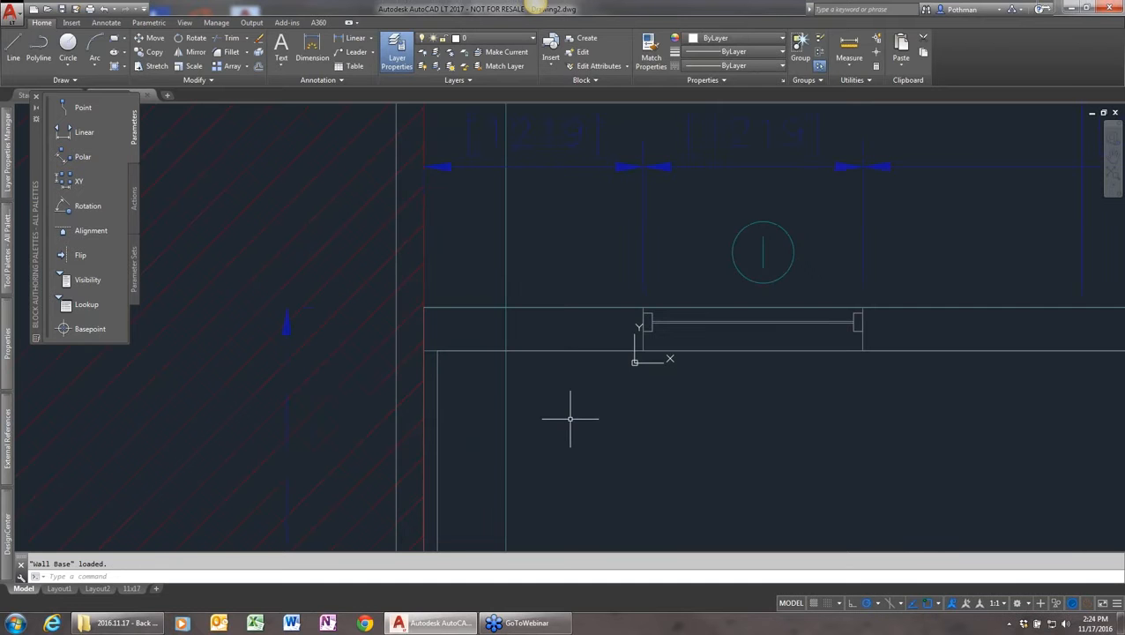
text(z)
key(Return)
text(e)
key(Return)
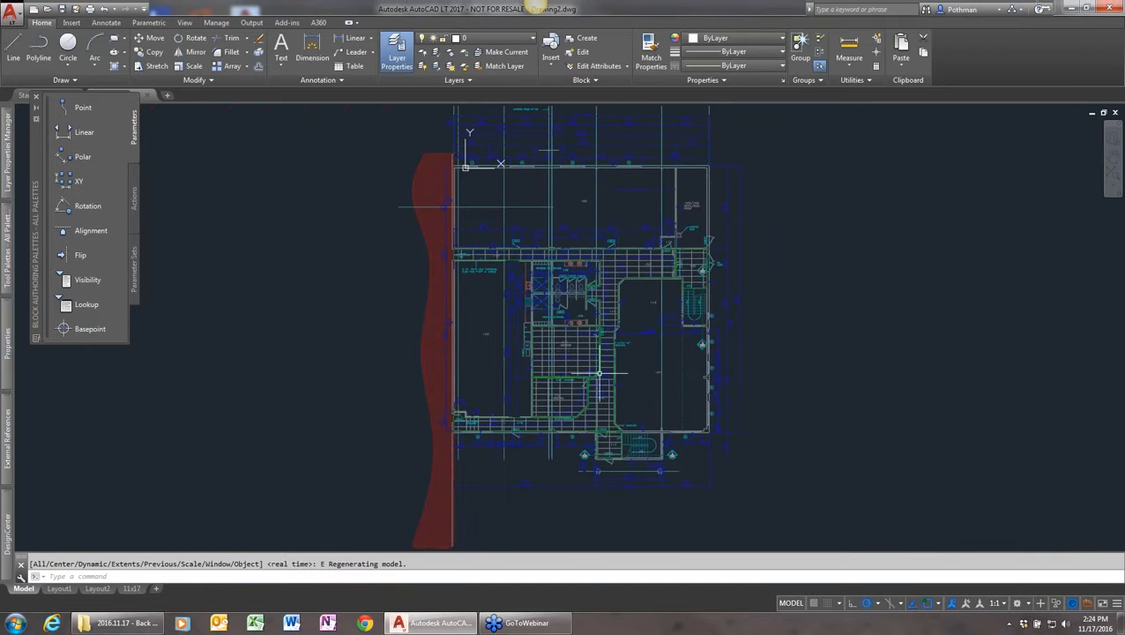
scroll(599, 374, down, 2)
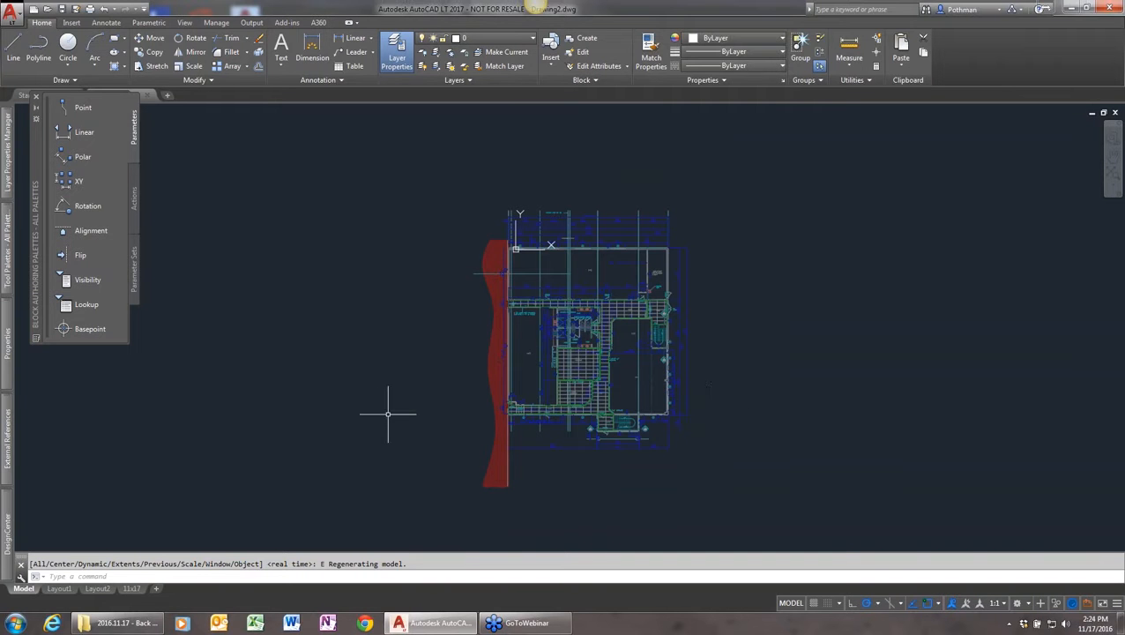
- Add the text styles Monospace, Swiss Bold, Vineta and Swiss Regular from AutoCAD Textstyles and Linetypes.dwg to Drawing2 through DesignCenter
mouse_move(10, 533)
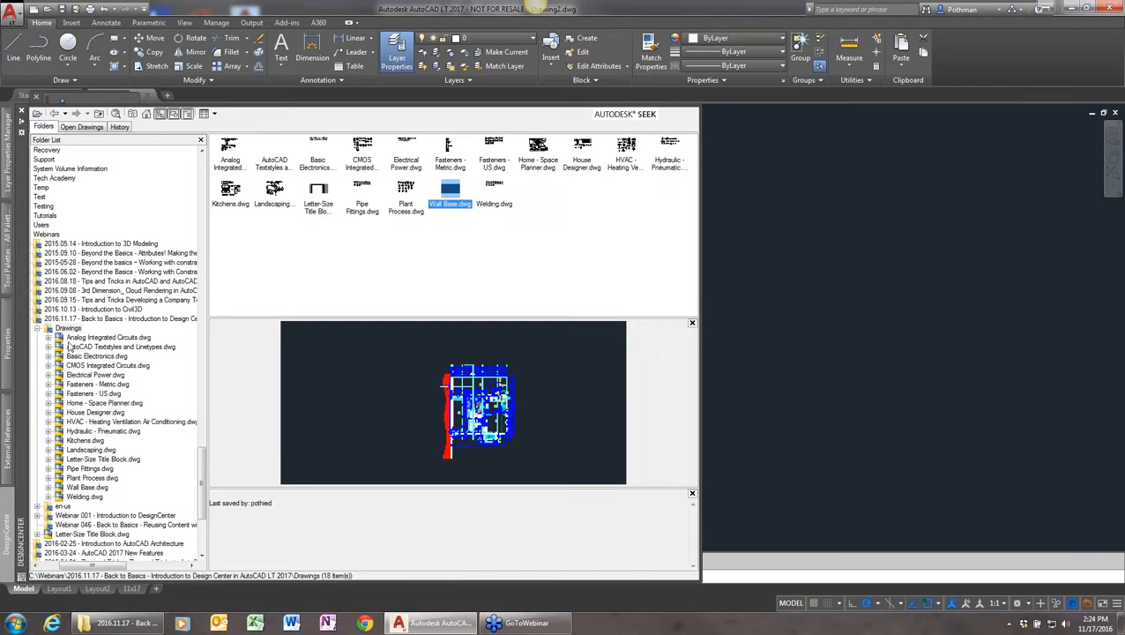
click(97, 346)
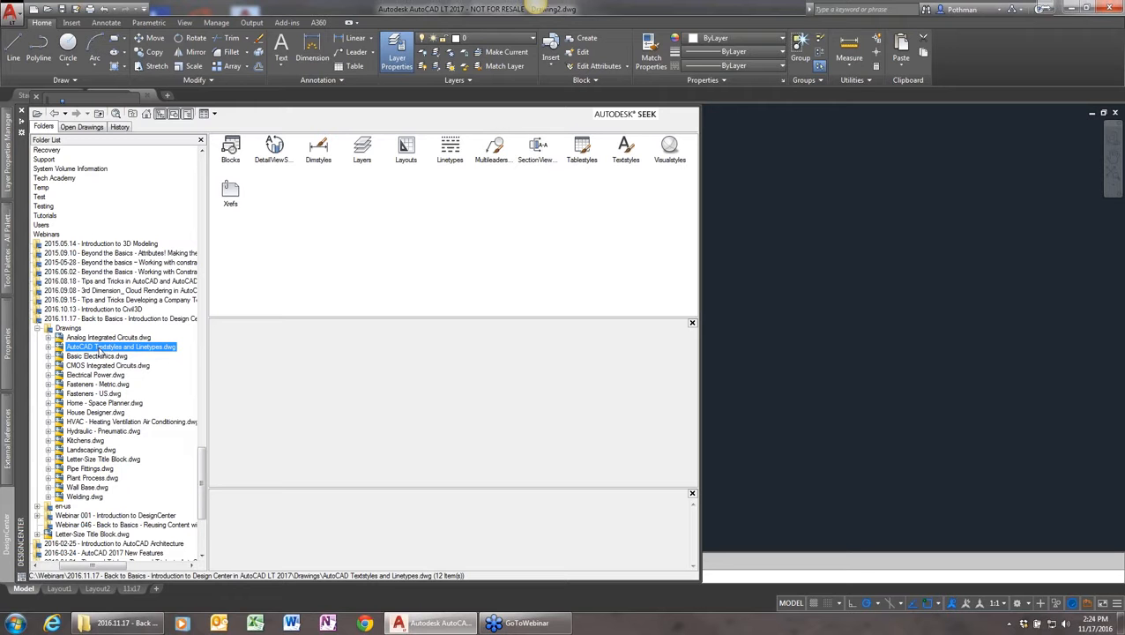
double_click(624, 150)
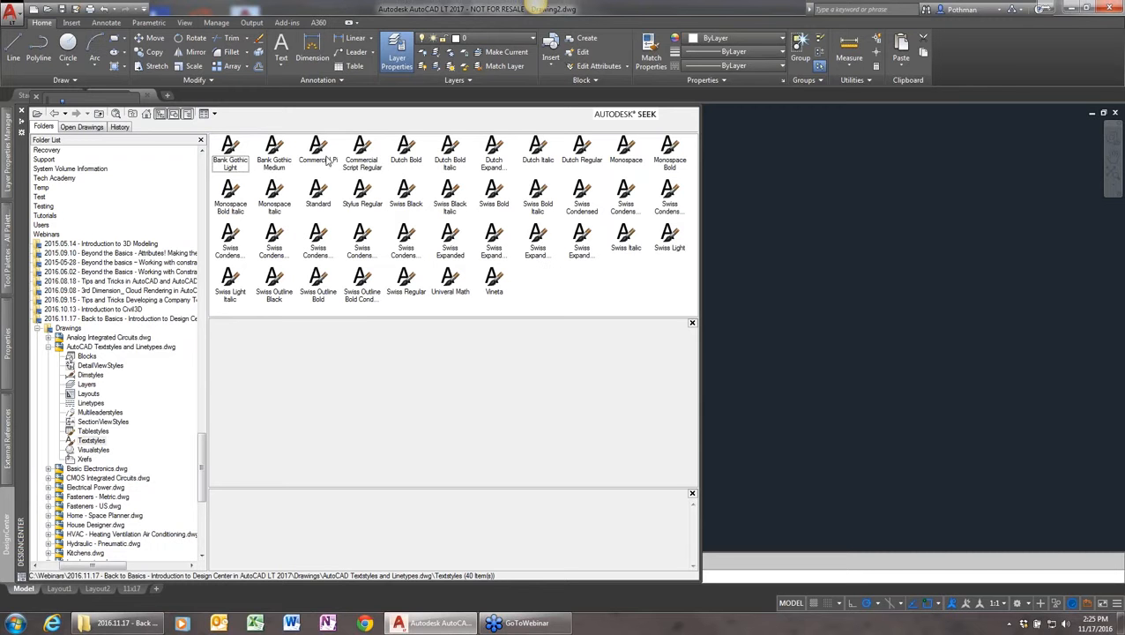
click(627, 152)
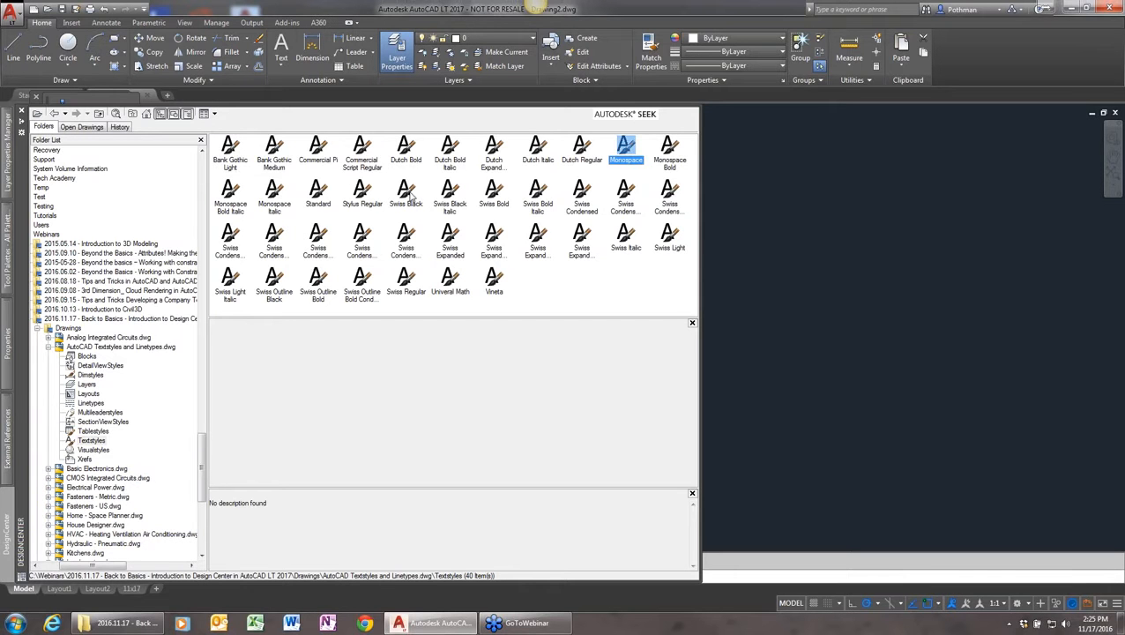
ctrl+click(492, 196)
ctrl+click(494, 284)
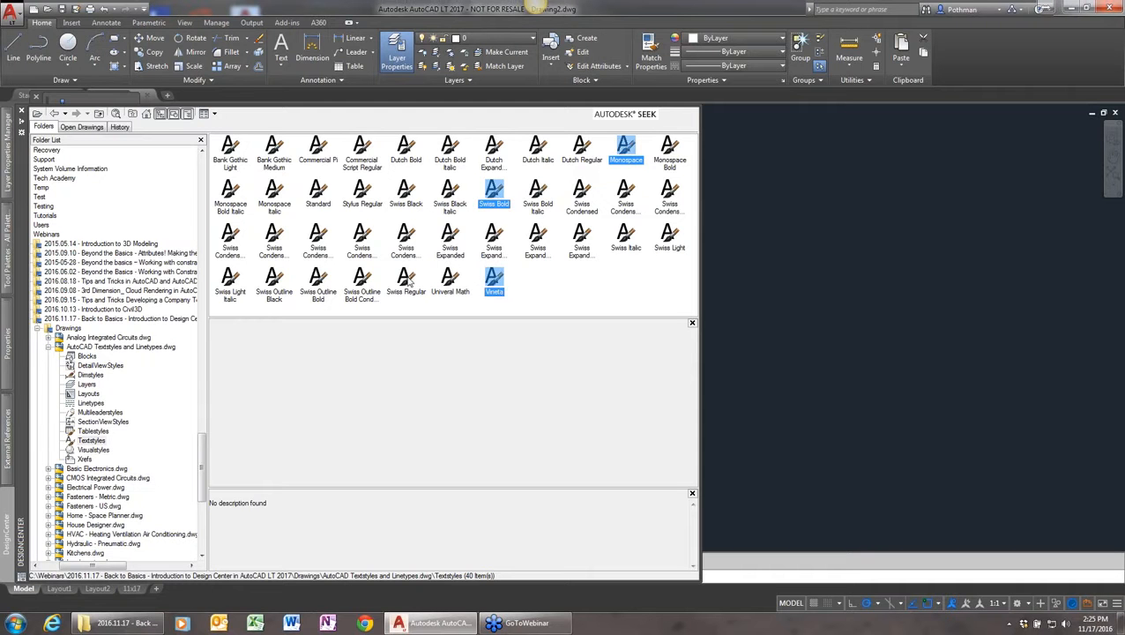
ctrl+click(404, 281)
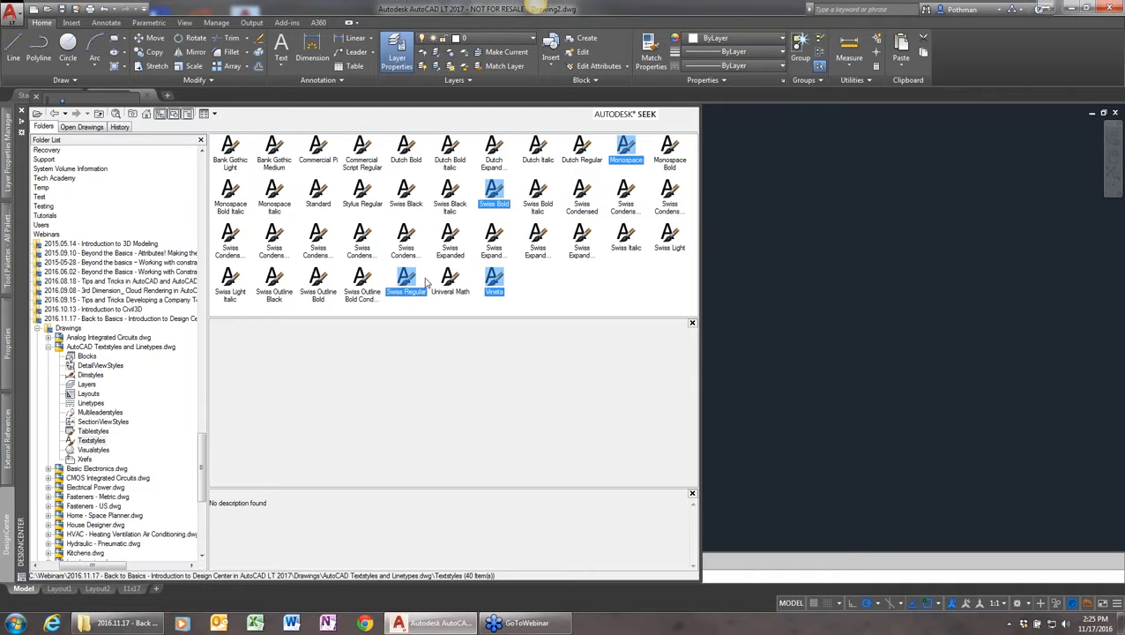
drag(418, 279, 769, 329)
key(ctrl+2)
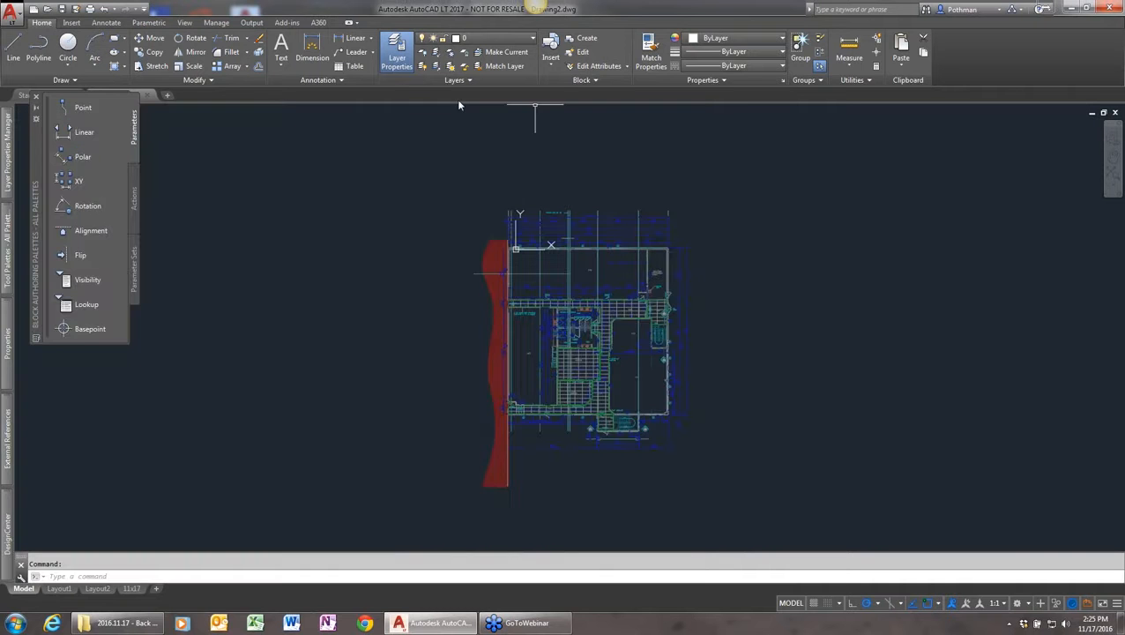
- Check the text styles available in Drawing2 with the STYLE command and close the dialog without changes
text(STYLE)
key(Return)
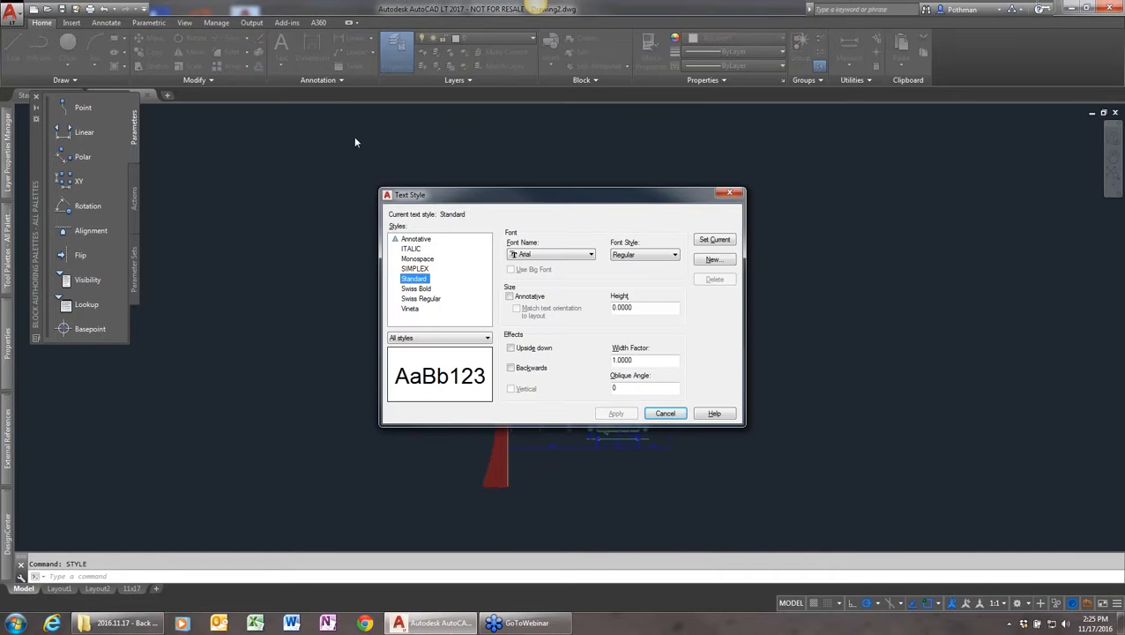
click(665, 415)
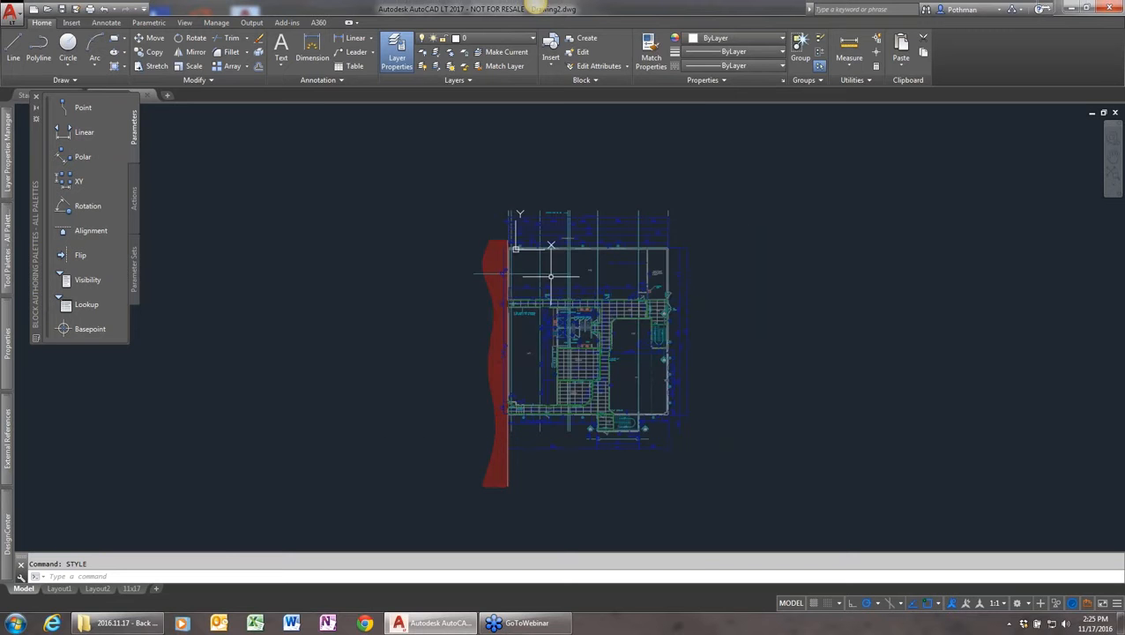
- Add the linetypes Fenceline 2, Tracks, Zigzag and Gas Line from AutoCAD Textstyles and Linetypes.dwg to Drawing2 through DesignCenter
mouse_move(8, 533)
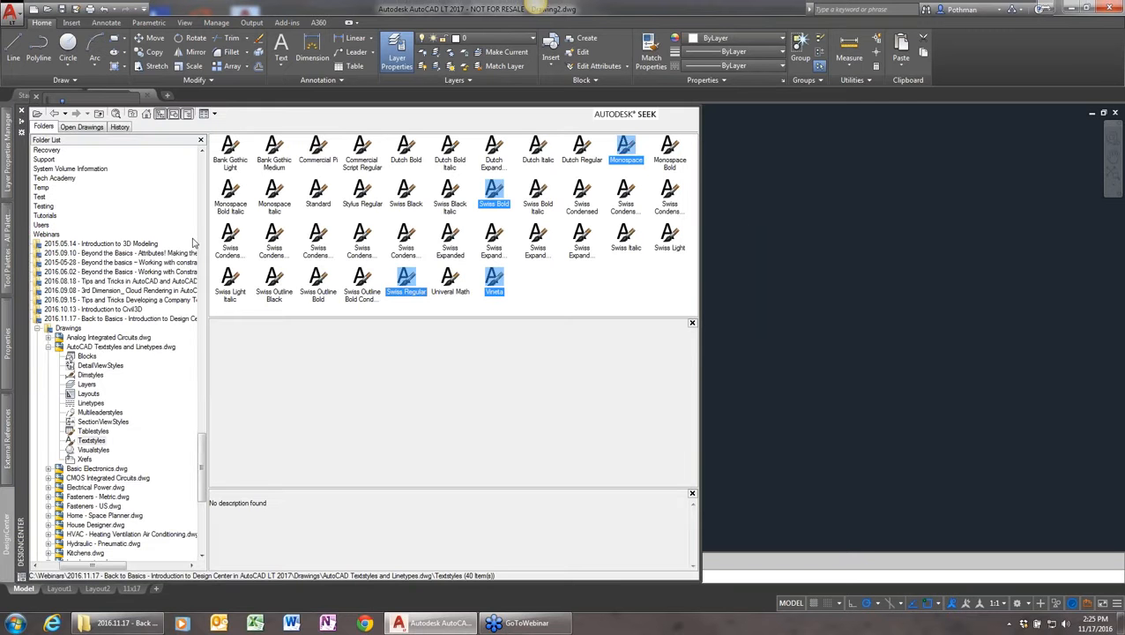
click(90, 403)
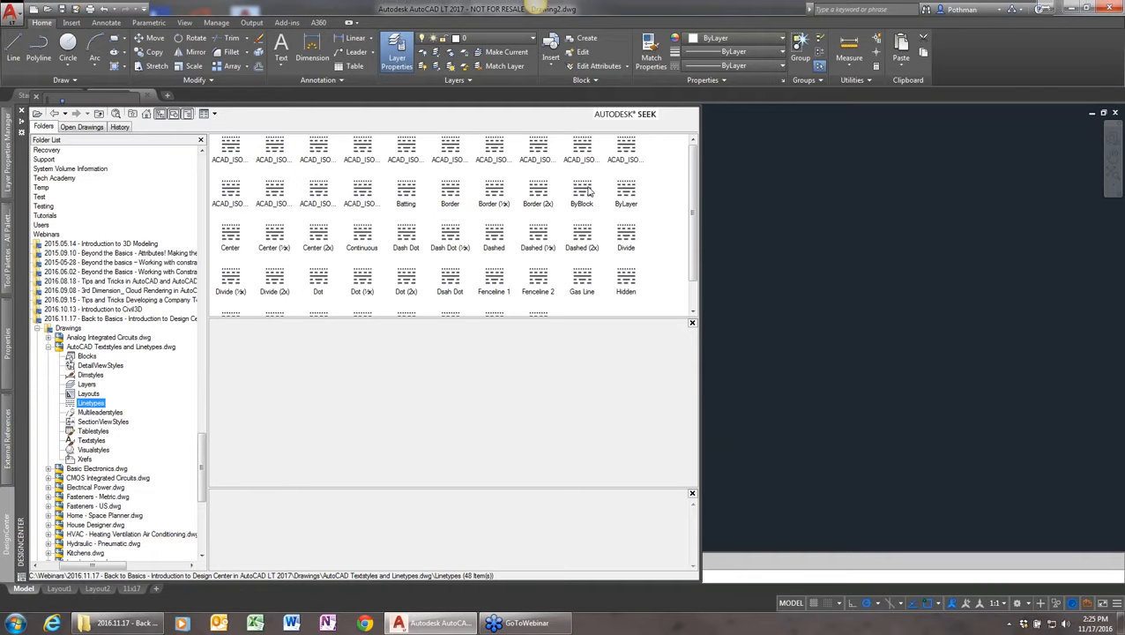
drag(693, 200, 699, 274)
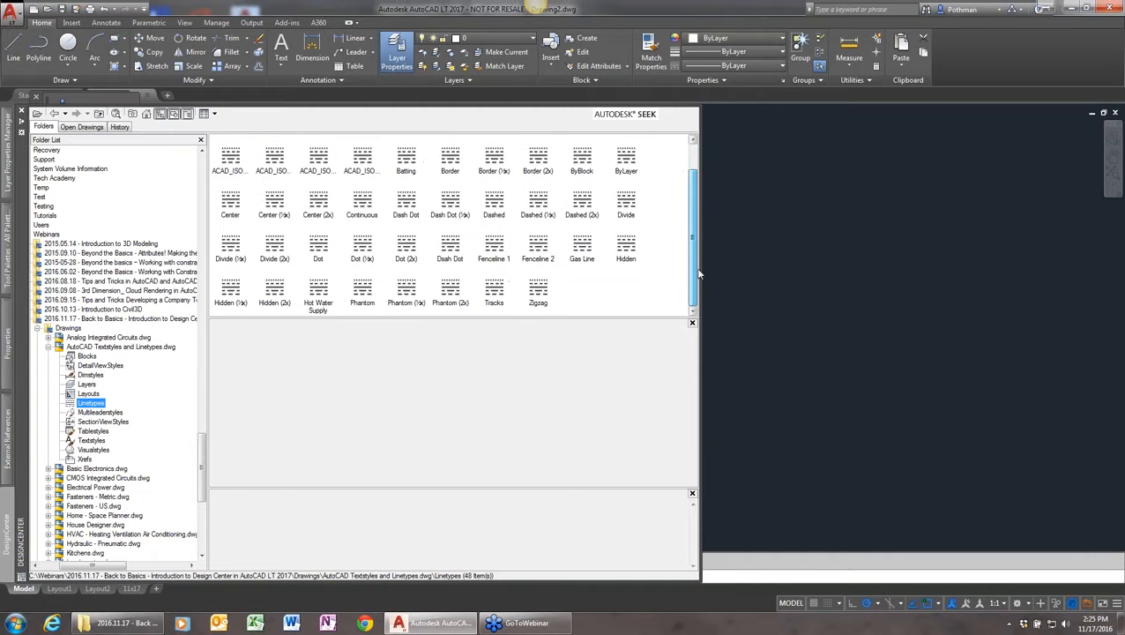
click(542, 247)
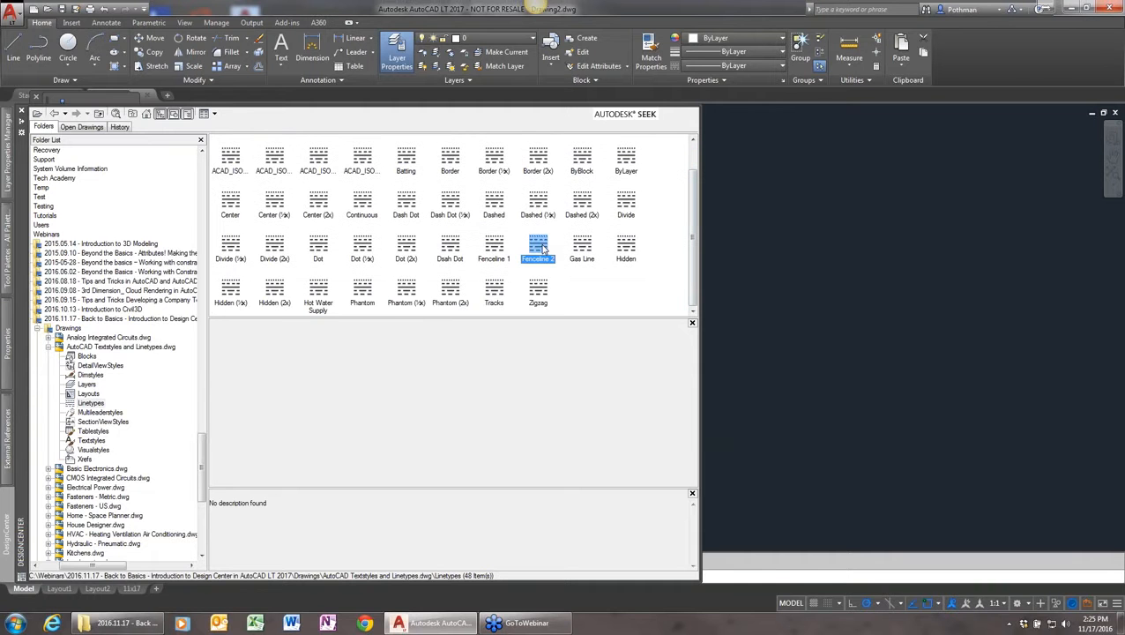
ctrl+click(491, 291)
ctrl+click(539, 293)
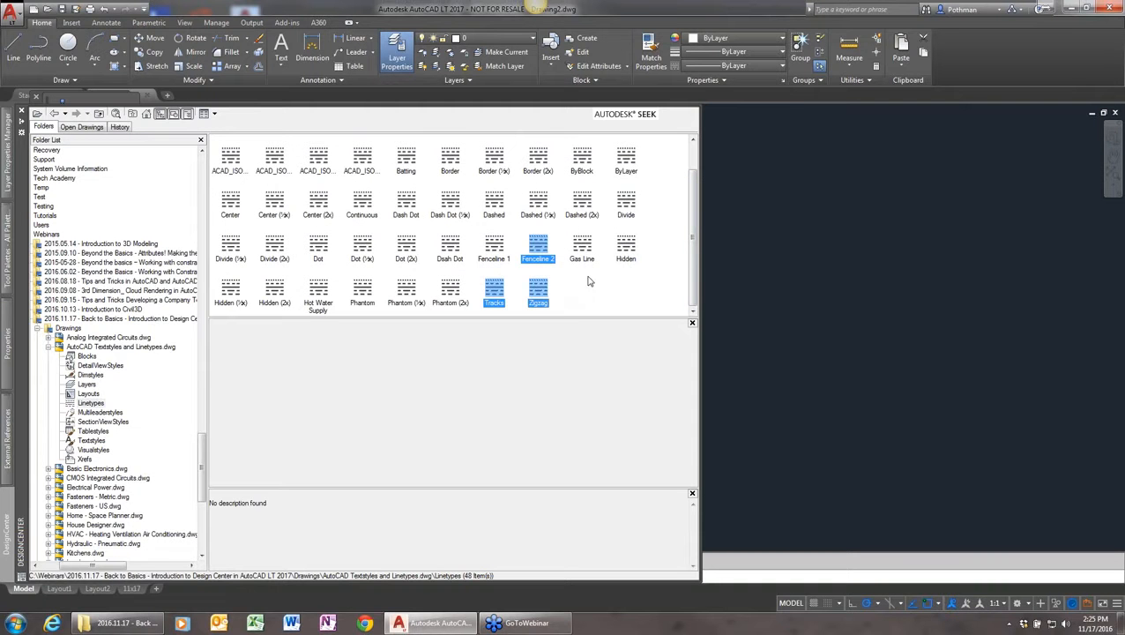
ctrl+click(587, 246)
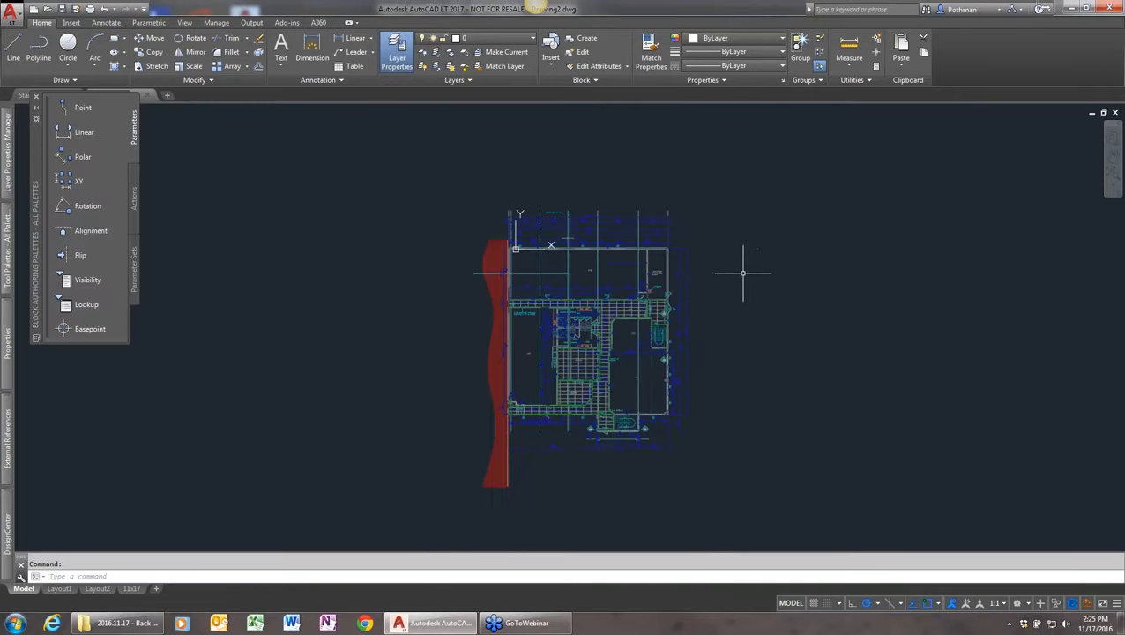
- Check the linetypes available in Drawing2 with the LINETYPE command and close the manager without changes
text(LINETYPE)
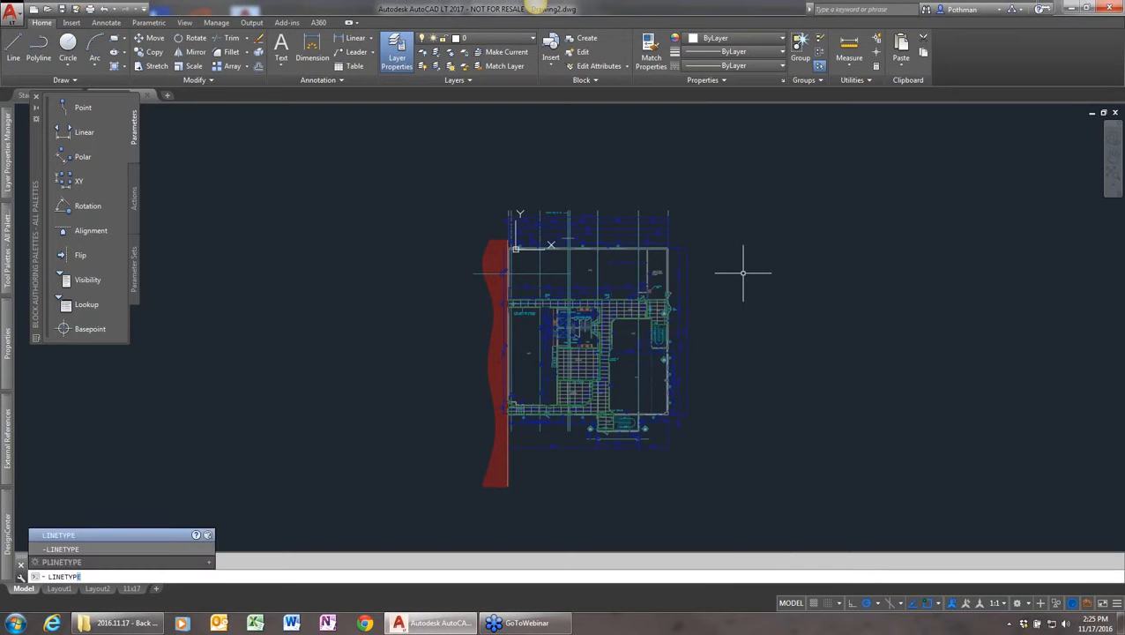
key(Return)
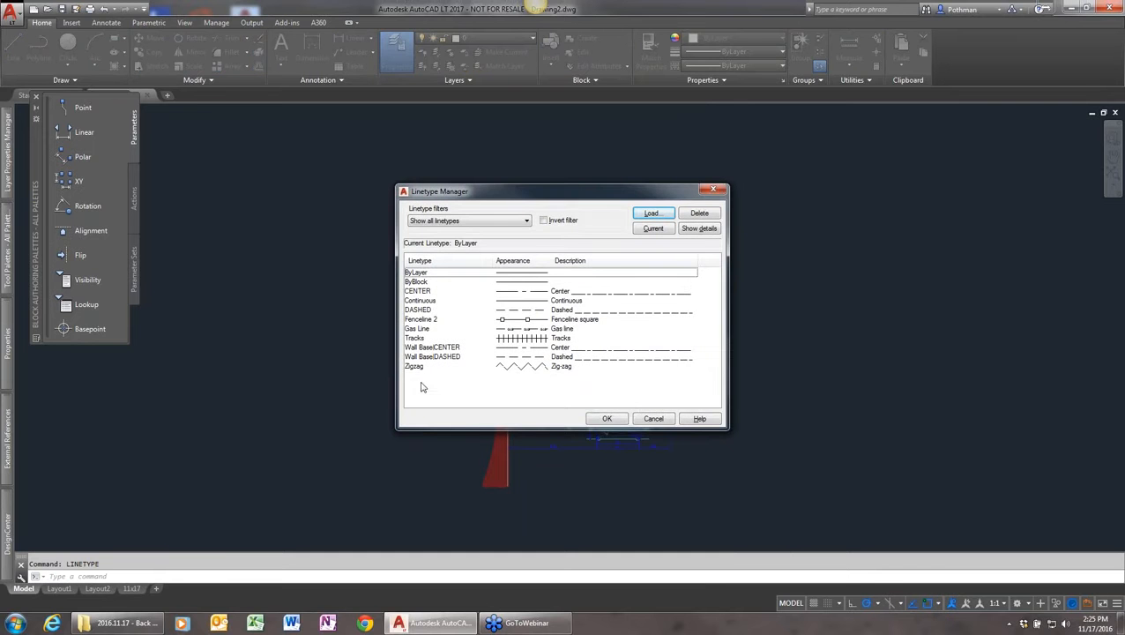
click(654, 418)
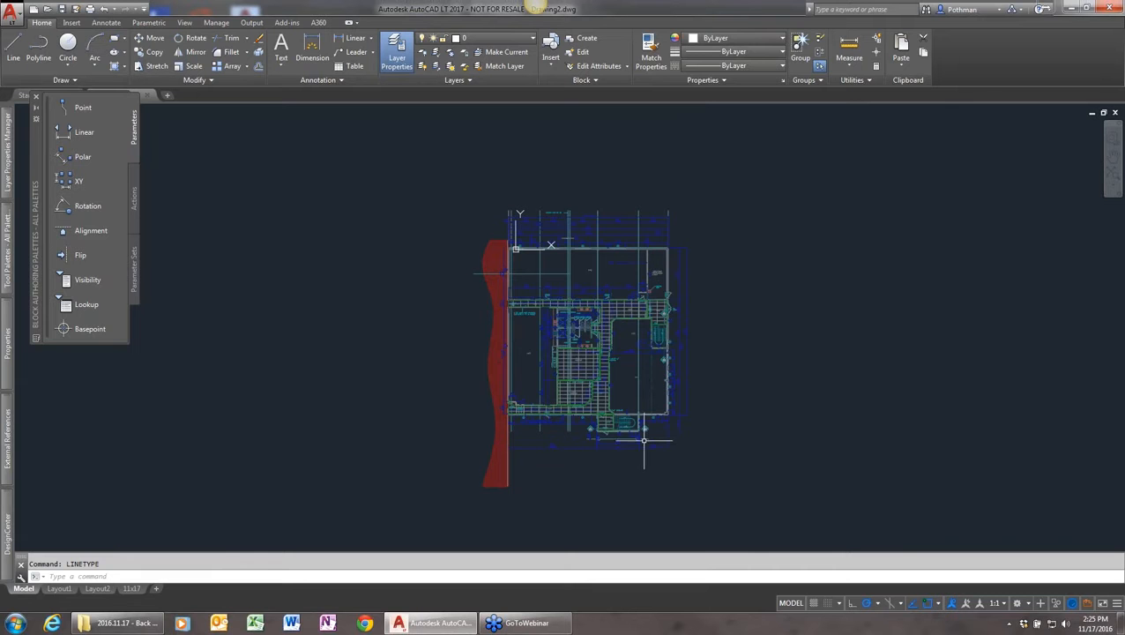
- Go back up to the Drawings folder in DesignCenter to list all its drawing files
mouse_move(7, 529)
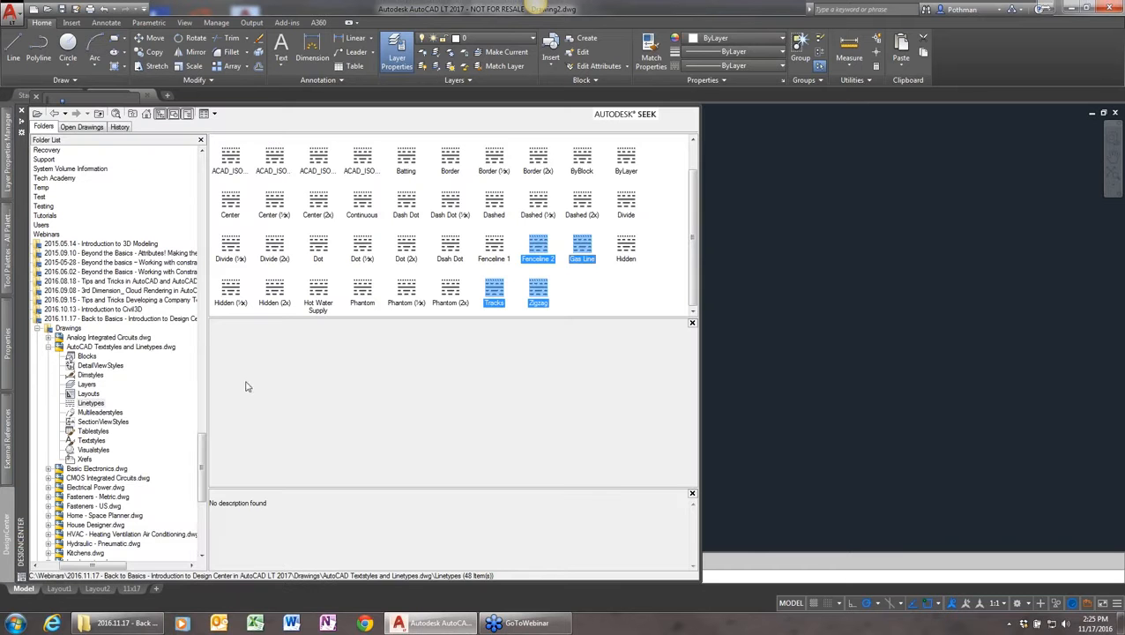
click(84, 347)
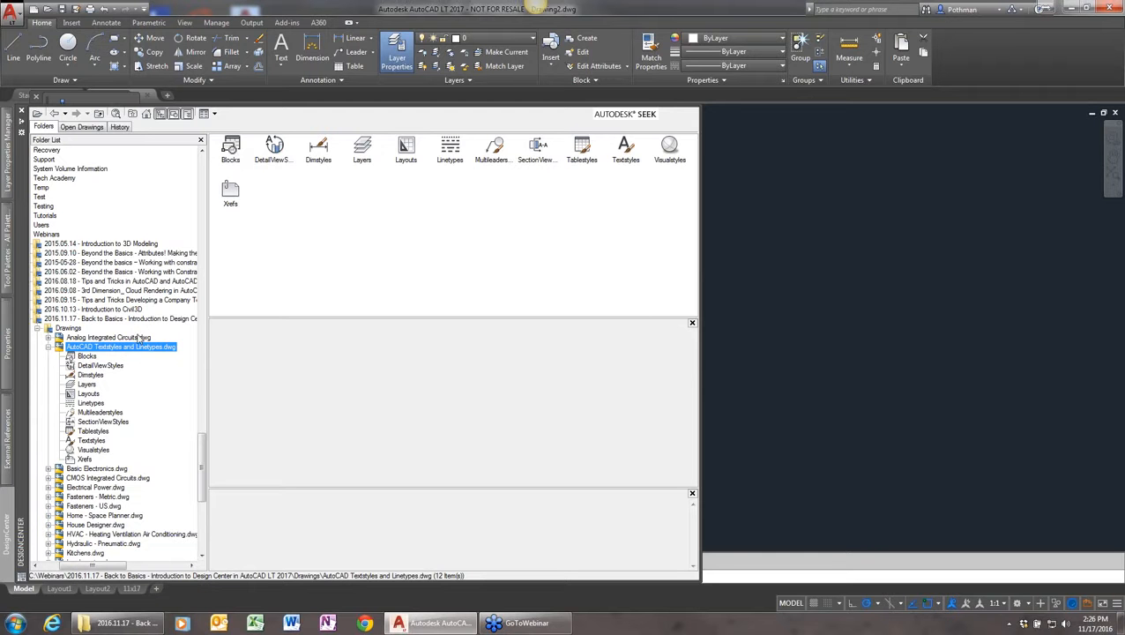
click(71, 328)
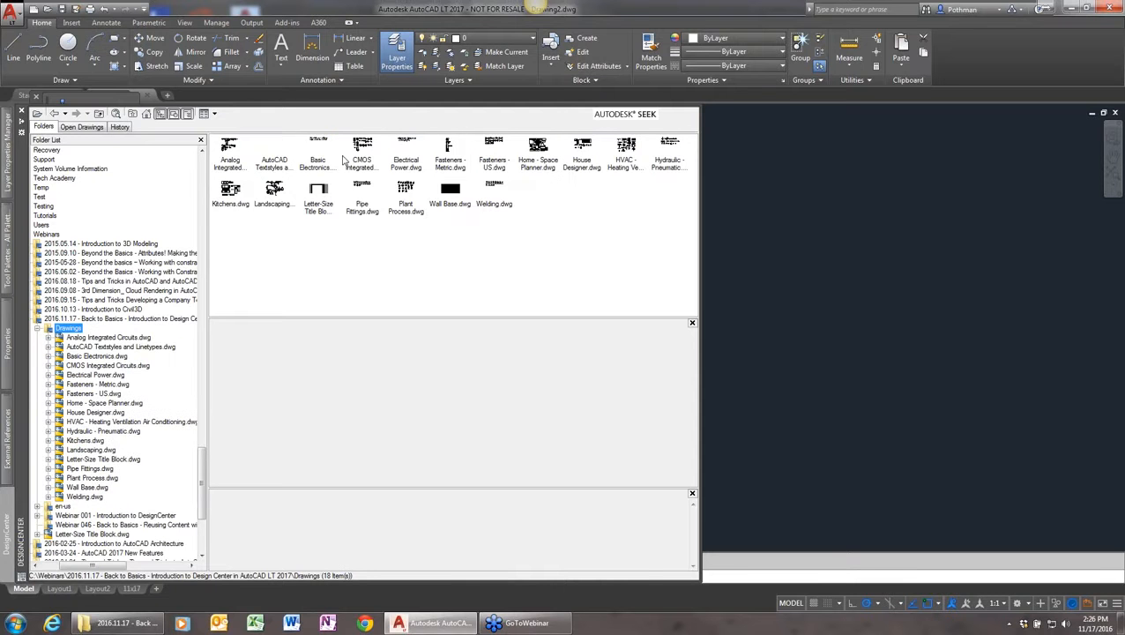
- Try to open the Search dialog from the auto-hiding DesignCenter palette
click(115, 117)
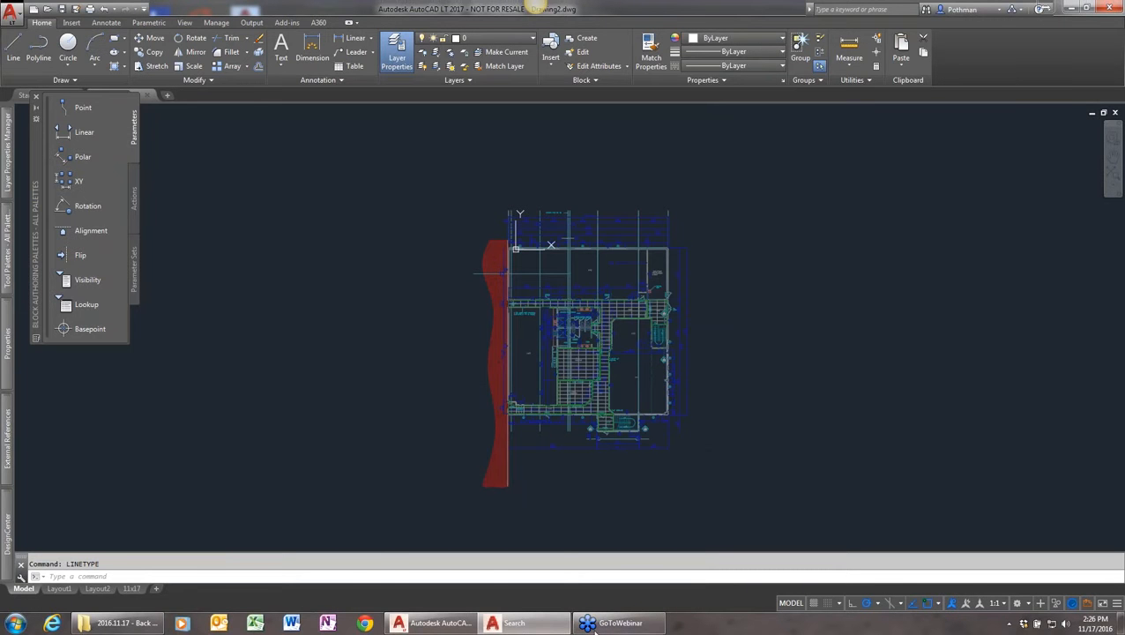
mouse_move(4, 578)
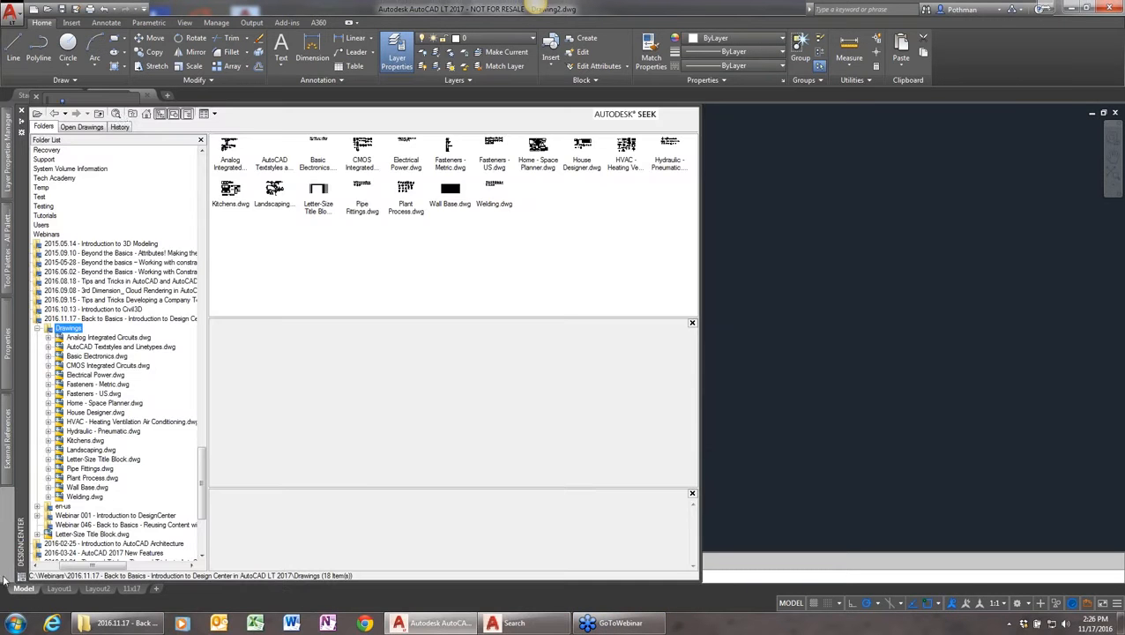
click(116, 118)
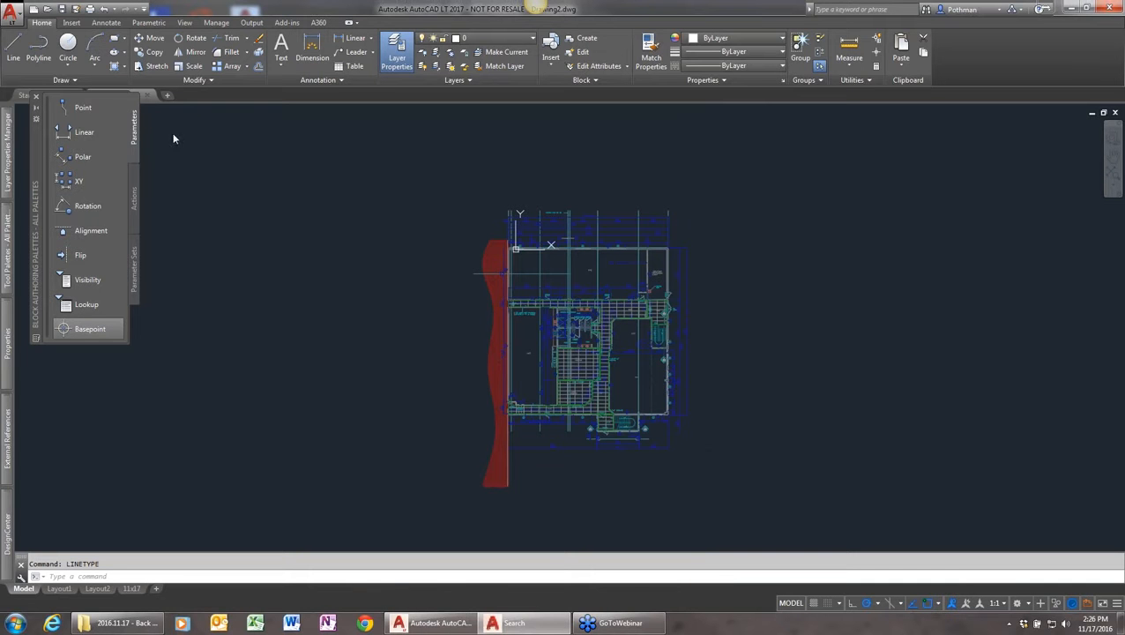
mouse_move(7, 539)
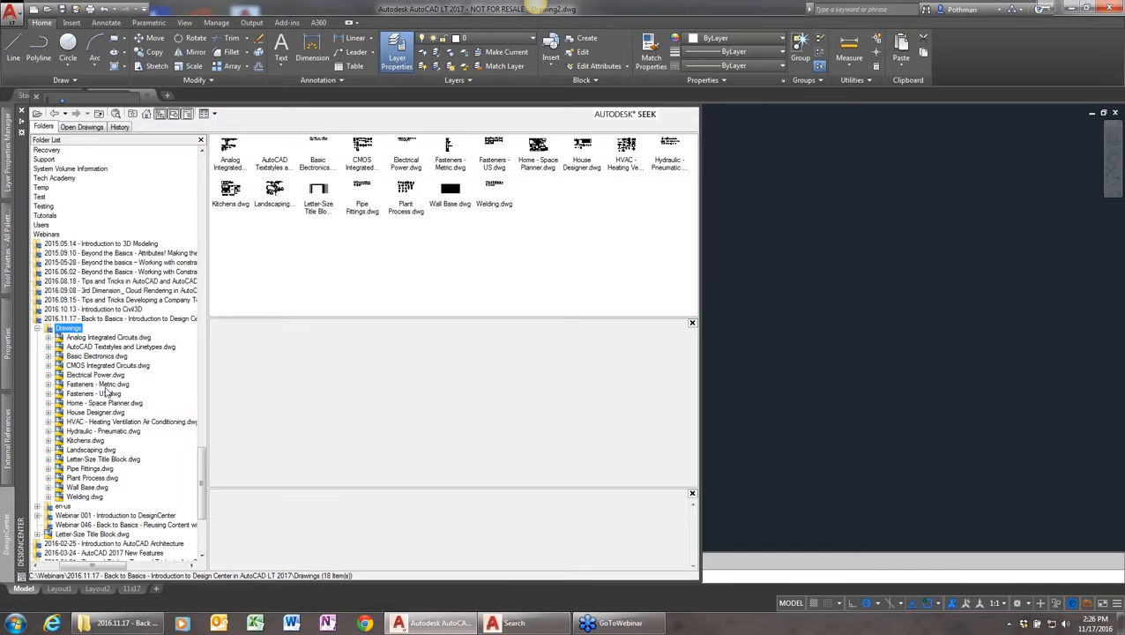
click(116, 115)
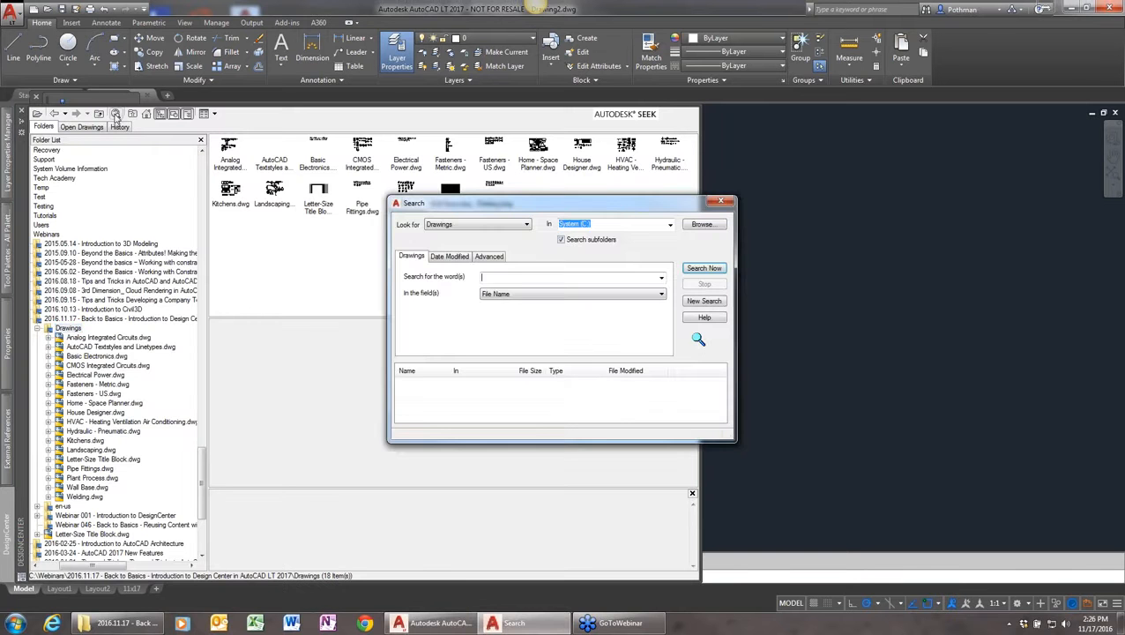
click(115, 117)
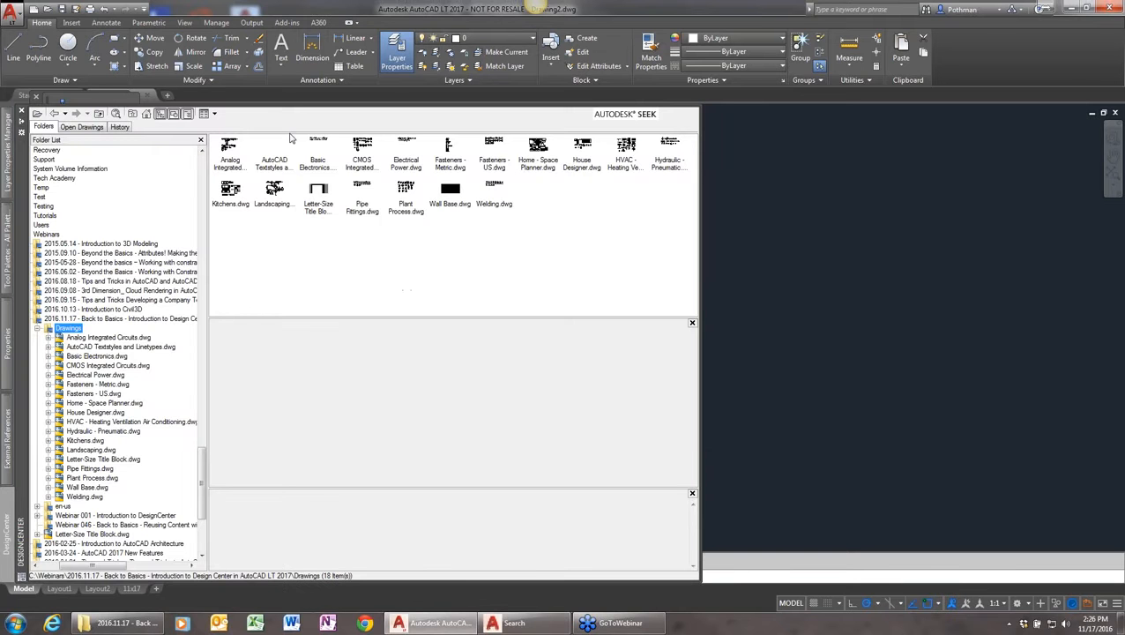
click(116, 116)
click(175, 161)
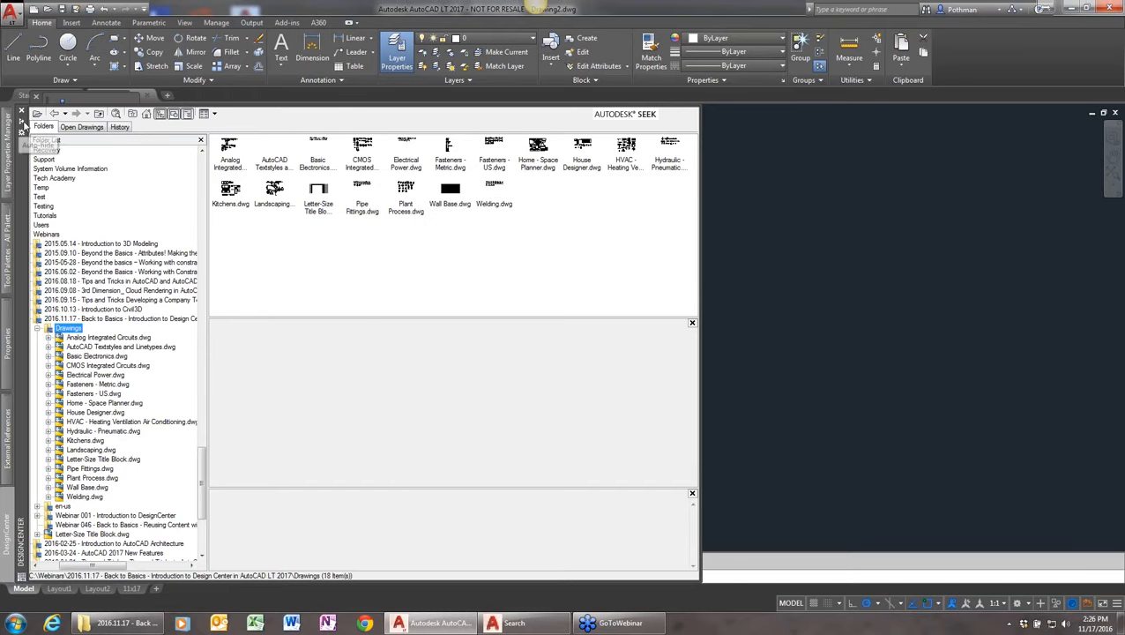
- Close the DesignCenter palette and reopen it with the ADC command
click(21, 111)
click(1, 469)
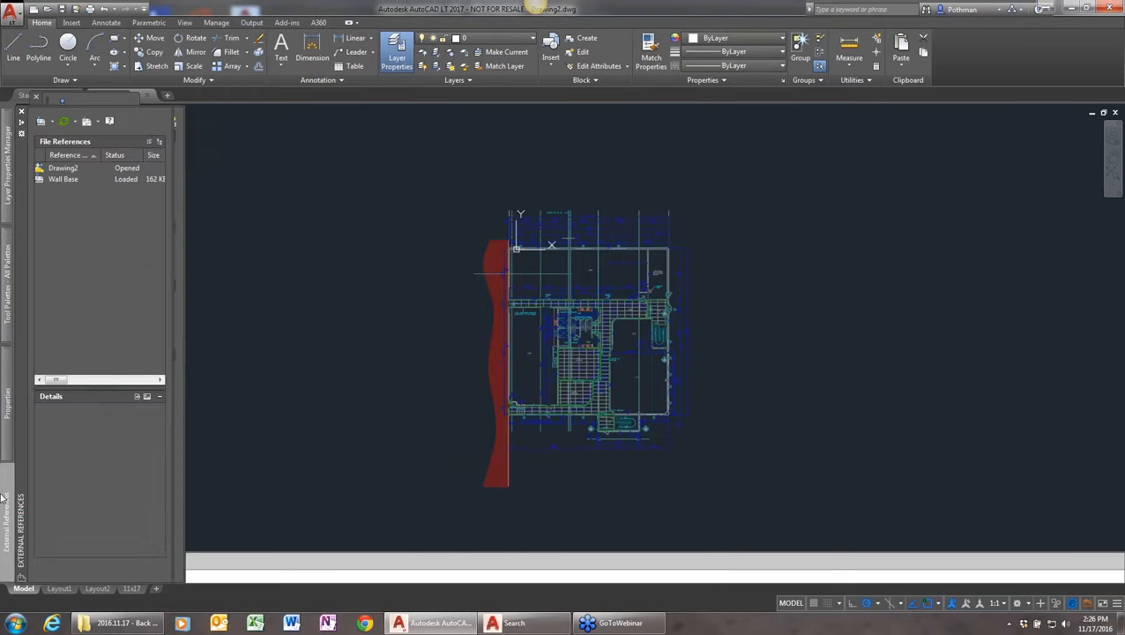
text(A)
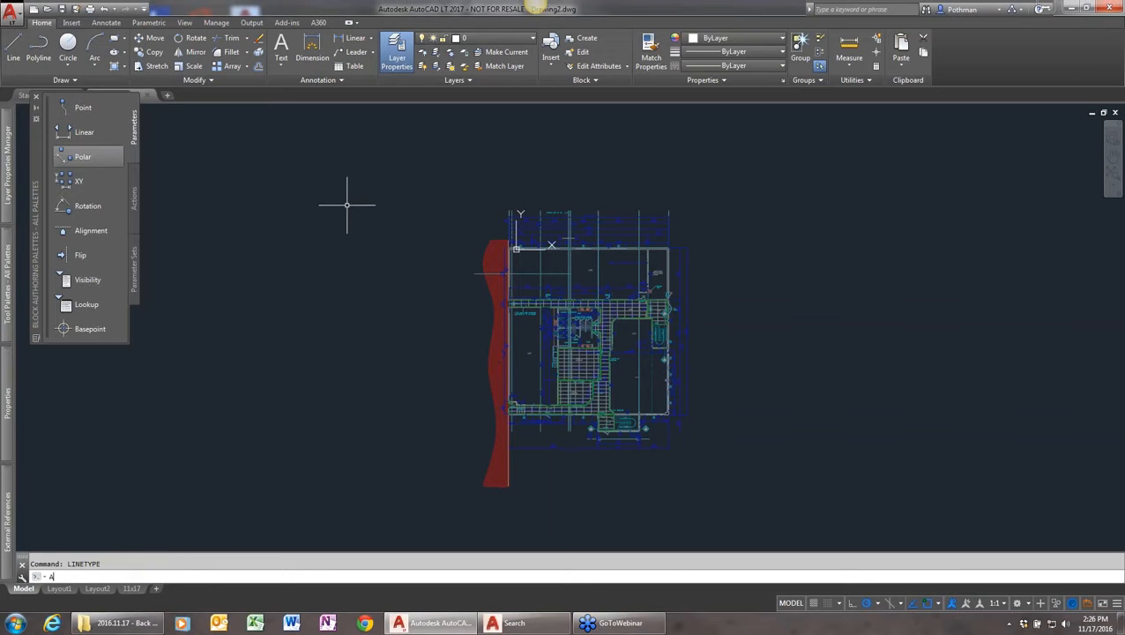
text(DC)
key(Return)
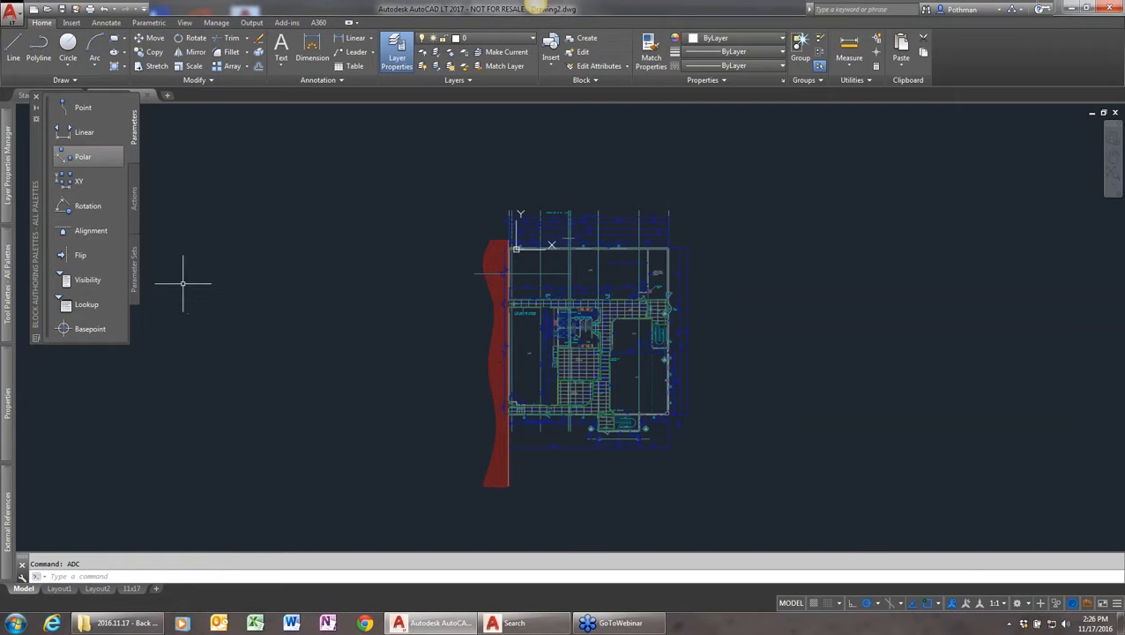
- Close the Block Authoring Palettes and switch DesignCenter off and back on
click(36, 96)
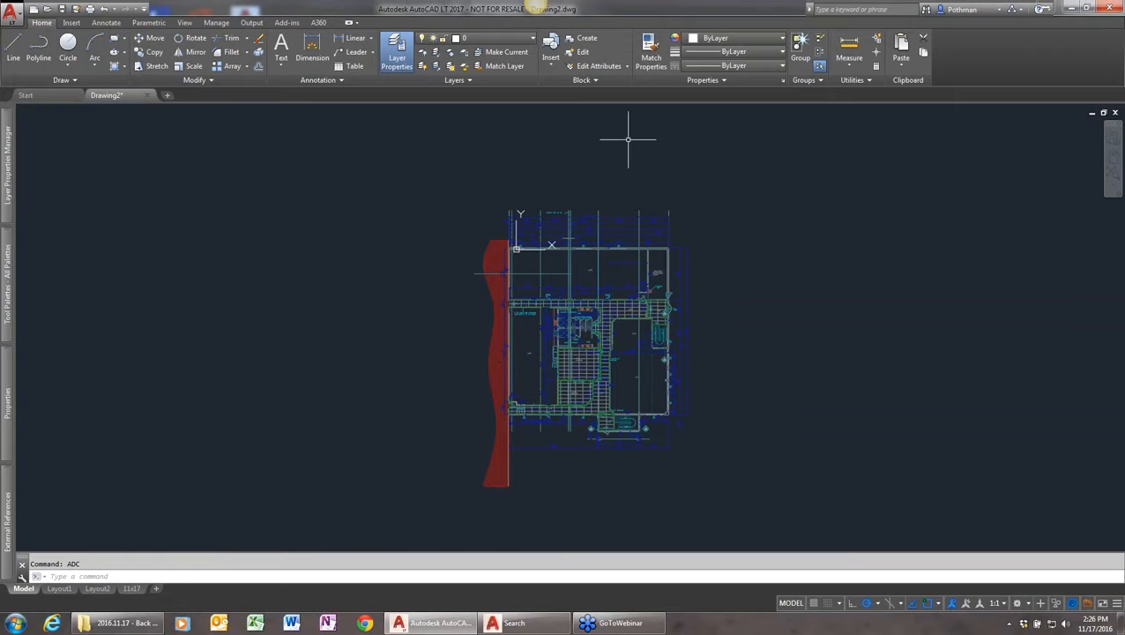
click(73, 23)
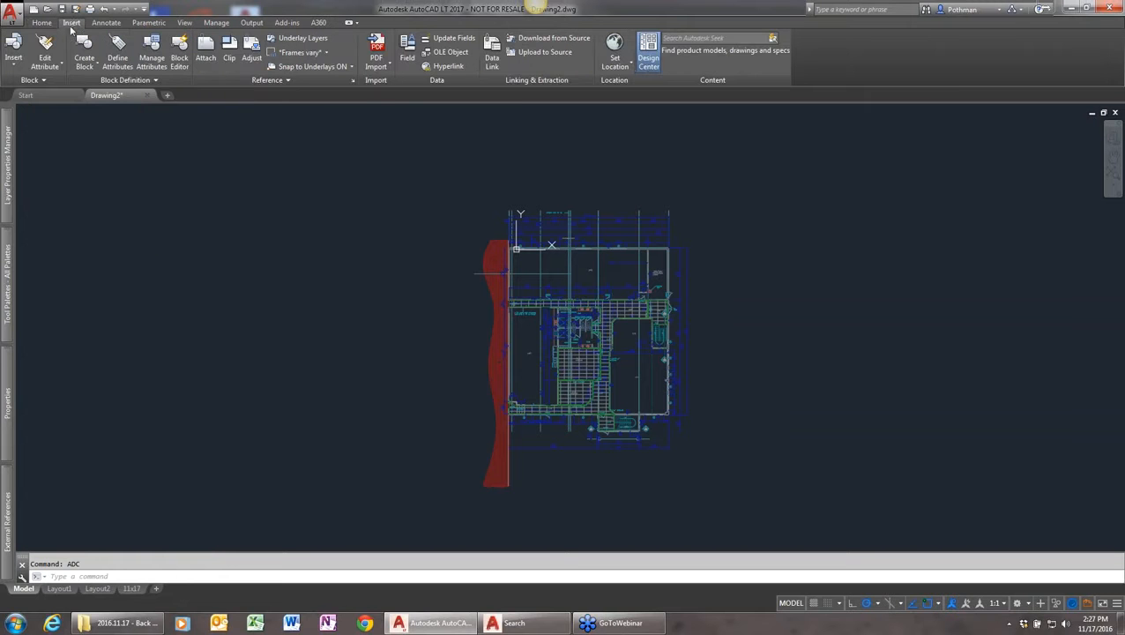
click(651, 49)
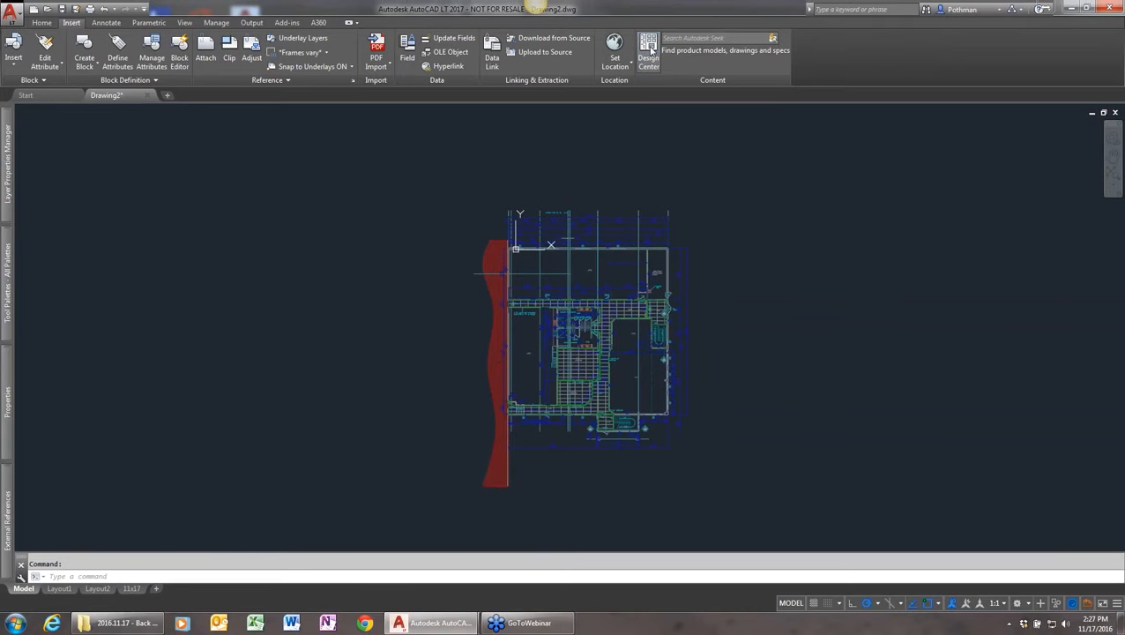
click(650, 50)
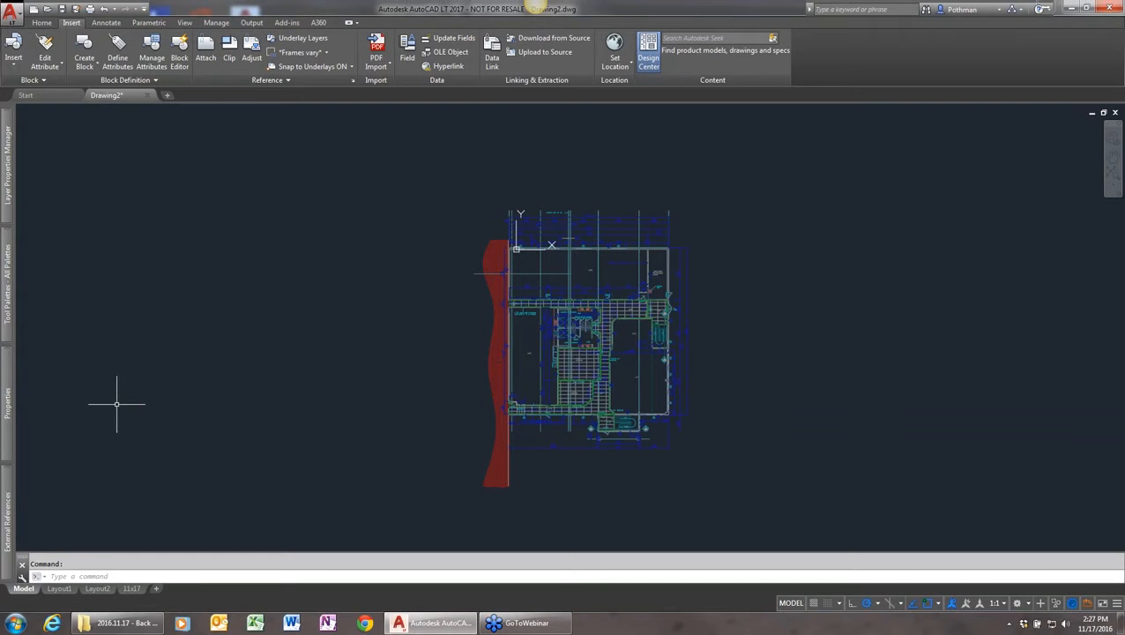
- With the CUI command, set Show to Yes for the Design Center palette of the Drafting & Annotation Default workspace
text(CUI)
key(Return)
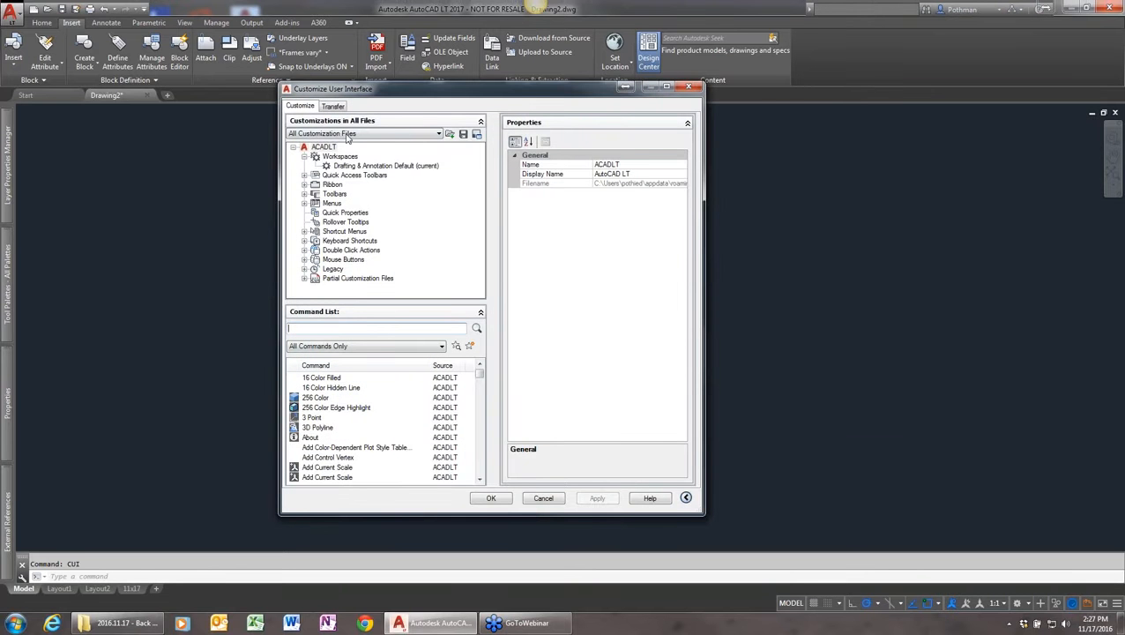
click(339, 167)
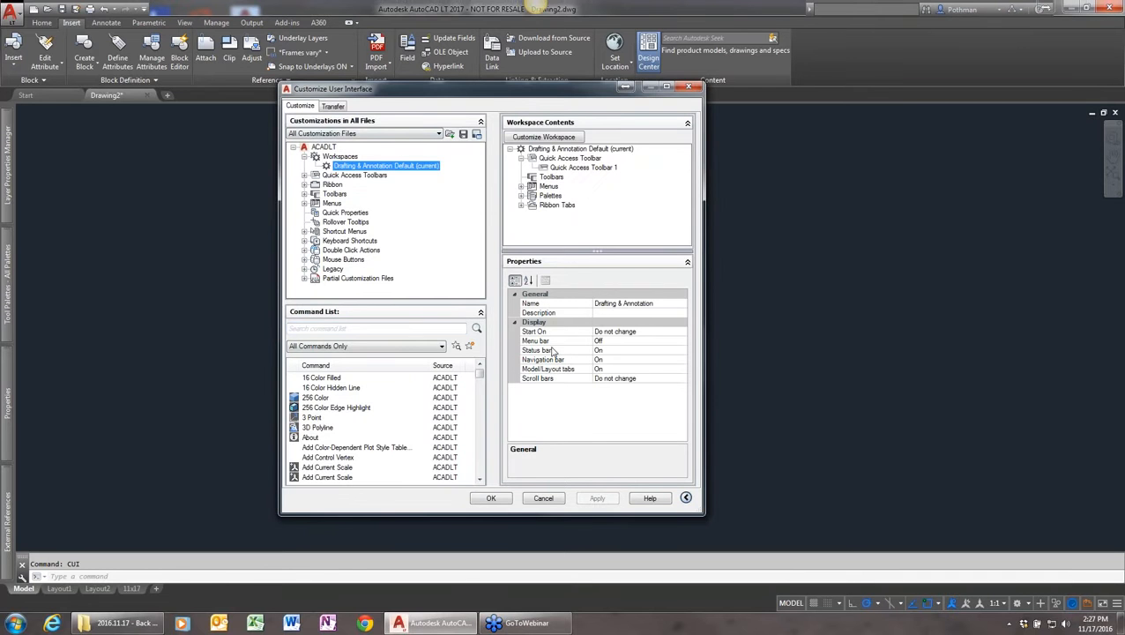
click(521, 196)
click(577, 204)
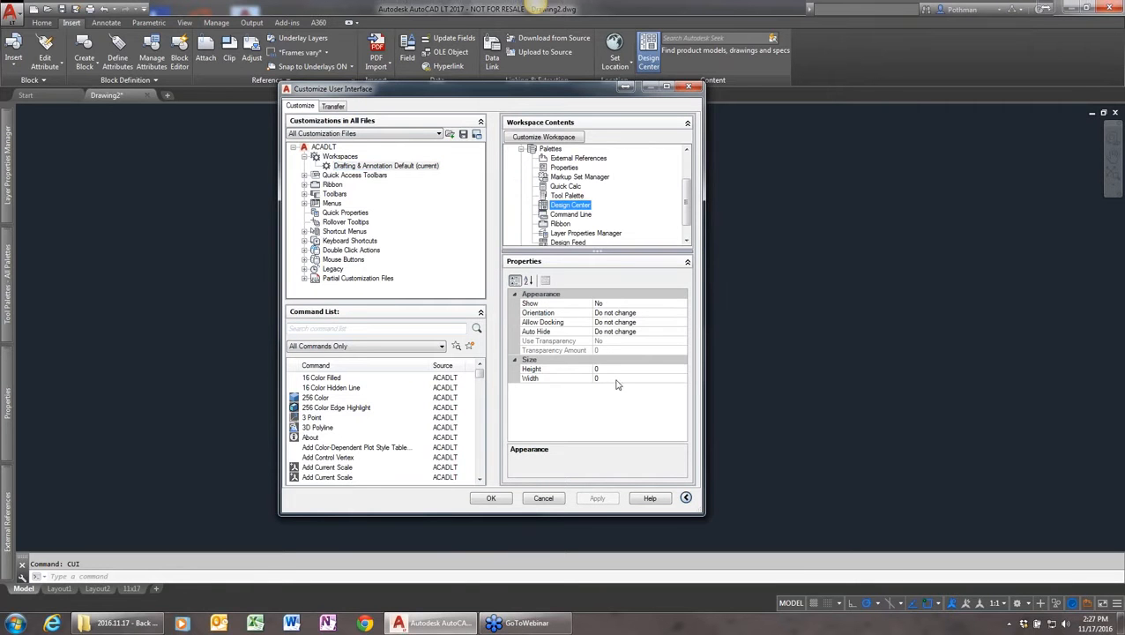
click(622, 303)
double_click(622, 304)
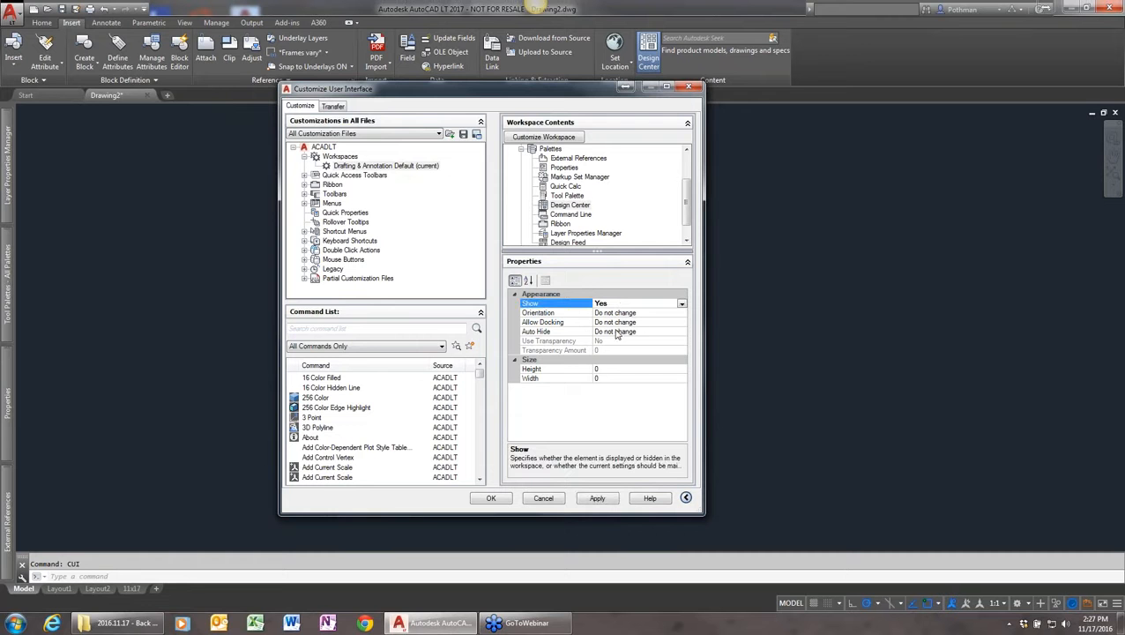
- Set the Design Center palette's orientation to Floating, apply the customization and close the Customize User Interface dialog
click(632, 313)
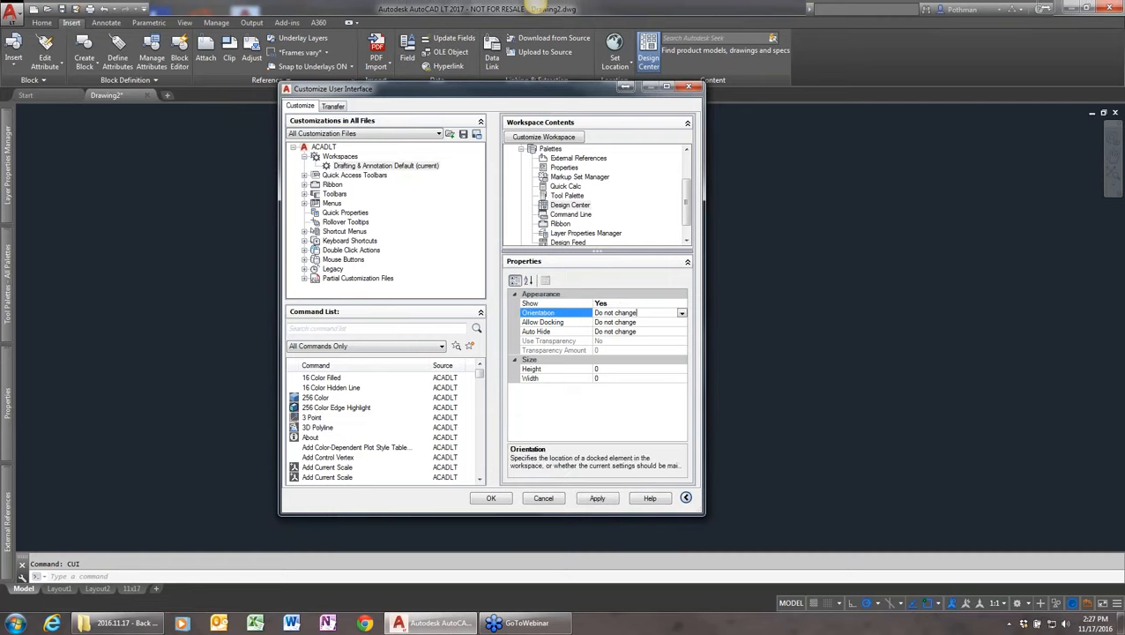
click(682, 313)
click(617, 323)
click(591, 501)
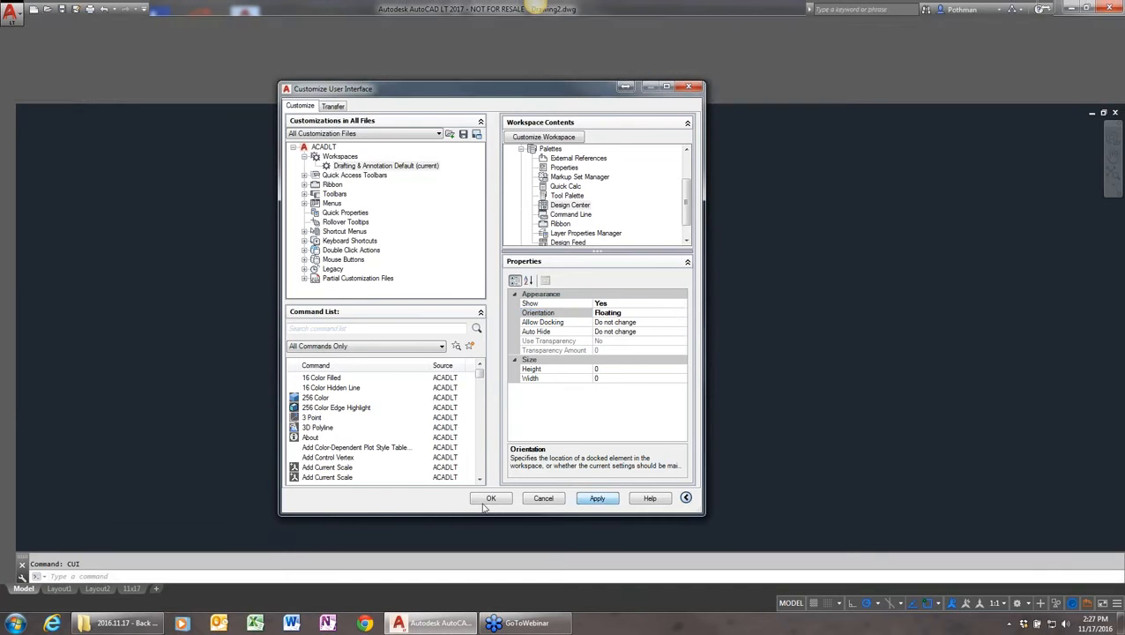
click(490, 499)
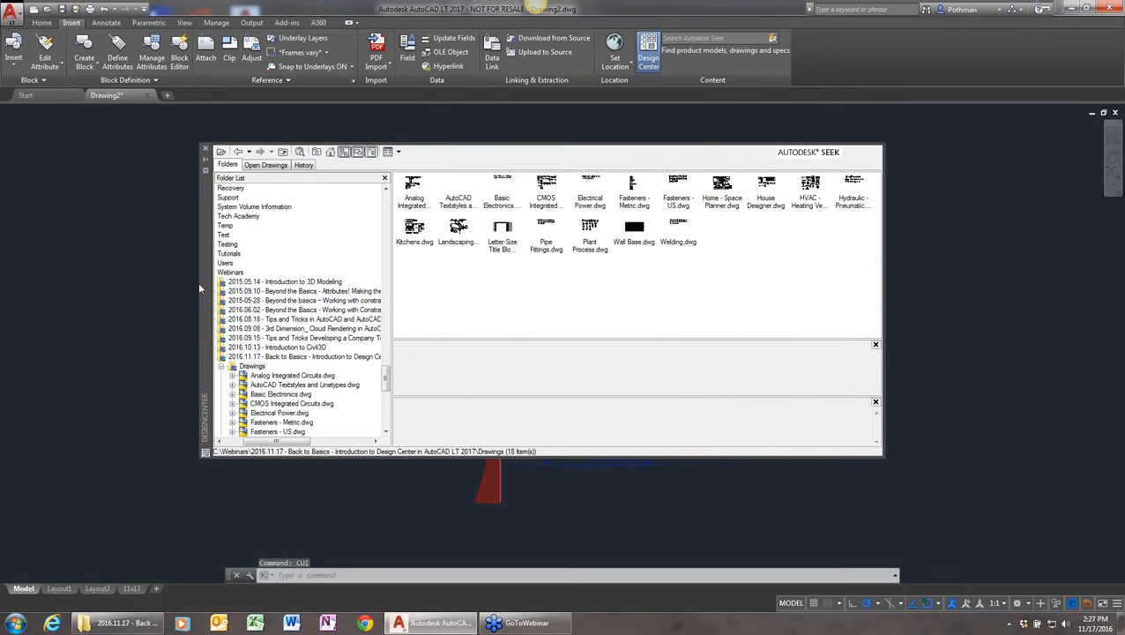
- Reposition the floating DesignCenter palette, open its Search dialog and set it to look for Blocks
drag(202, 280, 233, 293)
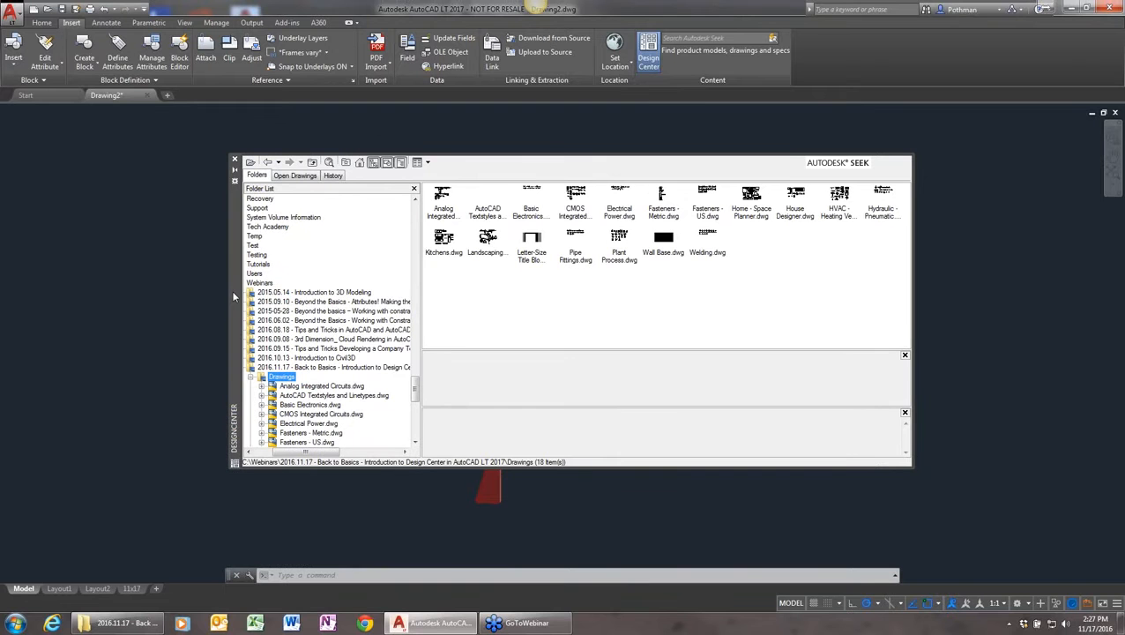
click(329, 163)
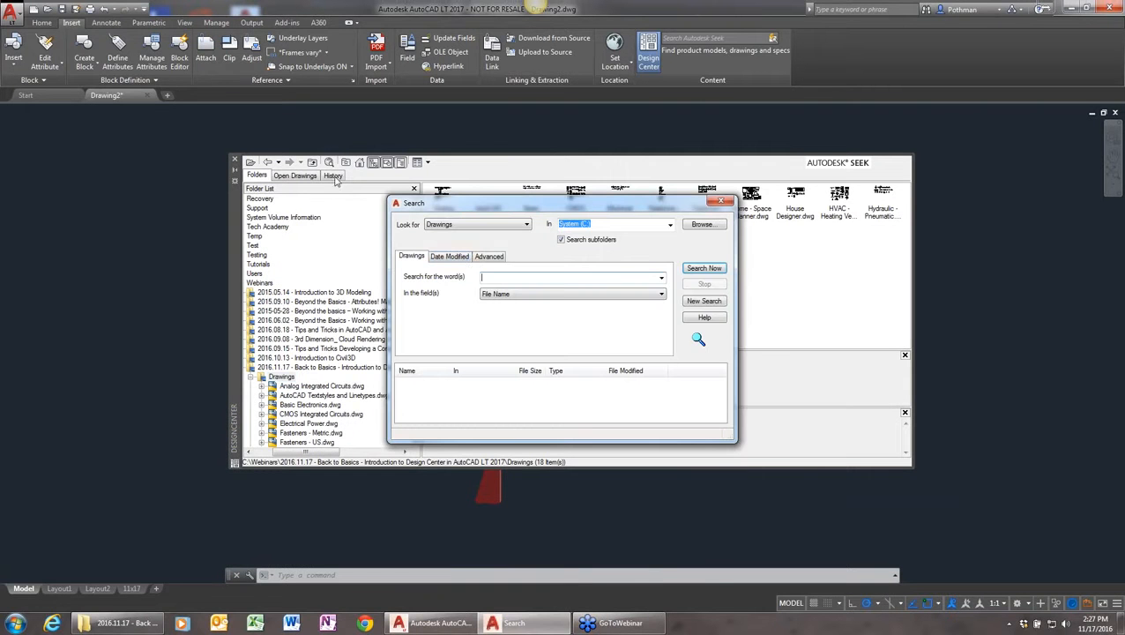
click(527, 226)
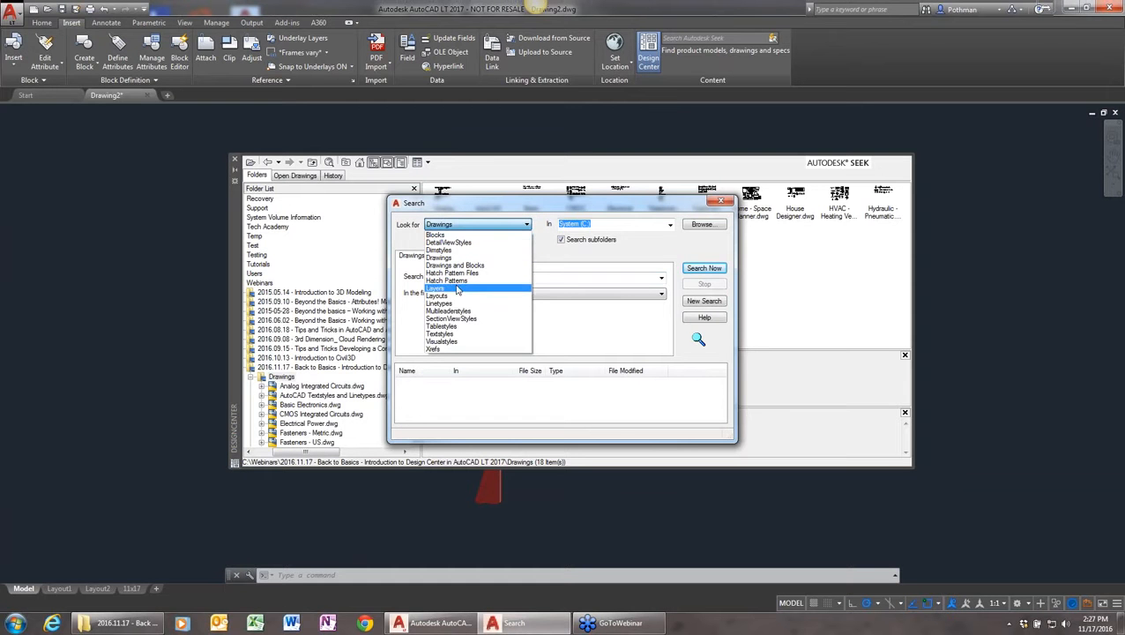
click(450, 234)
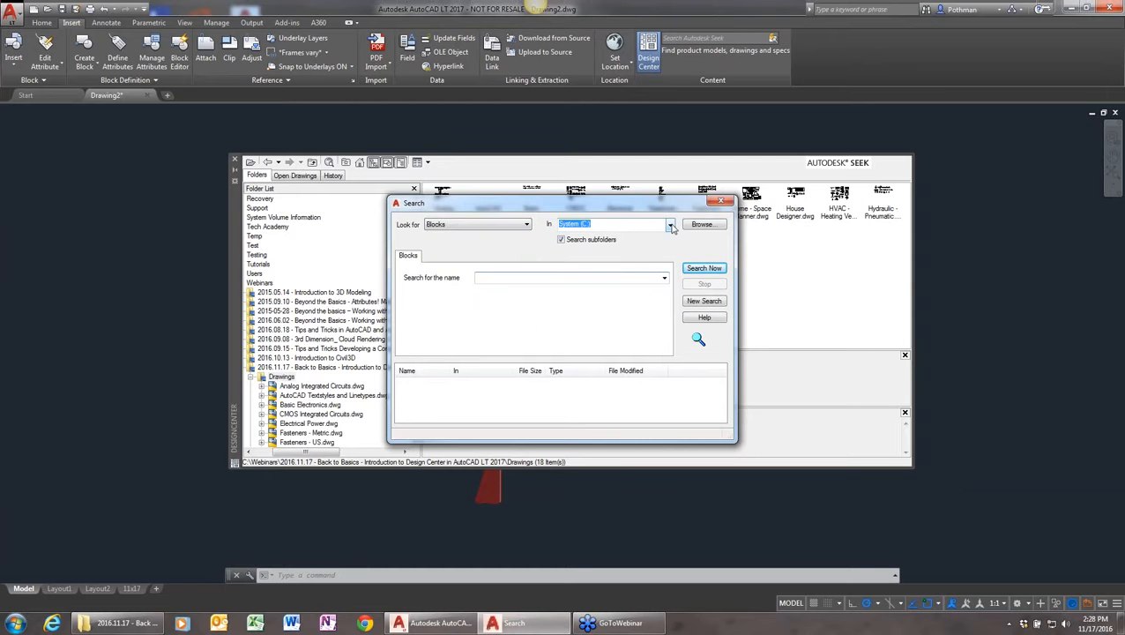
- Set the search location to the Webinars folder on the C: drive
click(701, 226)
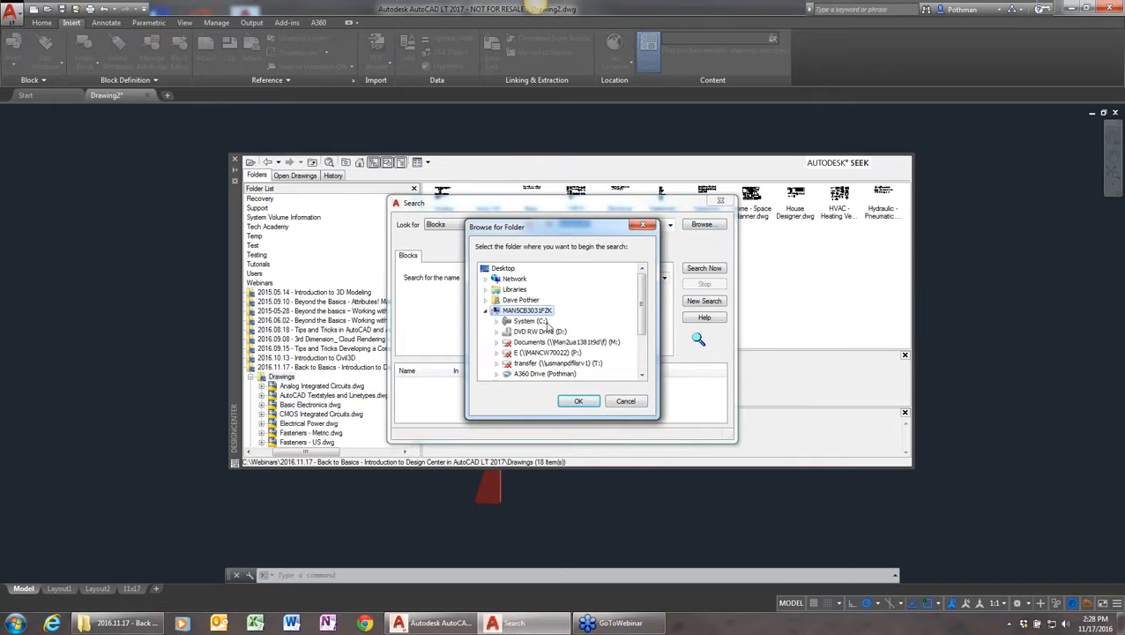
click(539, 321)
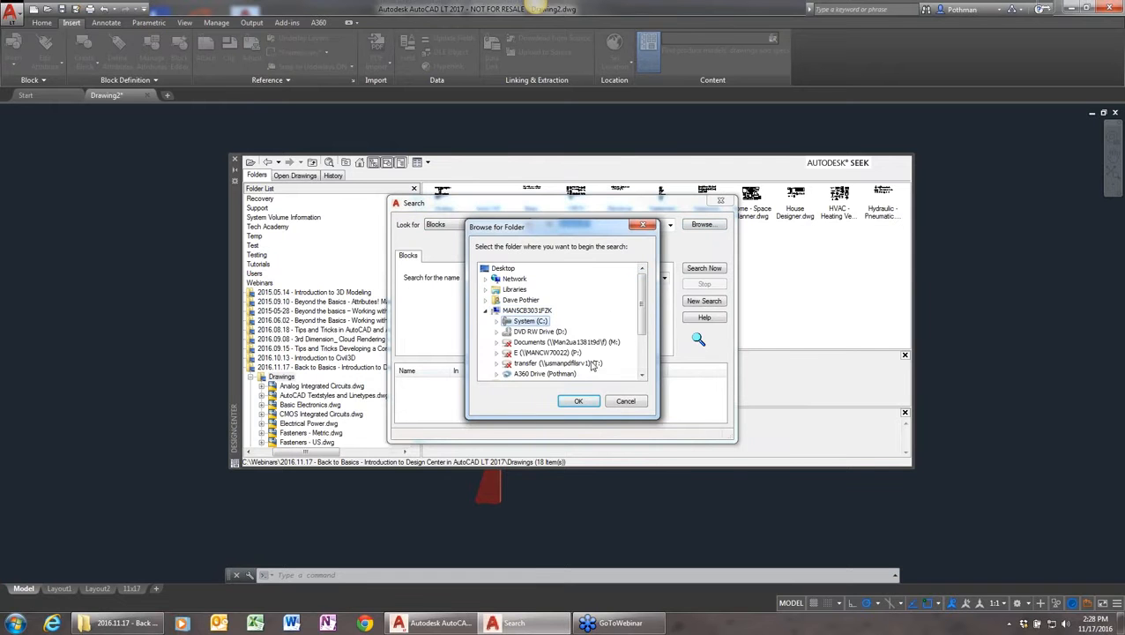
click(495, 321)
drag(641, 291, 626, 346)
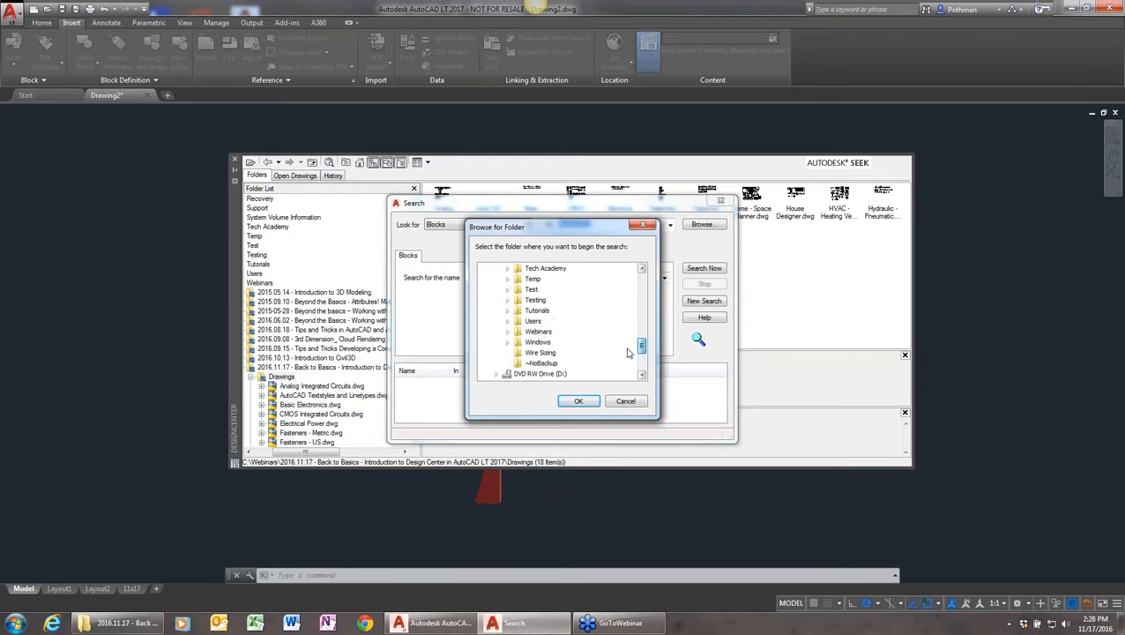
click(533, 332)
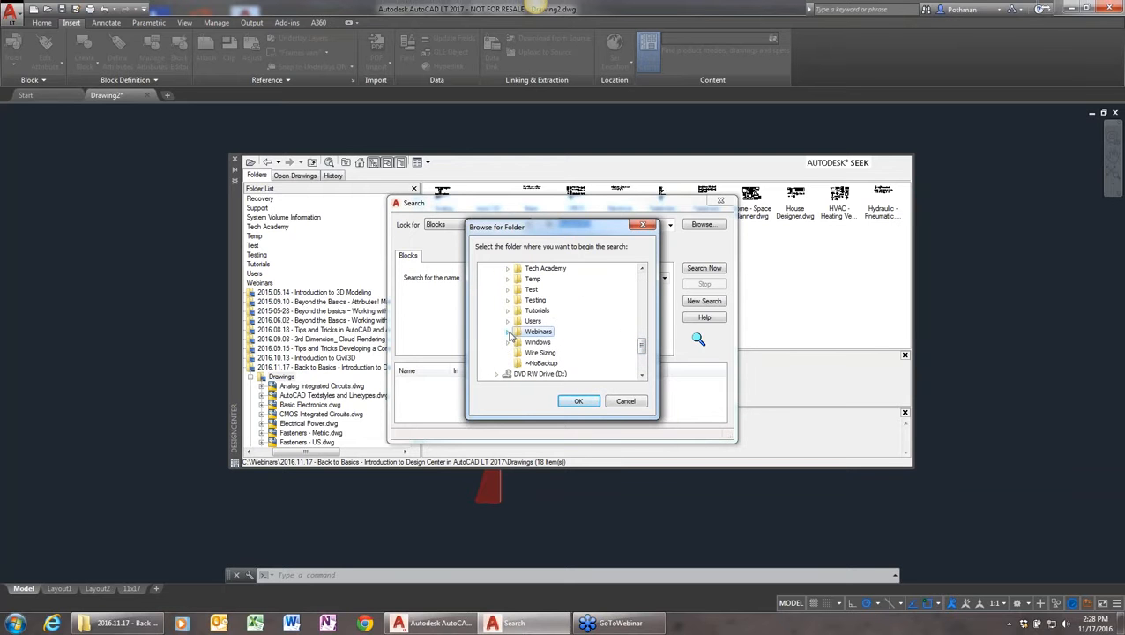
click(575, 401)
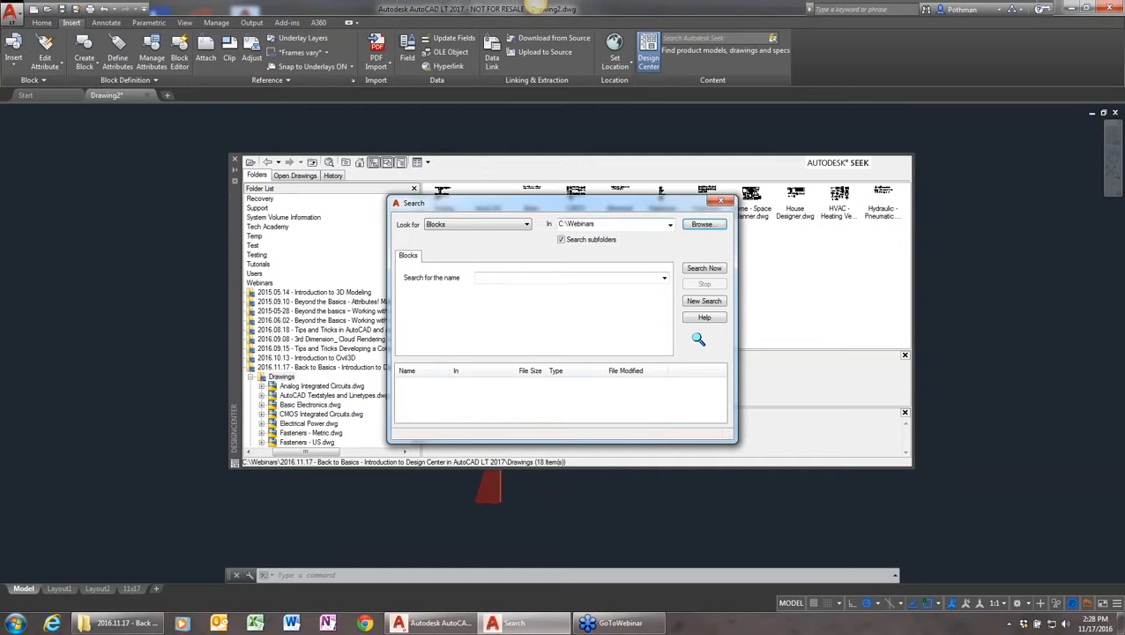
- Search for blocks named CHAIR* and enlarge the Search dialog to give the results list more room
click(513, 277)
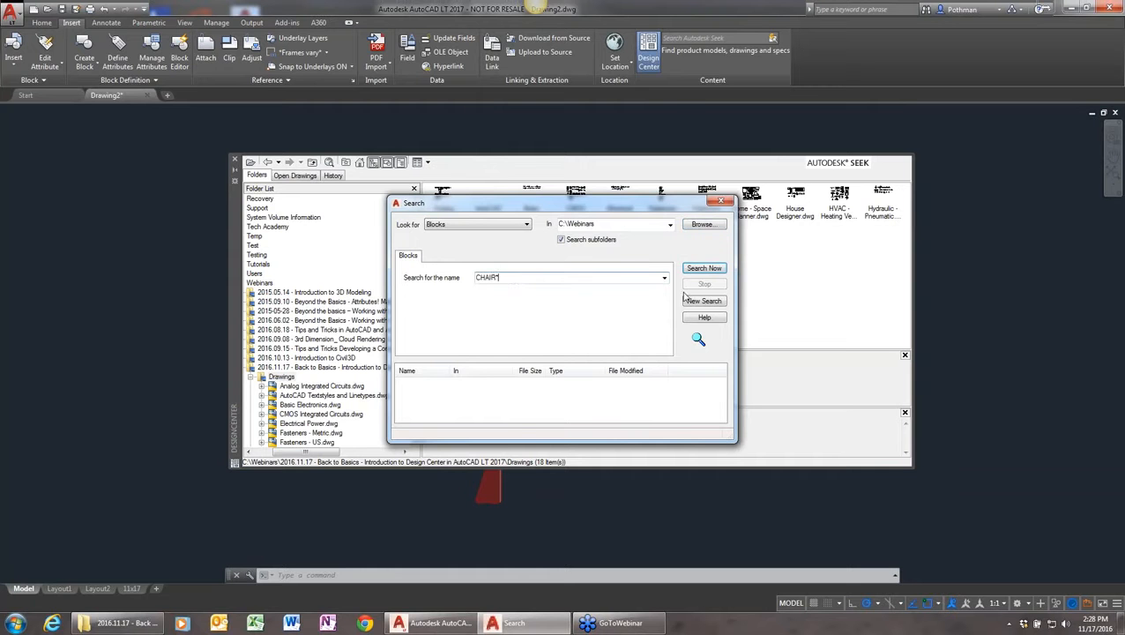
click(718, 271)
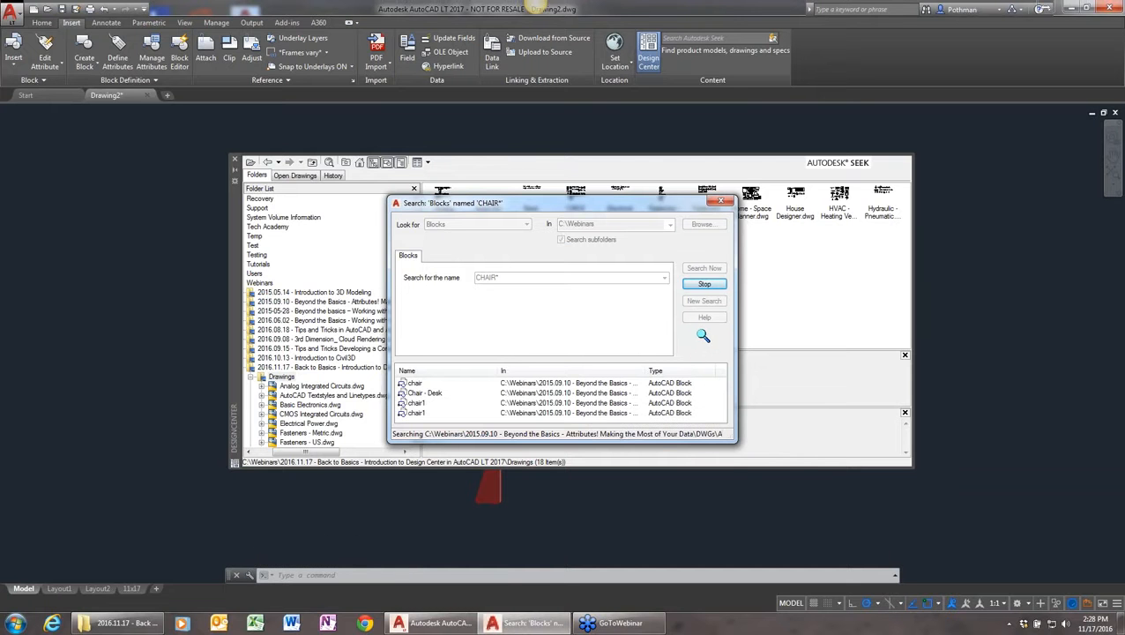
drag(594, 197, 595, 100)
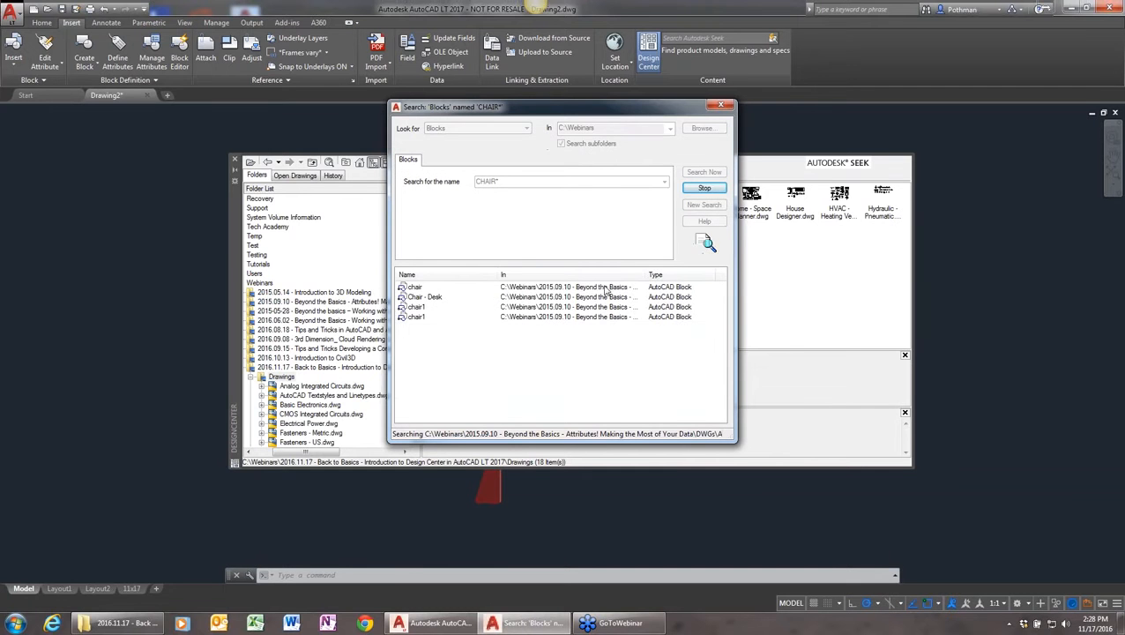
- Insert the found block named chair at scale 1, without rotation, in the empty area beside the DesignCenter palette
right_click(419, 292)
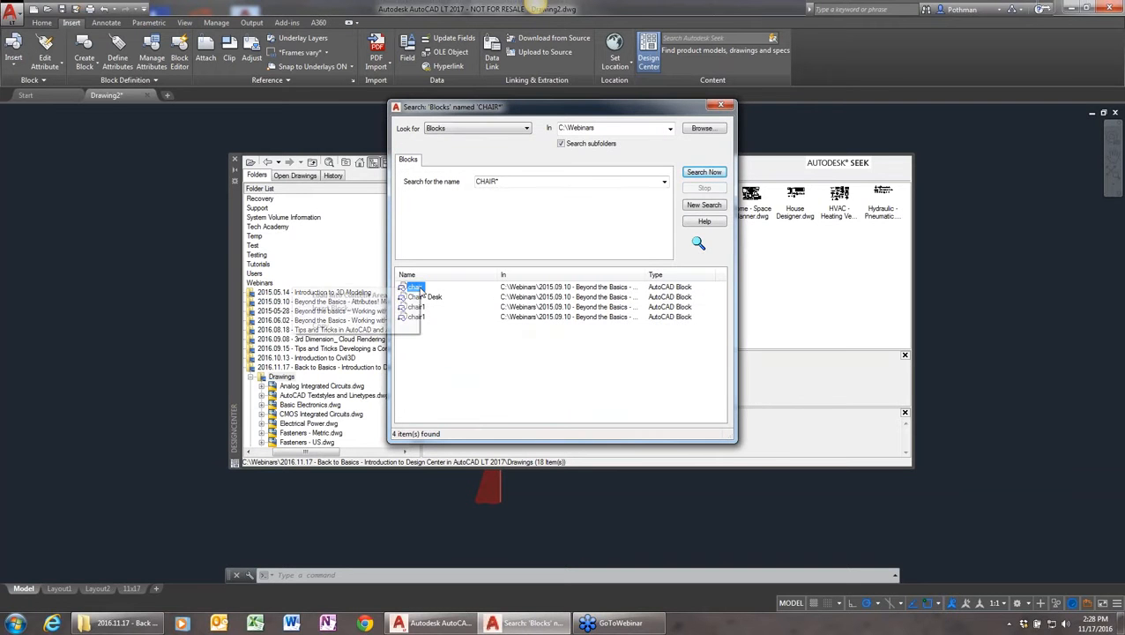
click(365, 308)
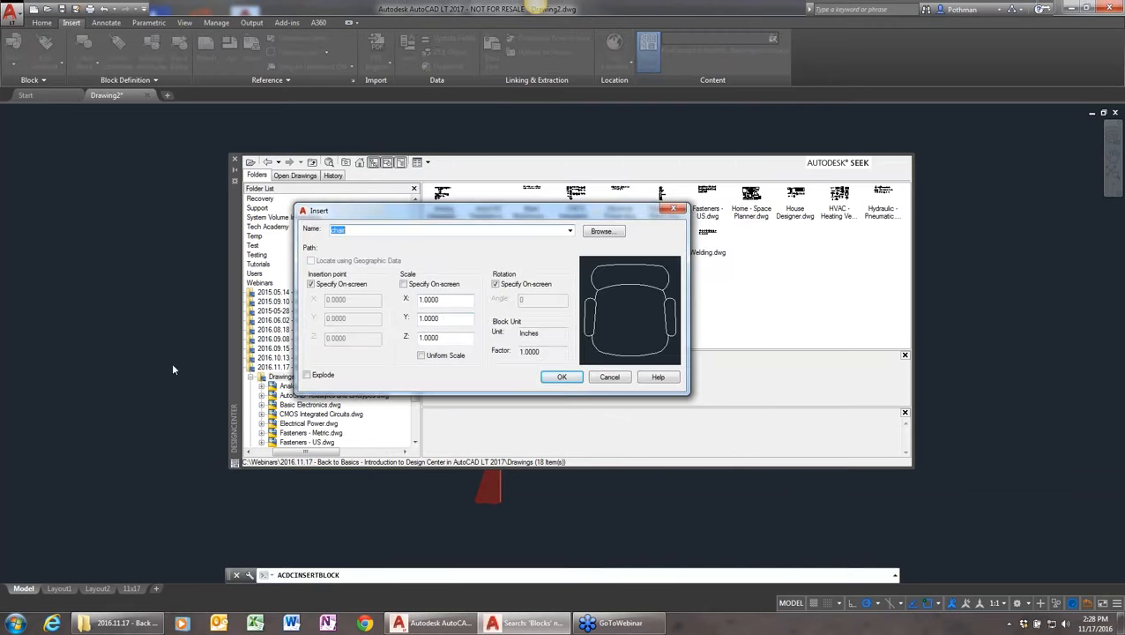
click(543, 376)
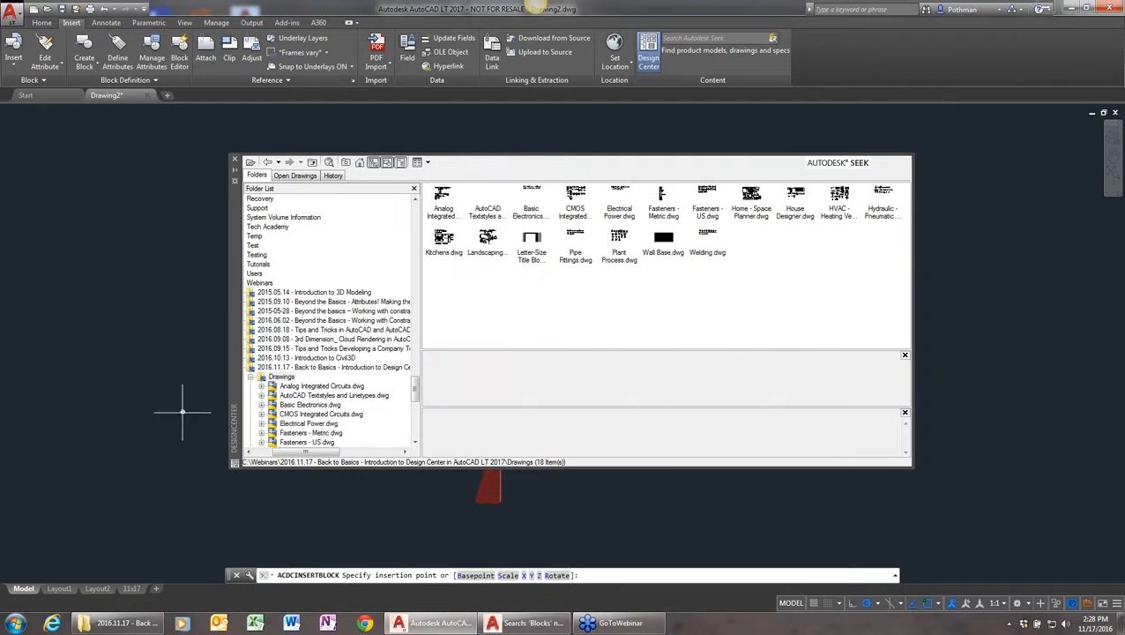
click(126, 380)
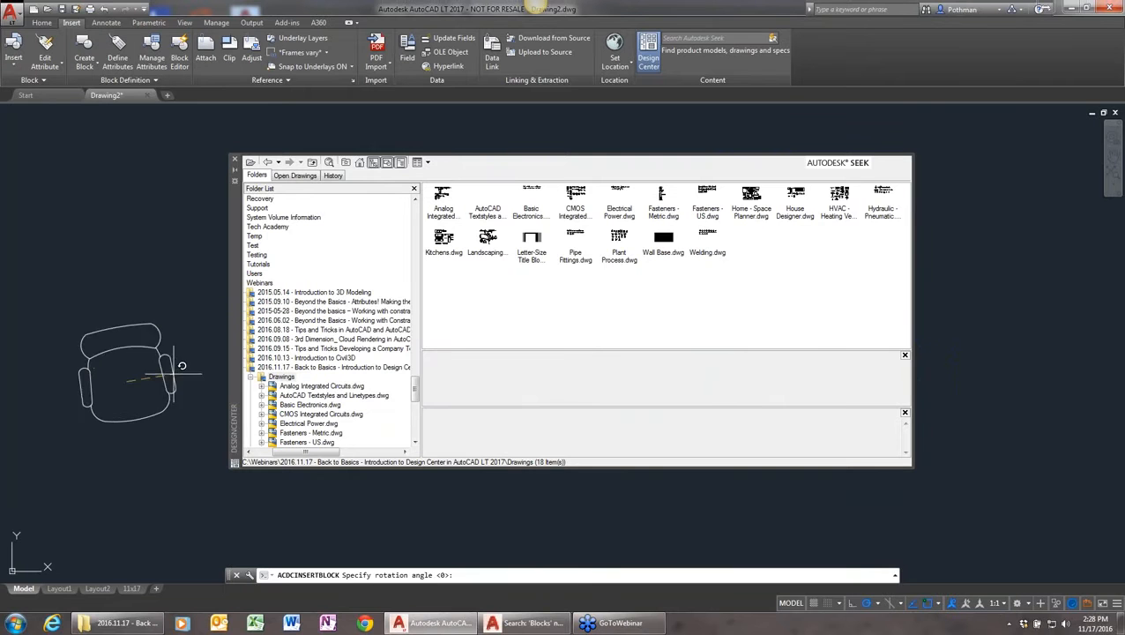
click(189, 381)
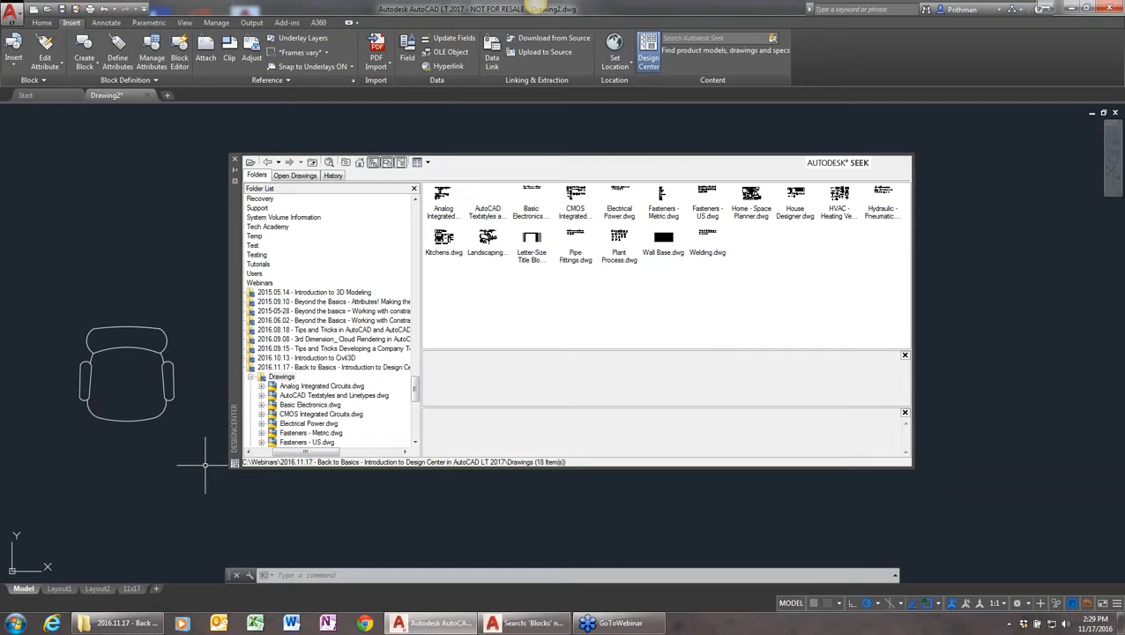
- Clear the chair search, choose Hatch Pattern Files as the content to look for, and close the Search dialog without searching
click(328, 163)
click(524, 130)
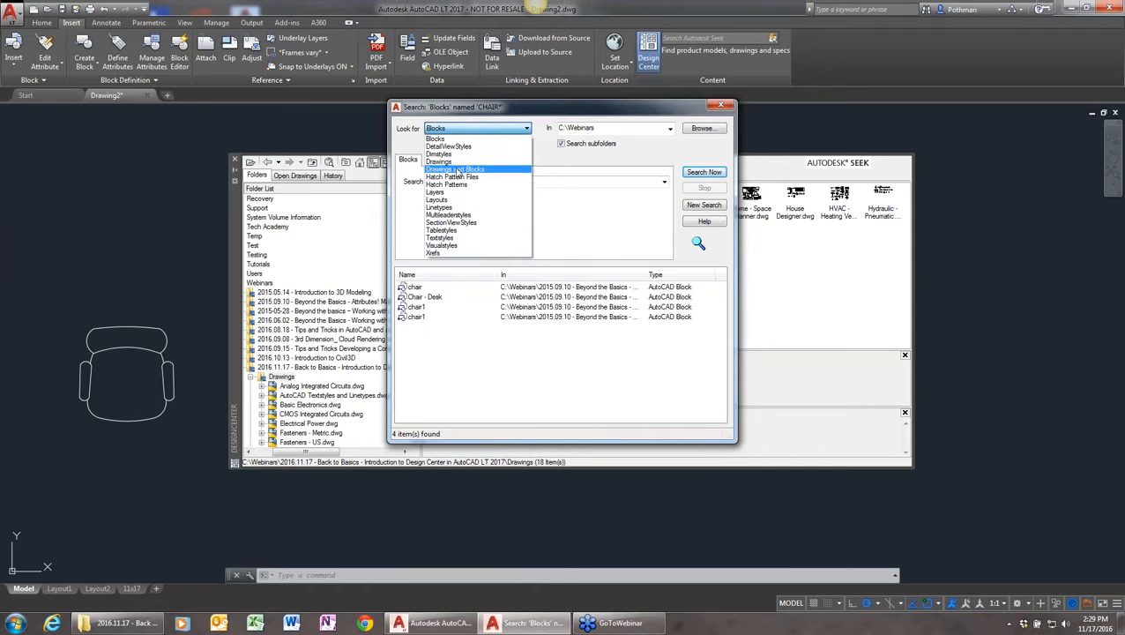
click(636, 156)
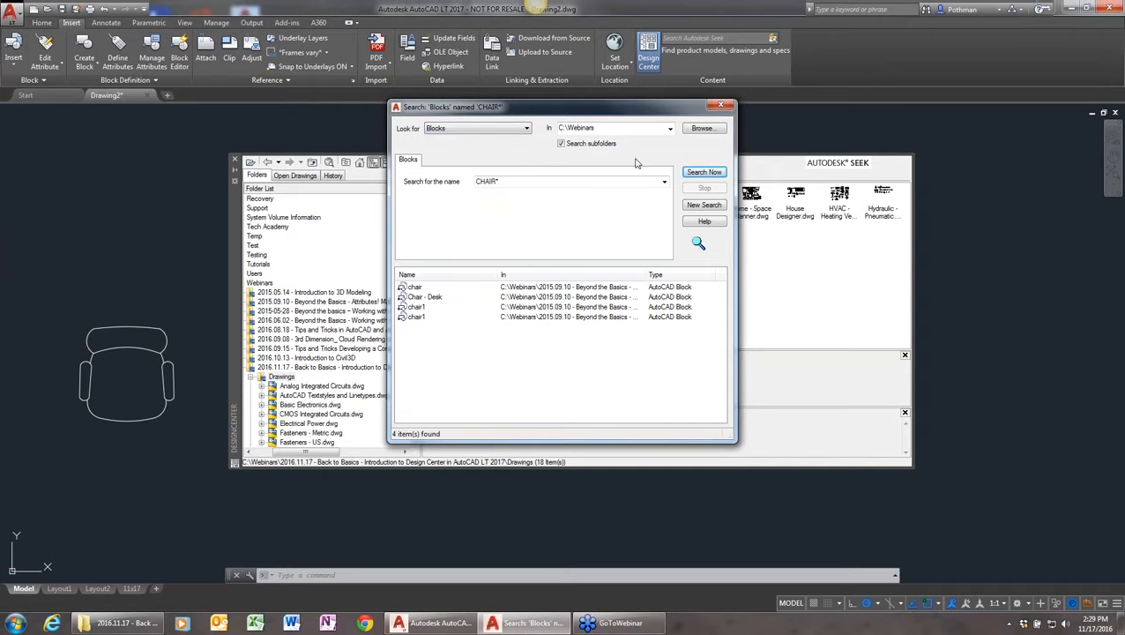
click(703, 205)
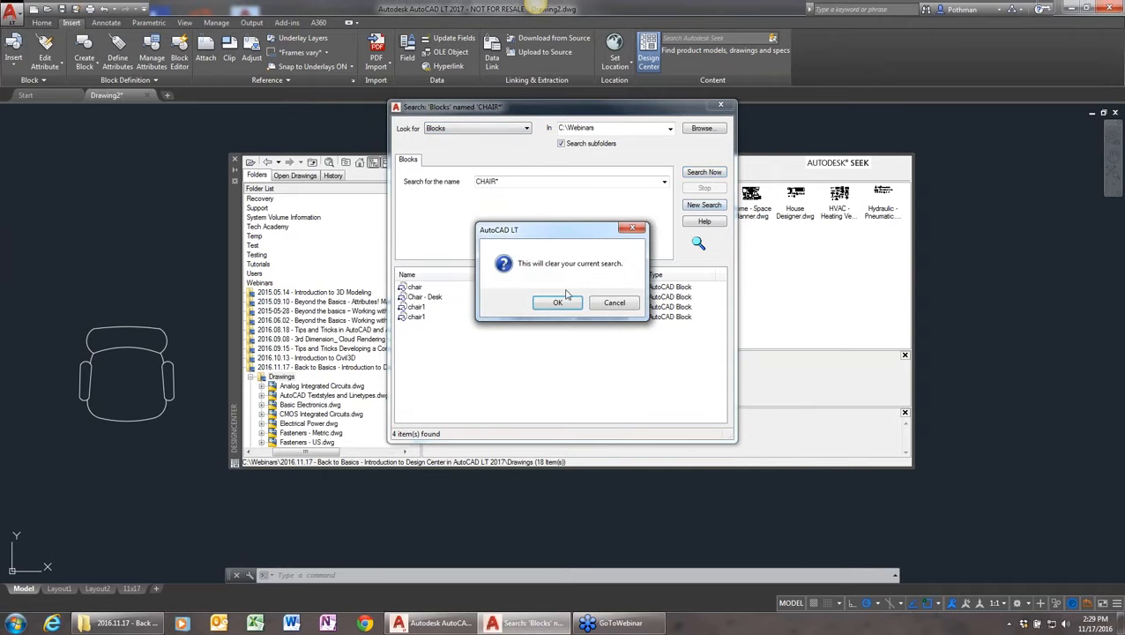
click(559, 303)
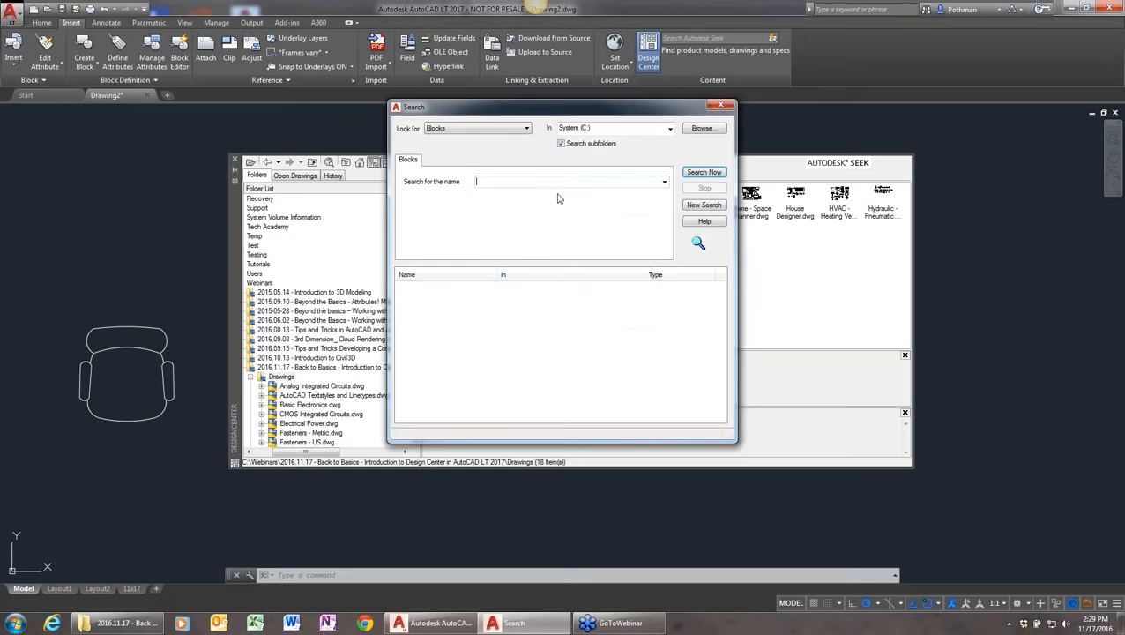
click(501, 127)
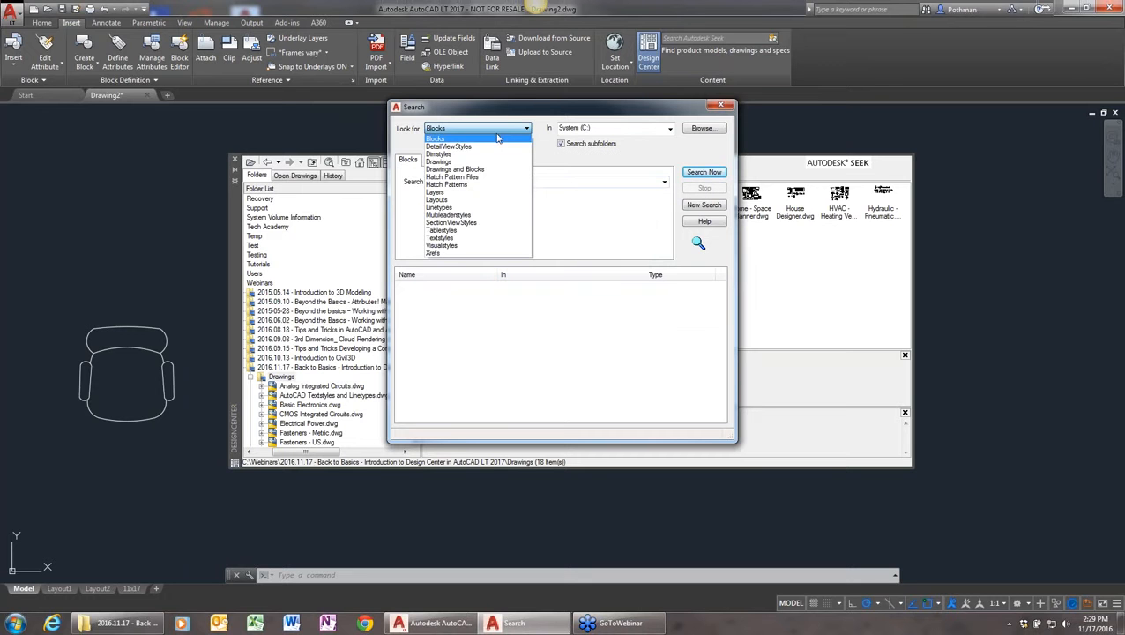
click(472, 177)
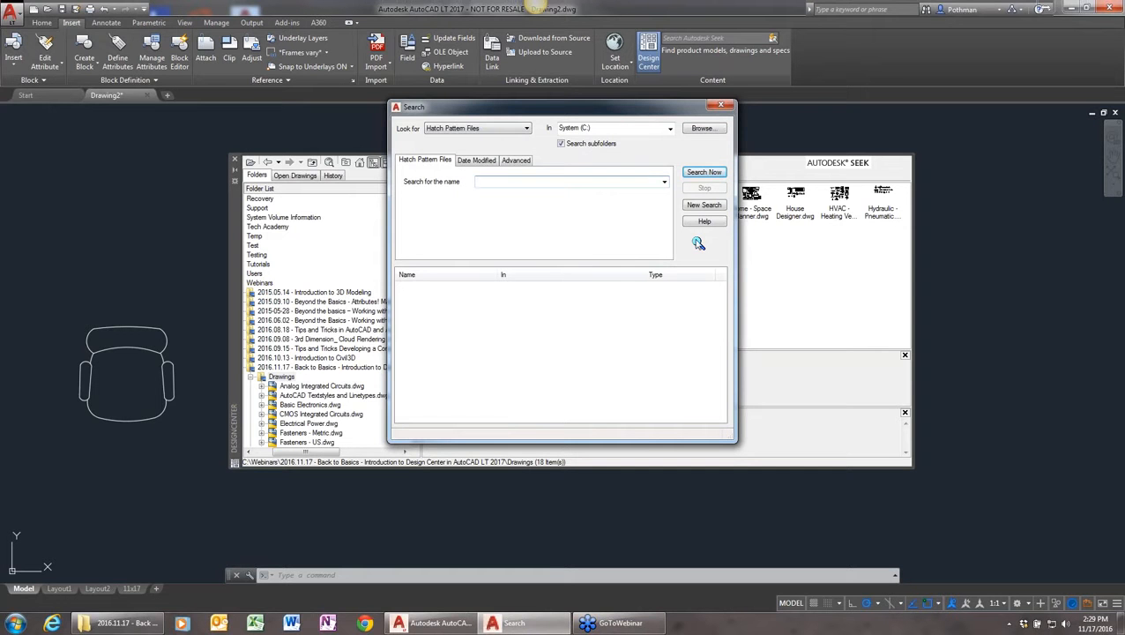
click(721, 105)
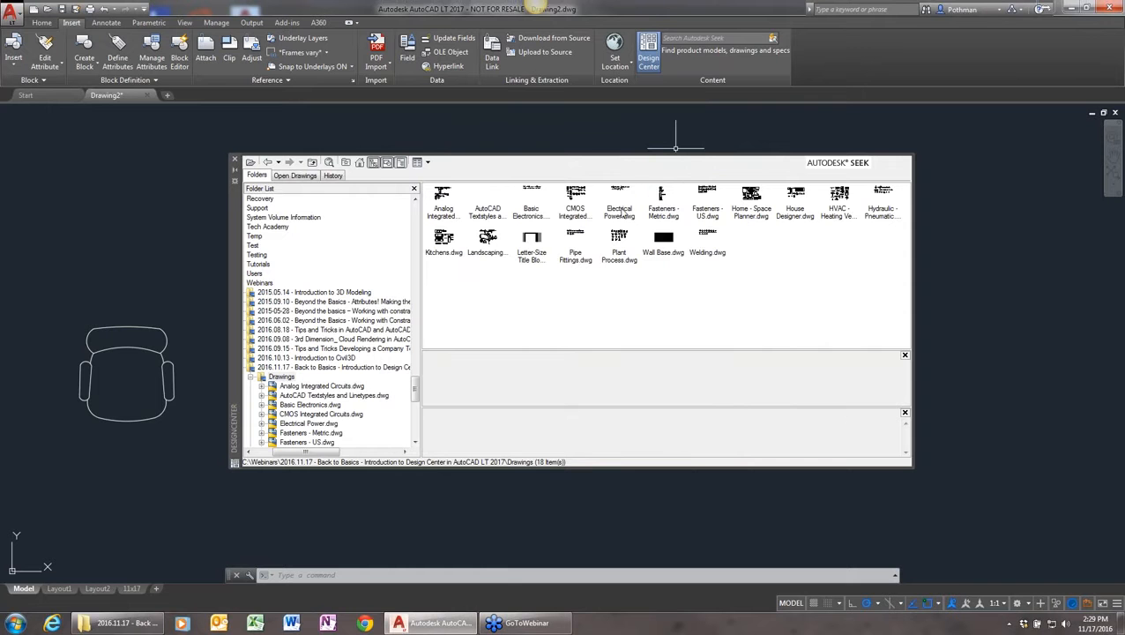
- Erase the inserted chair block from the drawing
click(177, 310)
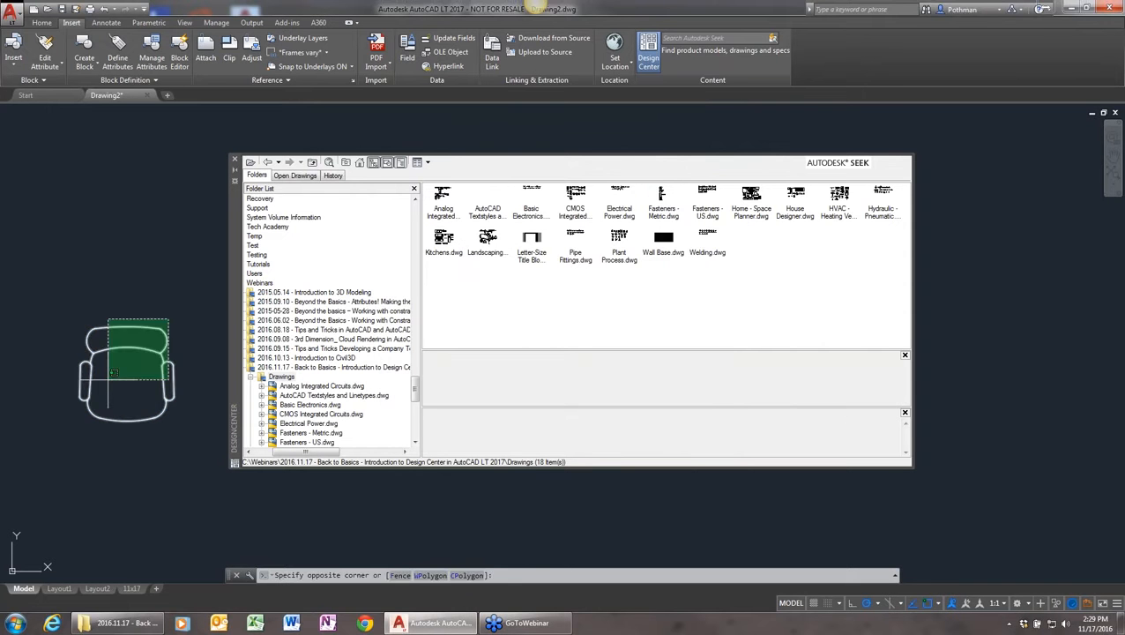
click(106, 386)
key(Delete)
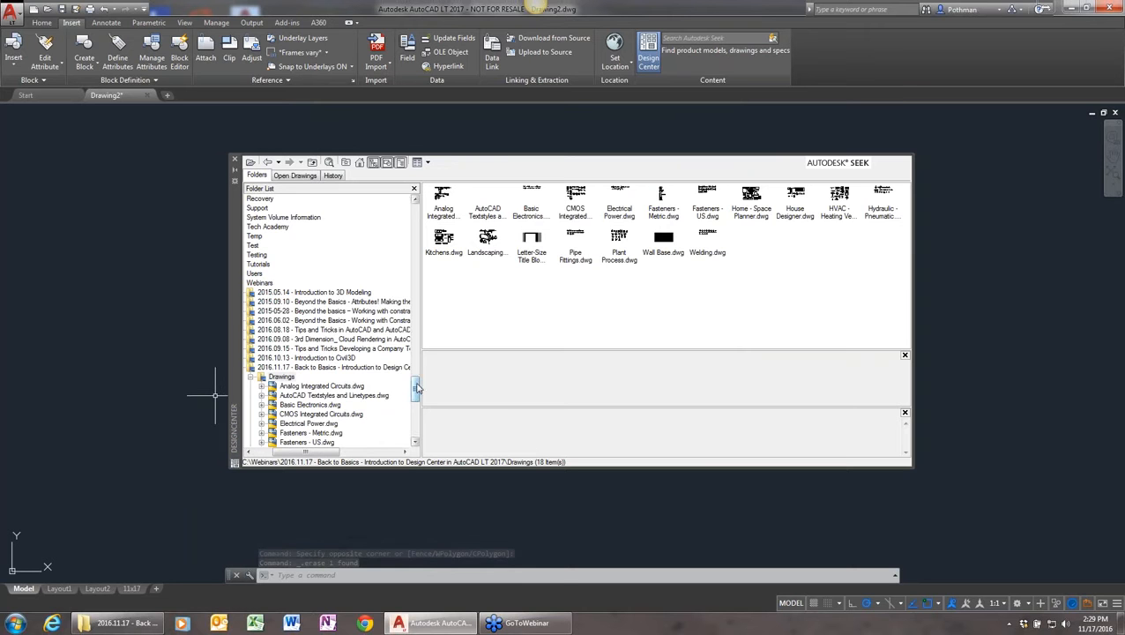
- Create a tool palette from all the blocks in House Designer.dwg in the DesignCenter folder list
drag(417, 388, 414, 402)
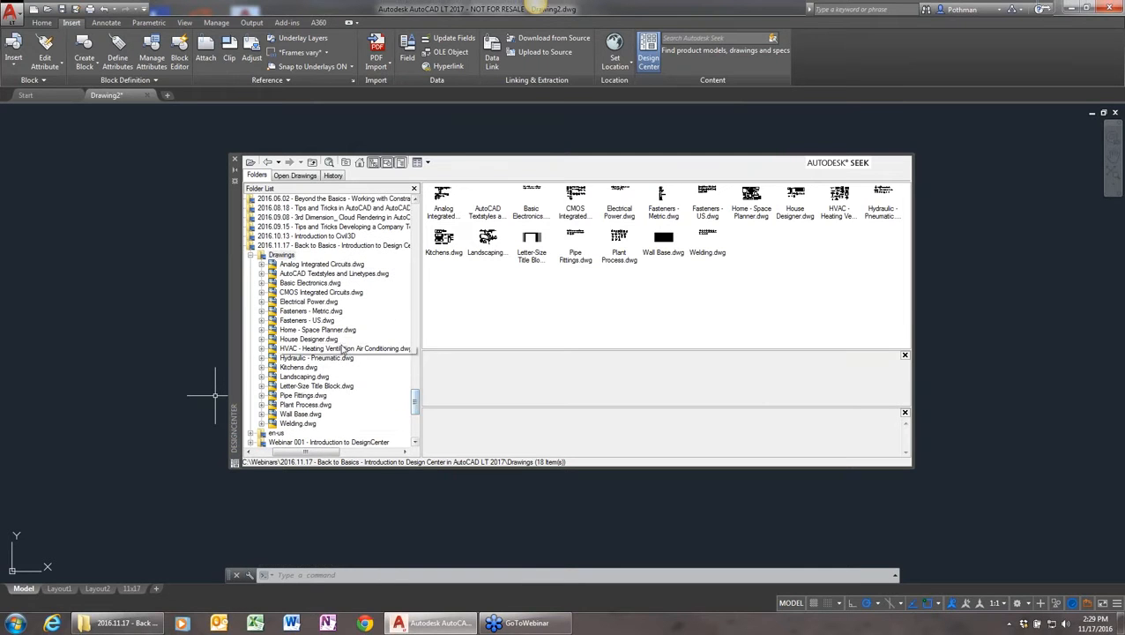
click(312, 340)
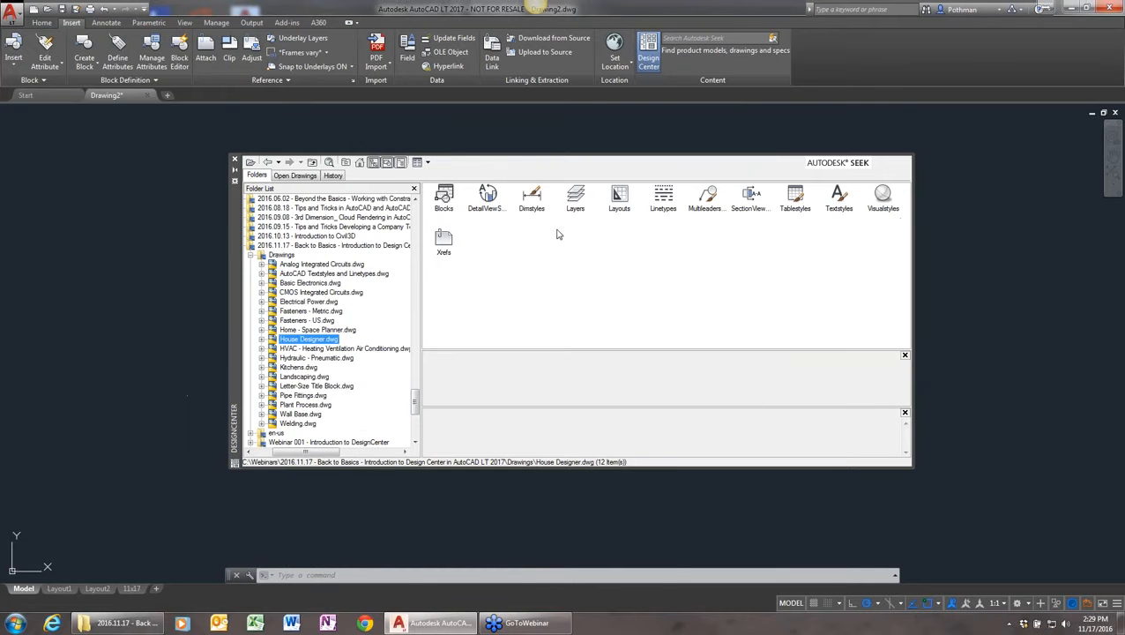
double_click(444, 198)
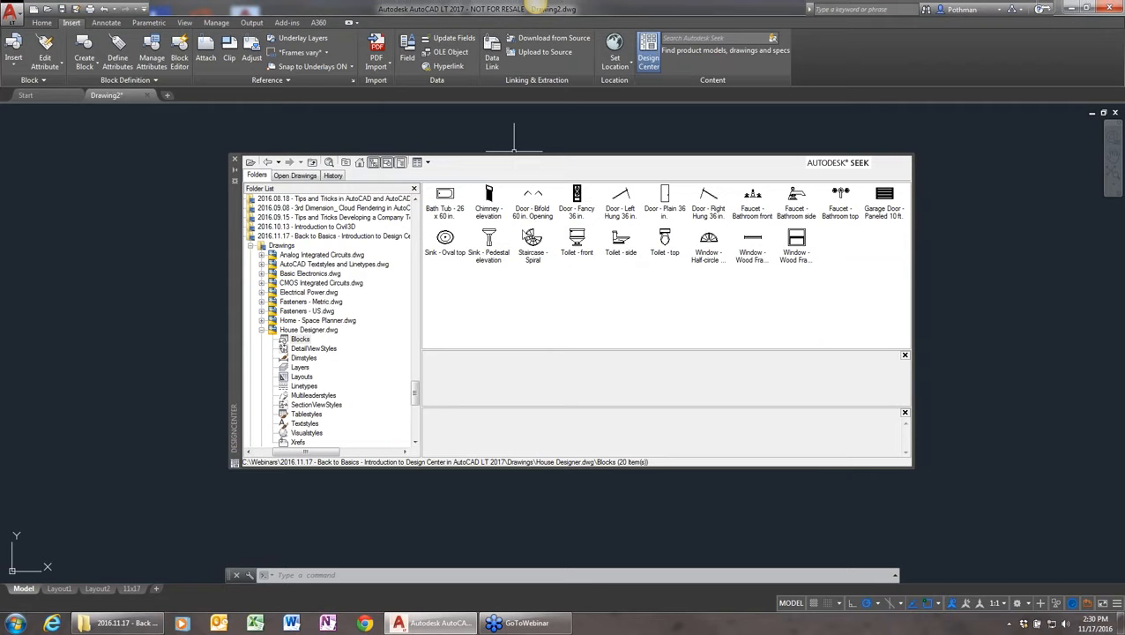
click(448, 202)
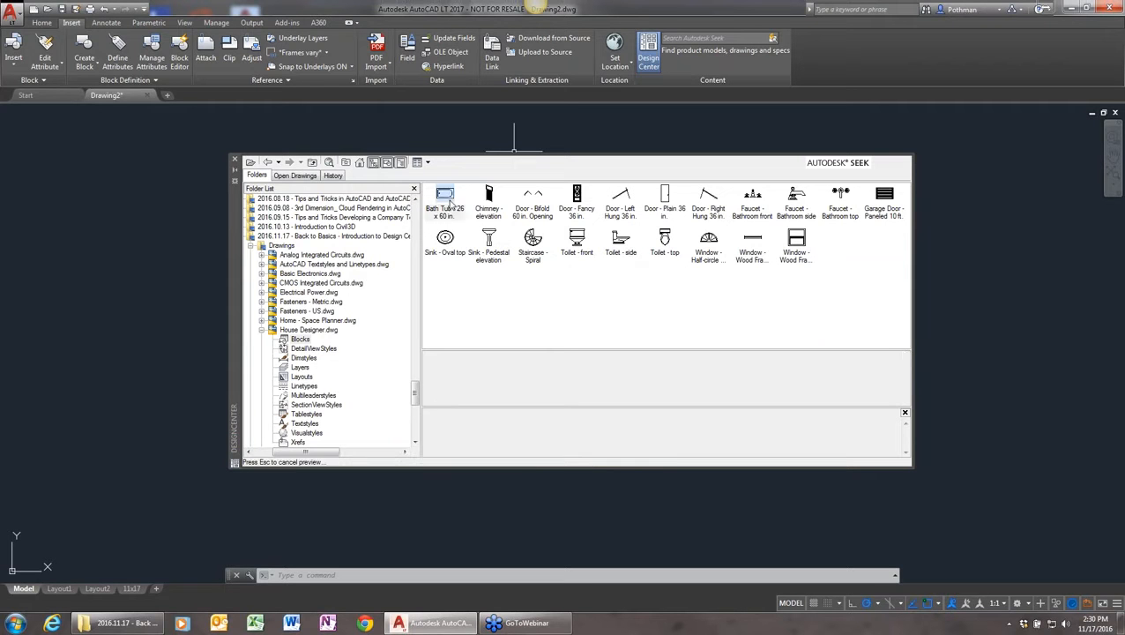
shift+click(797, 245)
right_click(800, 240)
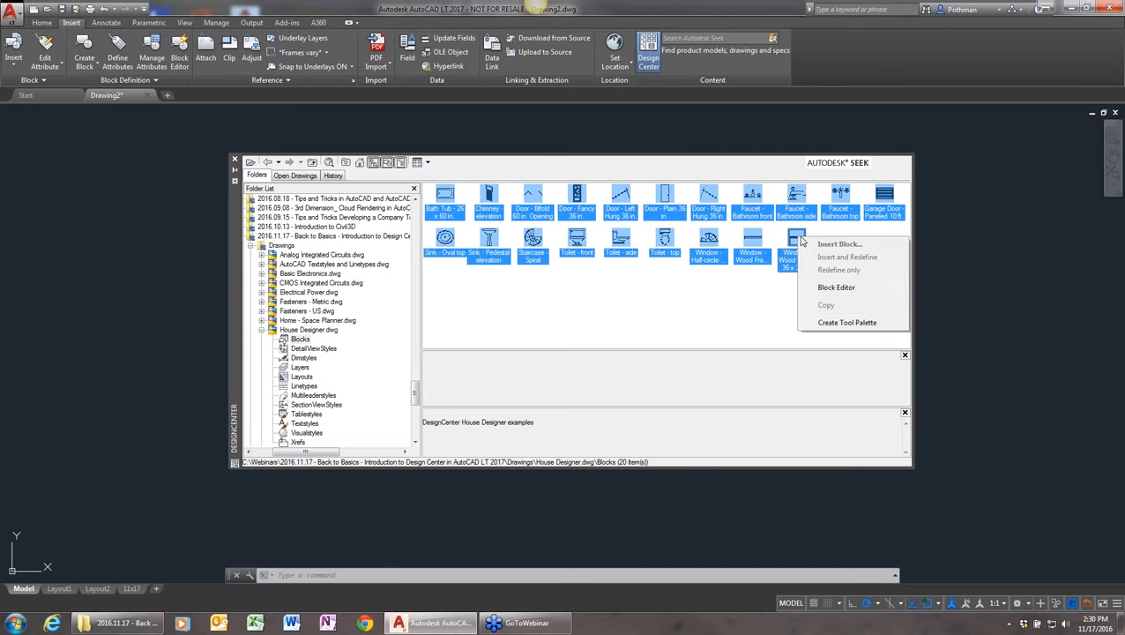
click(848, 323)
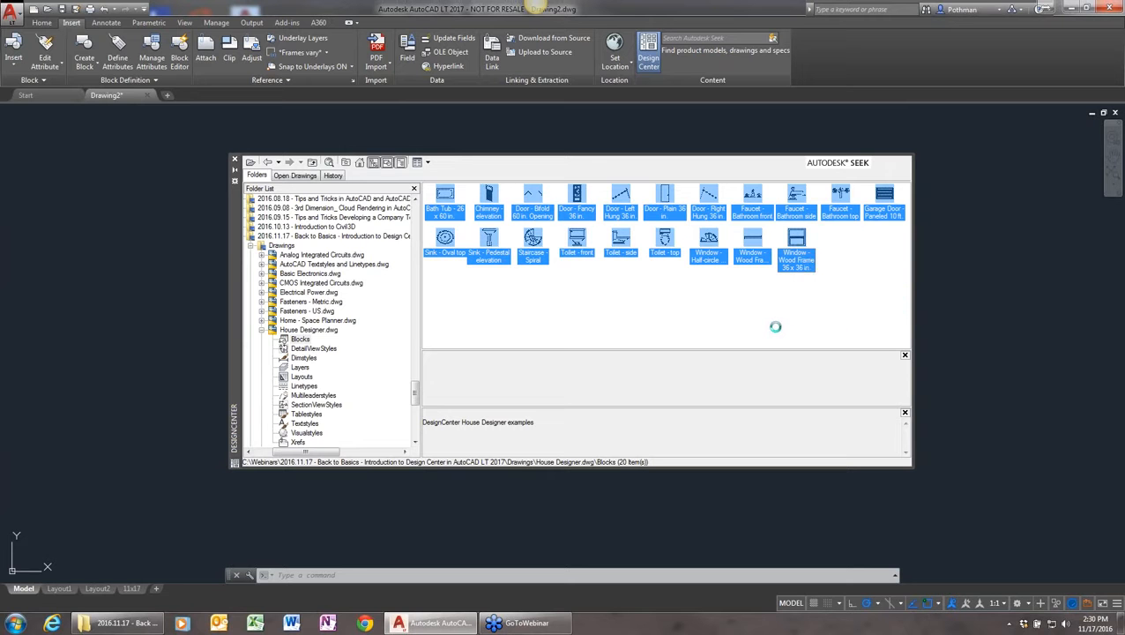
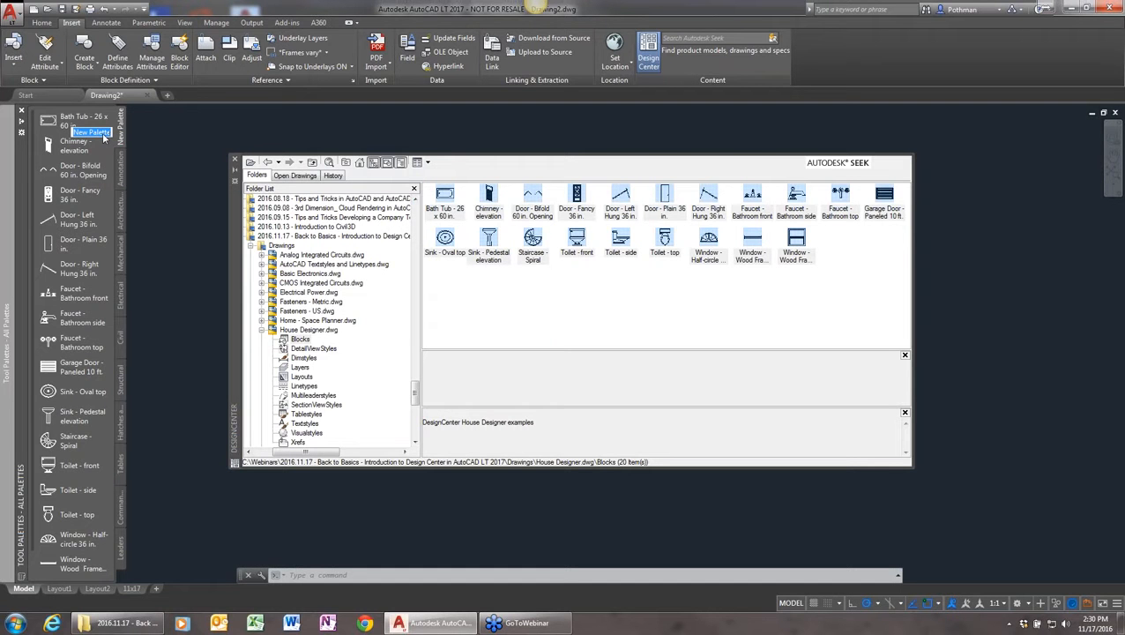
- Name the new tool palette Furniture
text(FUN)
key(BackSpace)
key(BackSpace)
key(BackSpace)
text(furniture)
key(Return)
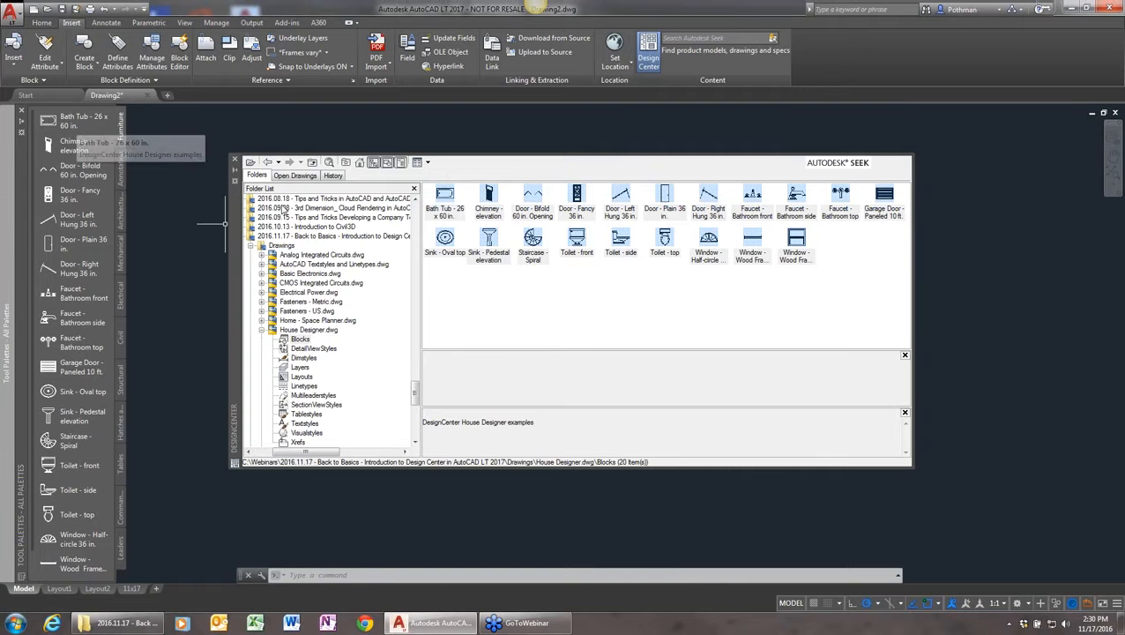
- Turn on auto-hide for the DesignCenter palette and bring the whole floor plan into view beside the expanded Furniture tool palette
click(234, 169)
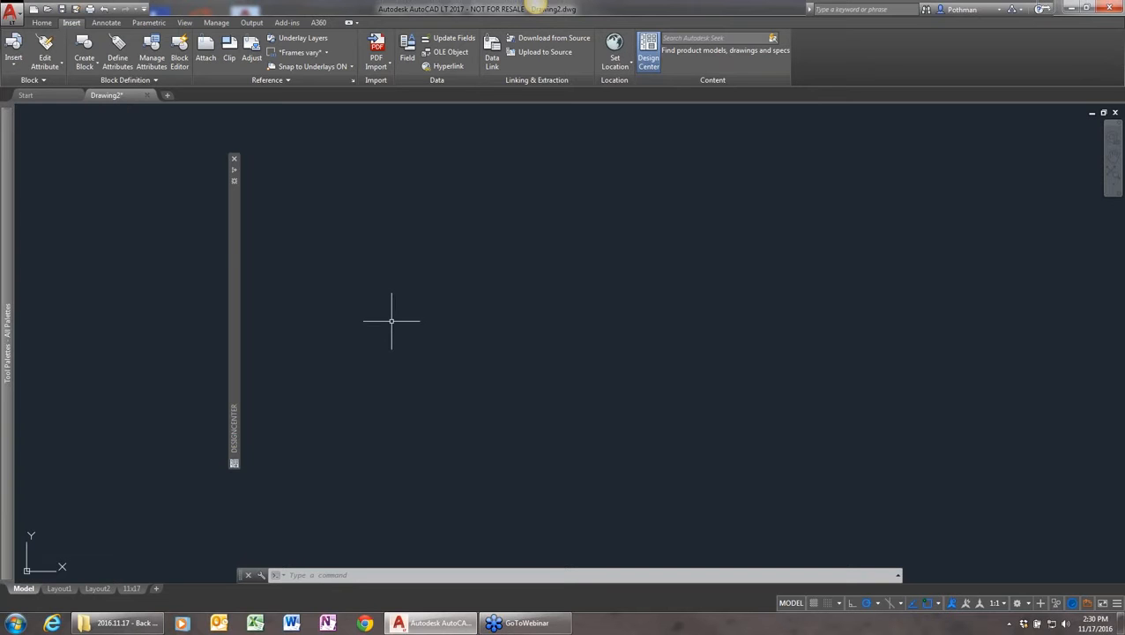
text(z)
key(Return)
text(e)
key(Return)
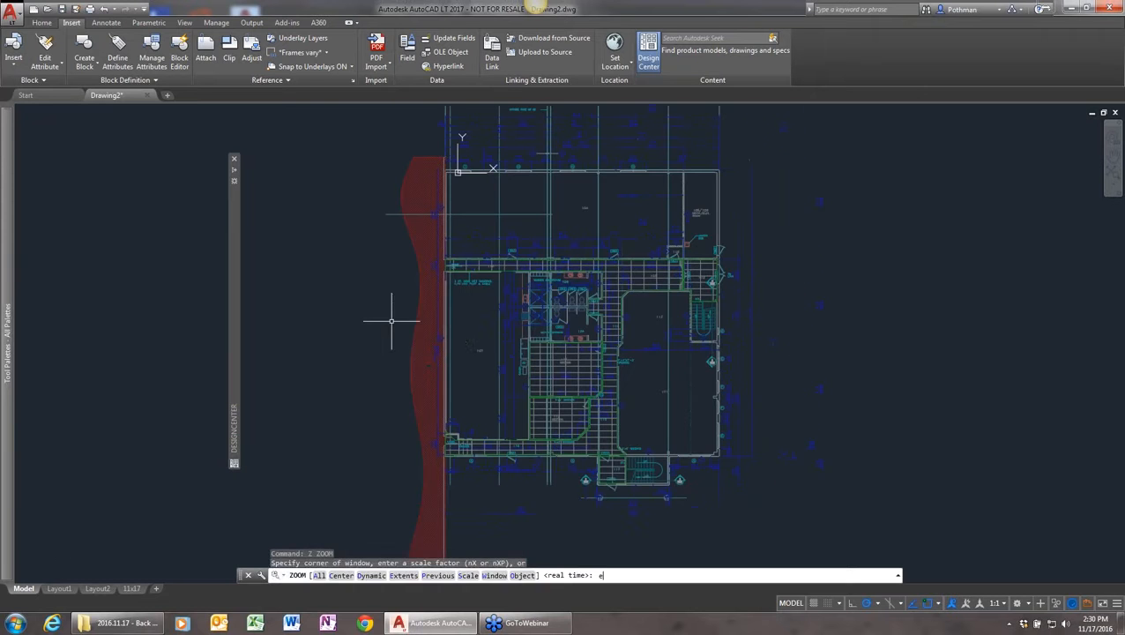
key(Return)
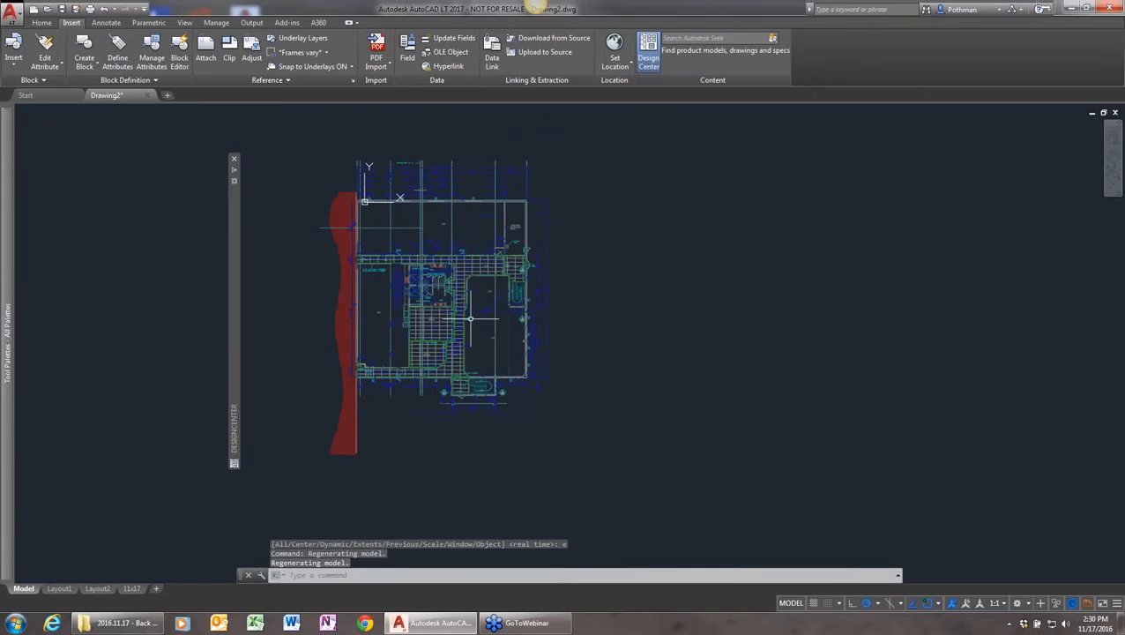
scroll(470, 319, up, 2)
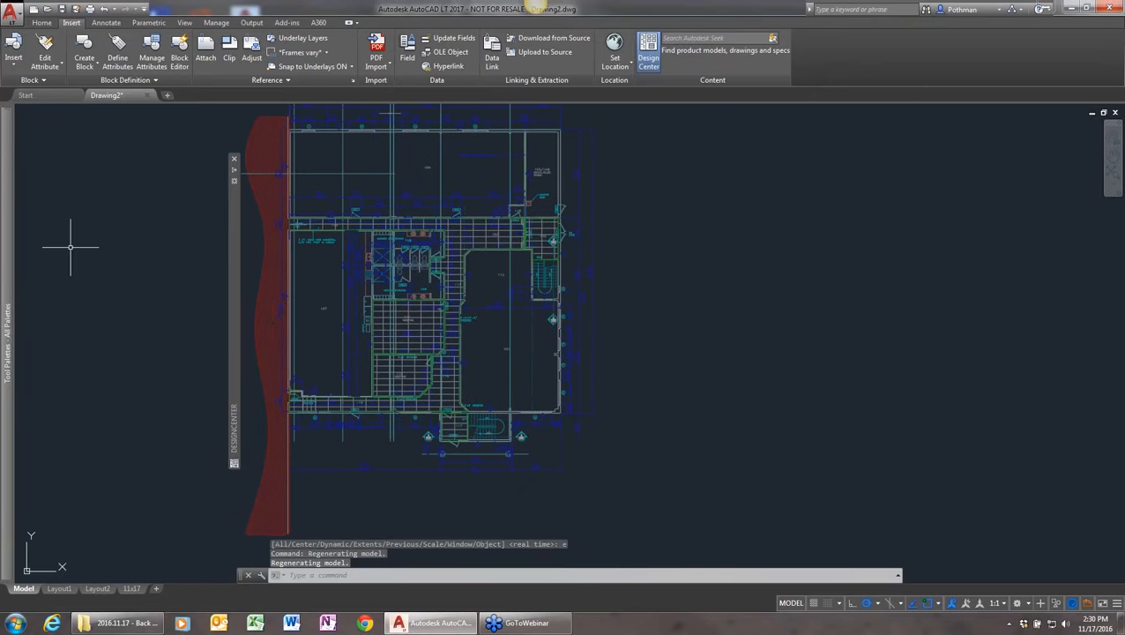
mouse_move(9, 247)
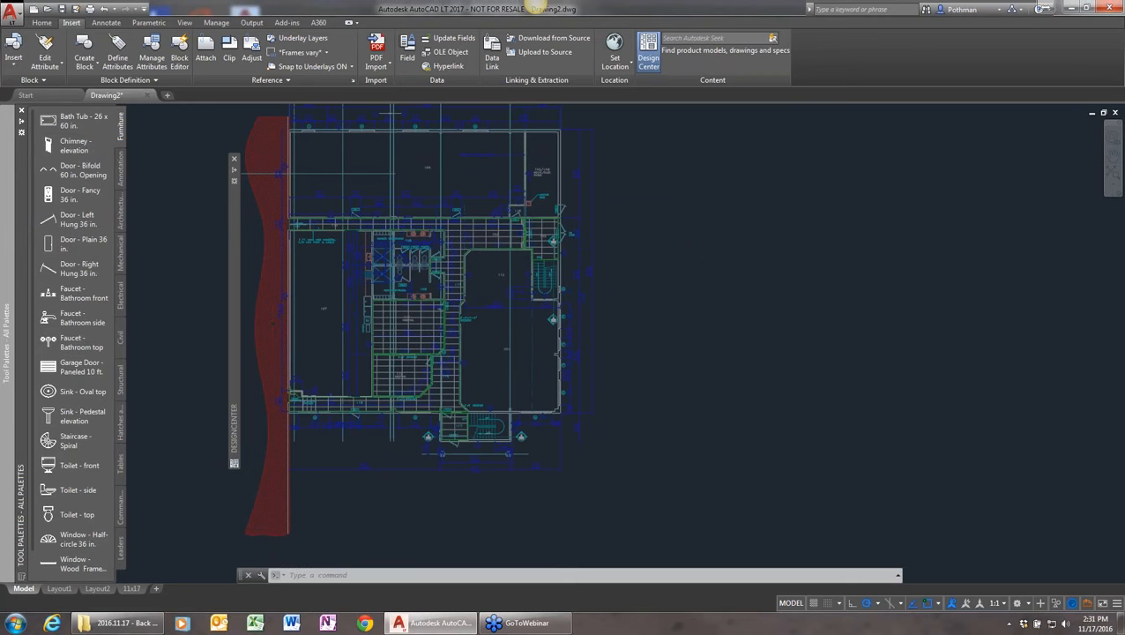
- Rename the Furniture tool palette as PlumbingFixture
right_click(121, 125)
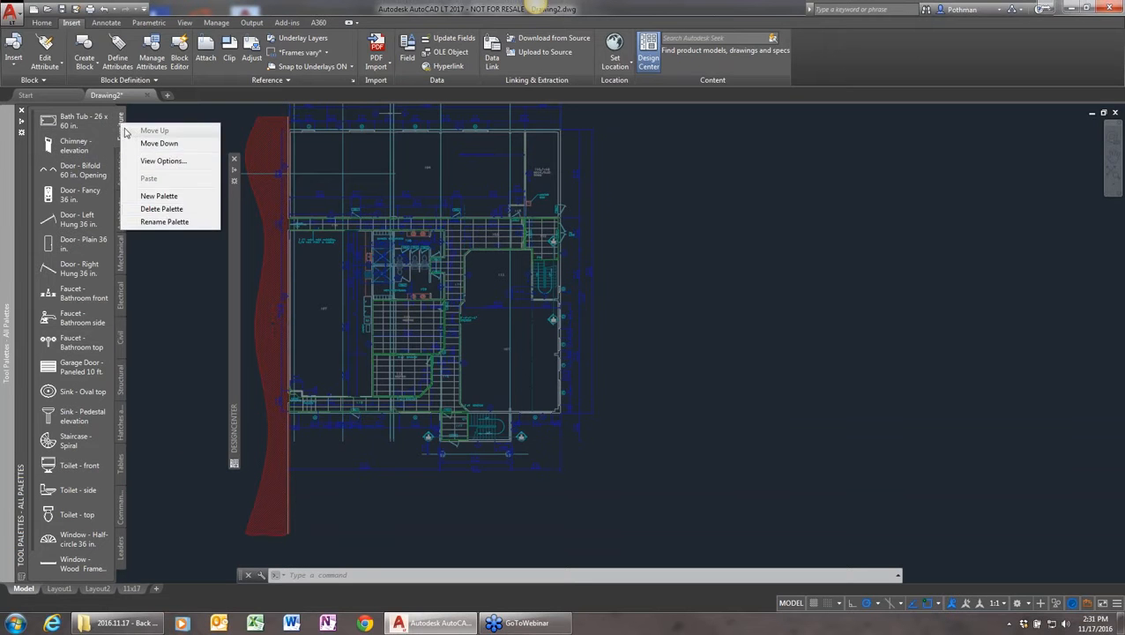
click(166, 222)
text(Plu)
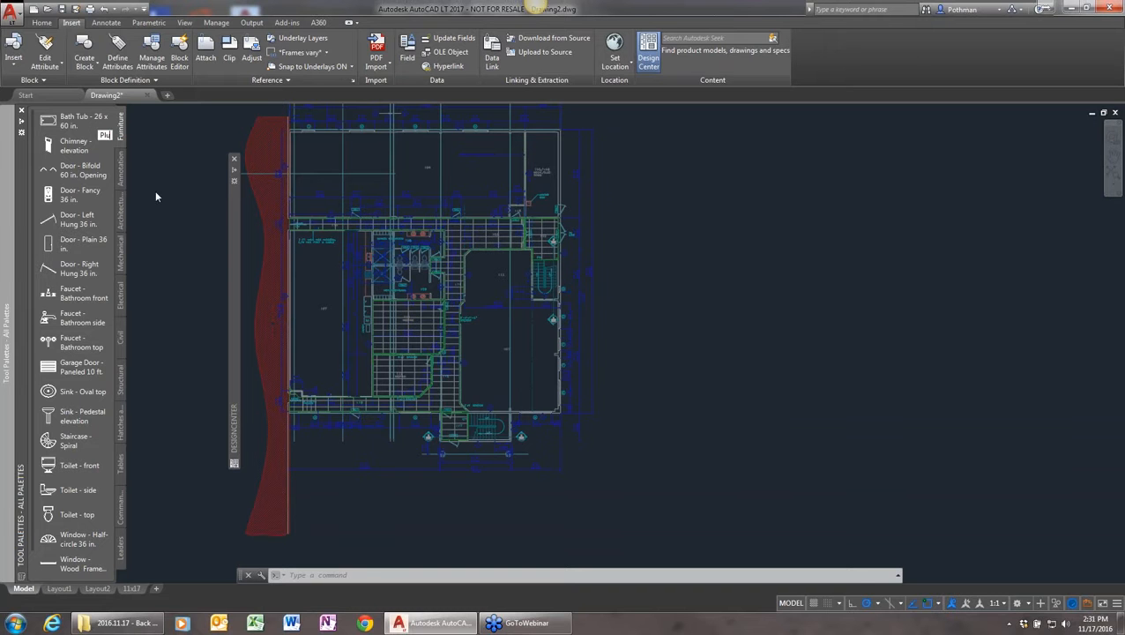
text(mbingFixture)
key(Return)
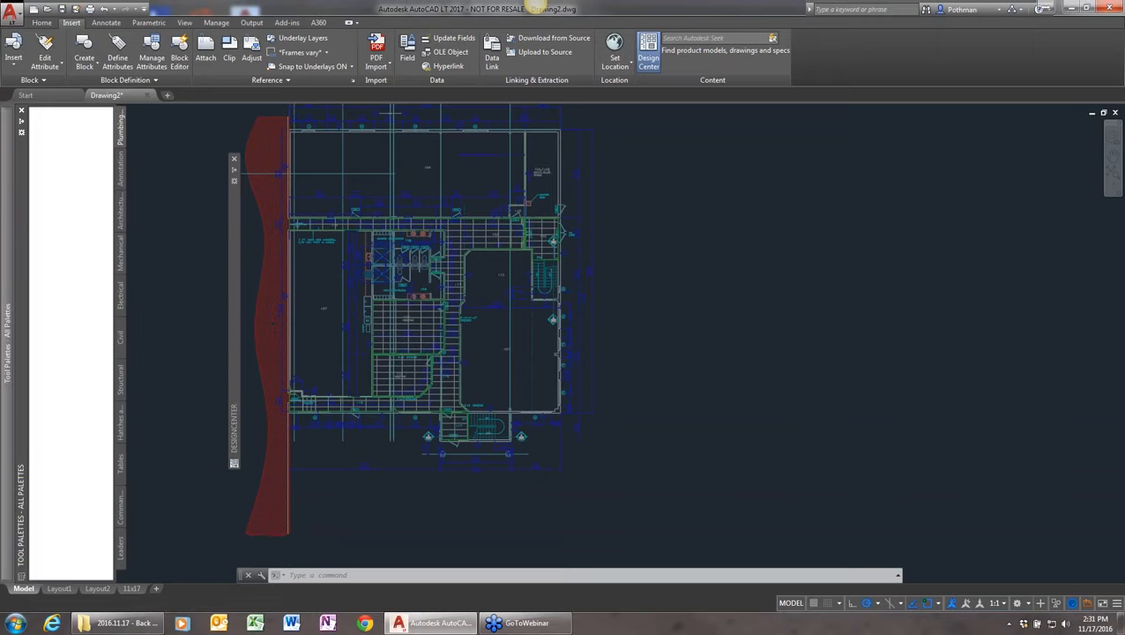
- In the tool properties of the Bath Tub - 26 x 60 in. block, set the layer to Arch_Plan_Shower
right_click(59, 126)
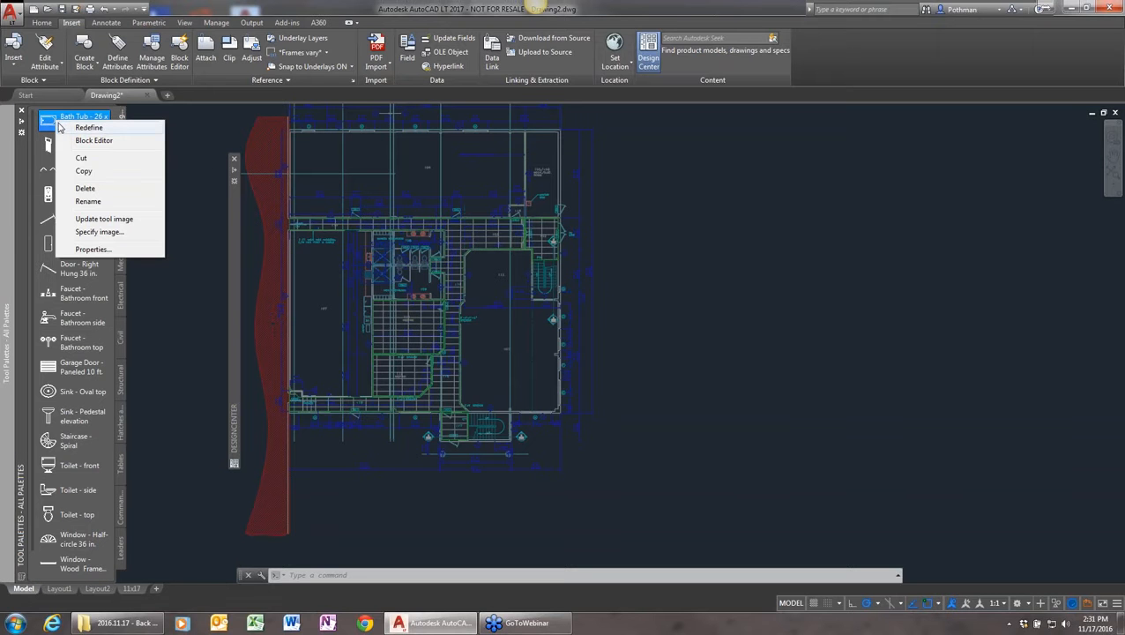
click(97, 250)
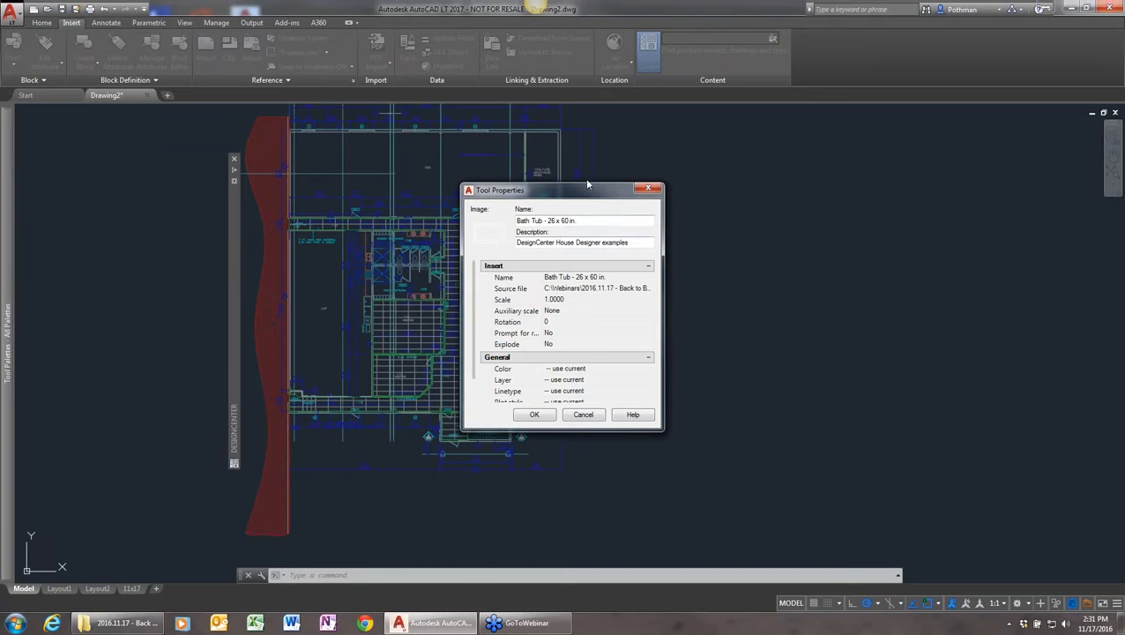
drag(586, 184, 583, 72)
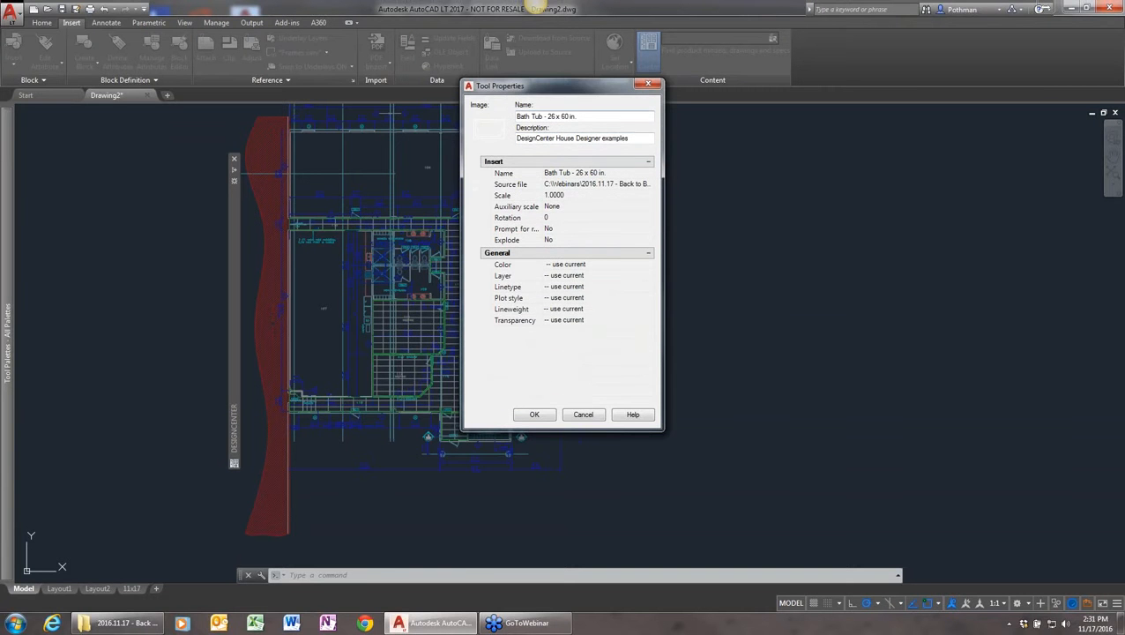
click(603, 277)
click(649, 276)
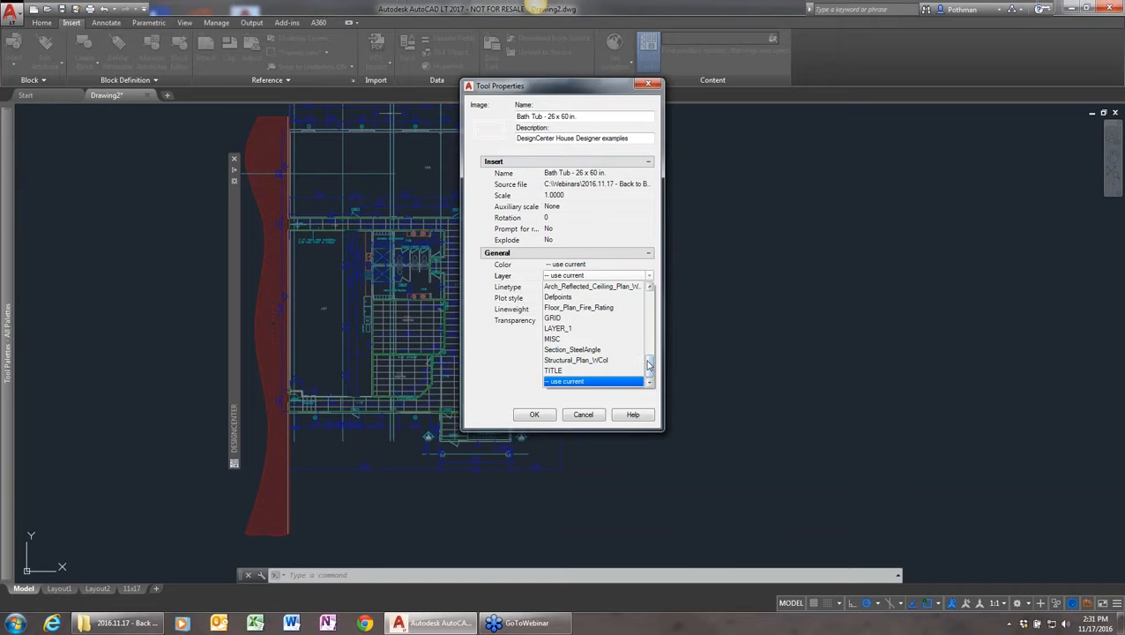
drag(649, 365, 651, 334)
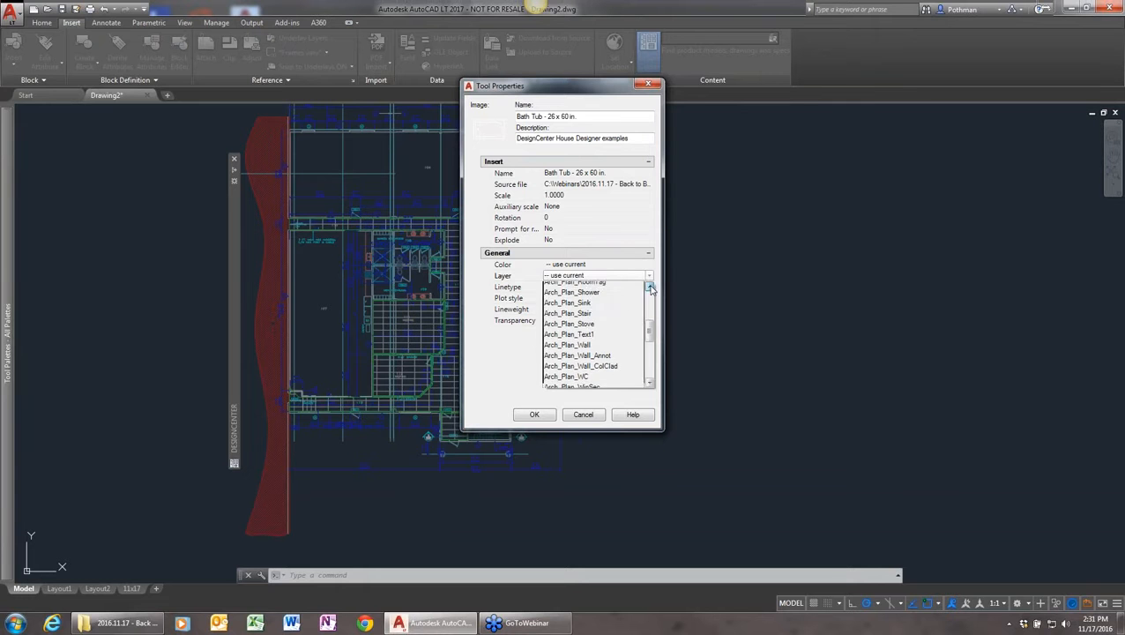
click(603, 300)
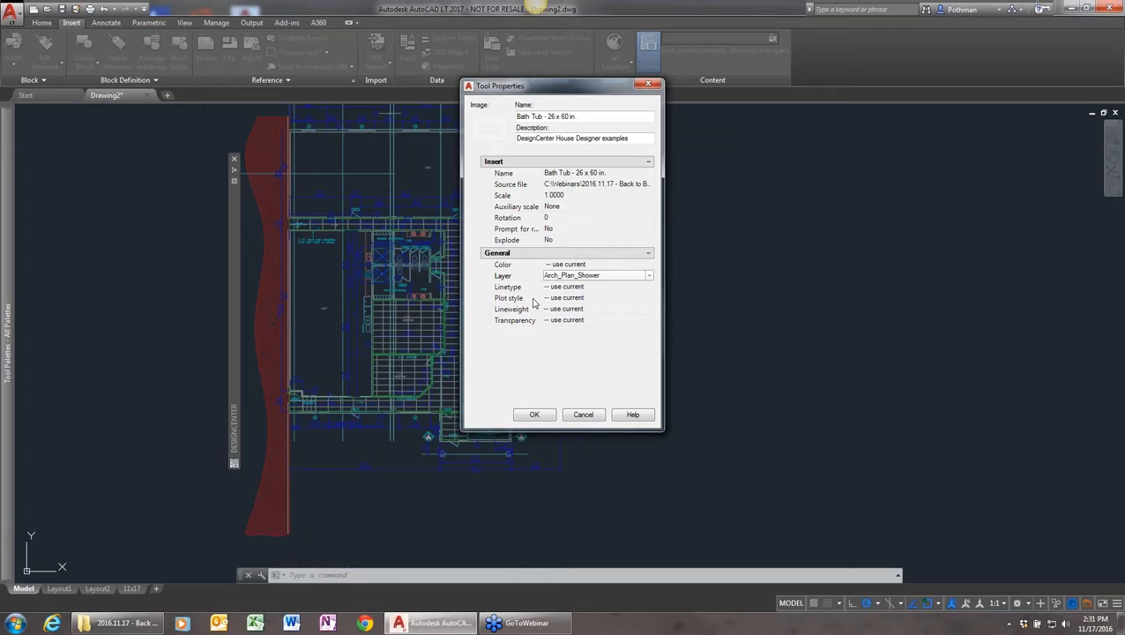
- Set the bath tub tool to prompt for rotation on insertion and apply the tool properties
click(557, 218)
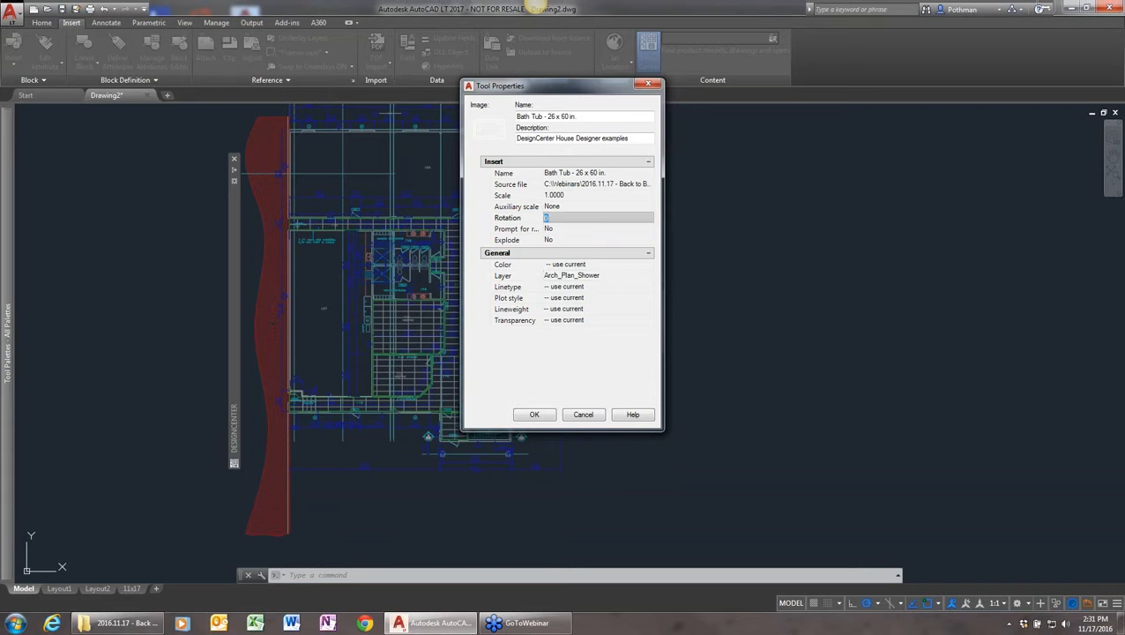
click(573, 229)
click(571, 229)
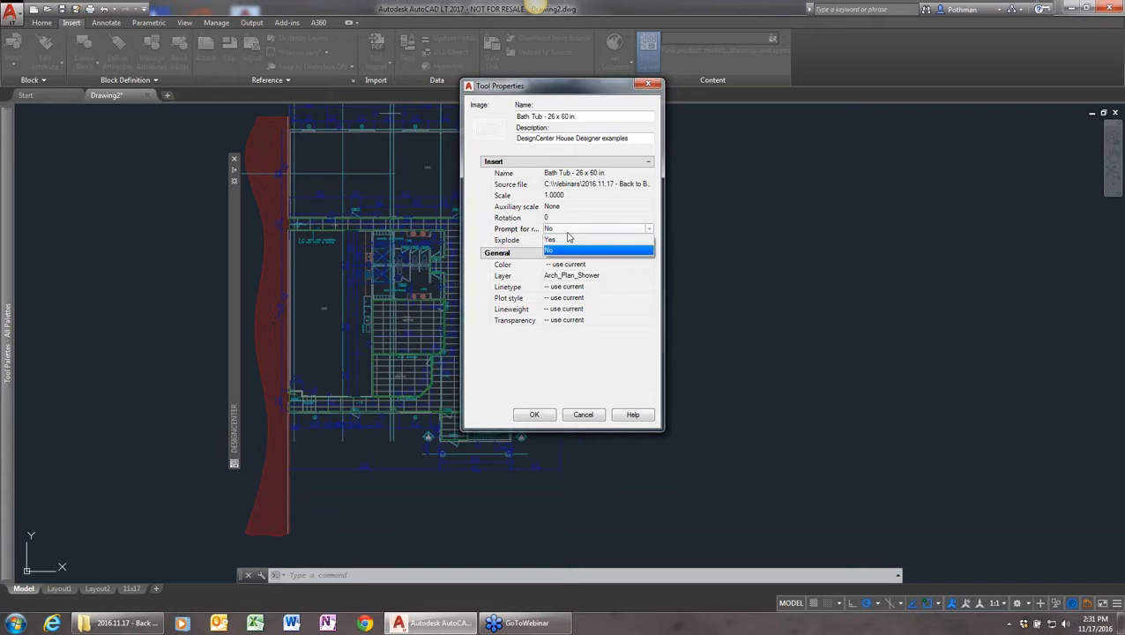
click(565, 240)
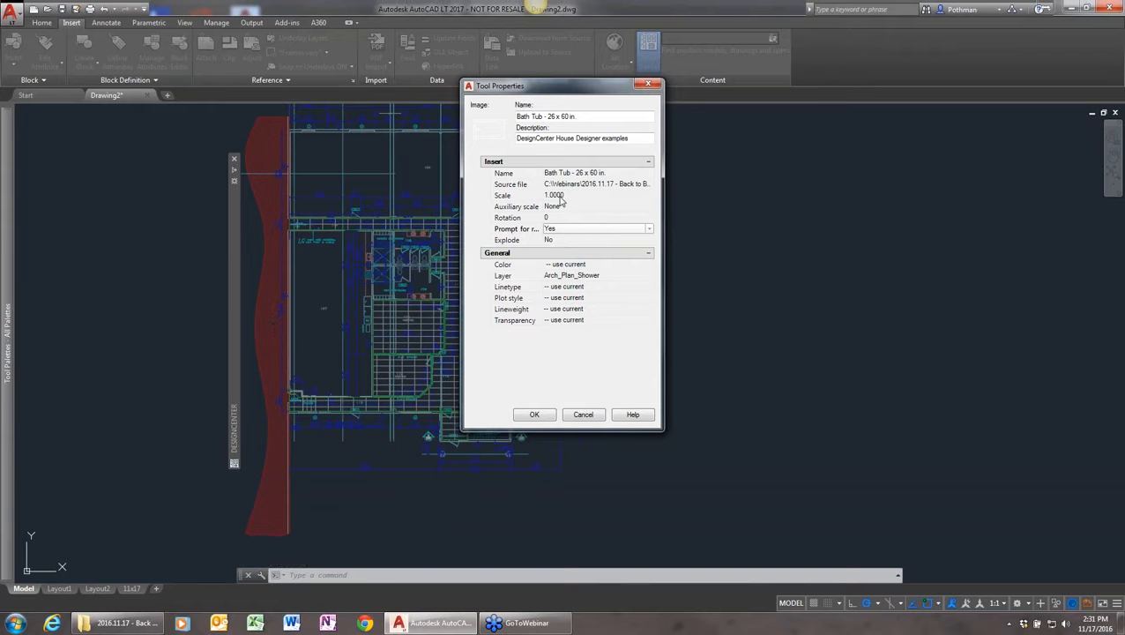
click(536, 416)
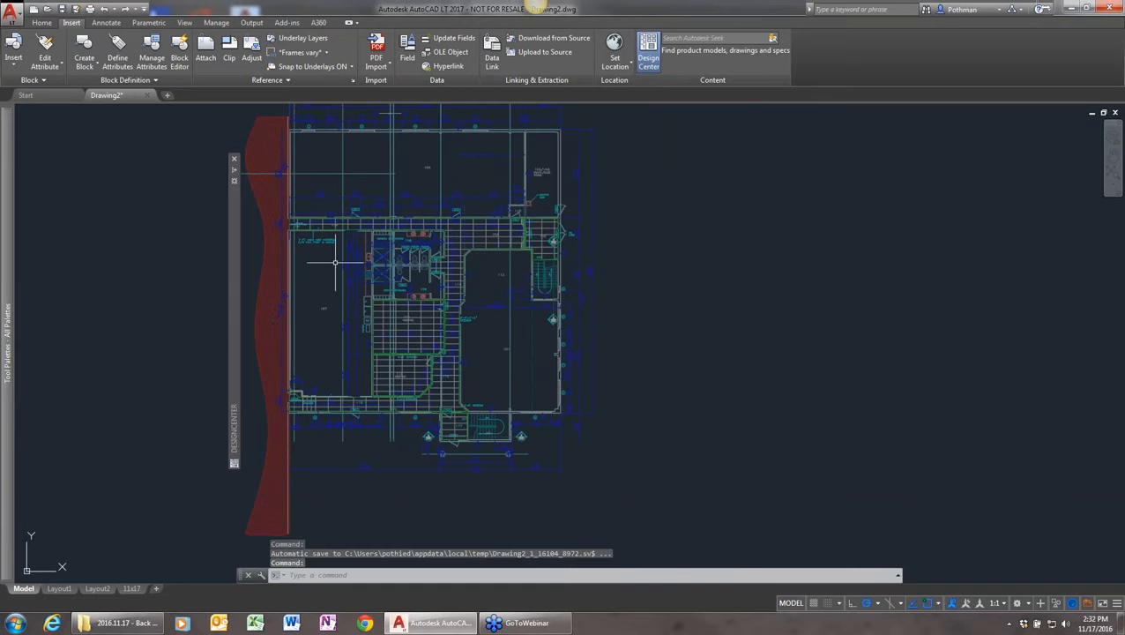
- Insert the bath tub from the tool palette into room 113 at the default rotation angle and check its layer
scroll(335, 263, up, 3)
middle_drag(728, 331, 595, 332)
scroll(542, 363, up, 2)
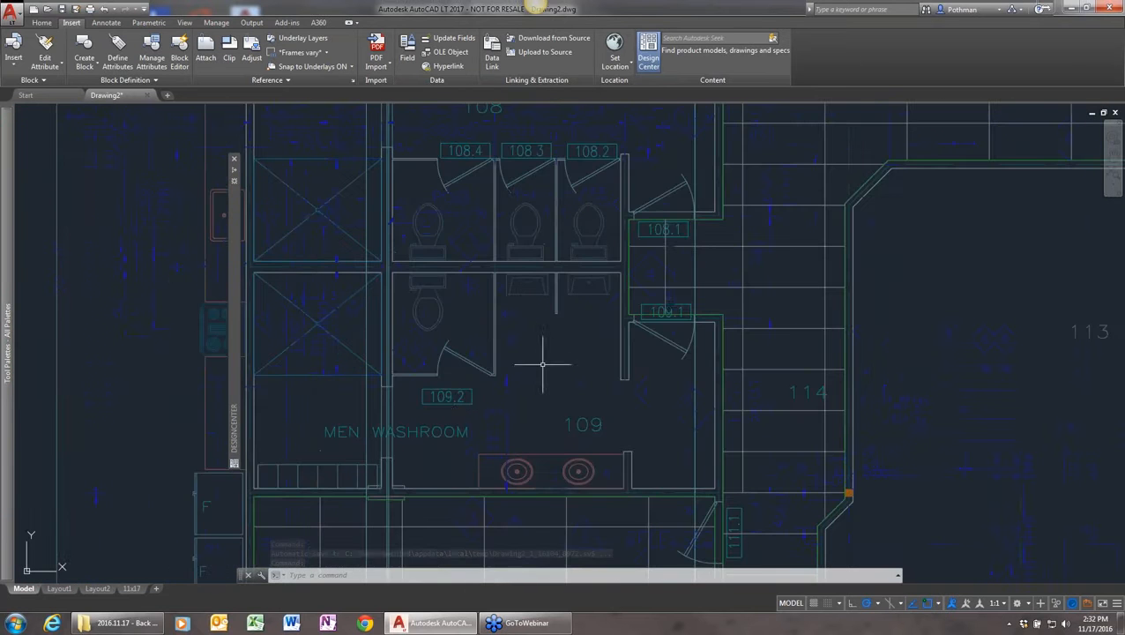
scroll(448, 408, down, 4)
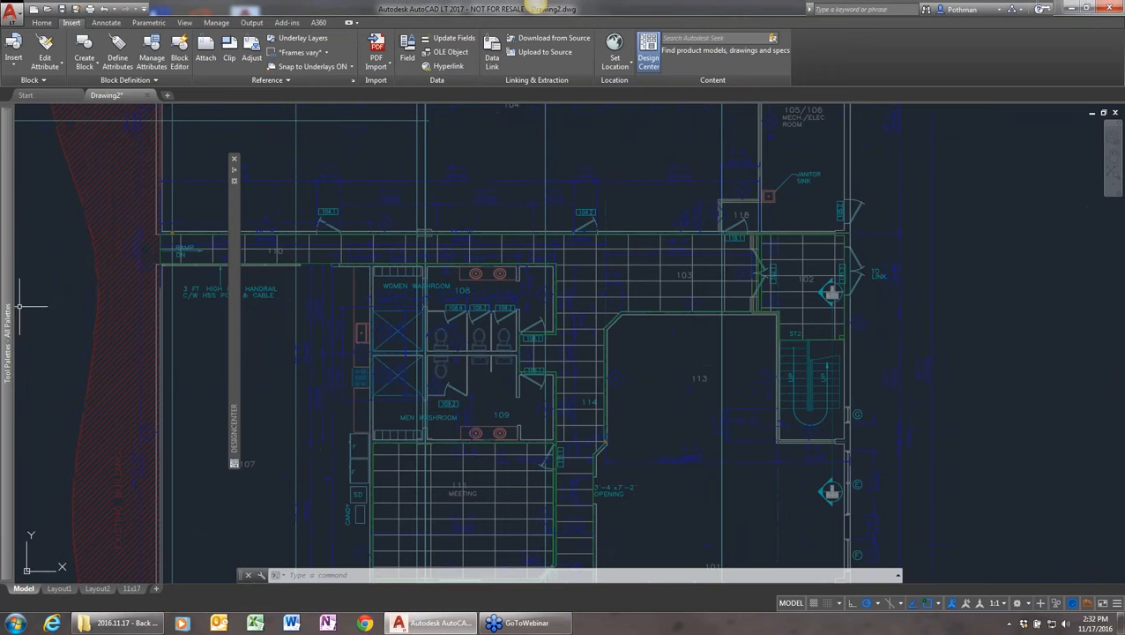
mouse_move(7, 306)
click(78, 127)
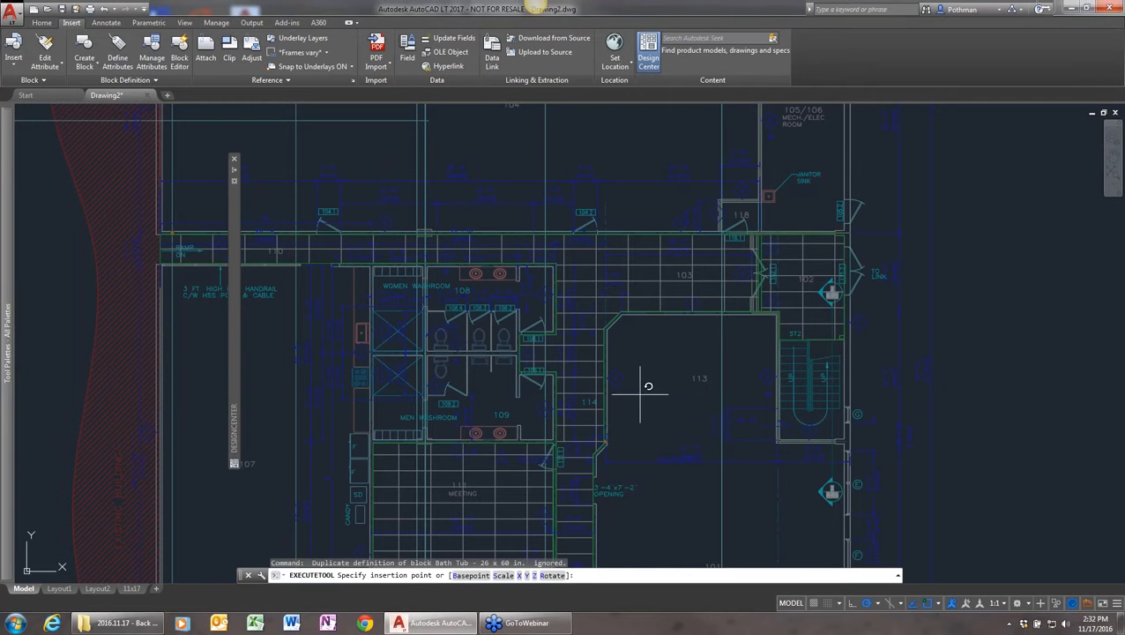
click(646, 393)
key(Return)
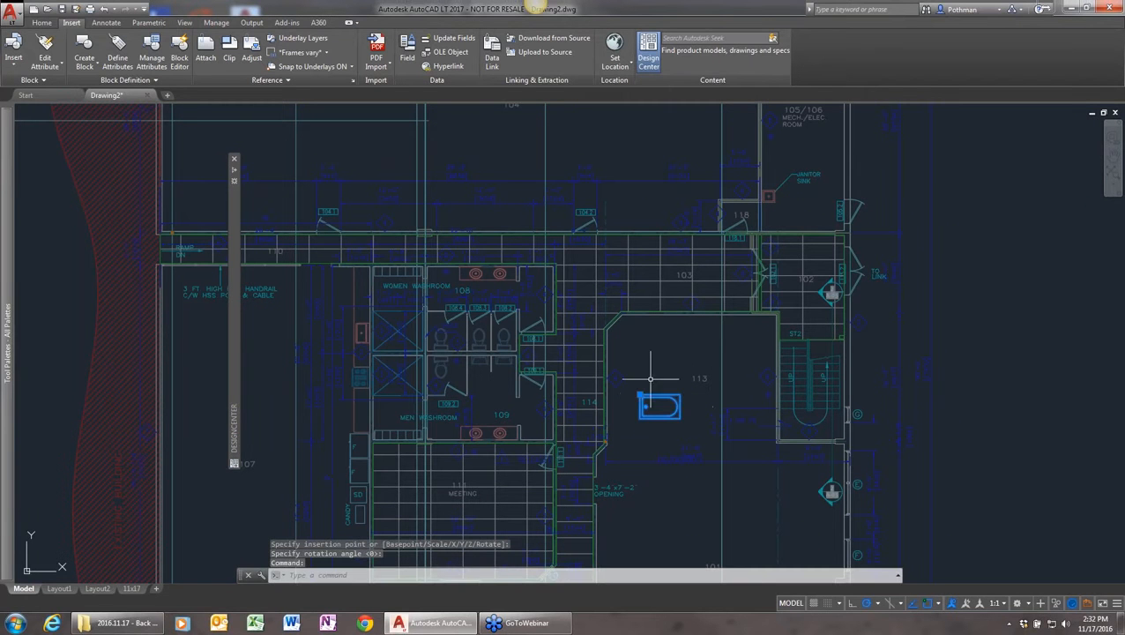
click(41, 23)
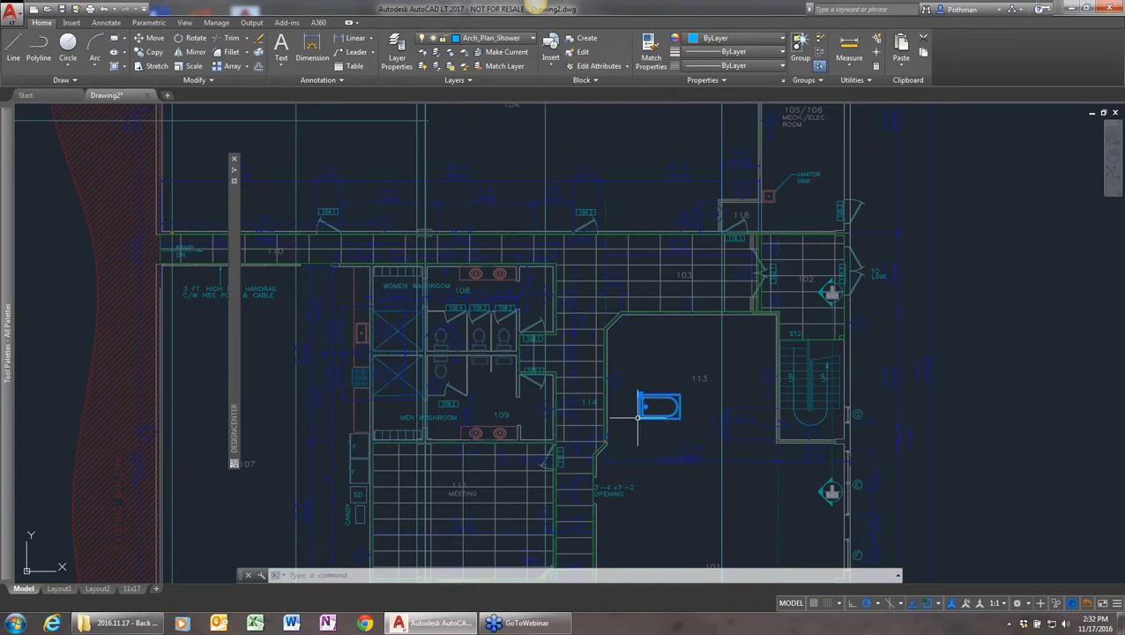
- Keep the docked tool palette permanently open and add a separator below the Bath Tub tool
mouse_move(17, 366)
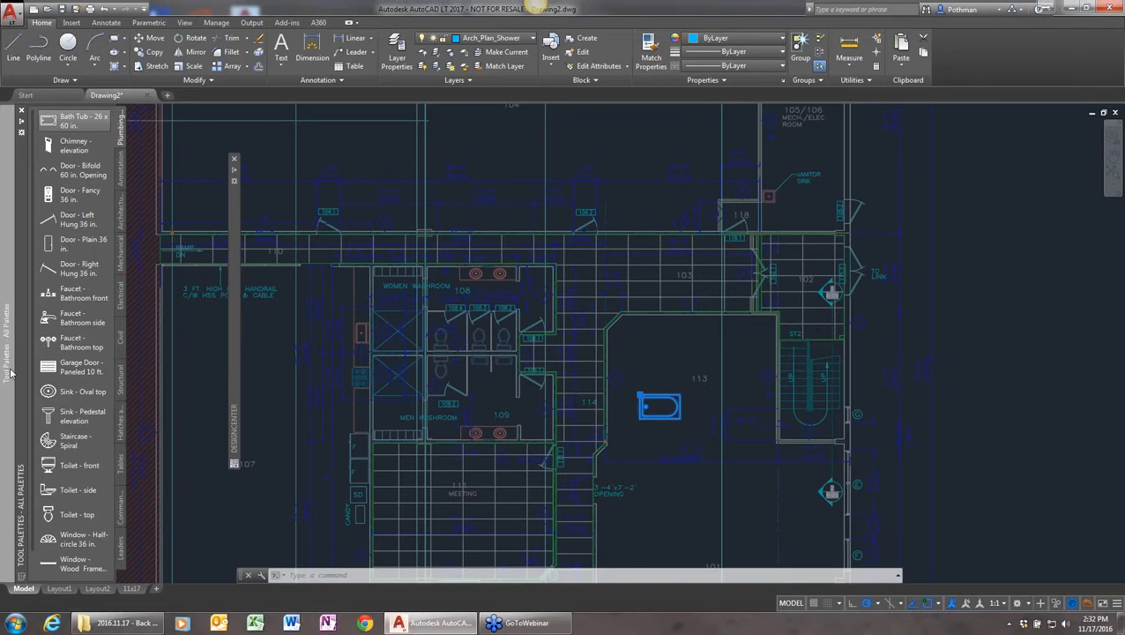
click(20, 124)
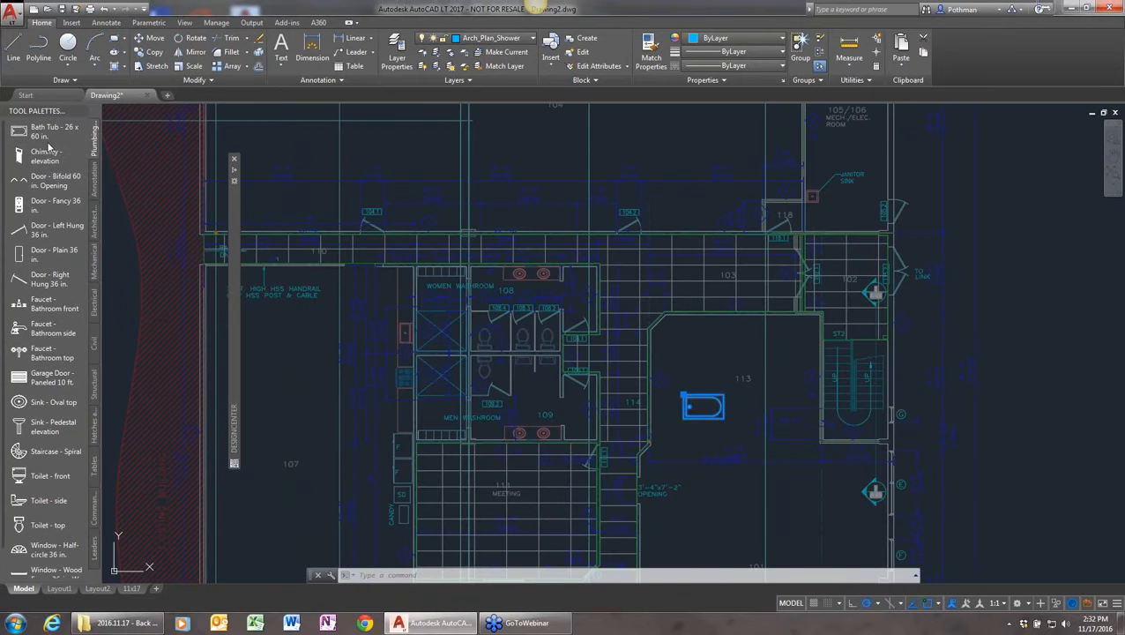
right_click(52, 142)
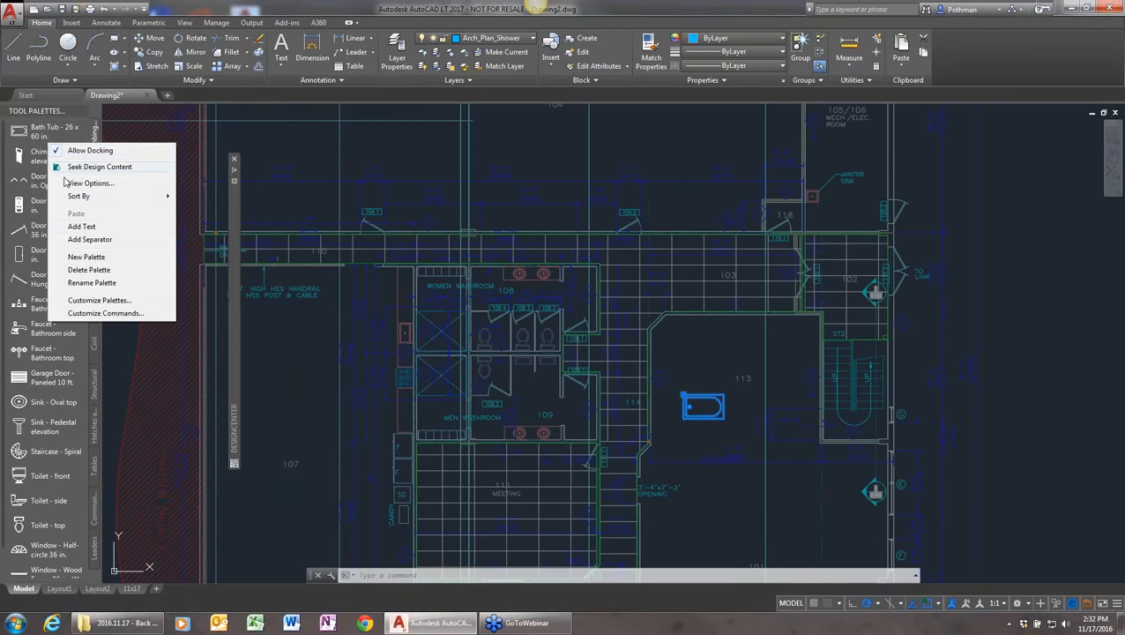
click(87, 242)
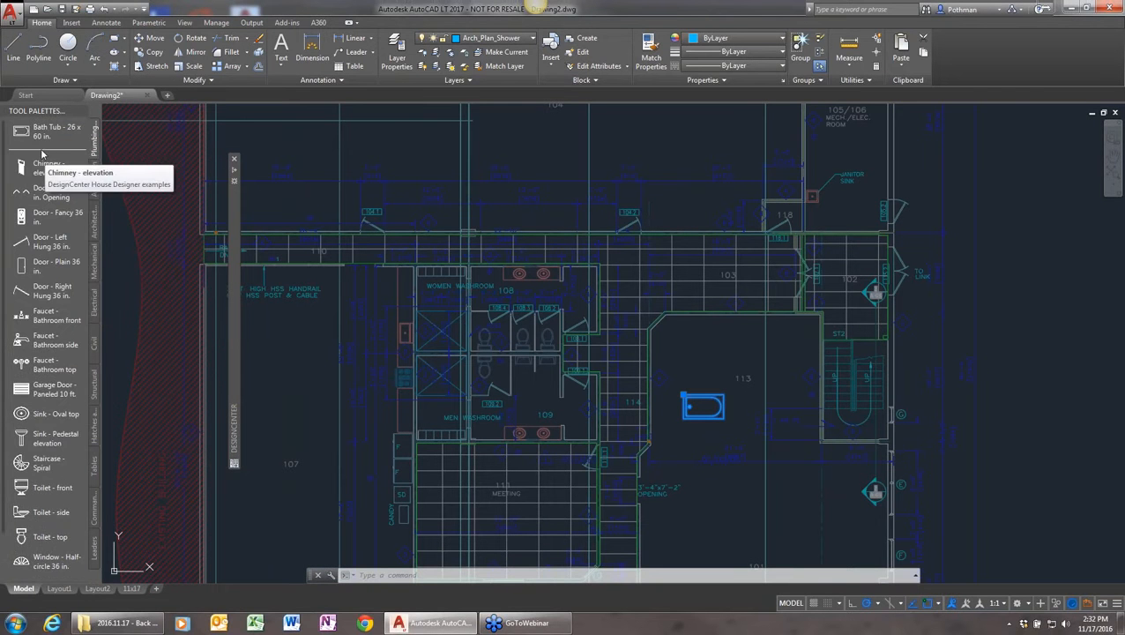
mouse_move(42, 152)
mouse_down()
mouse_move(49, 273)
mouse_move(46, 157)
mouse_up()
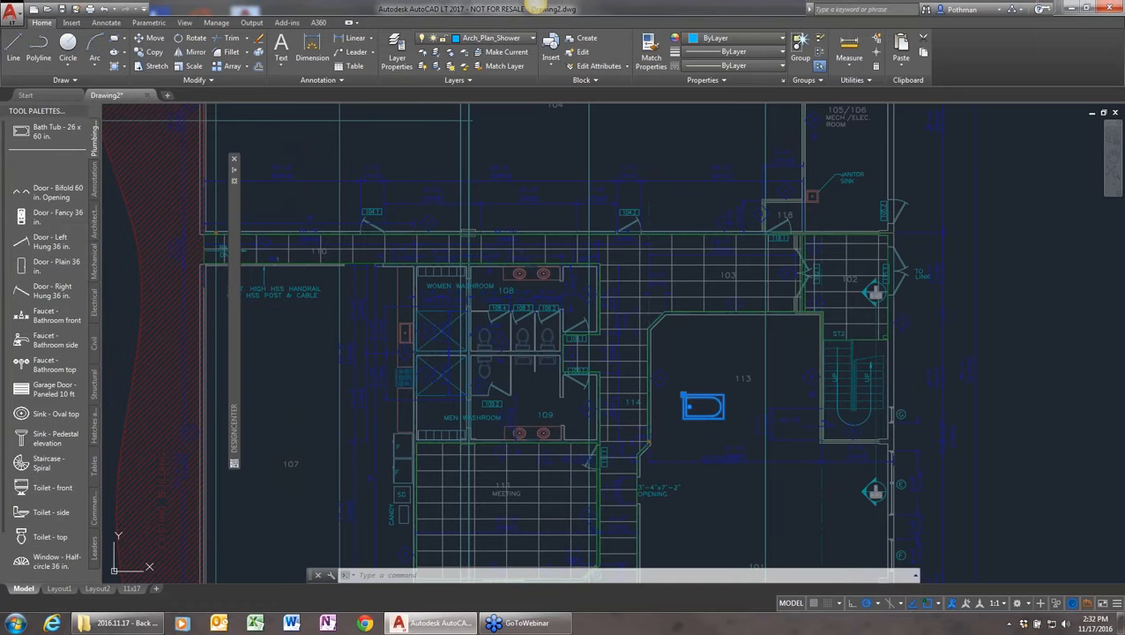
- Add a second separator and place it between the Door - Right Hung 36 in. and Faucet - Bathroom front tools
right_click(51, 310)
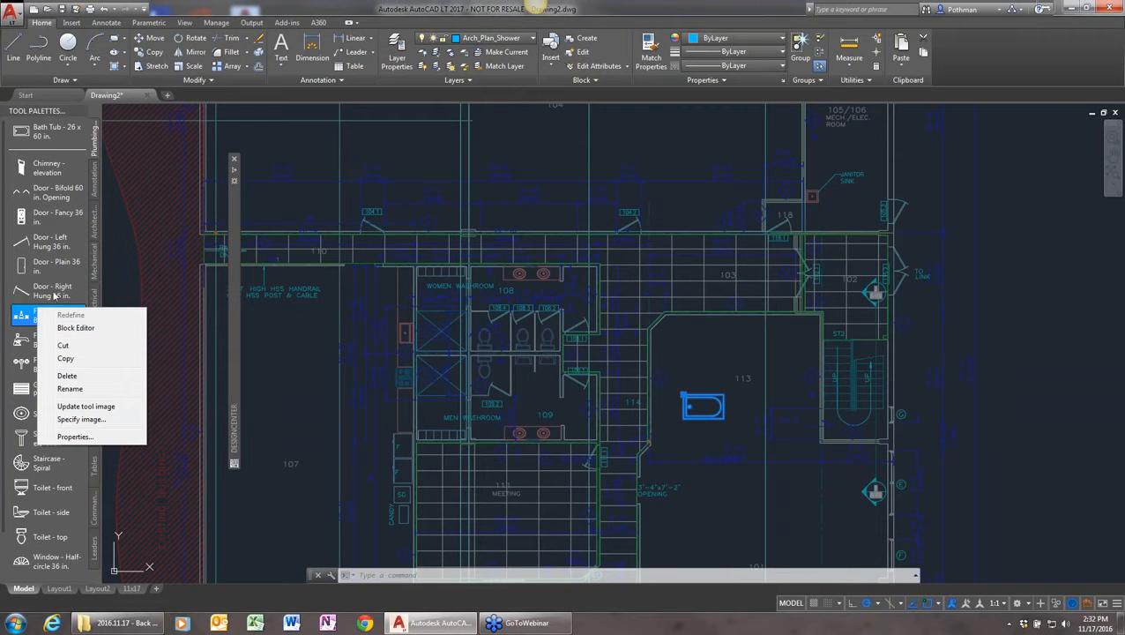
right_click(65, 144)
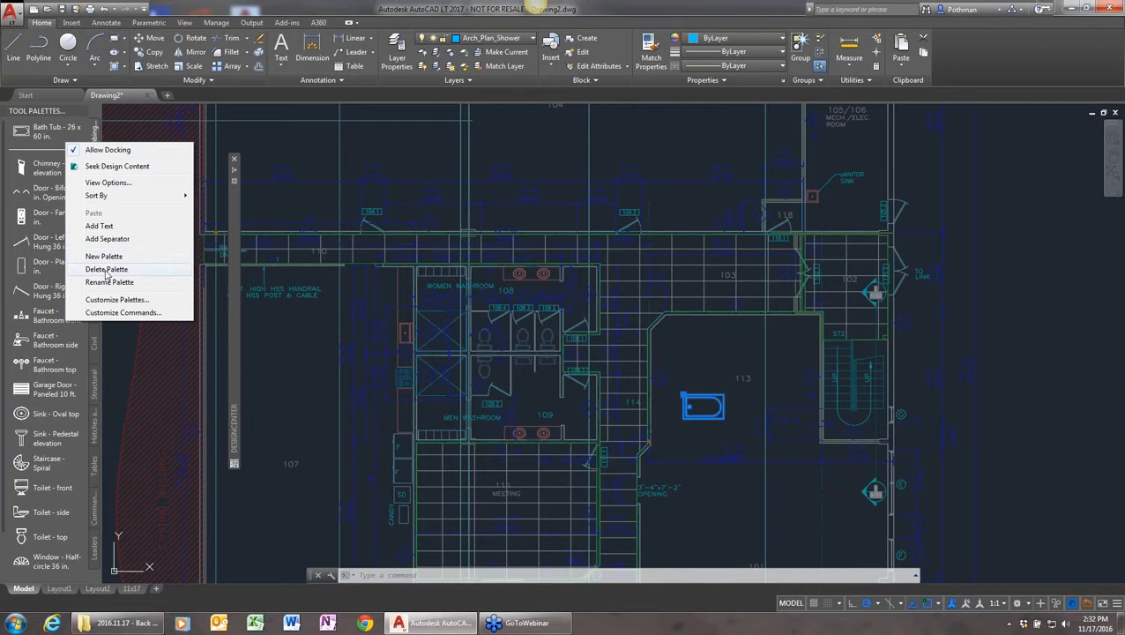
click(106, 239)
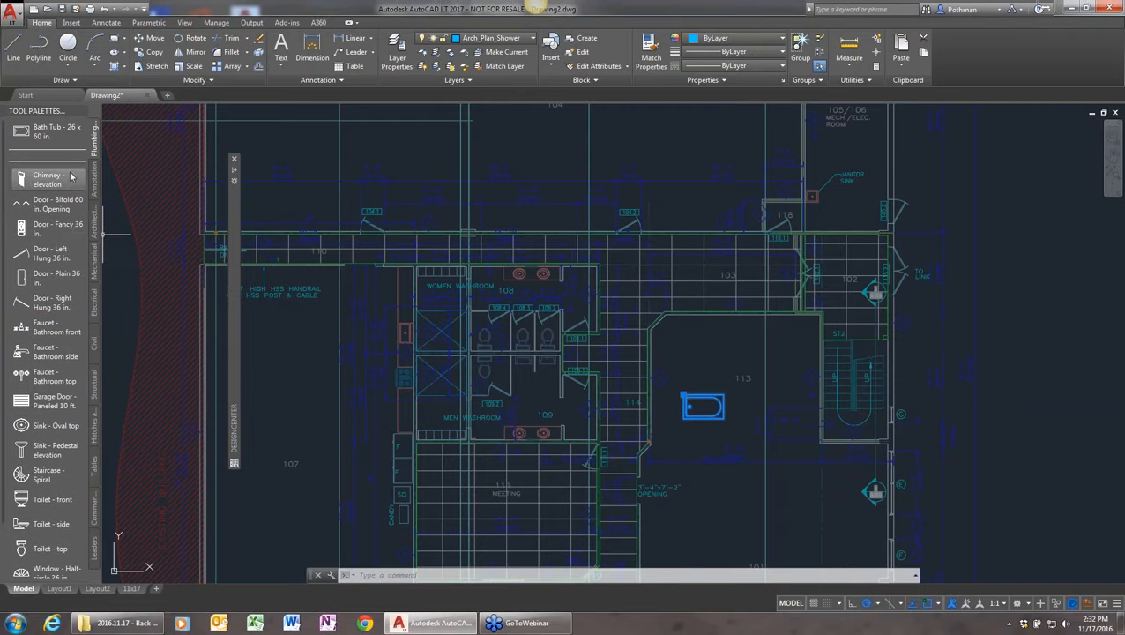
drag(67, 162, 48, 318)
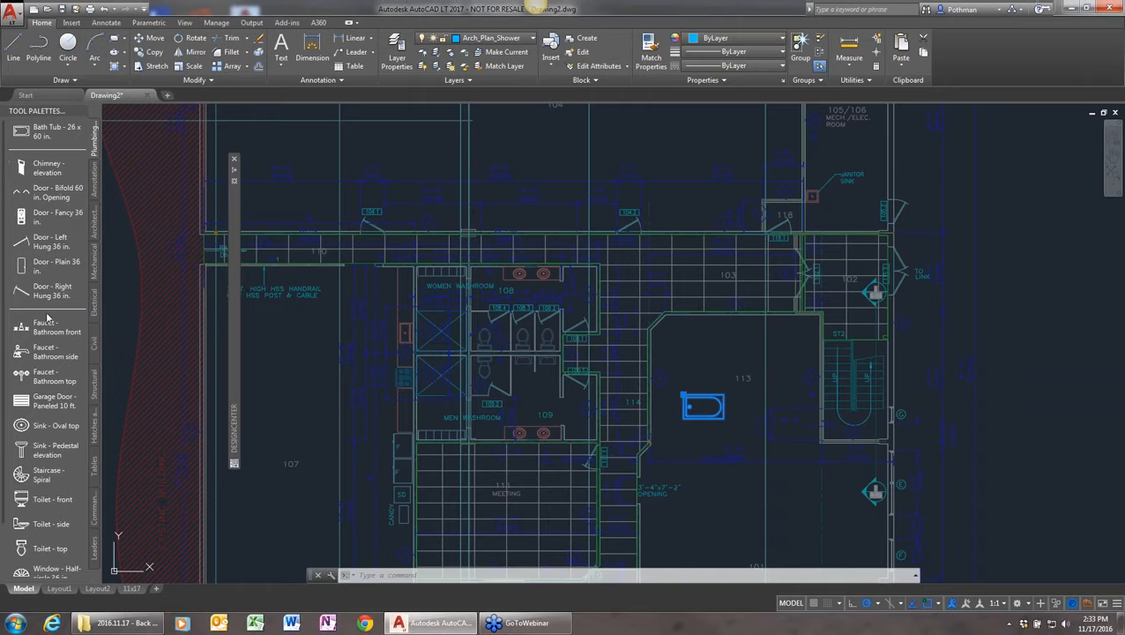
- Add the text label Doors above the first separator and move the Chimney - elevation tool above that label
right_click(51, 150)
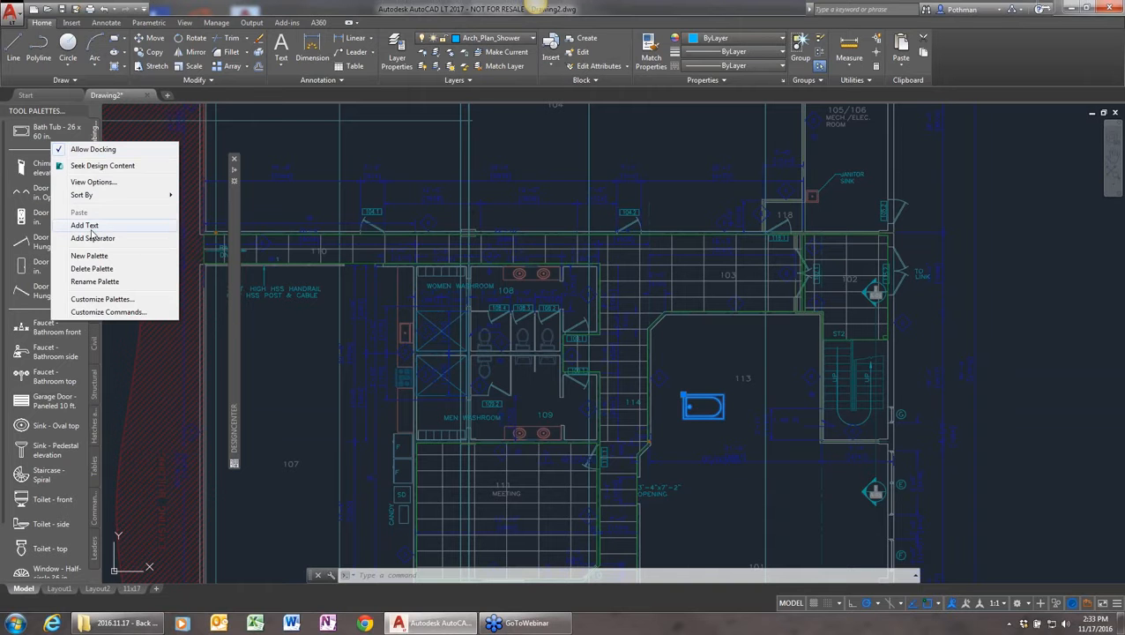
click(91, 228)
text(Doors)
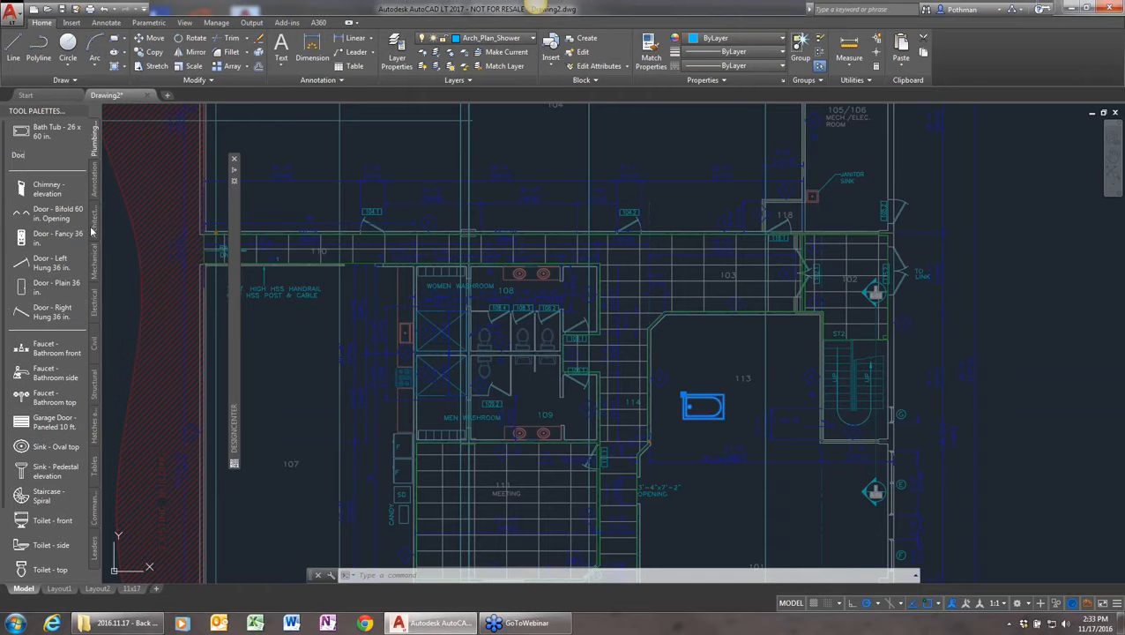
key(Return)
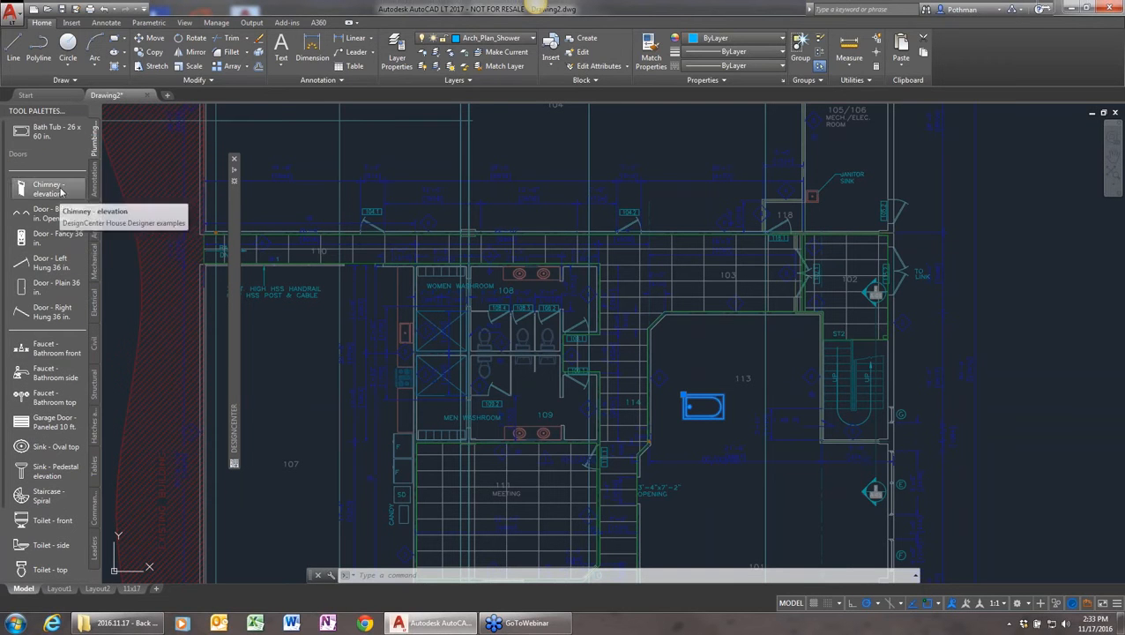
drag(48, 189, 49, 148)
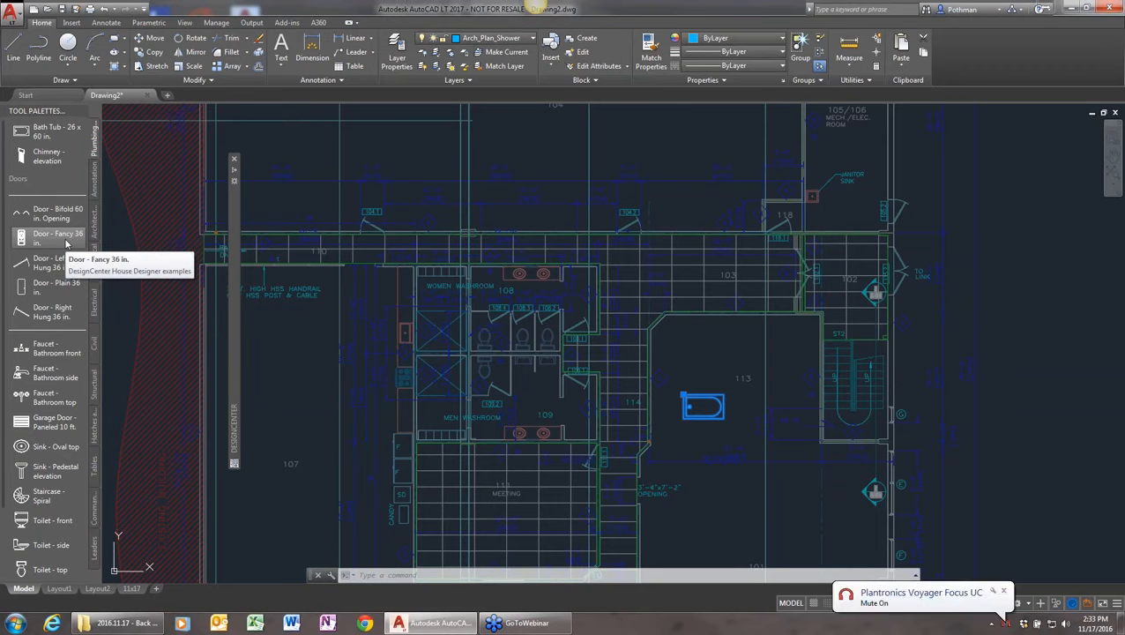
- Undock the Tool Palettes window and float it over the drawing area
scroll(116, 485, up, 2)
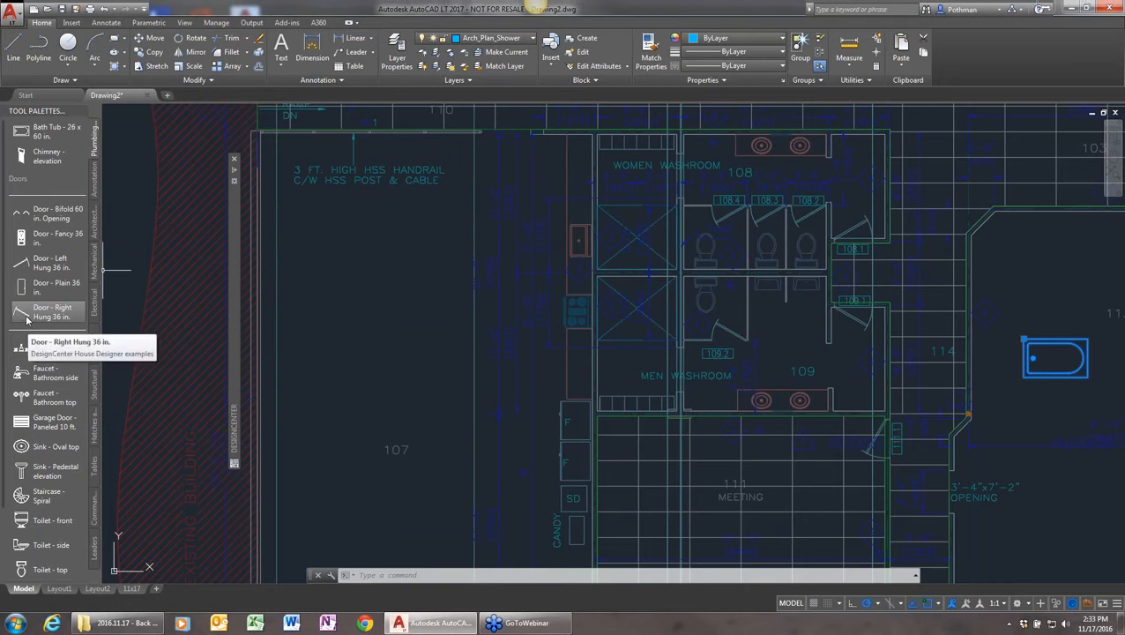
right_click(96, 222)
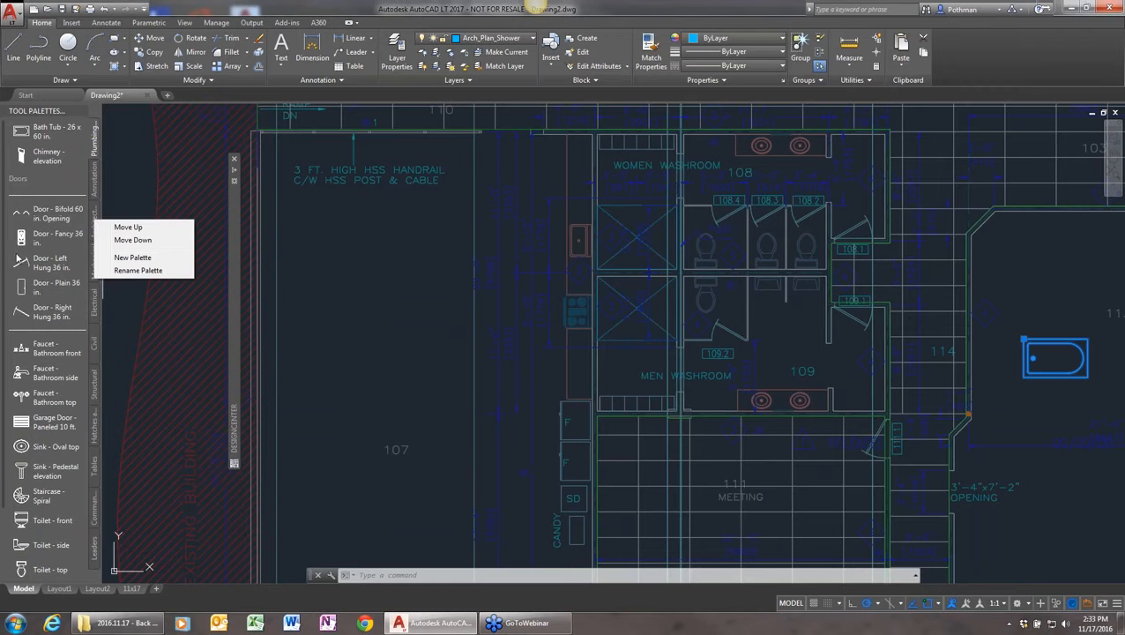
click(36, 114)
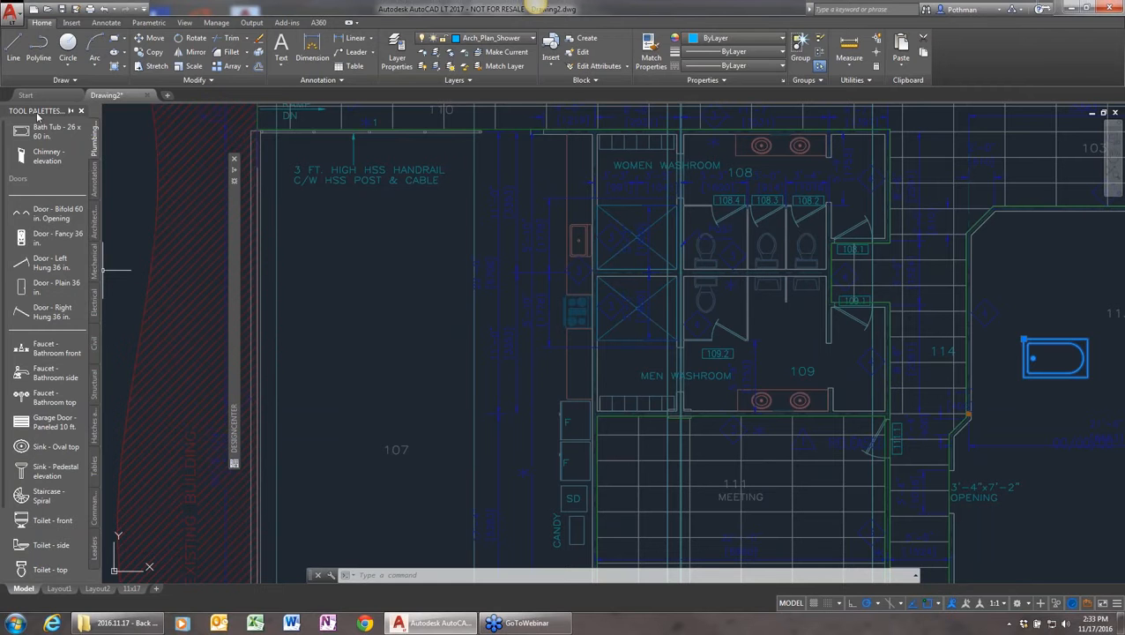
drag(36, 112, 160, 142)
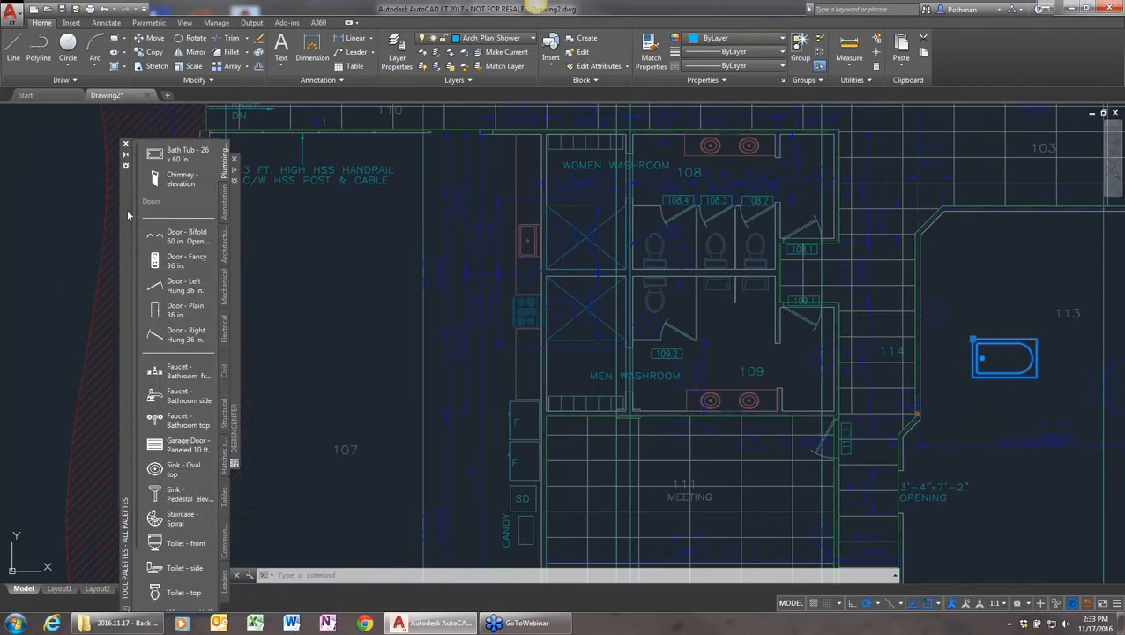
- Open the tool palette customization and create a new palette group named Custom within the Annotation and Design group
right_click(129, 214)
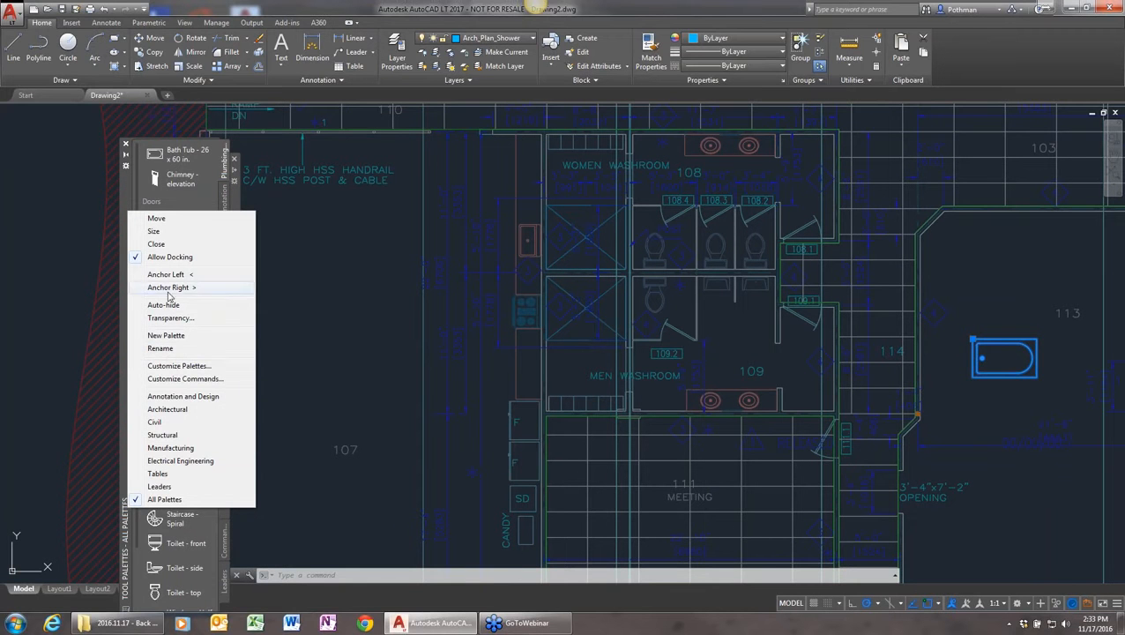
click(176, 366)
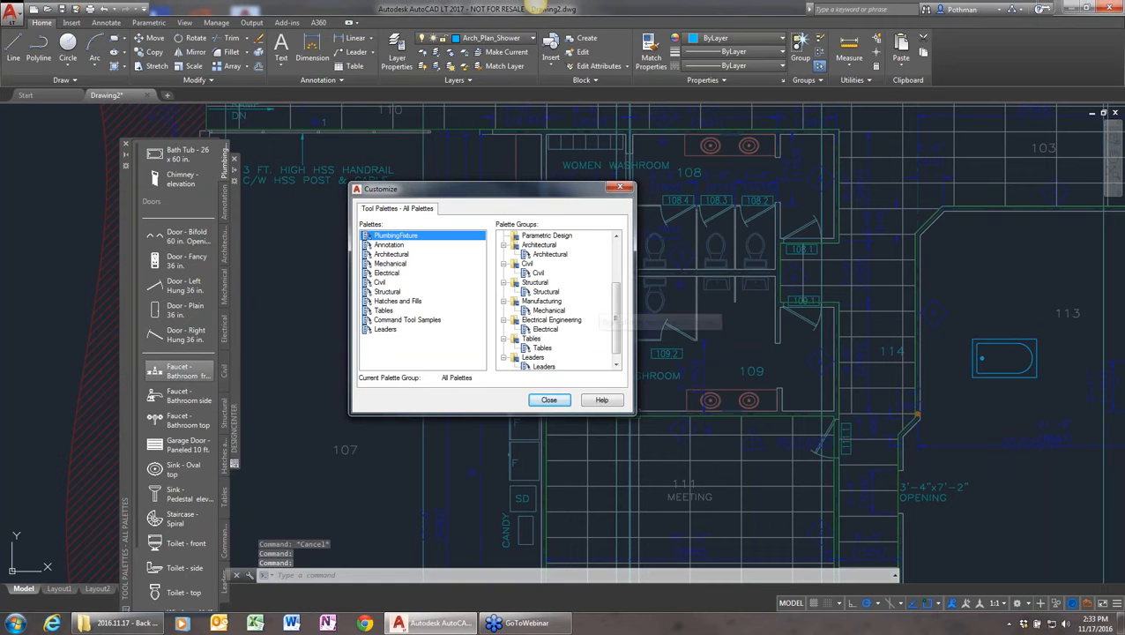
scroll(592, 265, up, 3)
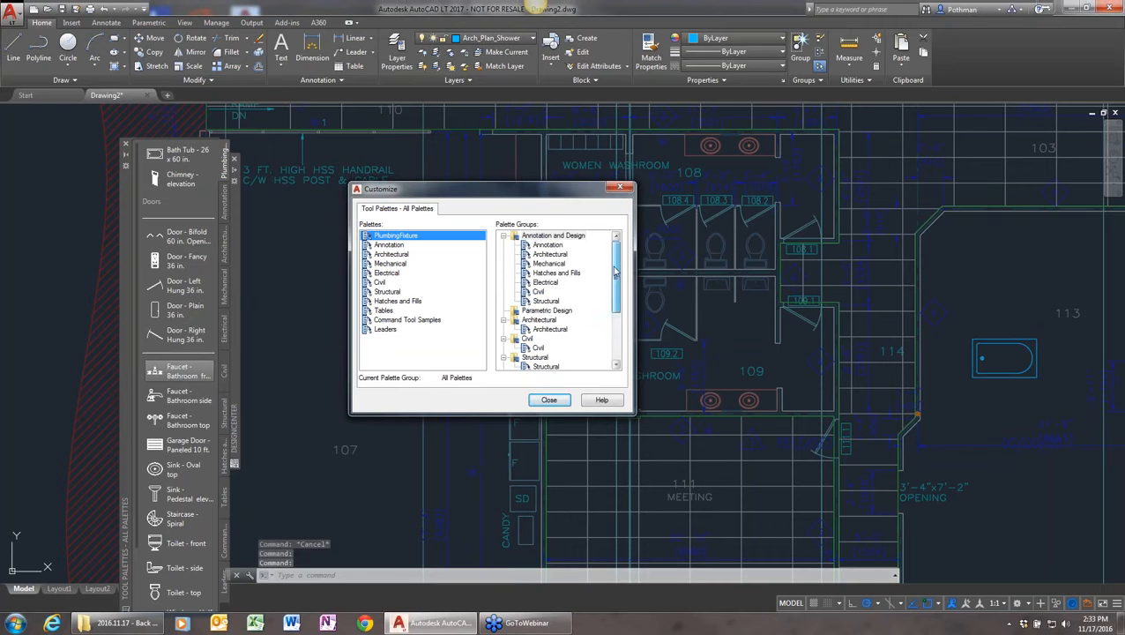
right_click(555, 235)
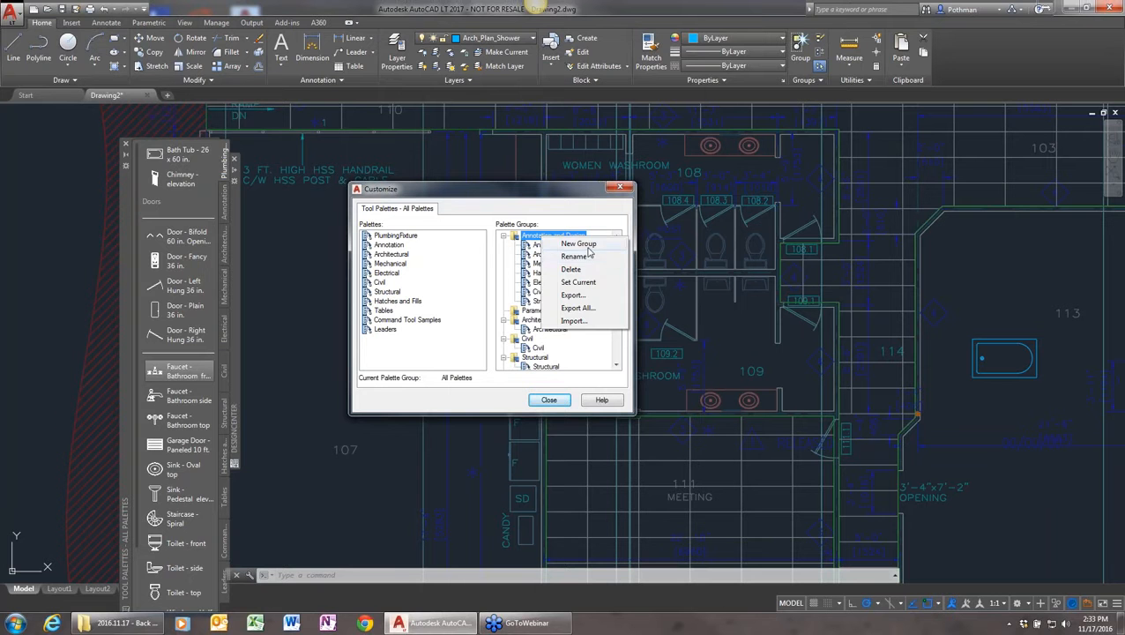
click(587, 245)
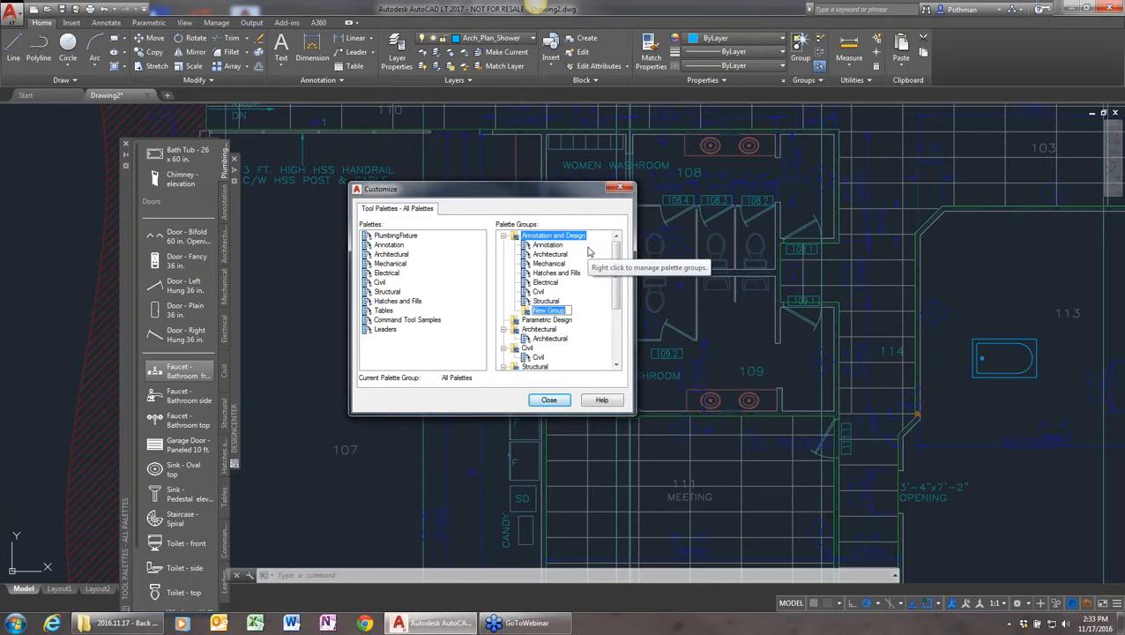
text(Custom)
key(Return)
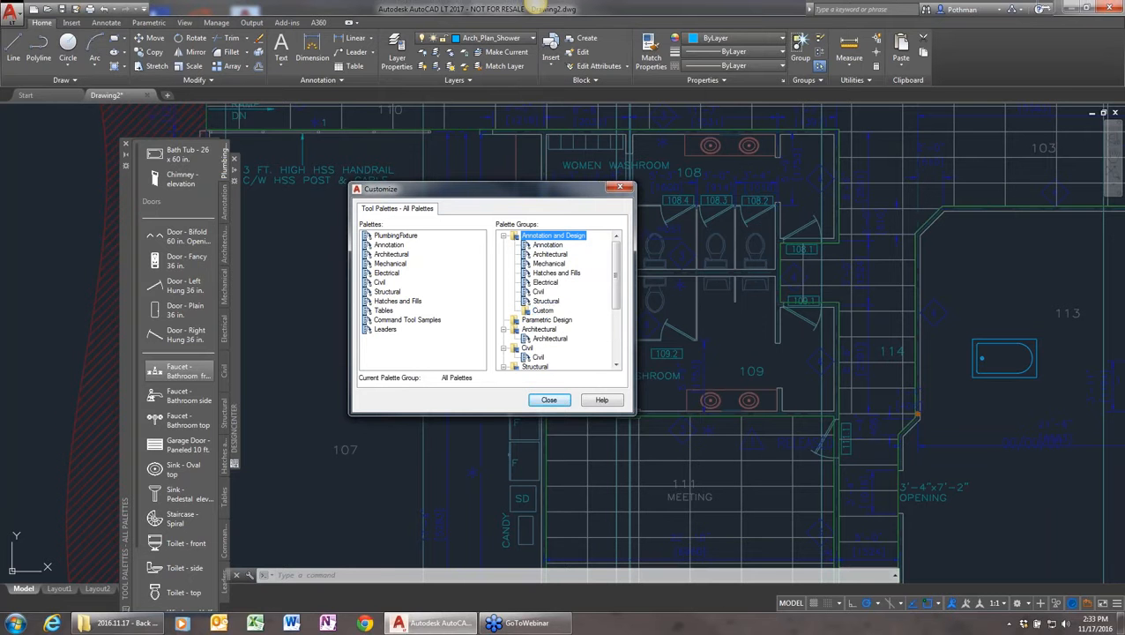
- Move the Custom group out to the top level above Annotation and Design, and add the PlumbingFixture palette to it
drag(552, 310, 553, 236)
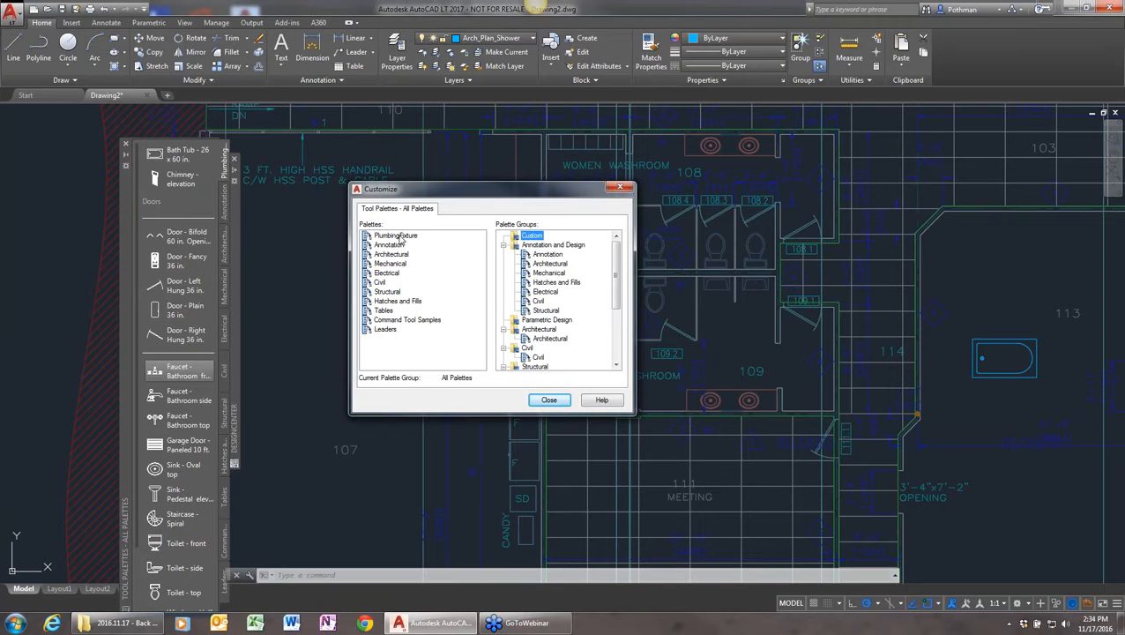
drag(401, 238, 532, 236)
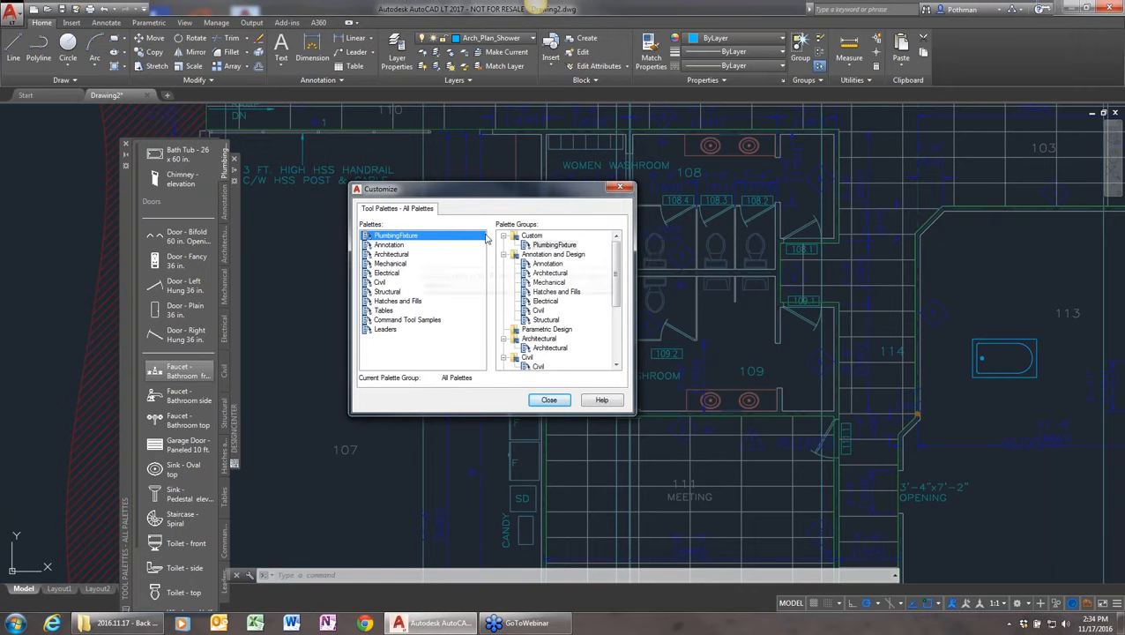
click(548, 400)
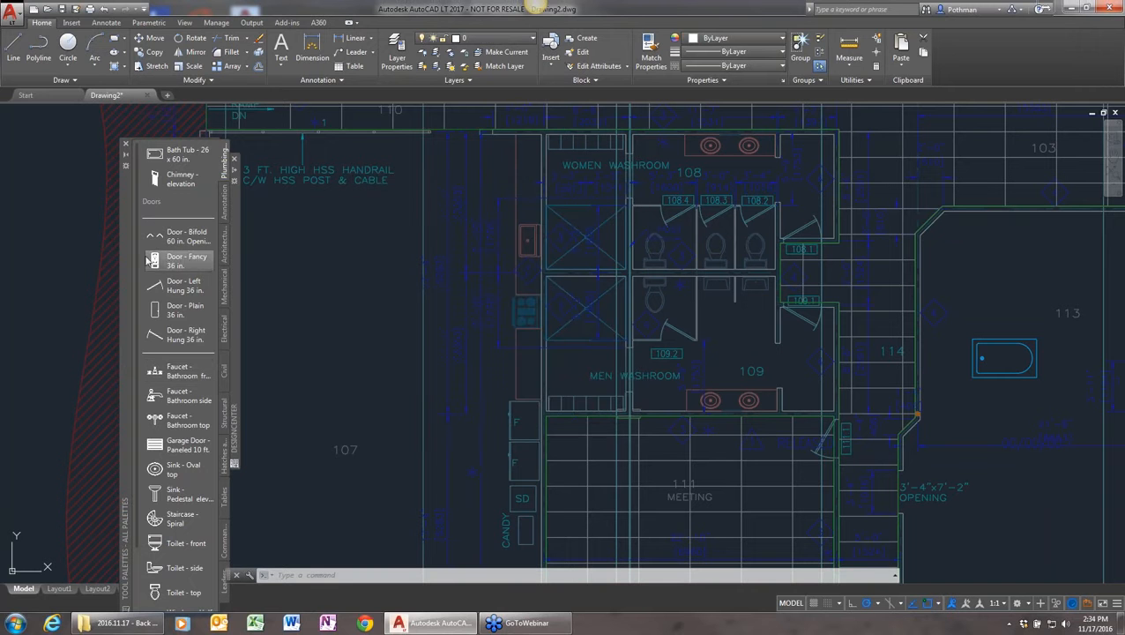
right_click(128, 231)
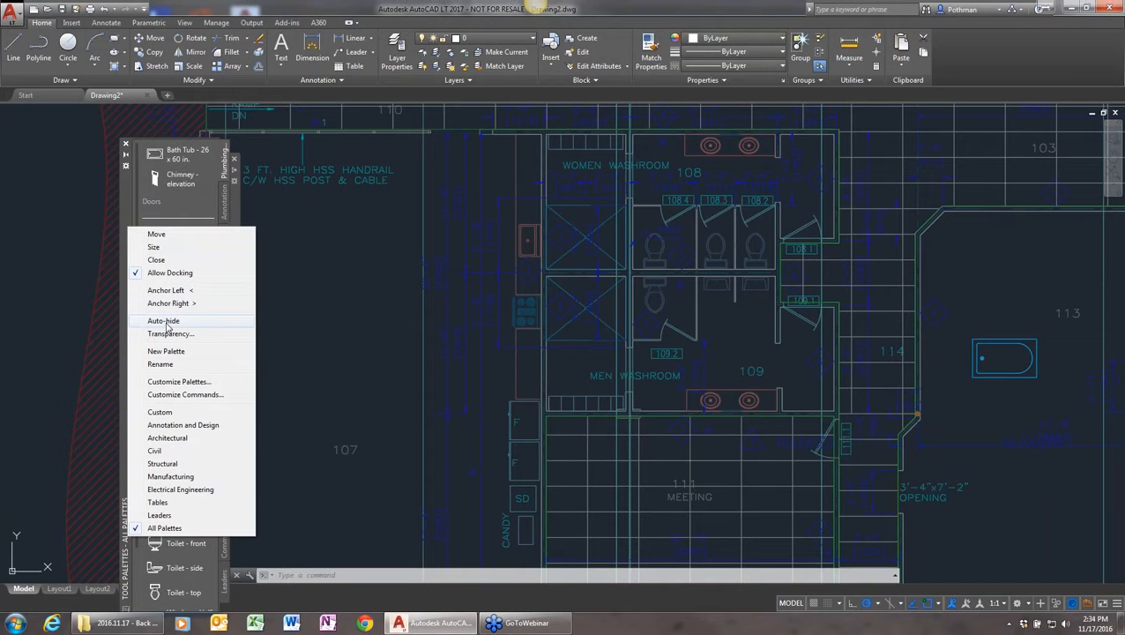
click(287, 225)
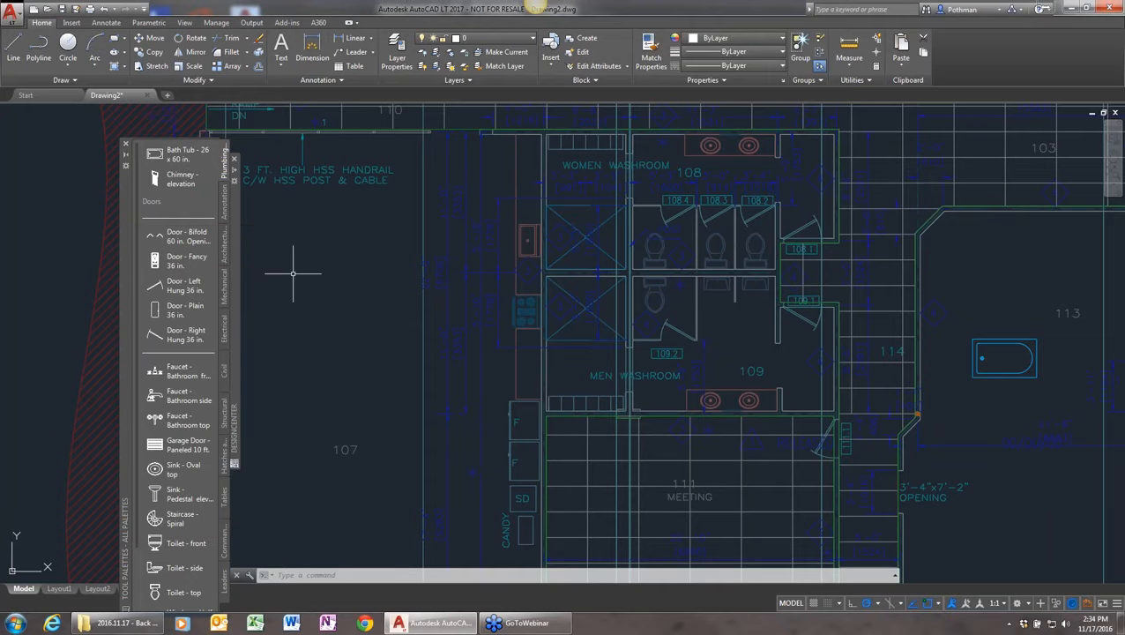
- Open DesignCenter and display the blocks of Home - Space Planner.dwg
text(adc)
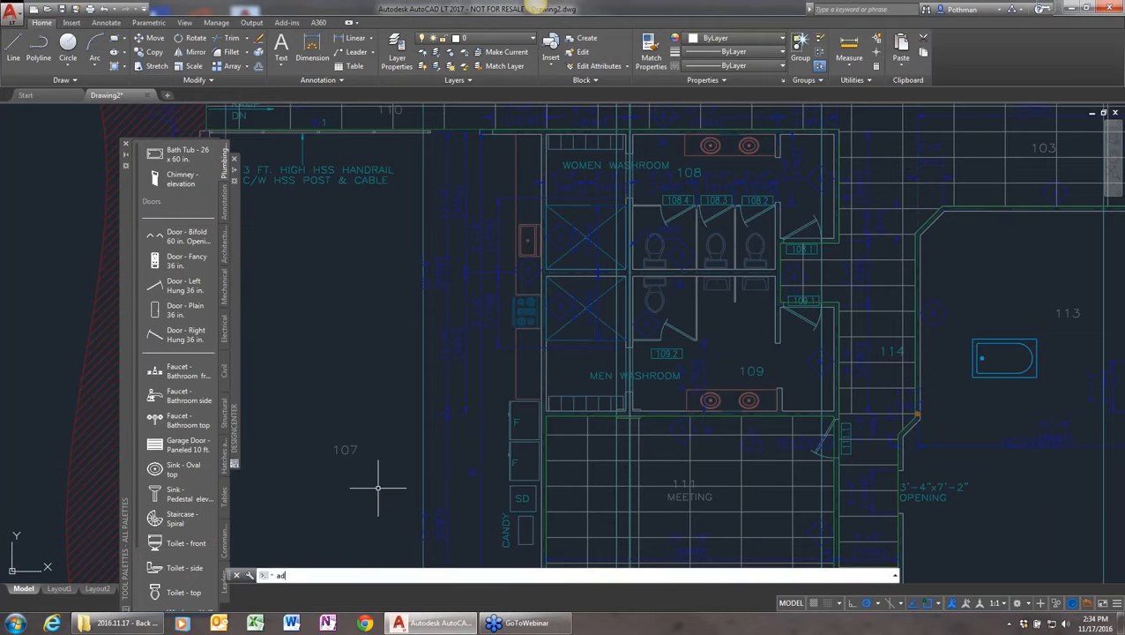
key(Return)
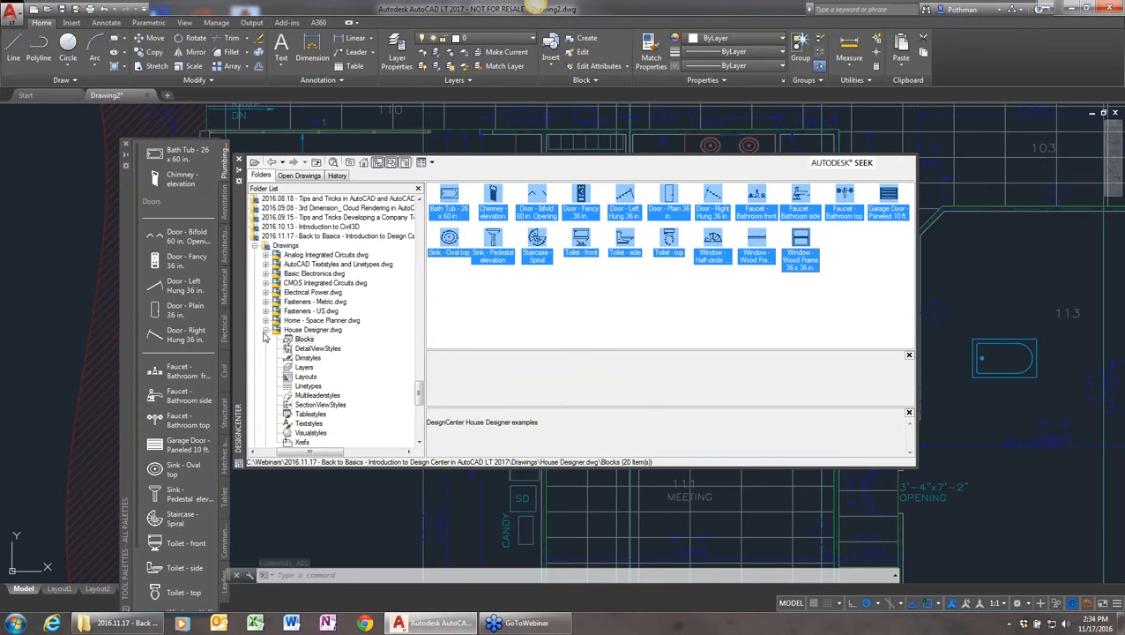
double_click(277, 330)
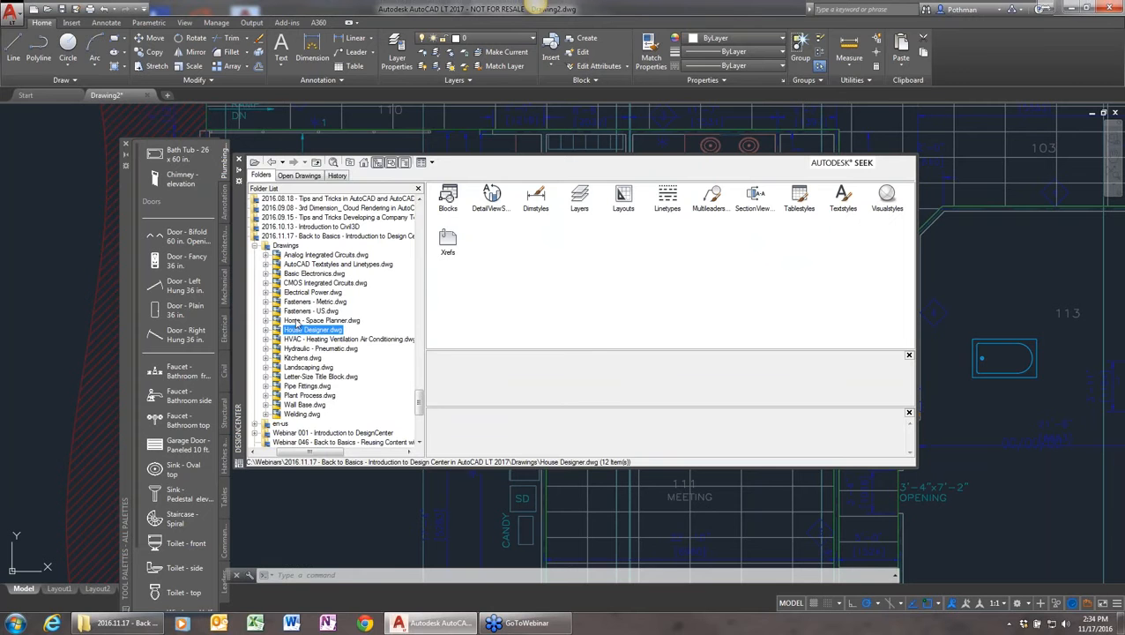
click(298, 321)
click(265, 322)
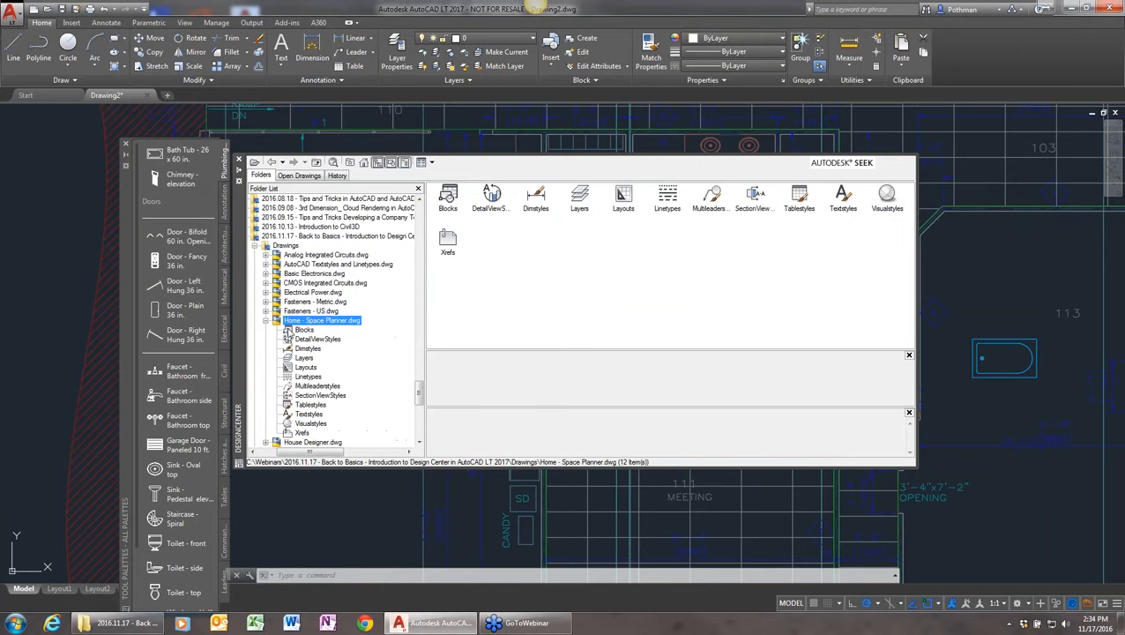
click(302, 330)
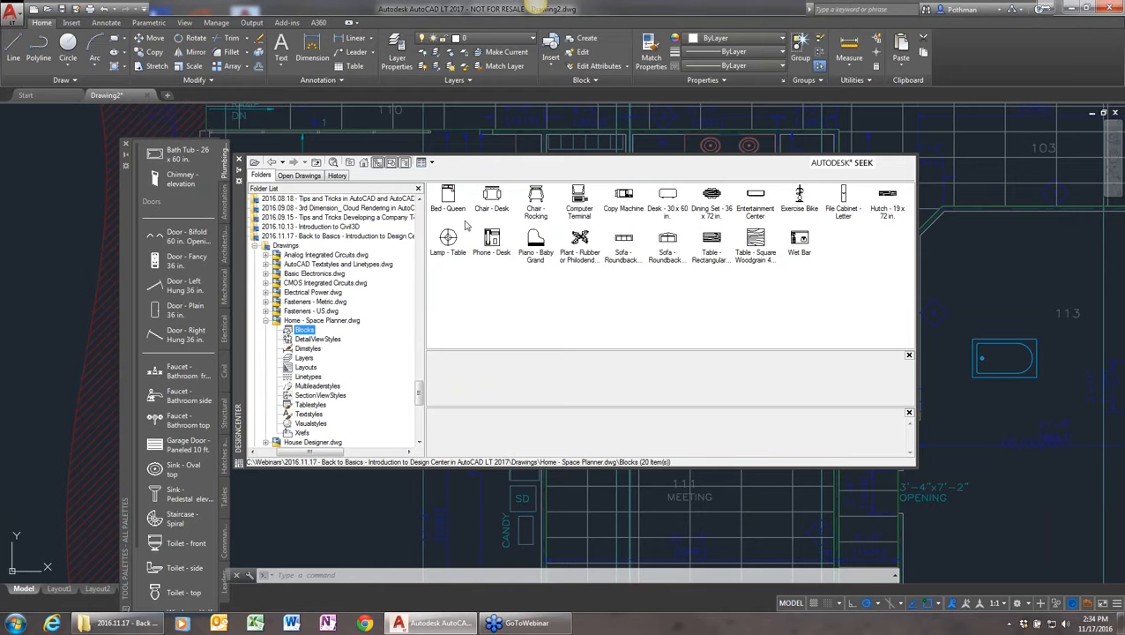
- Create a tool palette from all the Home - Space Planner.dwg blocks, Bed - Queen through Wet Bar, and name it Furniture
click(448, 198)
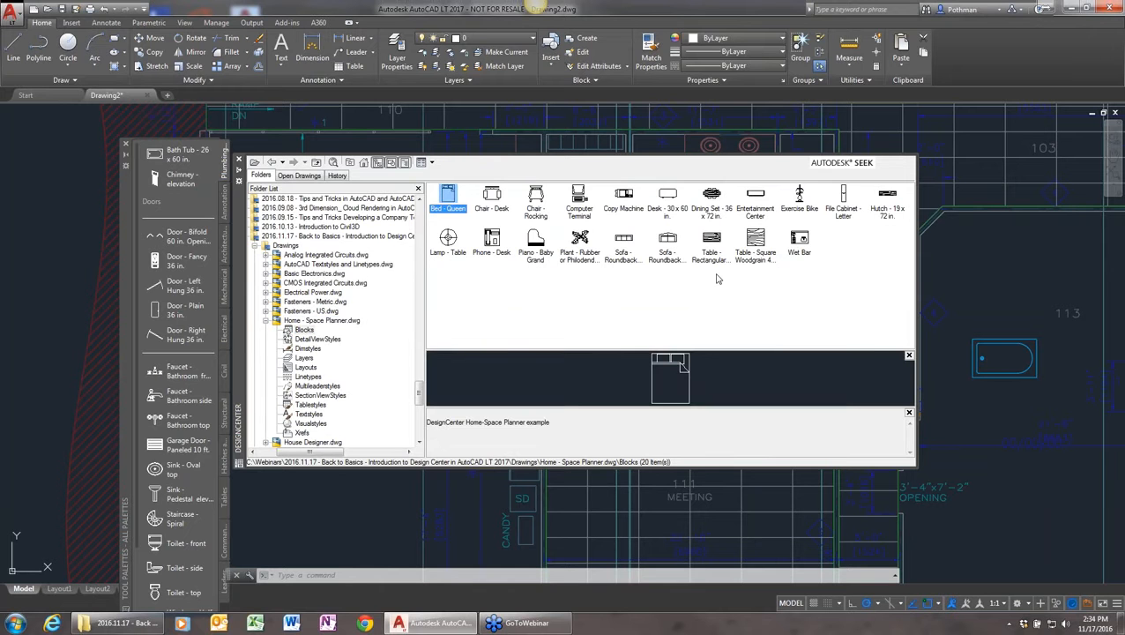
shift+click(800, 248)
right_click(801, 242)
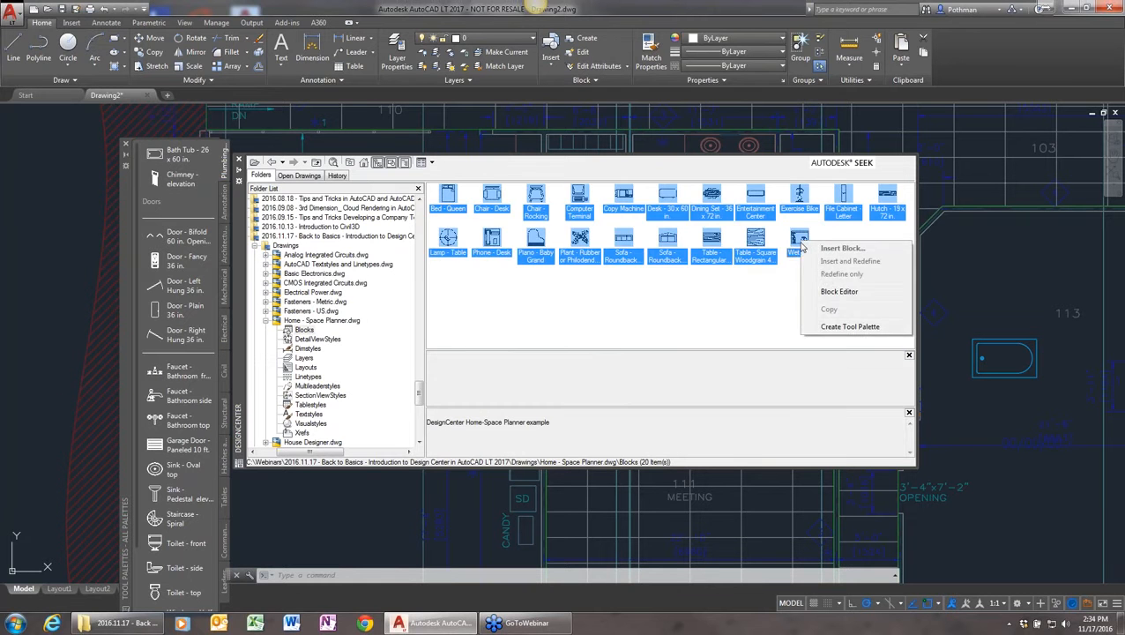
click(850, 330)
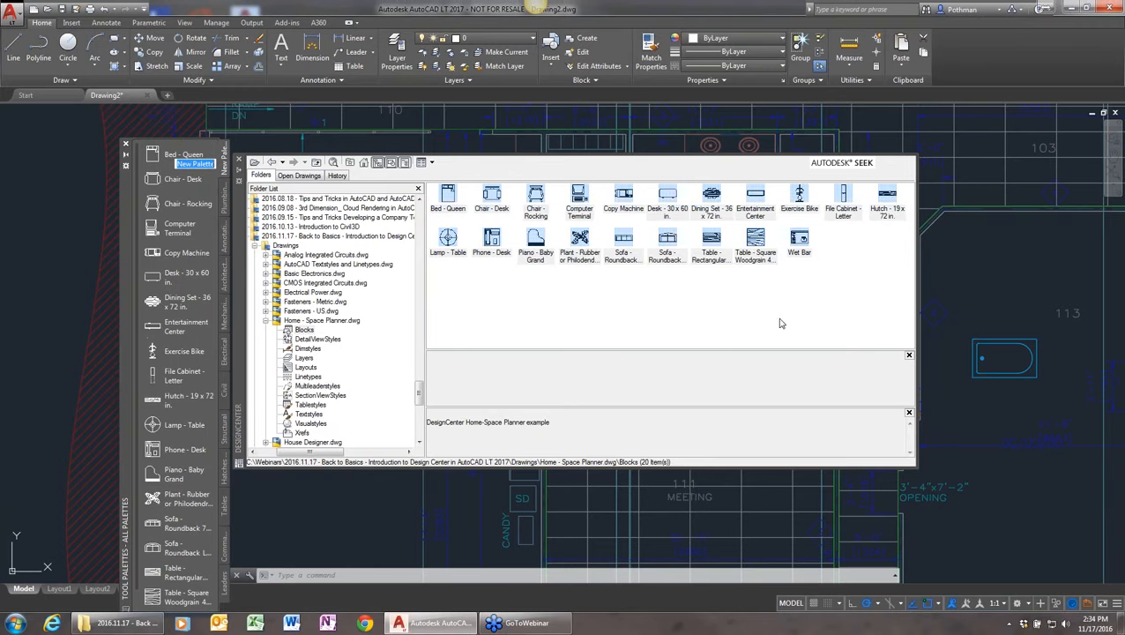
right_click(225, 173)
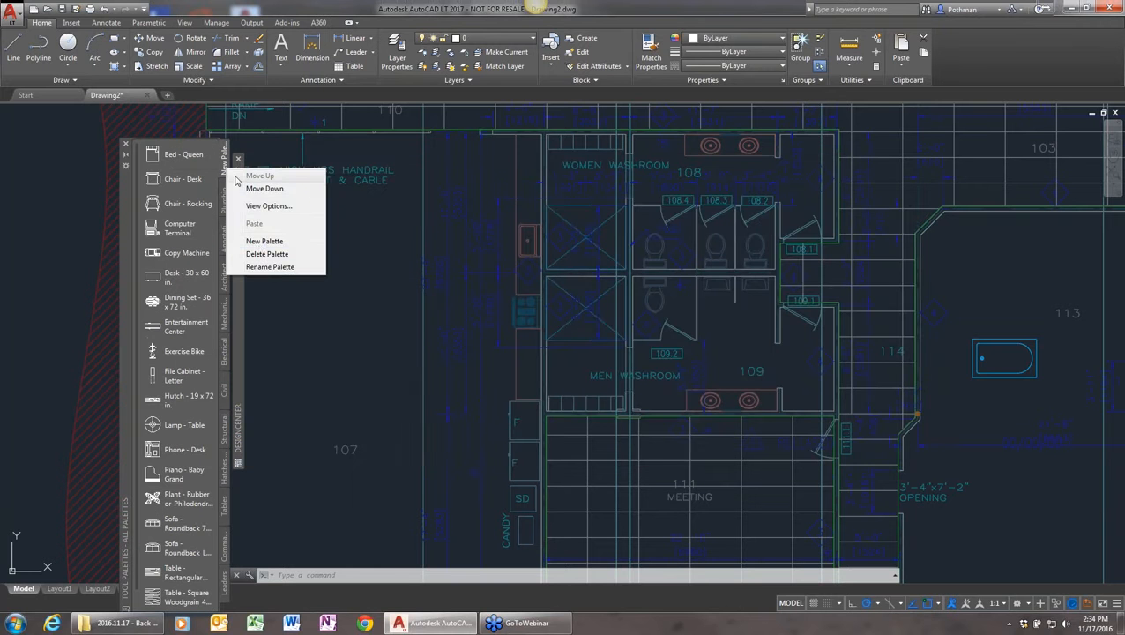
click(255, 265)
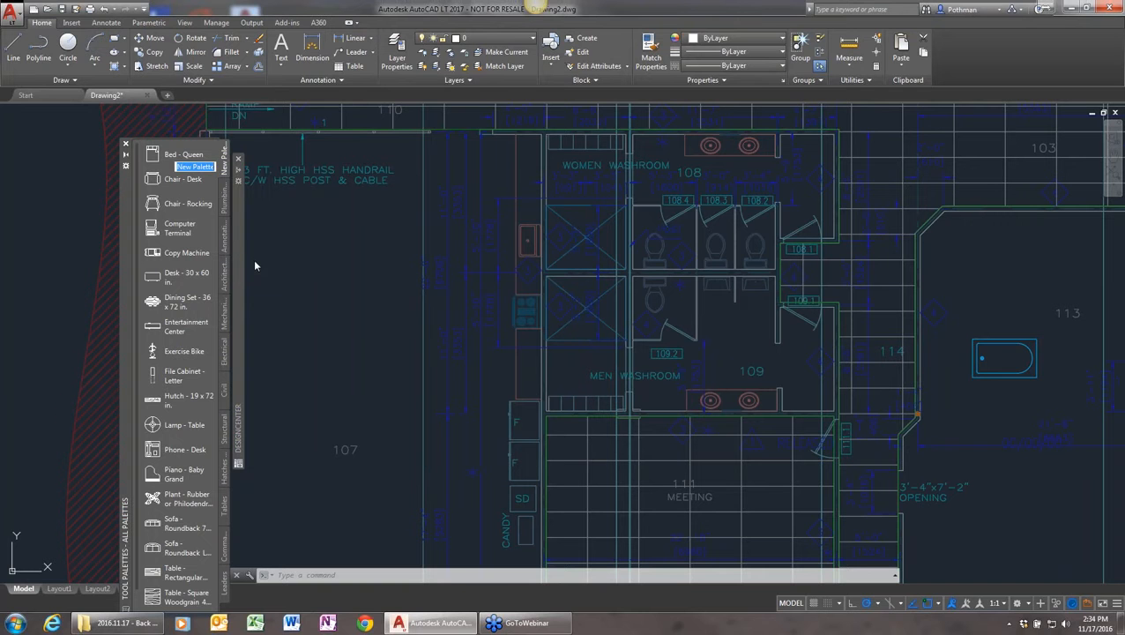
text(Furniture)
key(Return)
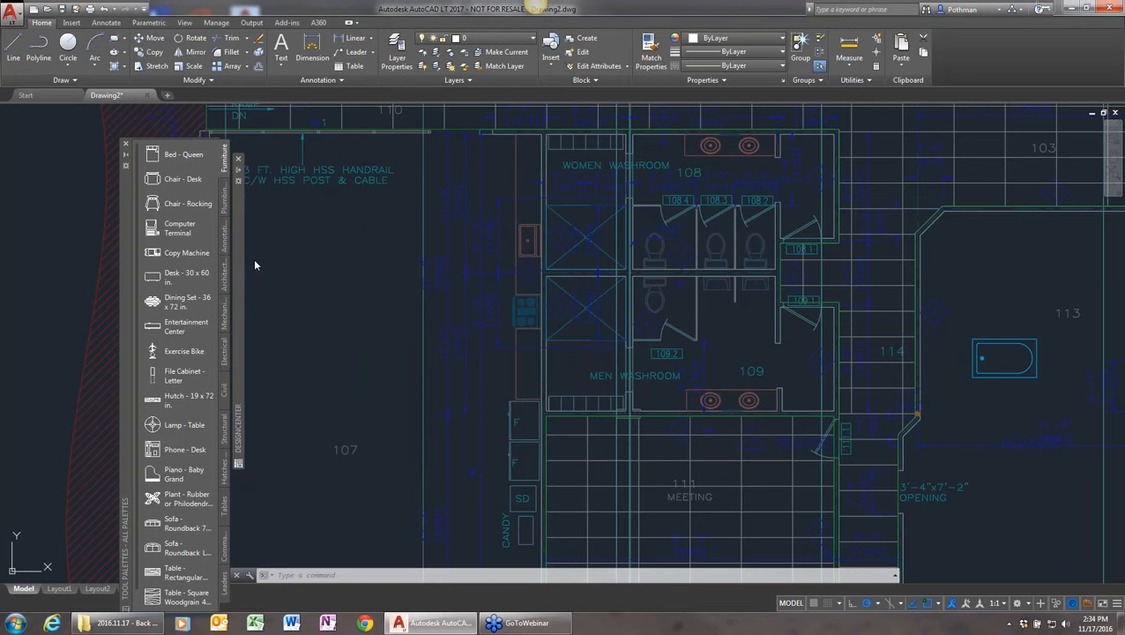
- Add the Furniture palette to the Custom palette group in the palette customization, below PlumbingFixture
right_click(126, 297)
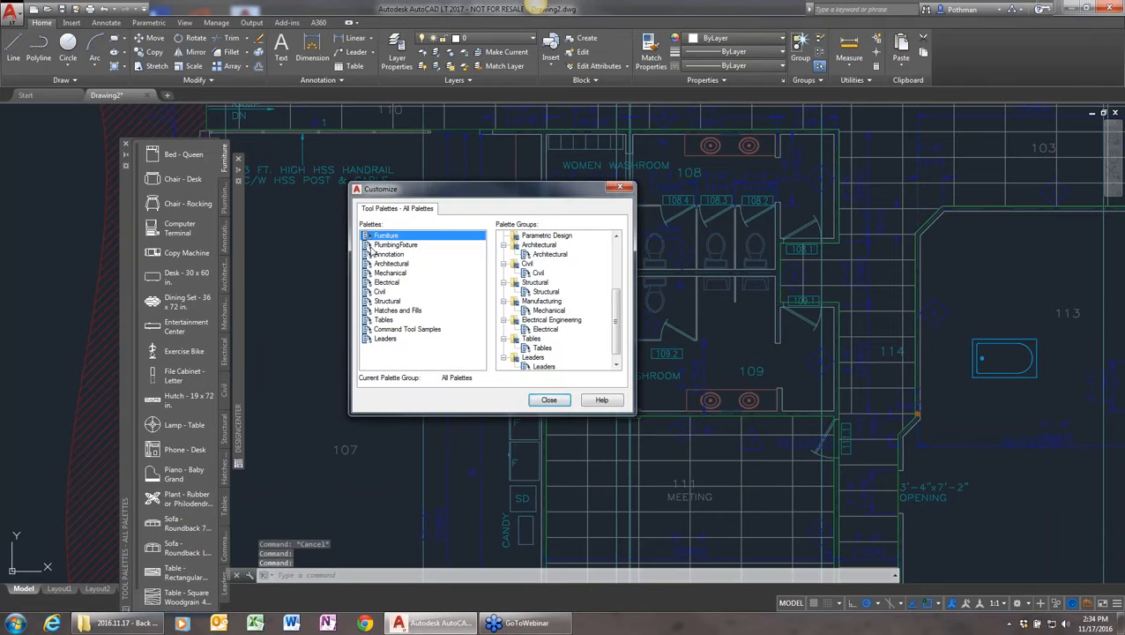
drag(544, 235, 529, 252)
drag(616, 326, 614, 269)
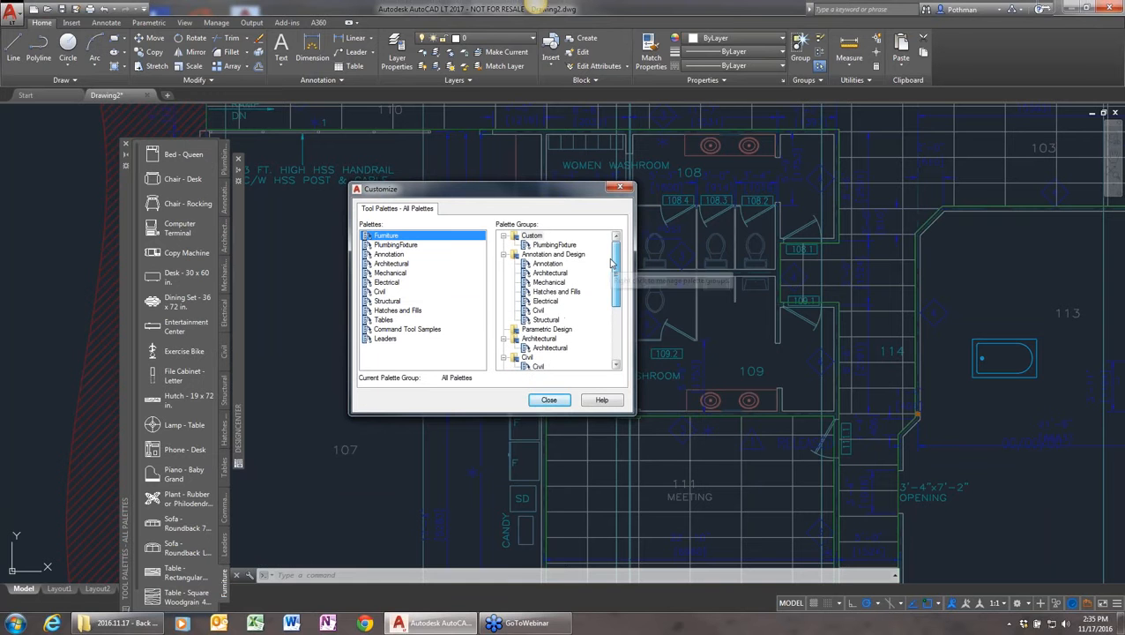
drag(389, 236, 533, 256)
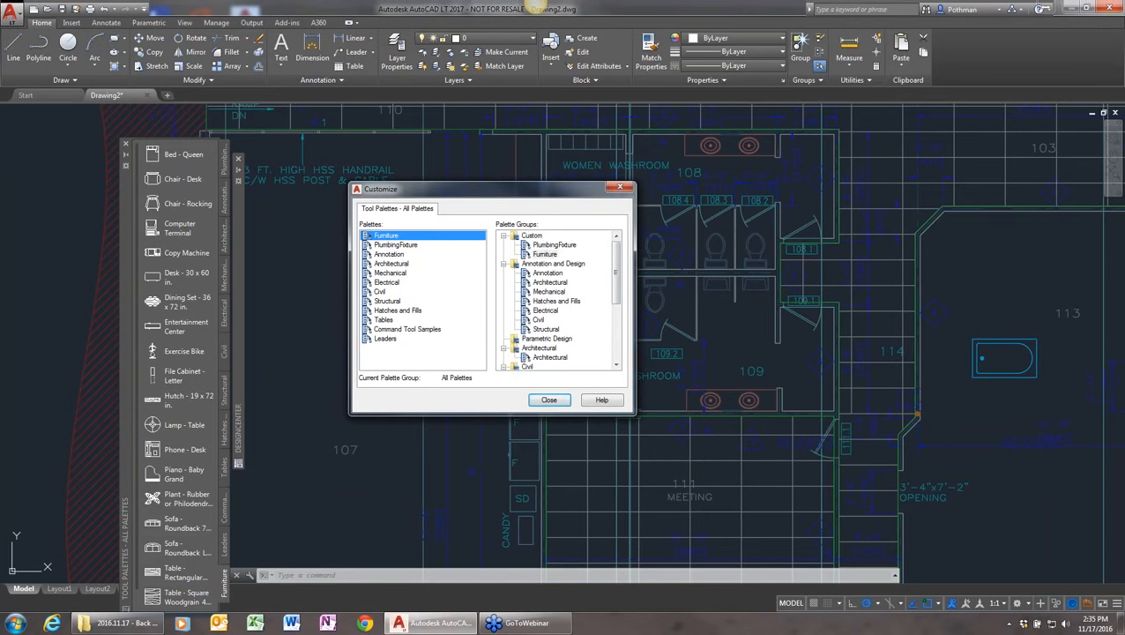
click(548, 400)
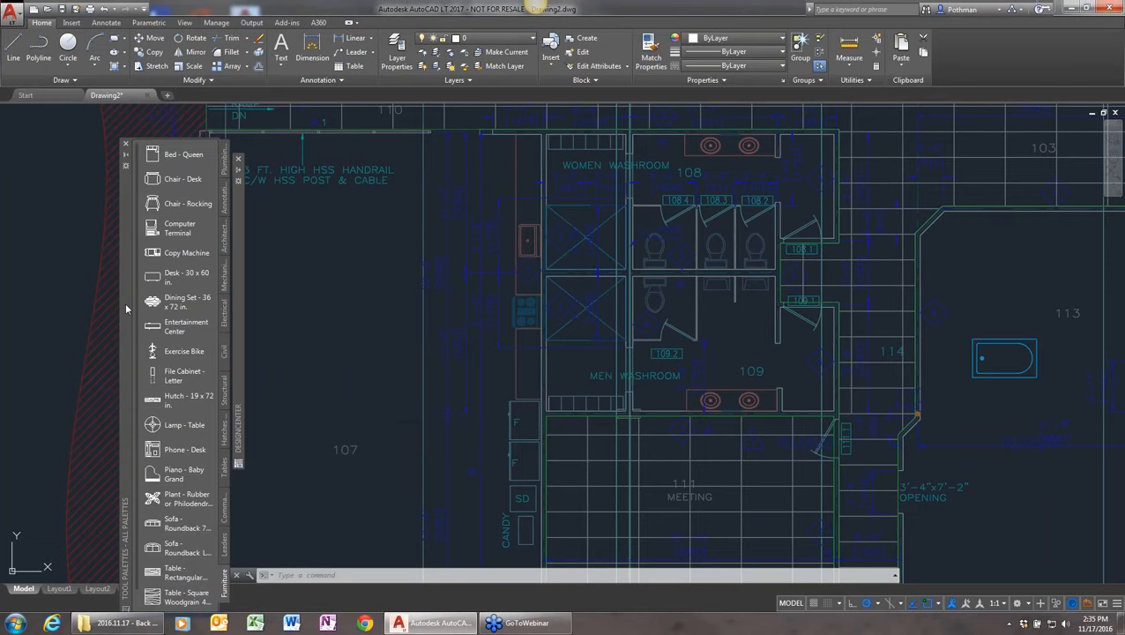
- Move the floating Tool Palettes window clear of DesignCenter and display only the Custom palette group with its Furniture palette current
drag(124, 303, 54, 272)
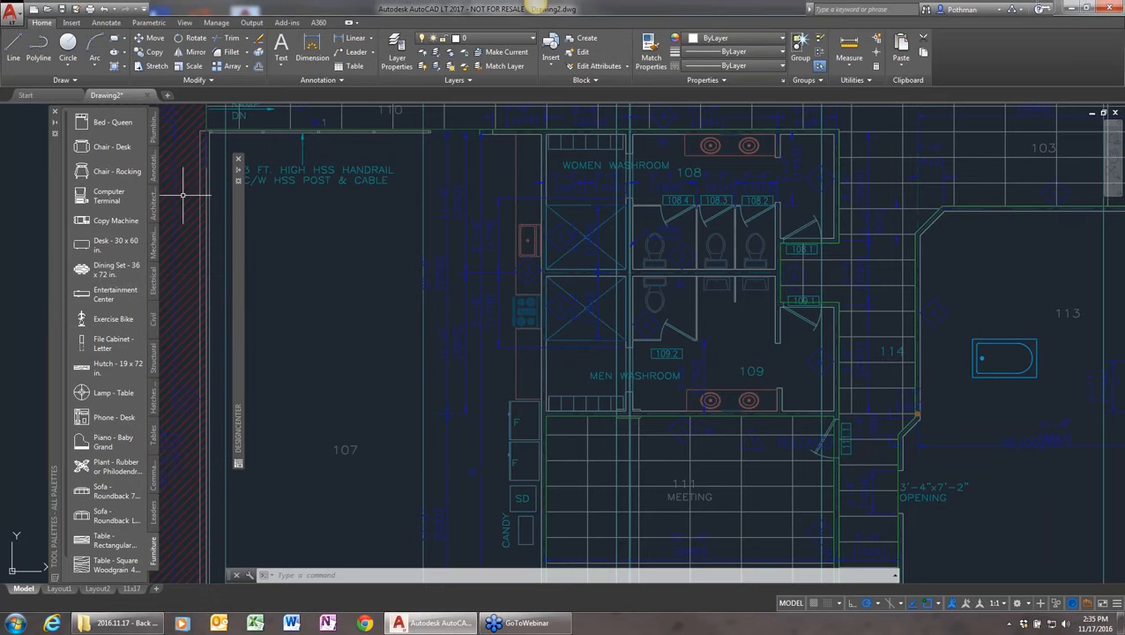
right_click(57, 270)
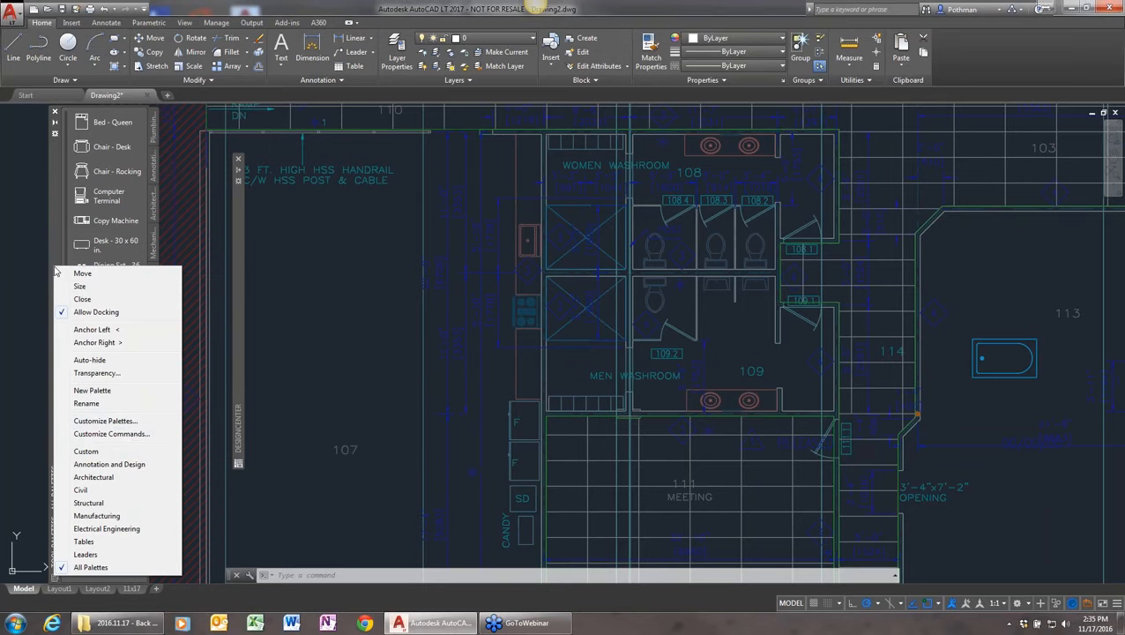
click(93, 452)
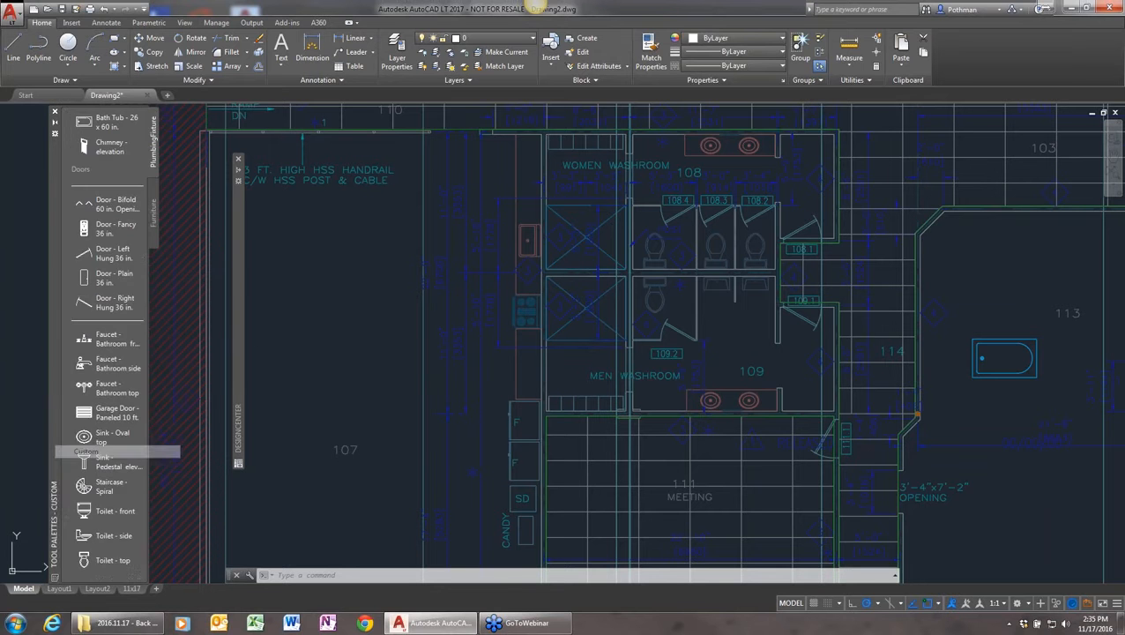
click(154, 201)
click(155, 165)
click(155, 207)
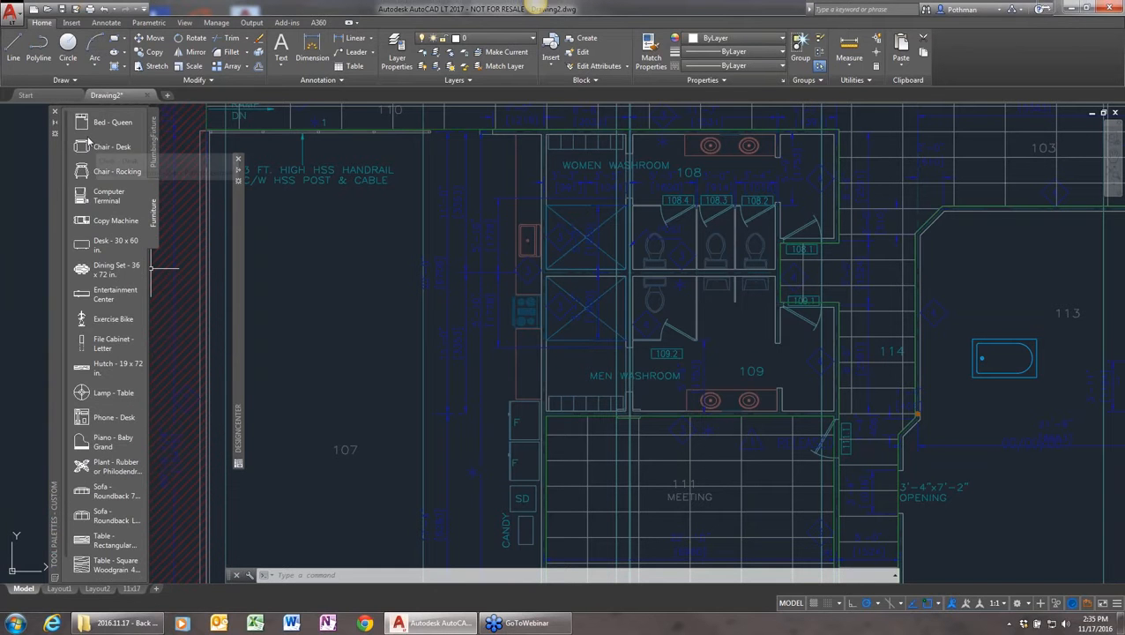
- Look at the export settings for the Custom palette group in the palette customization, and leave without saving the file
right_click(56, 242)
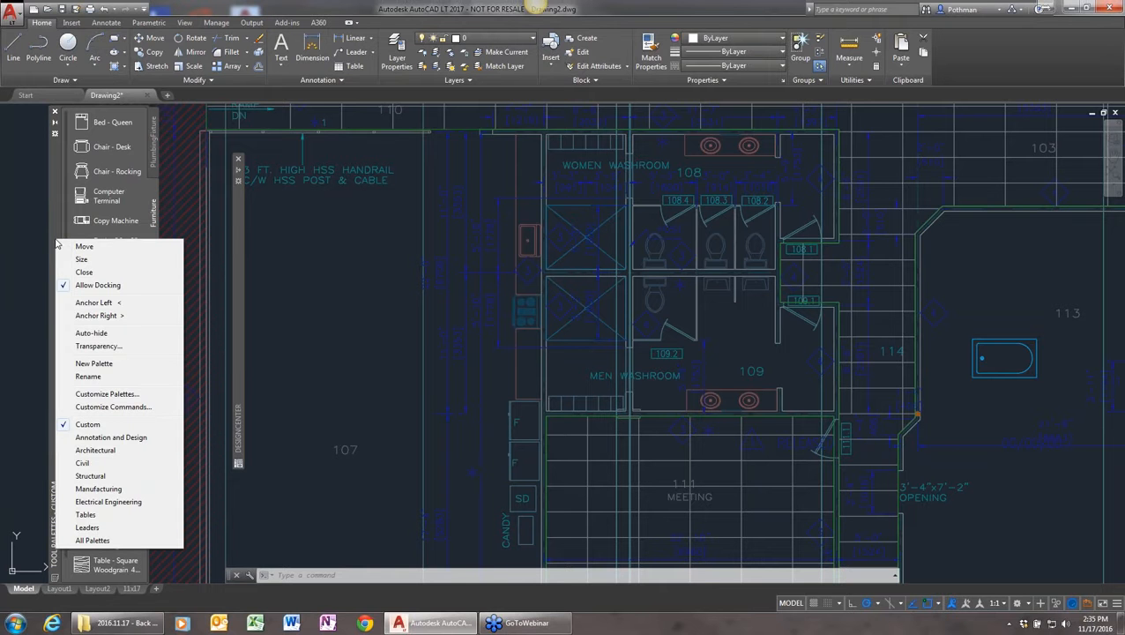
click(106, 394)
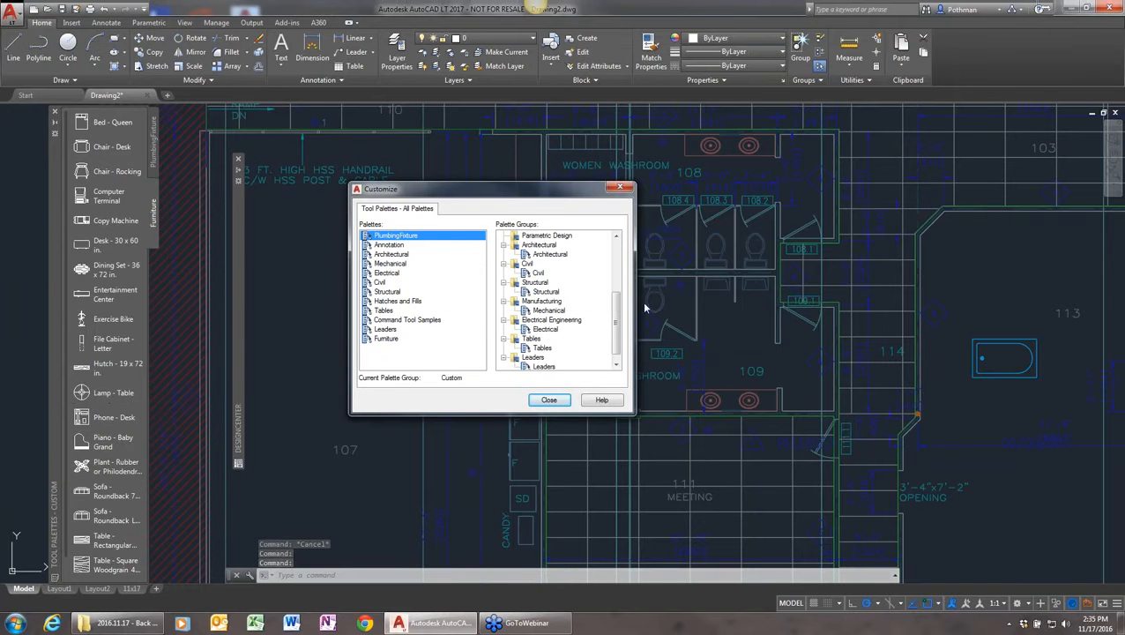
scroll(608, 322, up, 4)
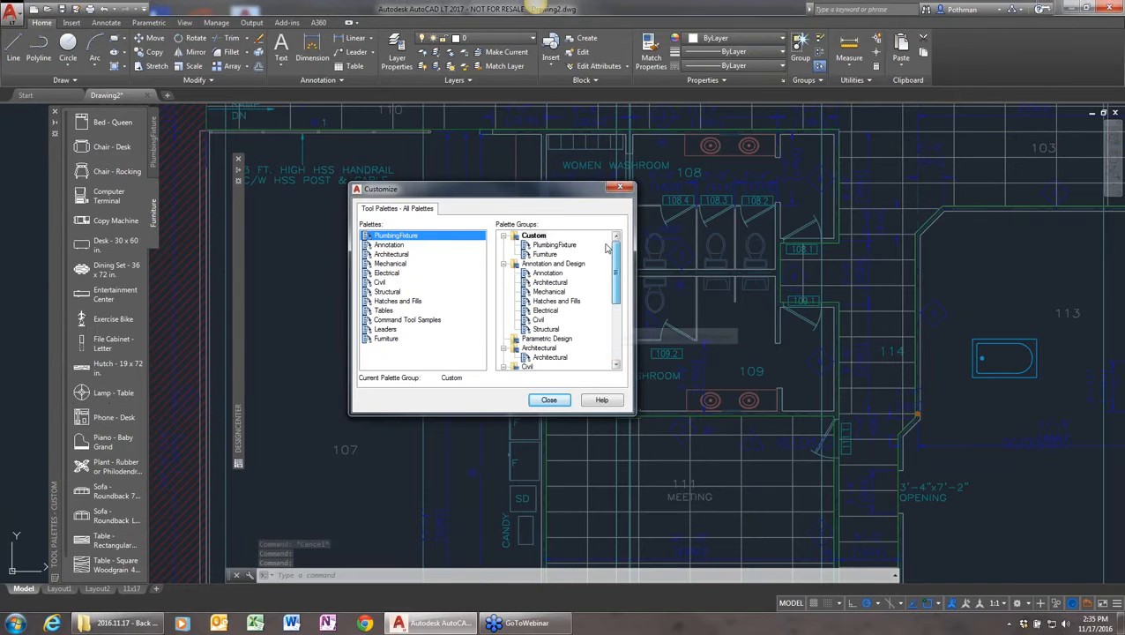
right_click(544, 238)
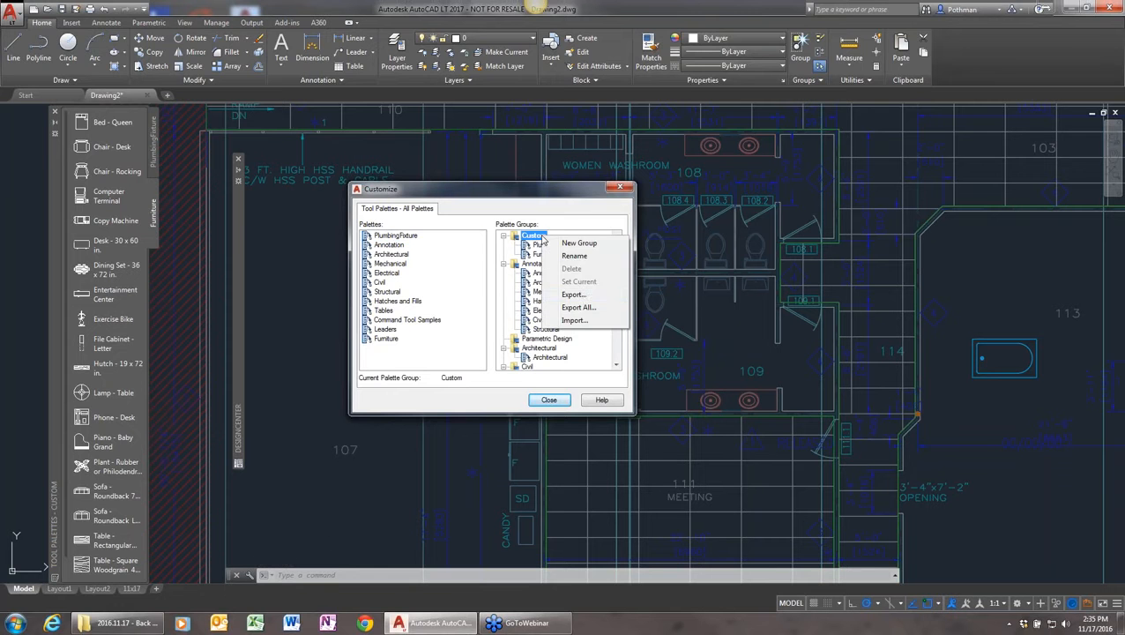
click(573, 295)
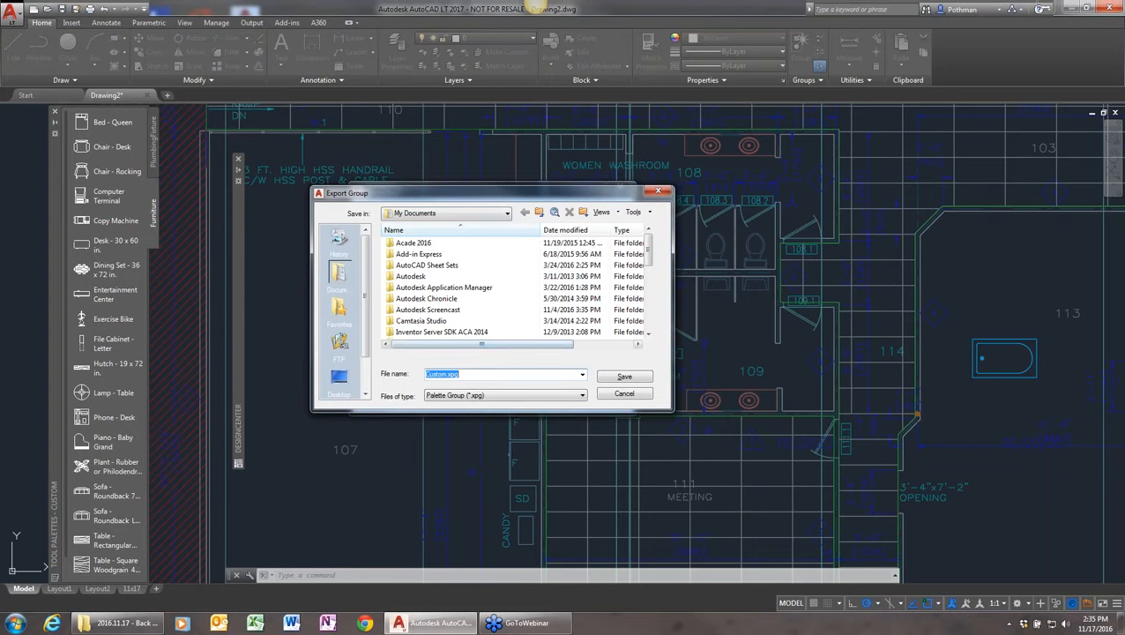
click(615, 394)
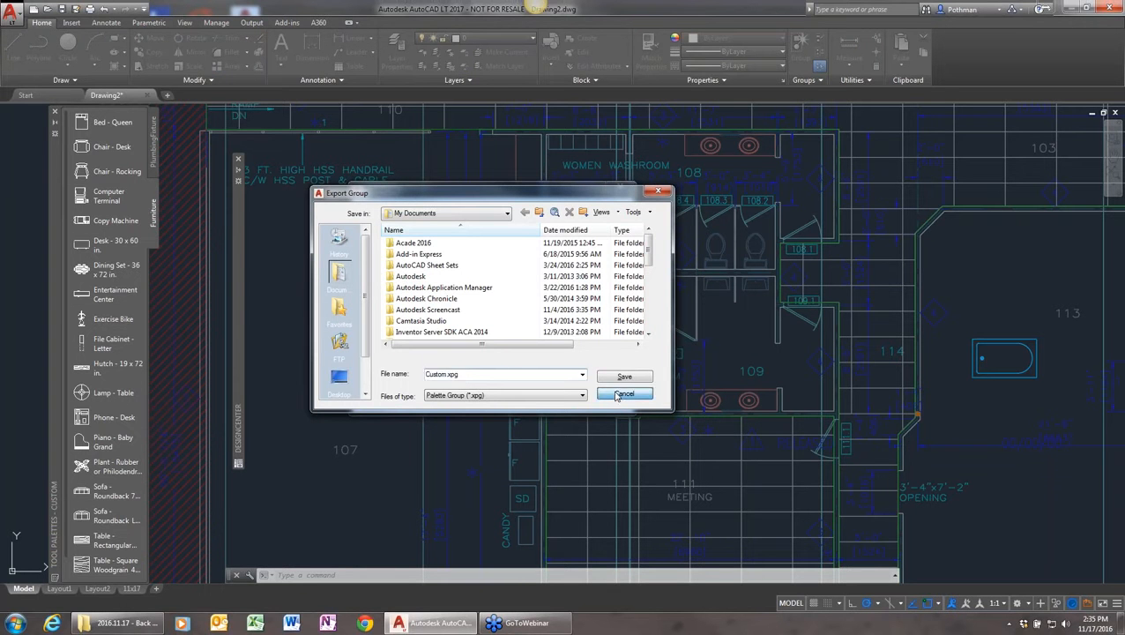
click(548, 400)
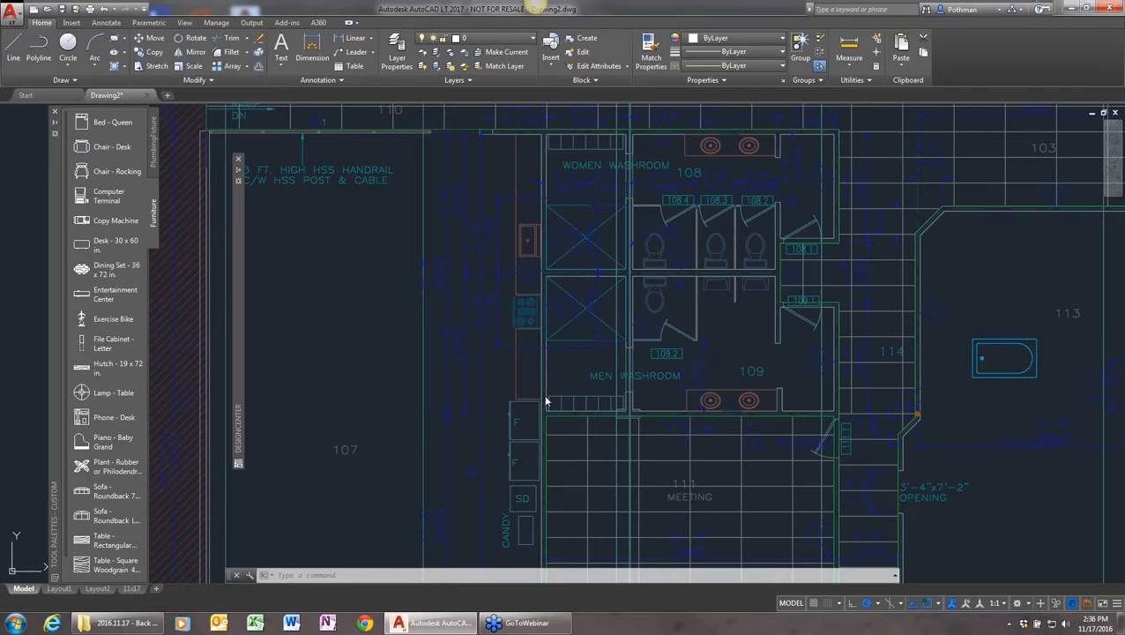
- Inspect the tool properties of the Bed - Queen block on the Furniture palette, and close them without changes
right_click(115, 126)
click(150, 250)
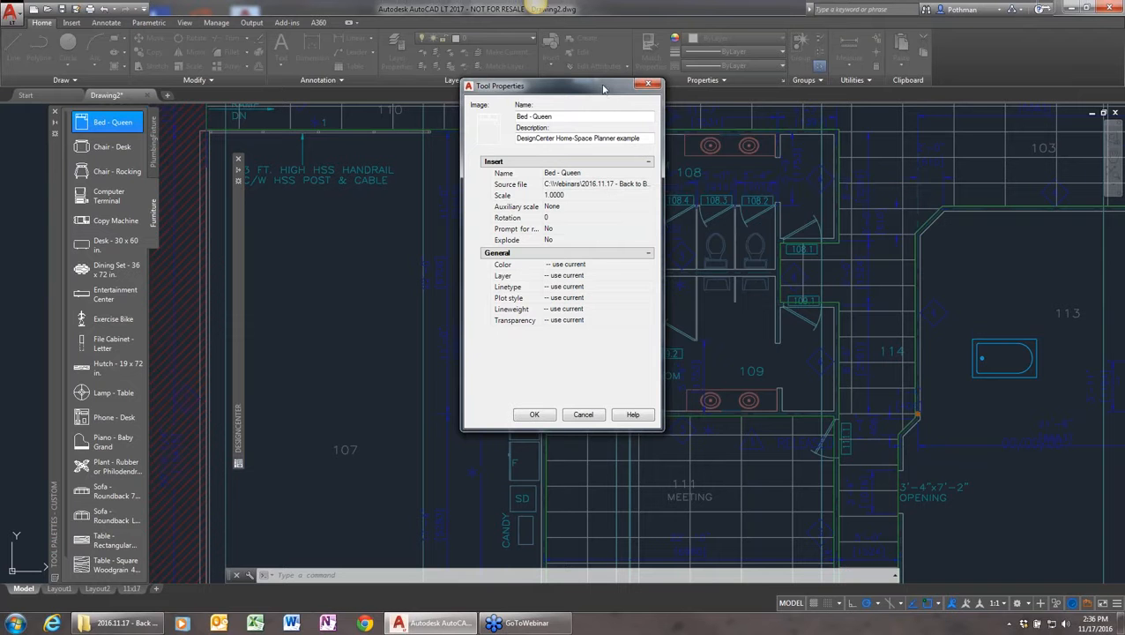
click(648, 84)
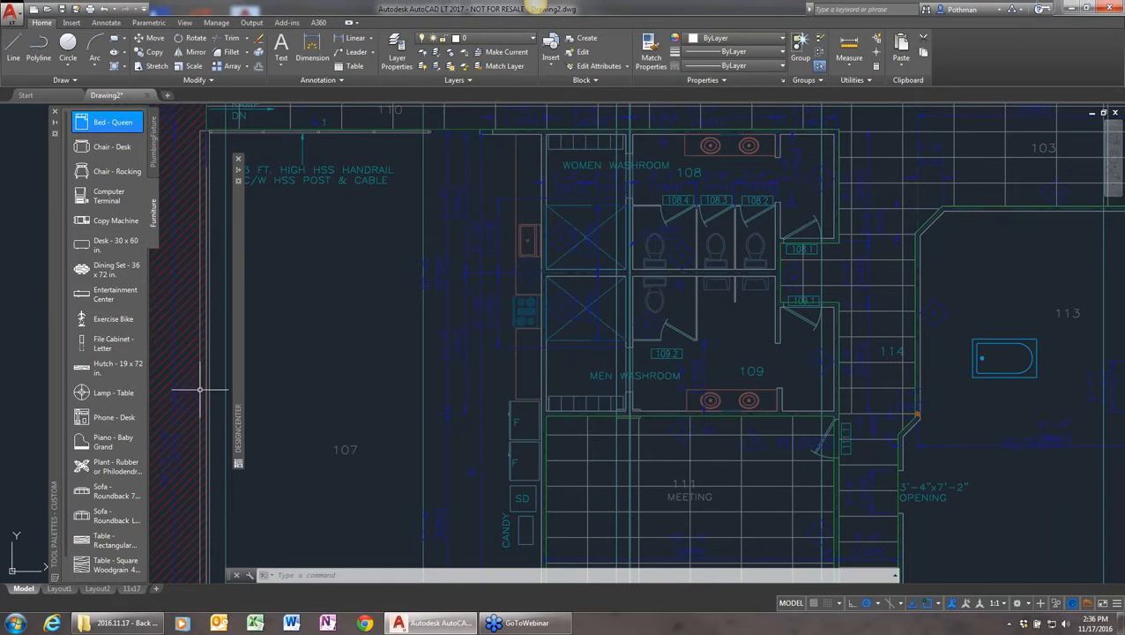
- In DesignCenter, collapse Home - Space Planner.dwg, expand Wall Base.dwg and display its layers
mouse_move(234, 391)
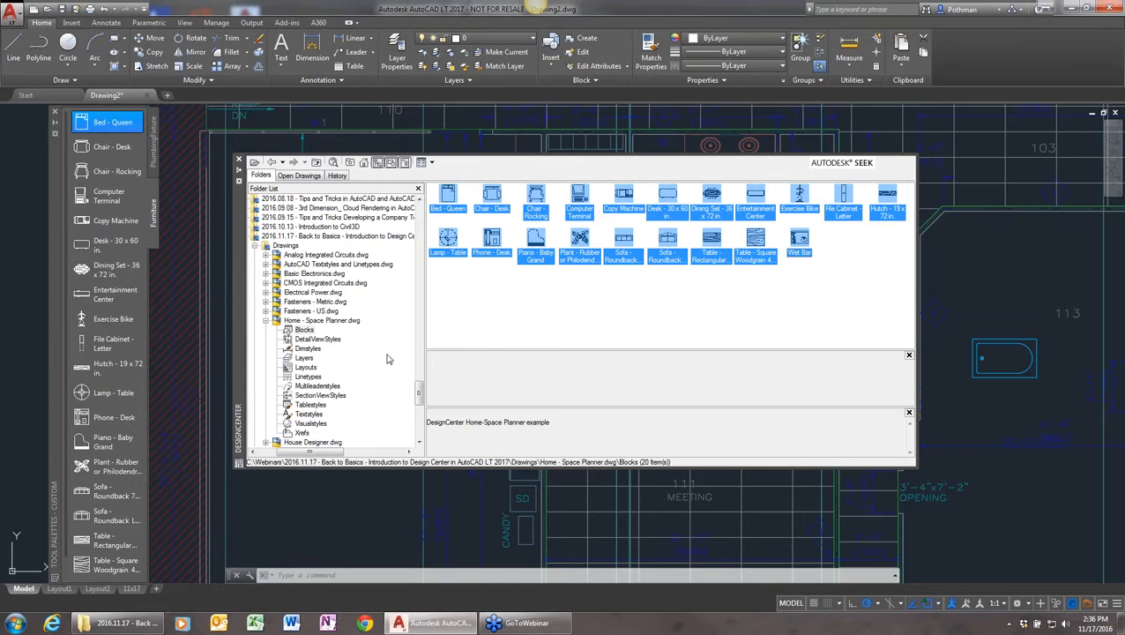
click(266, 320)
click(286, 405)
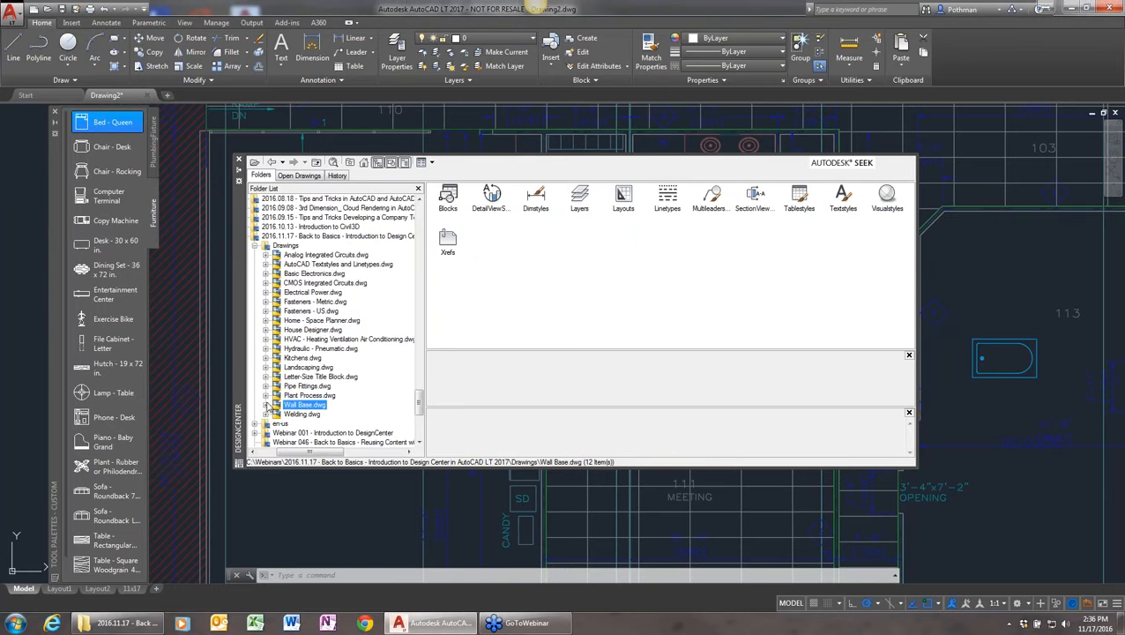
click(267, 405)
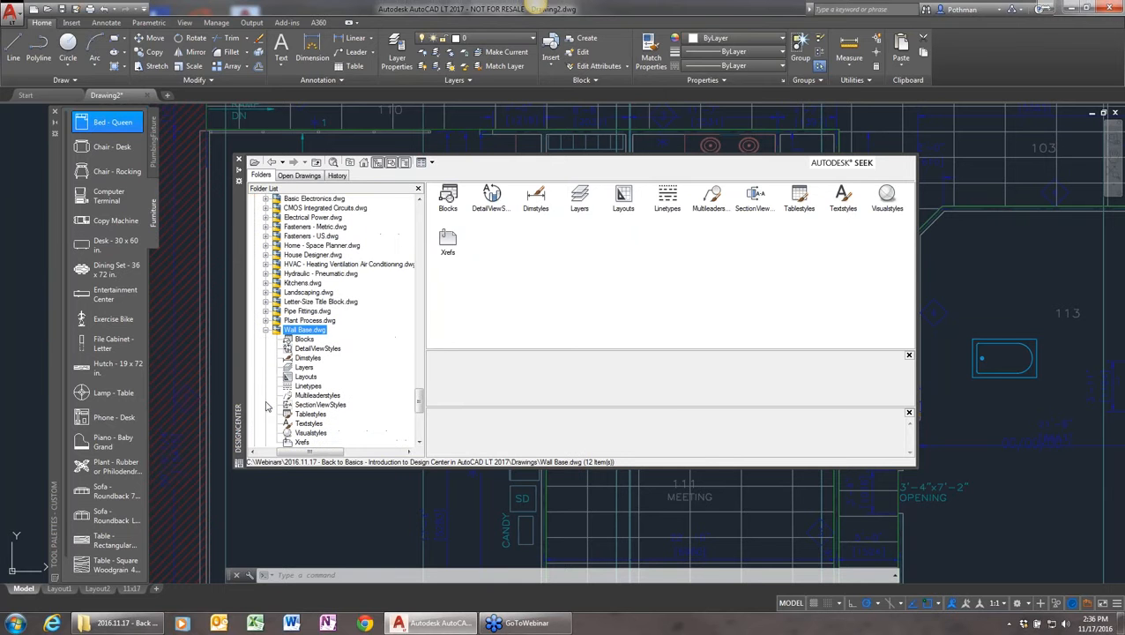
click(304, 367)
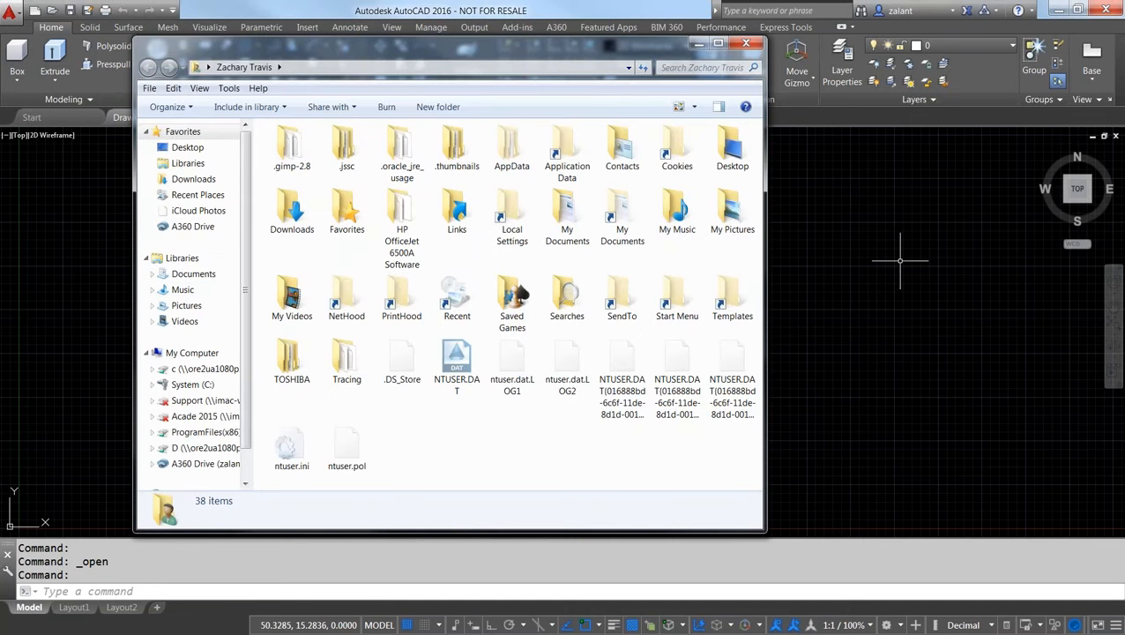
- In Windows Explorer, view the contents of the My Documents folder in the user profile
double_click(554, 214)
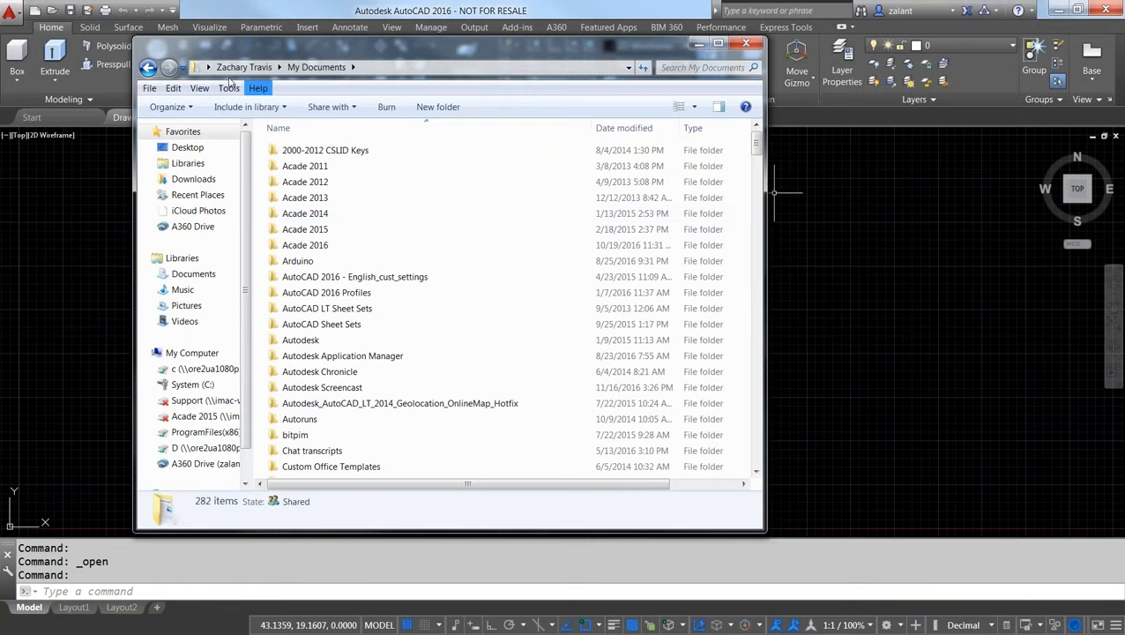
right_click(193, 276)
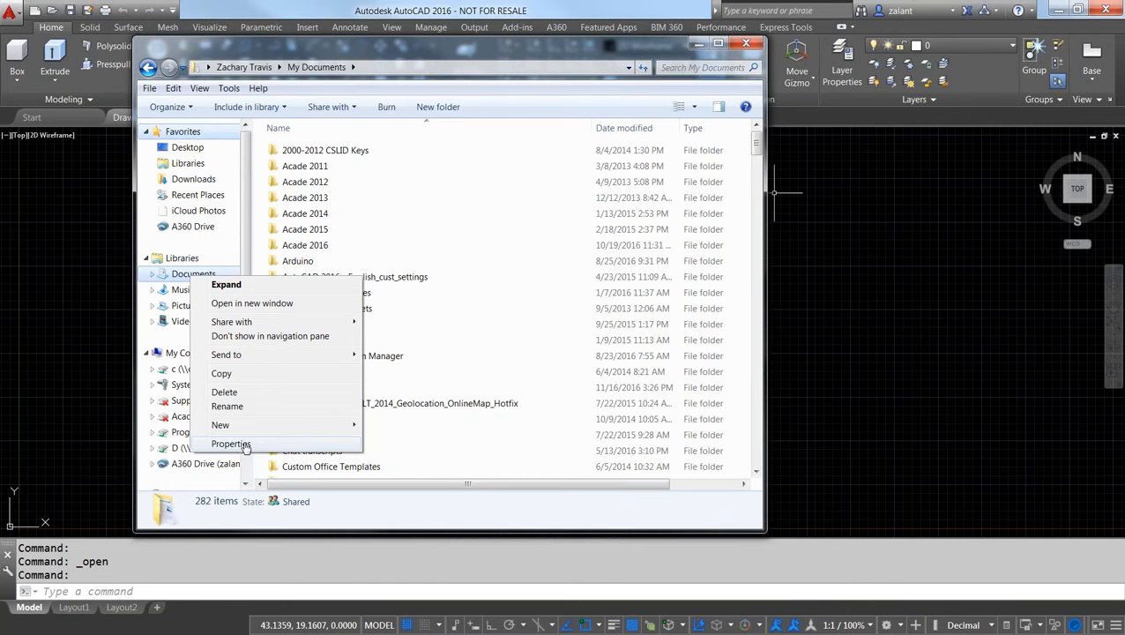
click(754, 141)
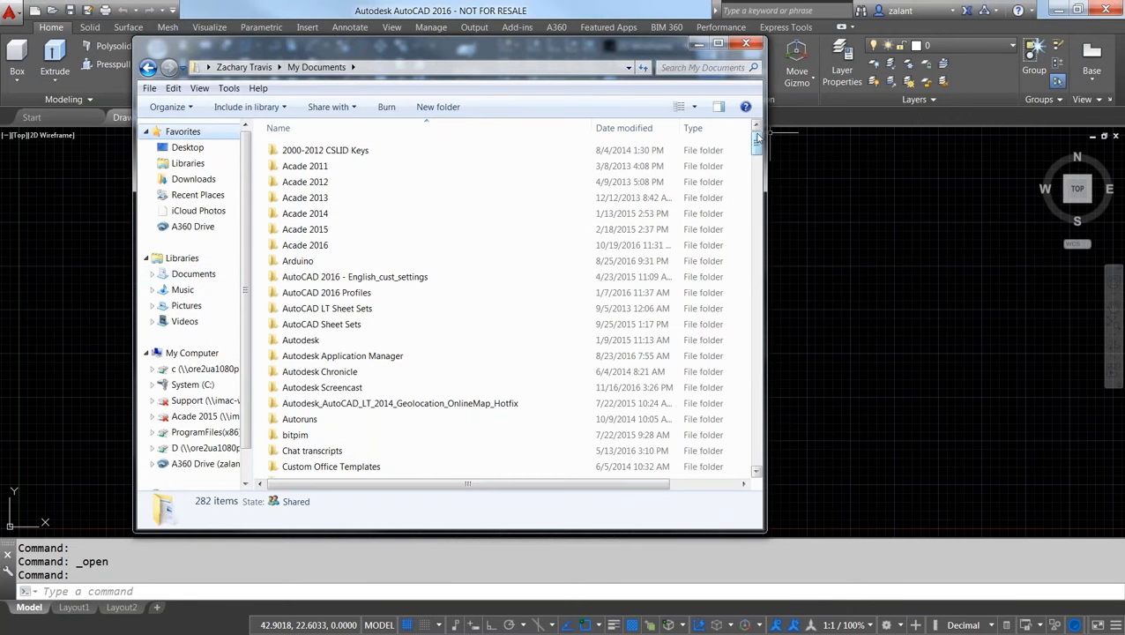
- Check which folder locations the Documents library includes in its properties, cancel without changes and close Windows Explorer
click(182, 258)
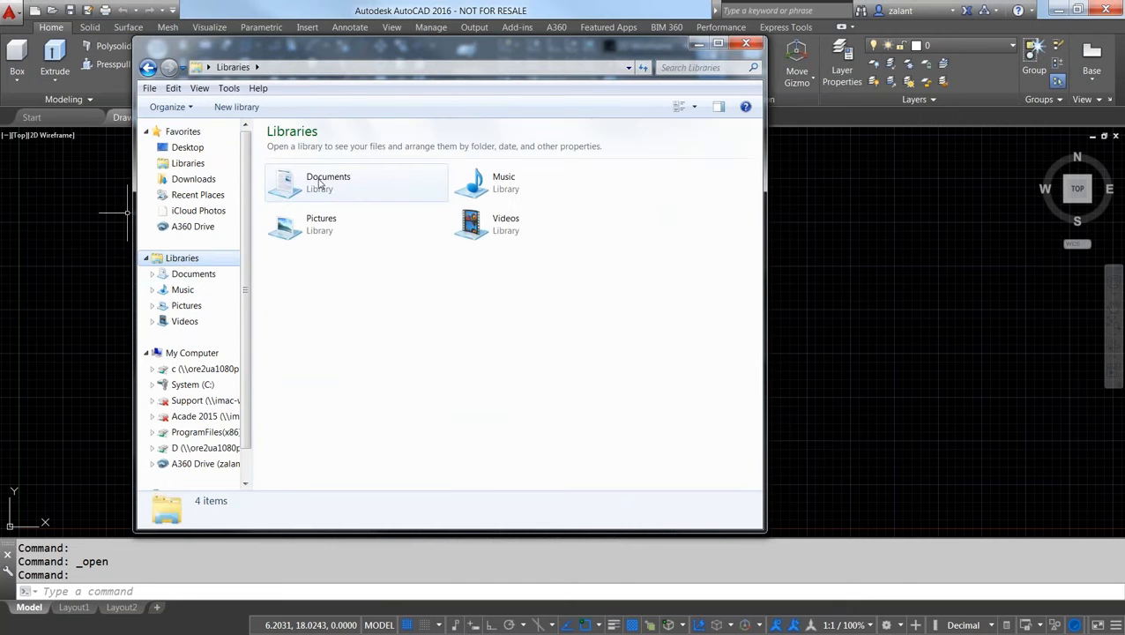
click(320, 183)
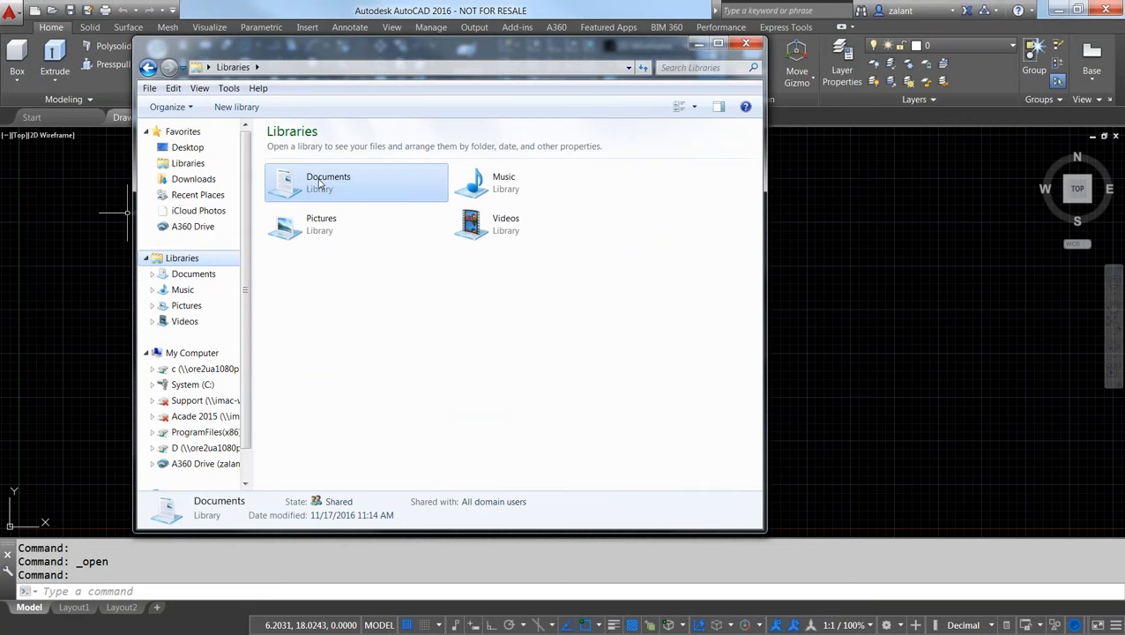
right_click(320, 184)
click(359, 338)
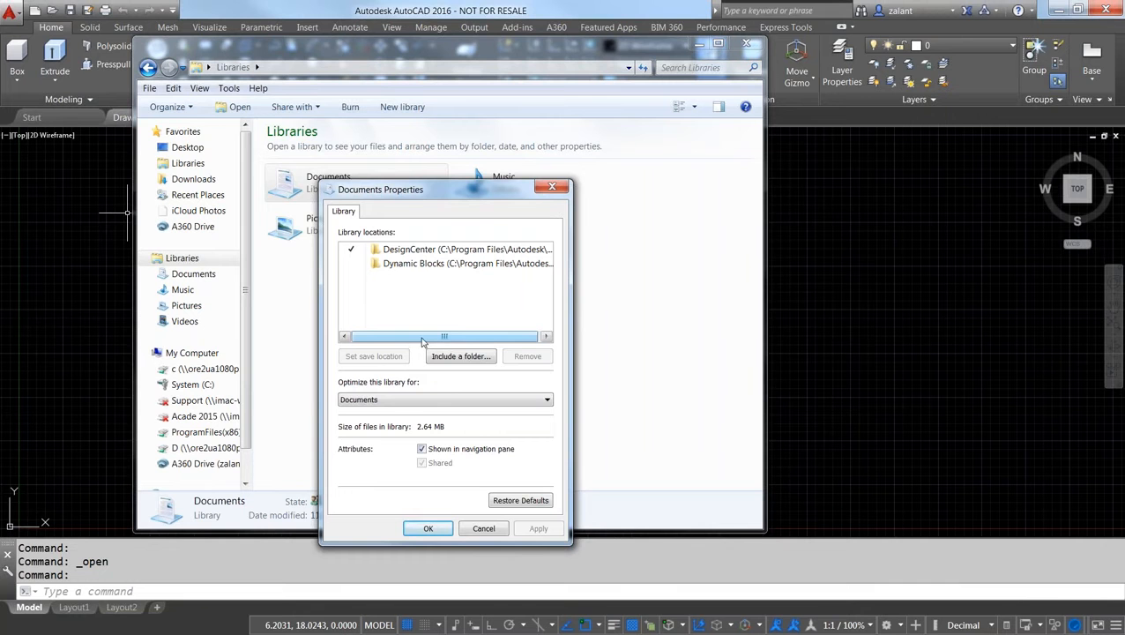
click(483, 529)
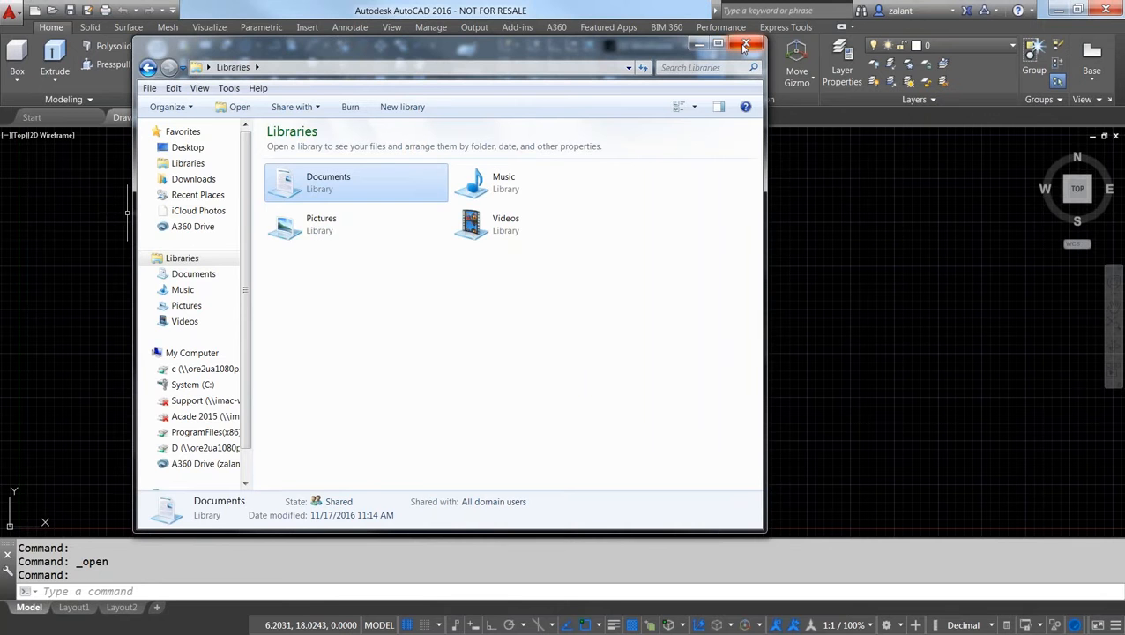
click(745, 45)
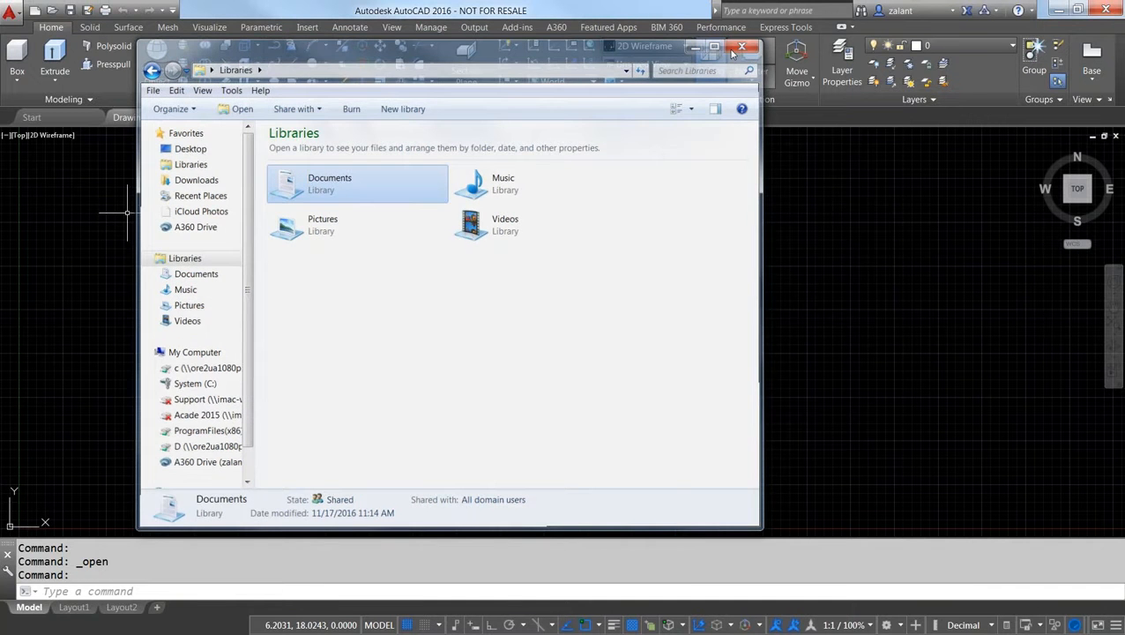
- Open DesignCenter, collapse the Program Files branch and look through the Documents folder of the user's profile under Users, then close DesignCenter
key(ctrl+2)
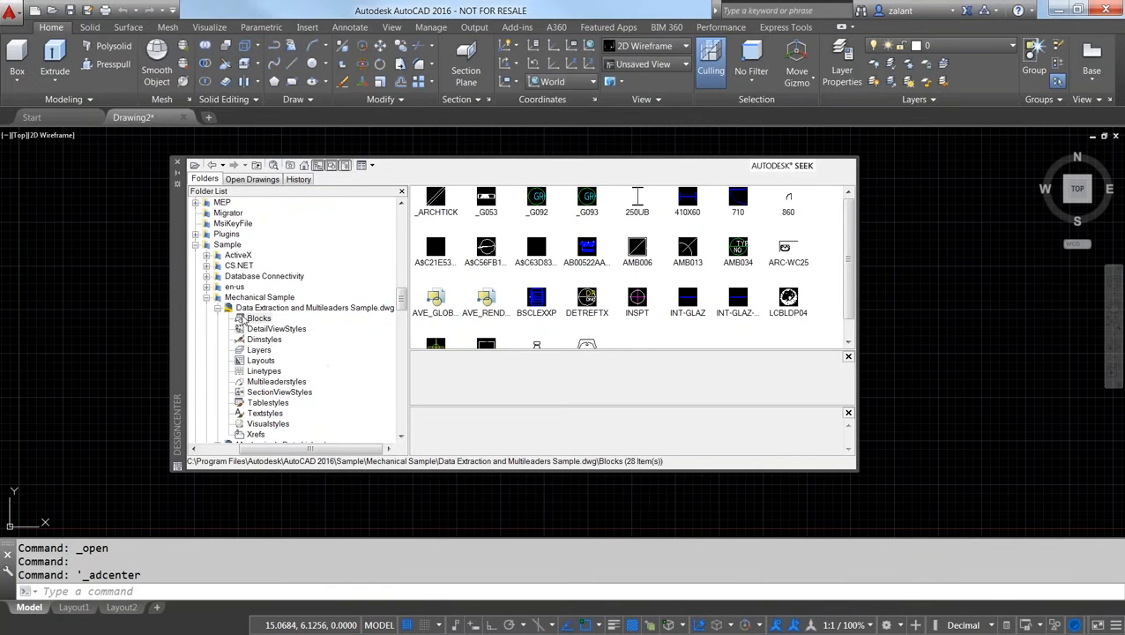
click(206, 298)
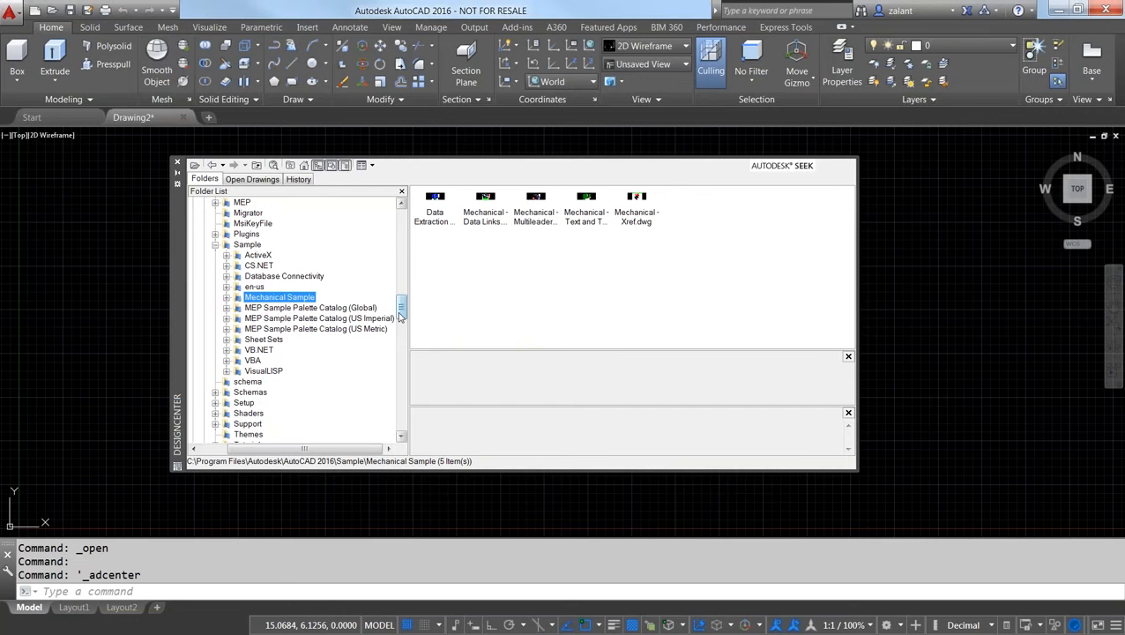
drag(401, 316, 401, 300)
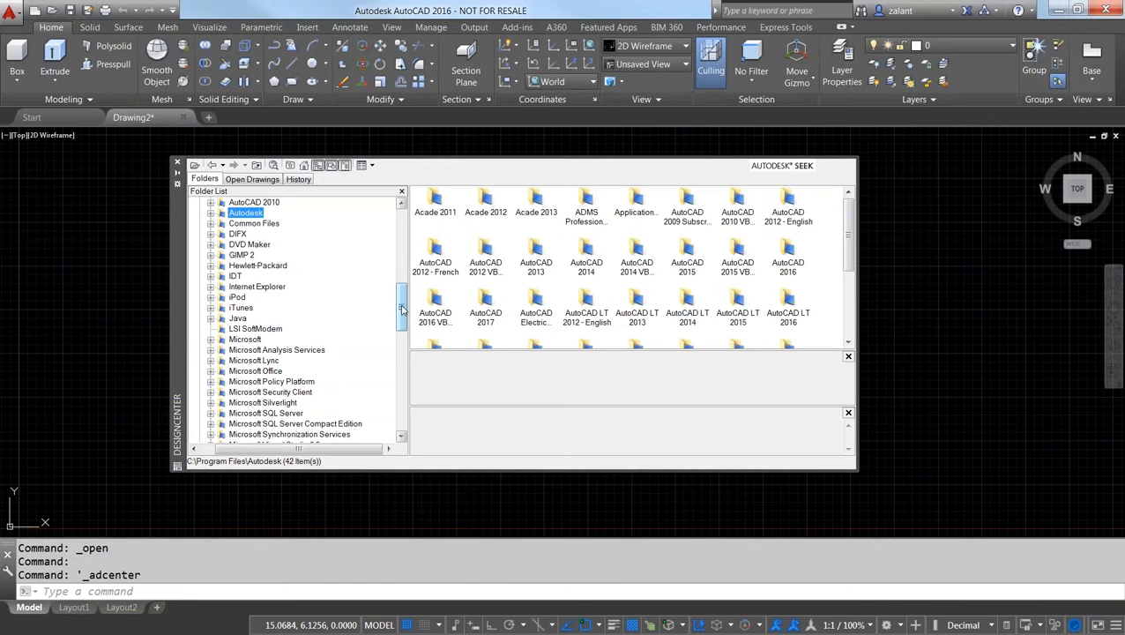
drag(401, 307, 403, 263)
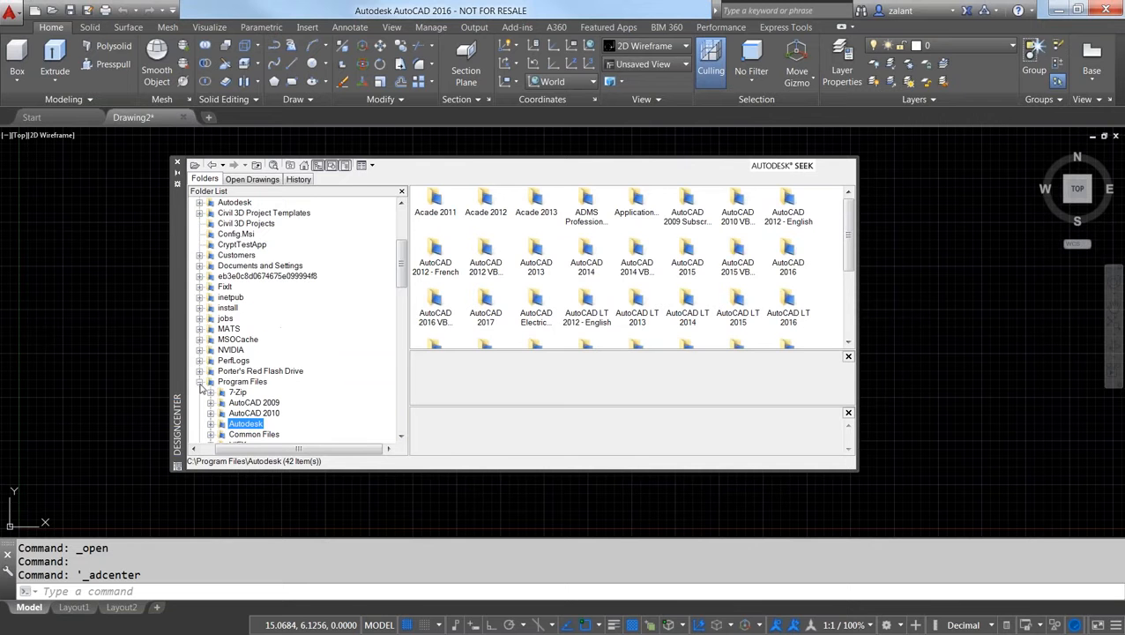
click(199, 381)
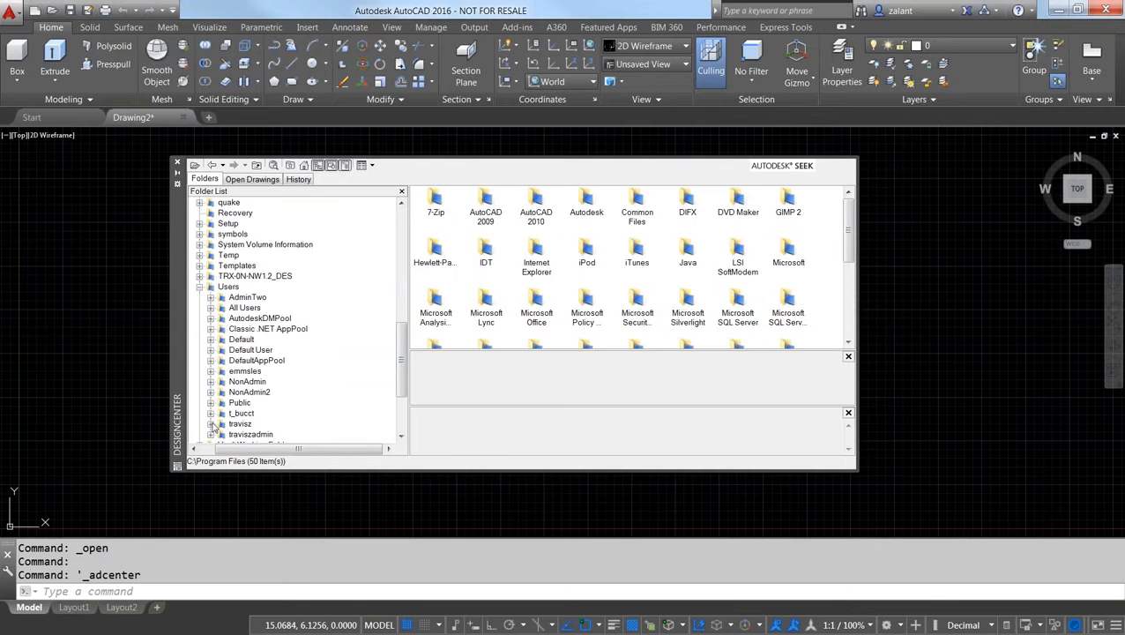
scroll(239, 305, down, 6)
click(237, 308)
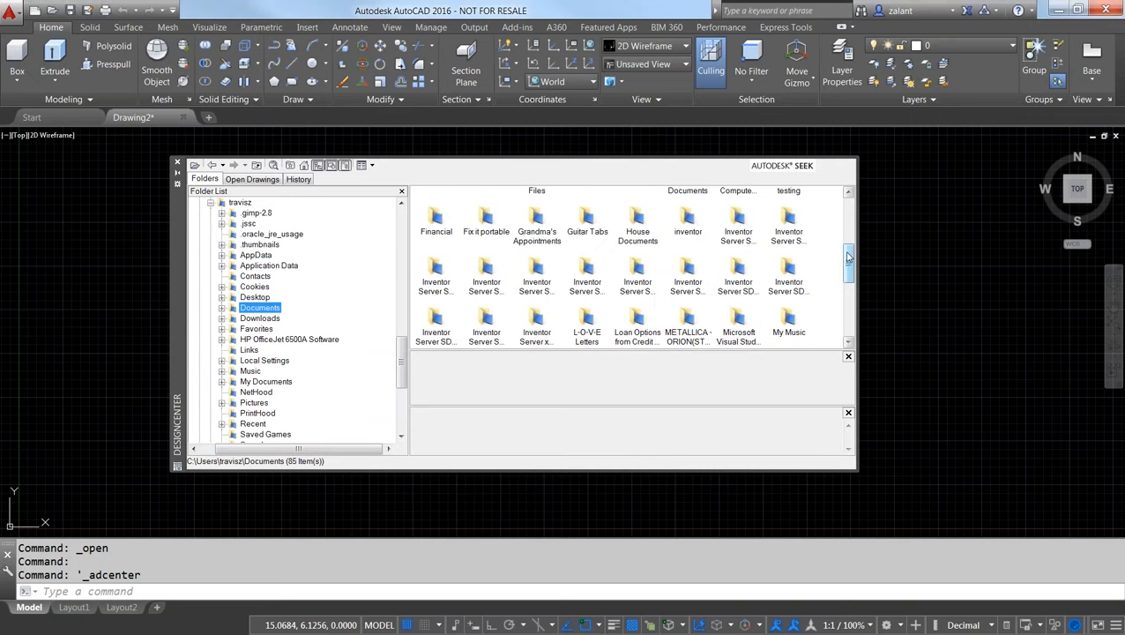
drag(846, 259, 846, 316)
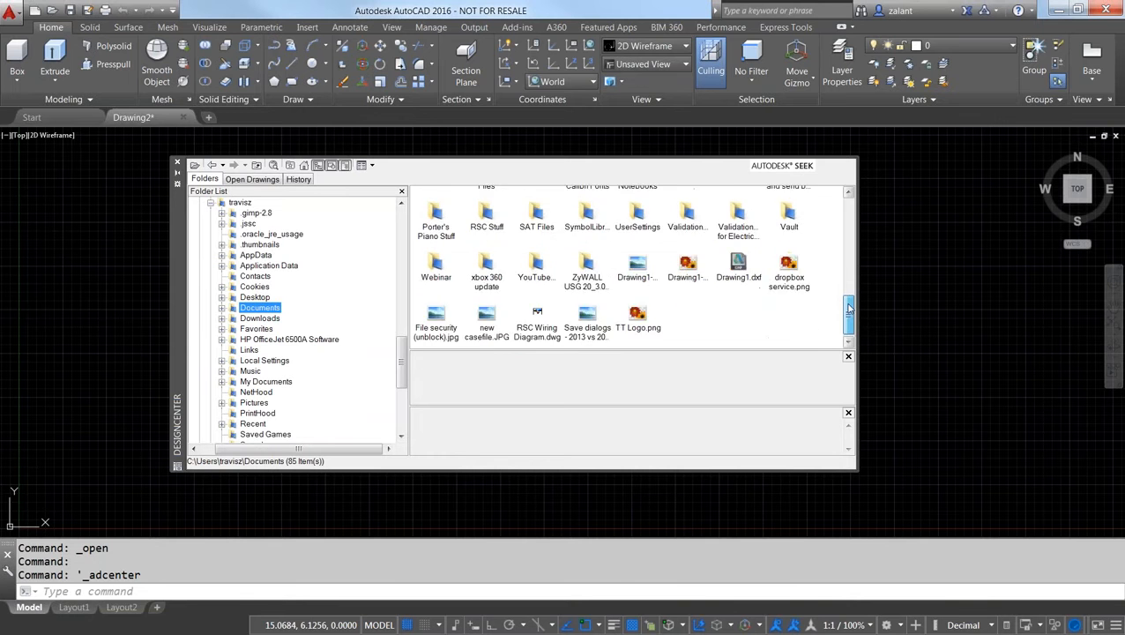
click(177, 165)
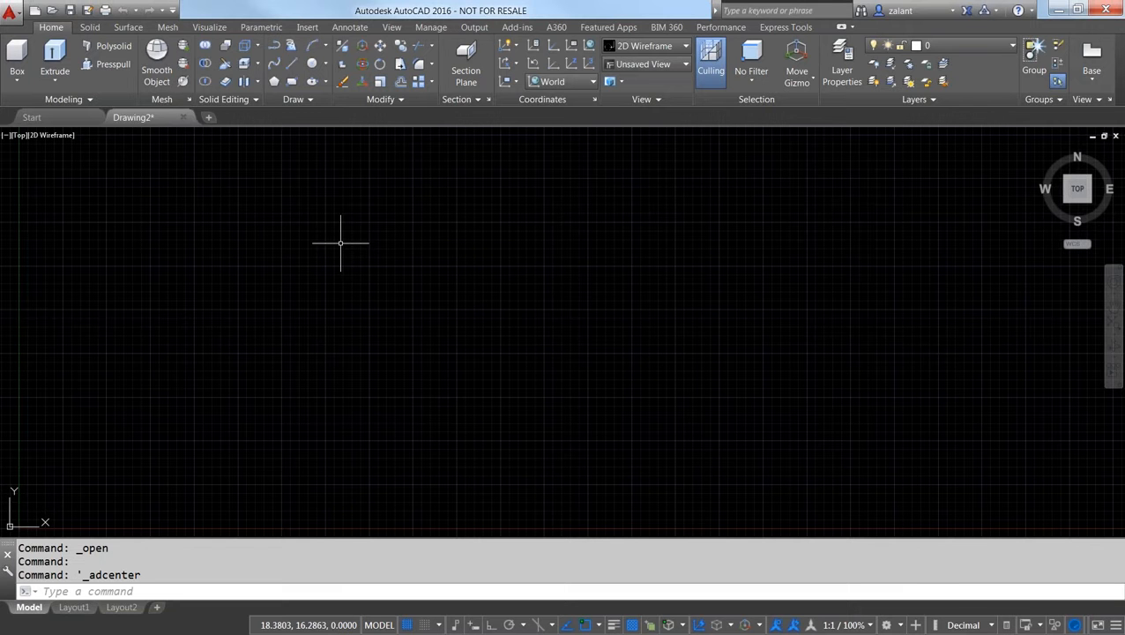
- Reopen DesignCenter and compare its Folders, Open Drawings and History views, finishing on the open drawings
key(ctrl+2)
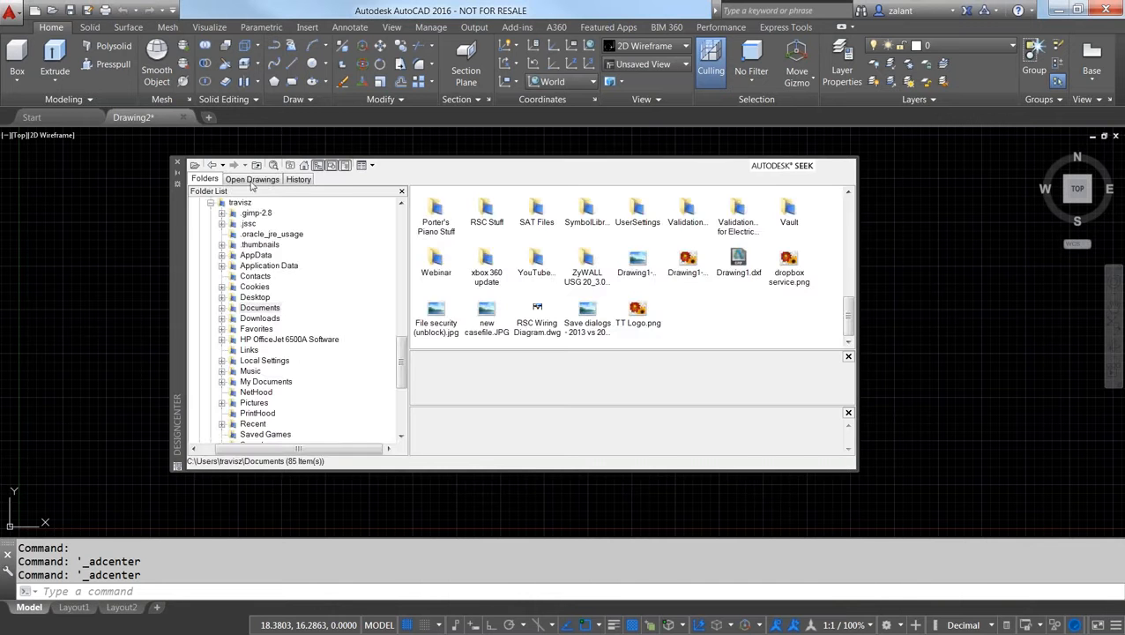
click(252, 180)
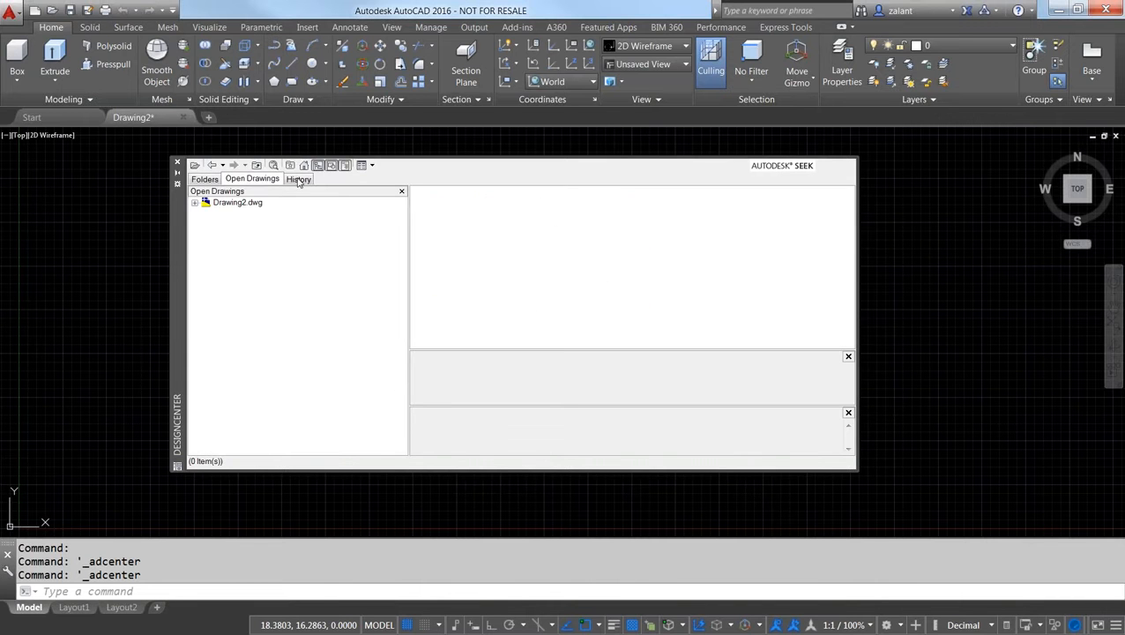
click(206, 179)
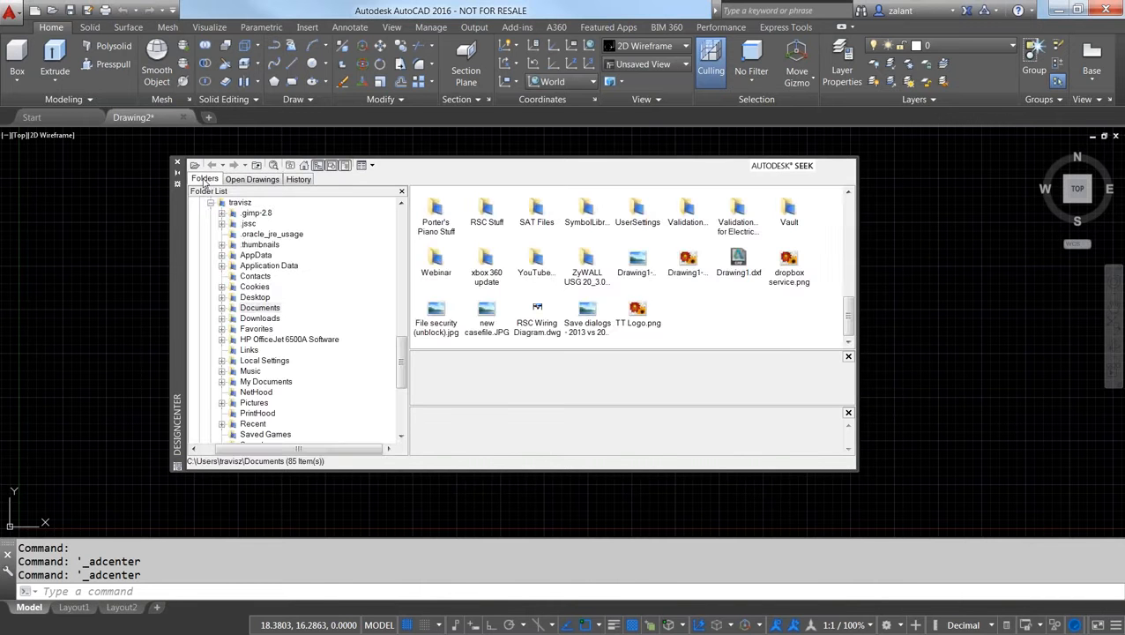
click(247, 181)
click(296, 180)
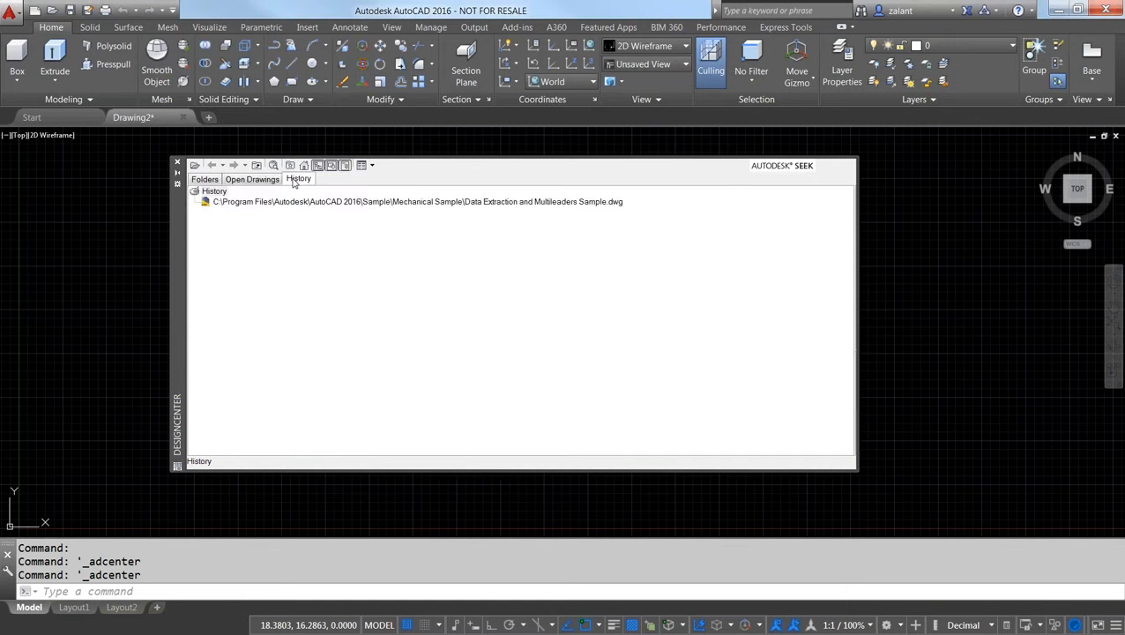
click(205, 179)
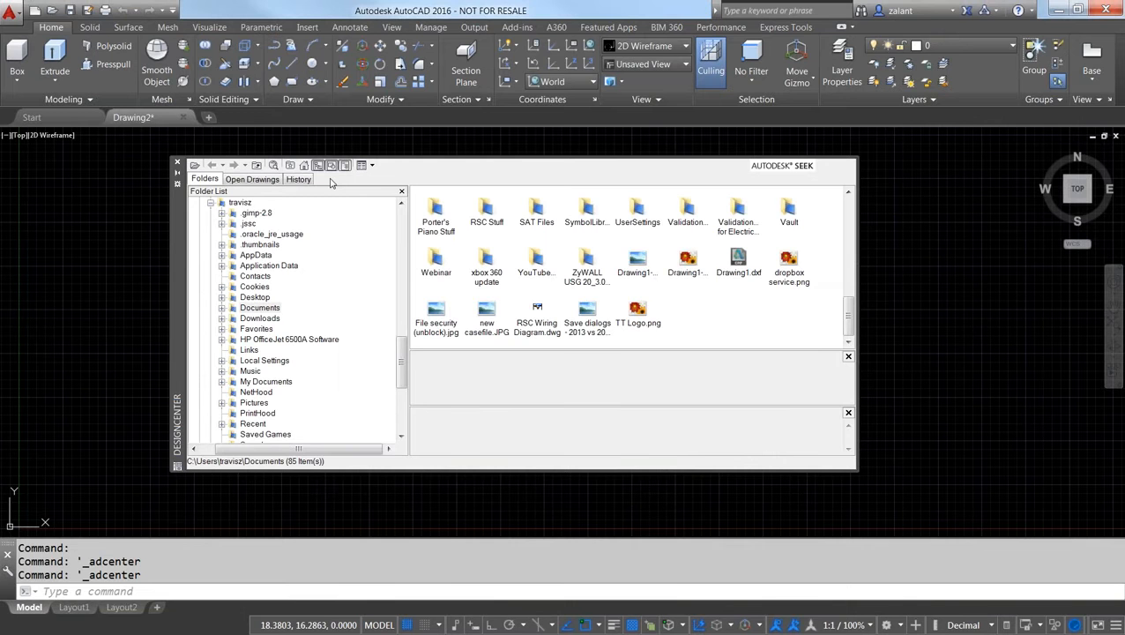
click(254, 179)
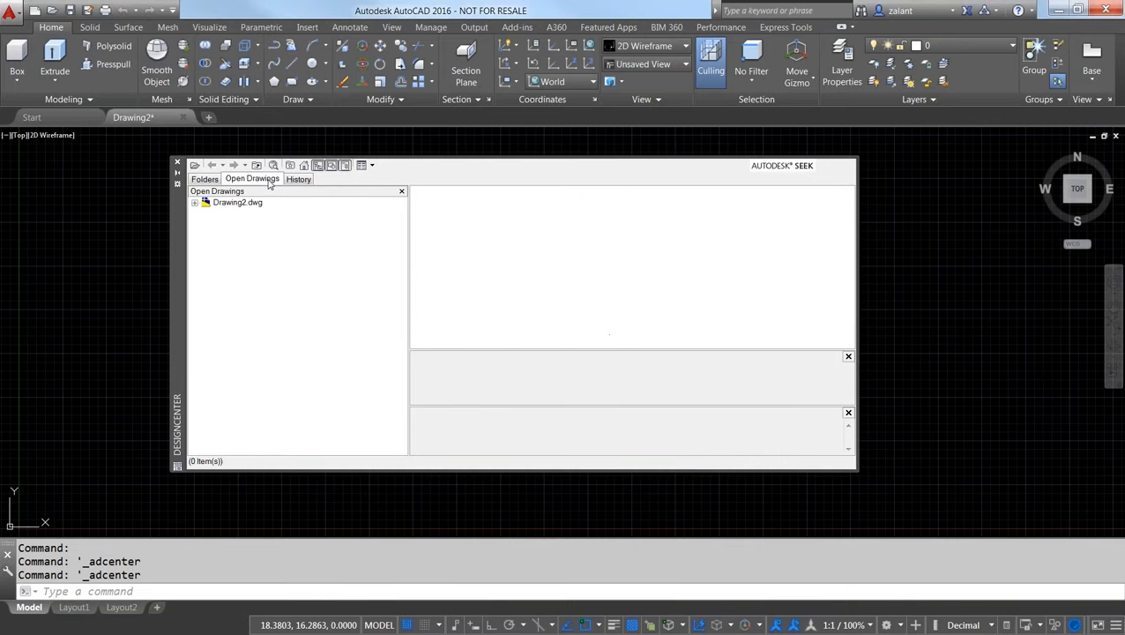
- In DesignCenter, revisit the folder list, return to the open drawings and expand Drawing2.dwg
click(205, 179)
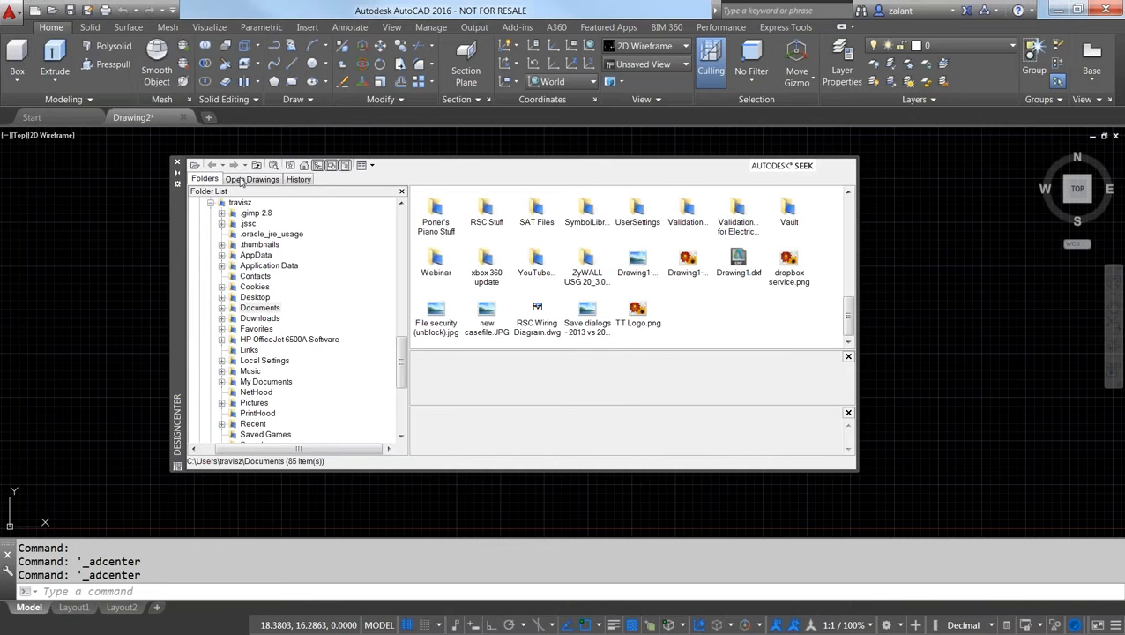
click(240, 180)
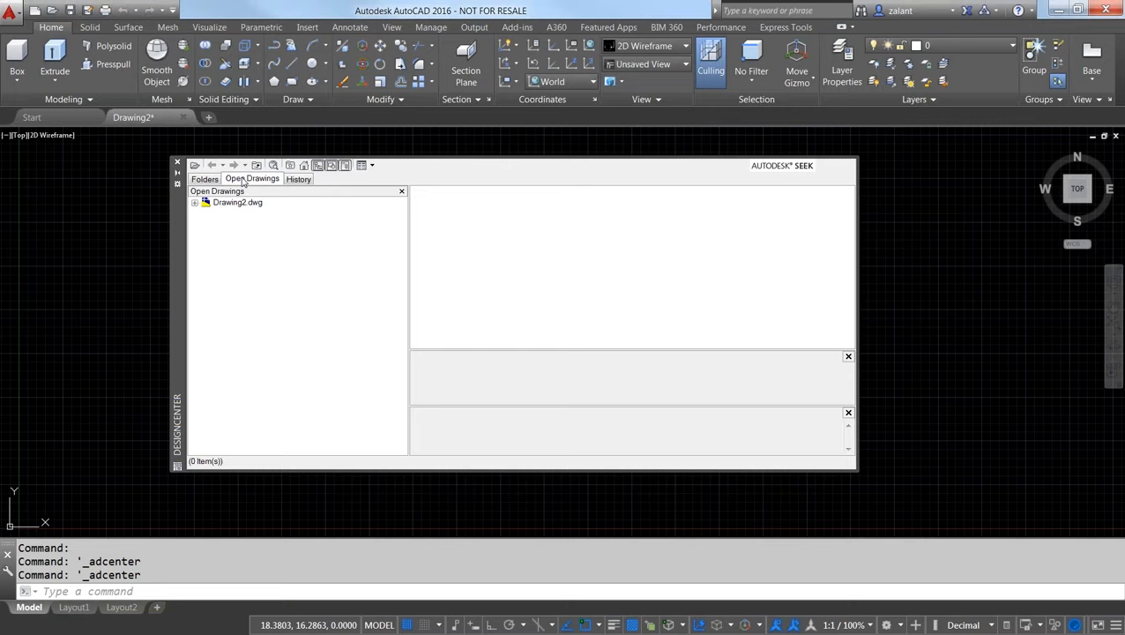
click(194, 204)
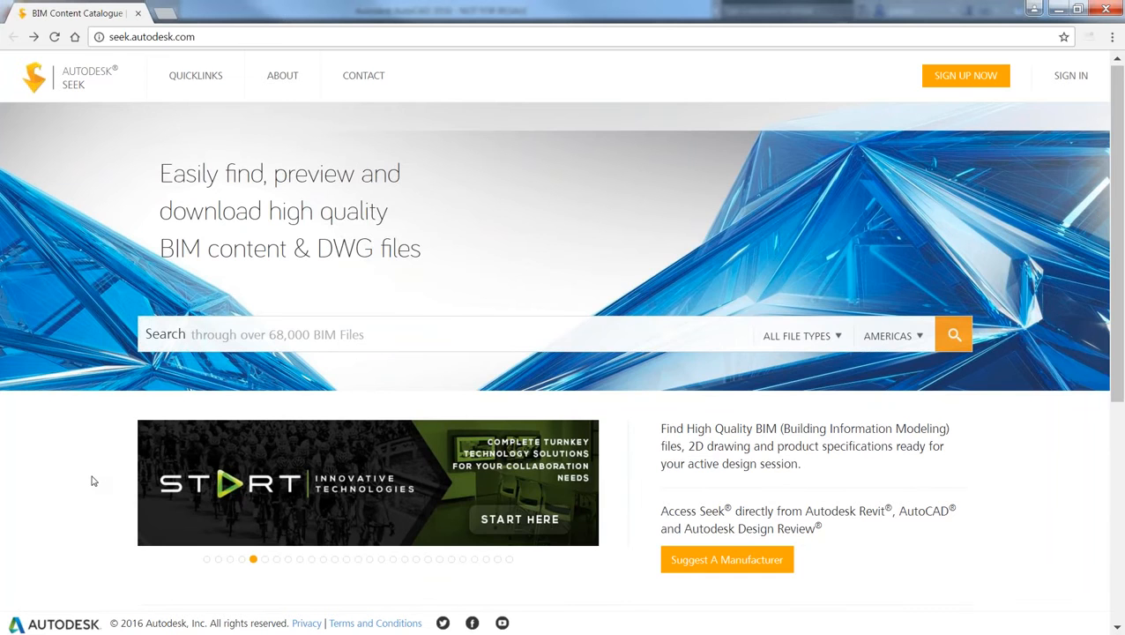
- On the Autodesk Seek website, browse the Interior category of BIM files and open its Chairs listing
scroll(92, 480, down, 3)
scroll(93, 460, down, 1)
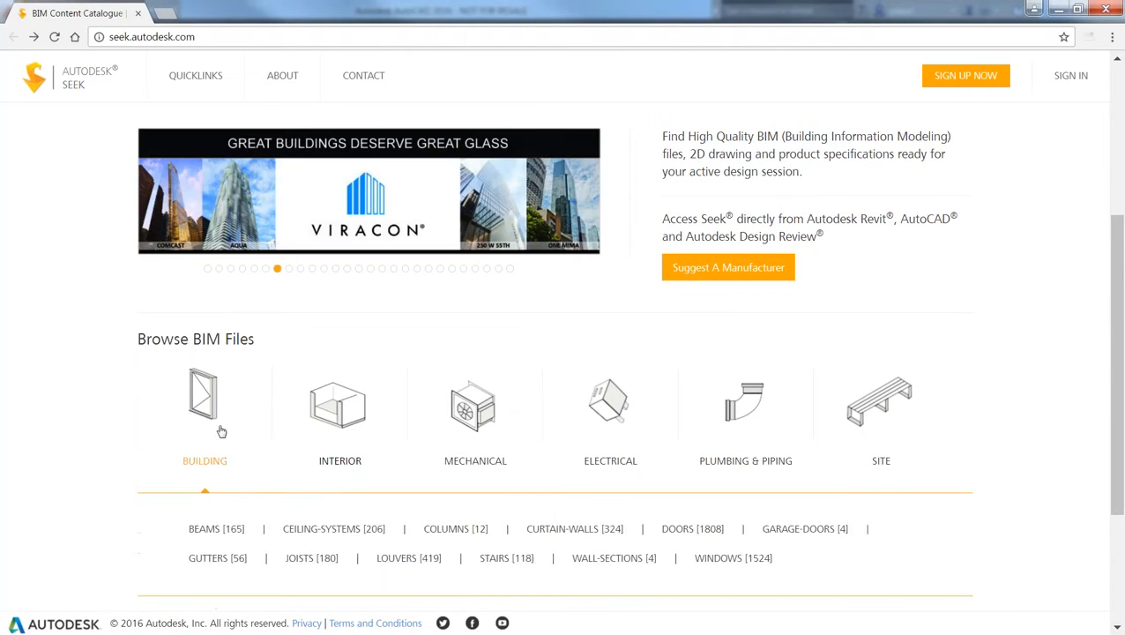
mouse_move(344, 407)
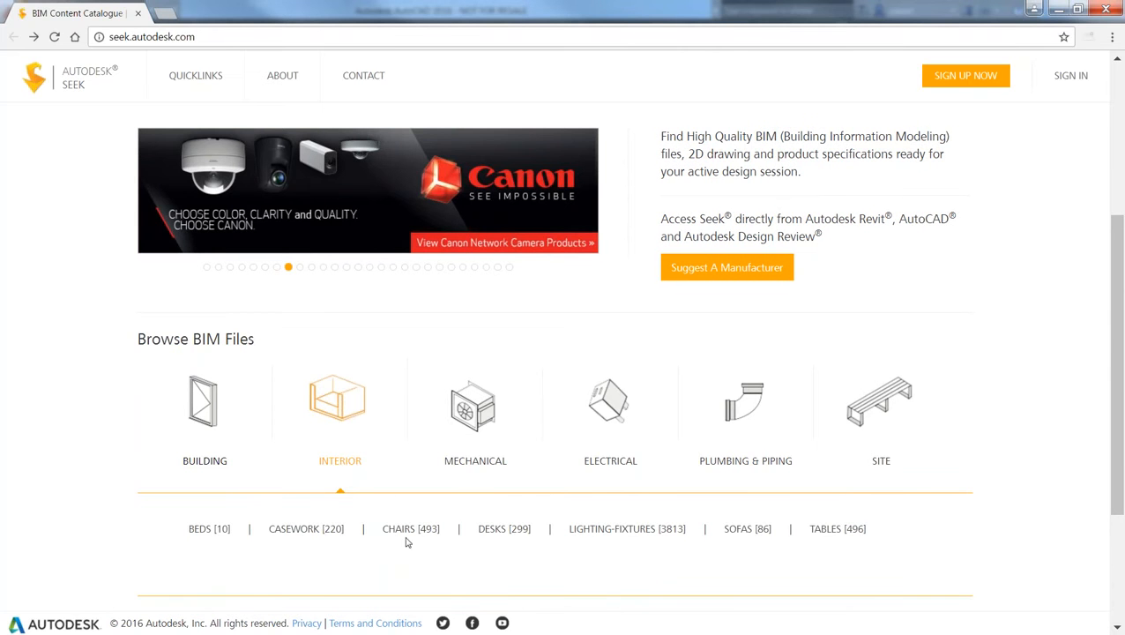
click(405, 530)
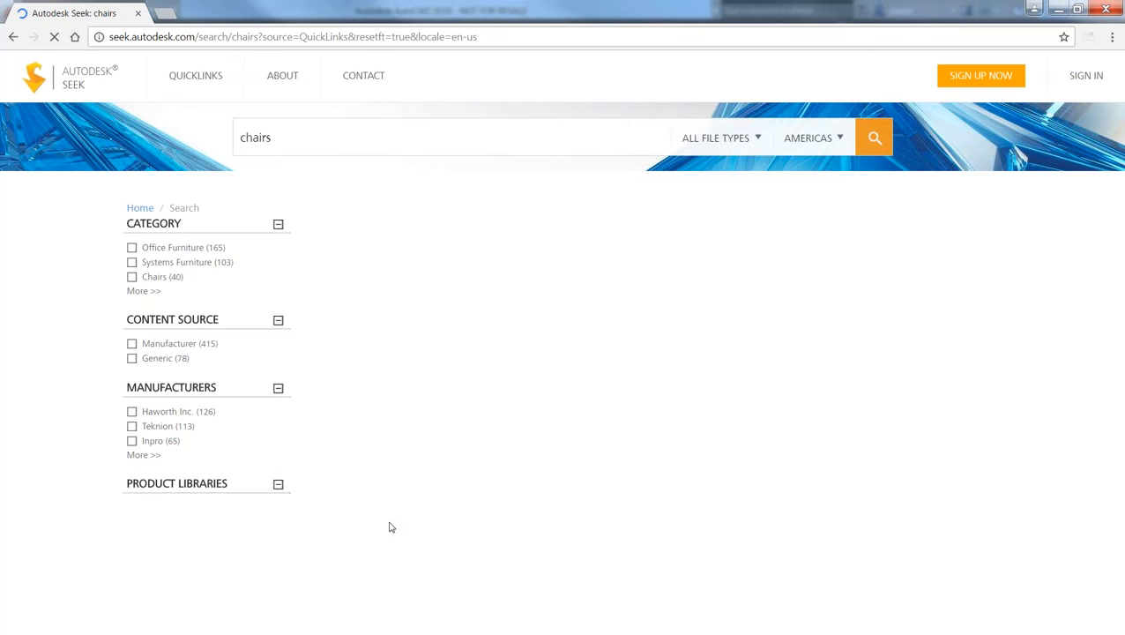
- Check the sorting options for the chair results and preview the Zody Sled Base and Zody 4 Leg Base chairs
click(978, 254)
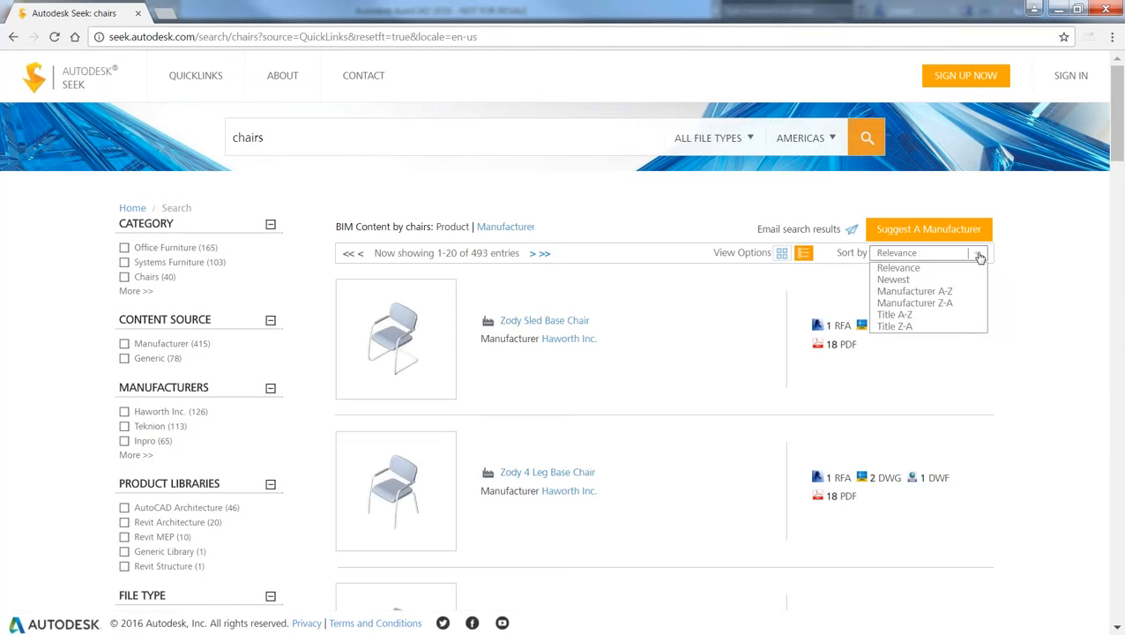
click(978, 254)
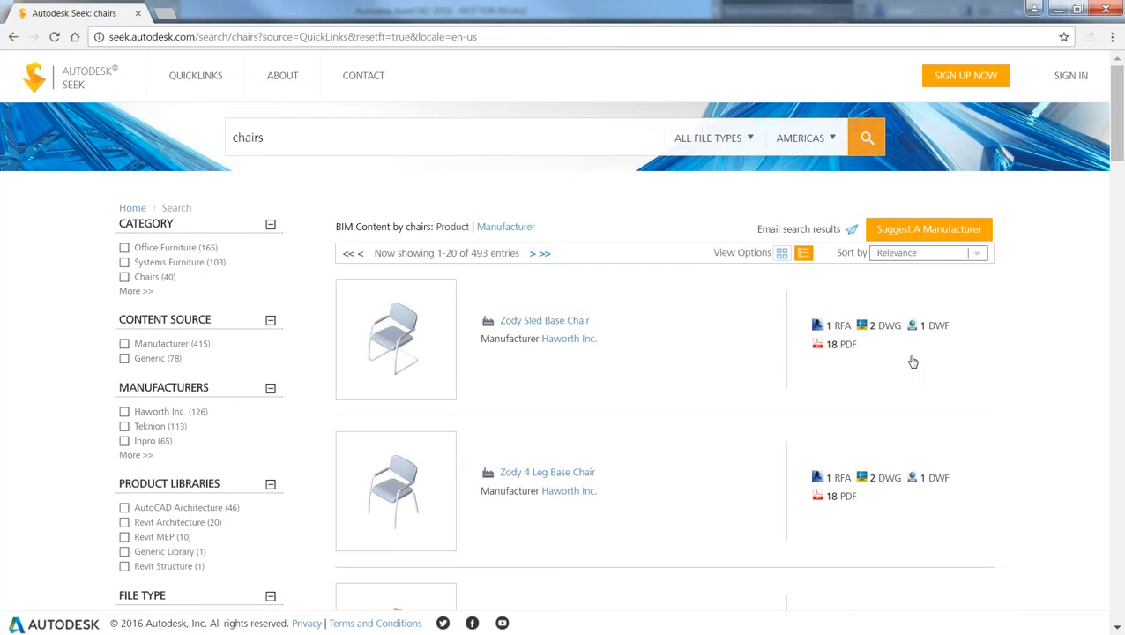
scroll(913, 362, down, 1)
scroll(913, 362, down, 1)
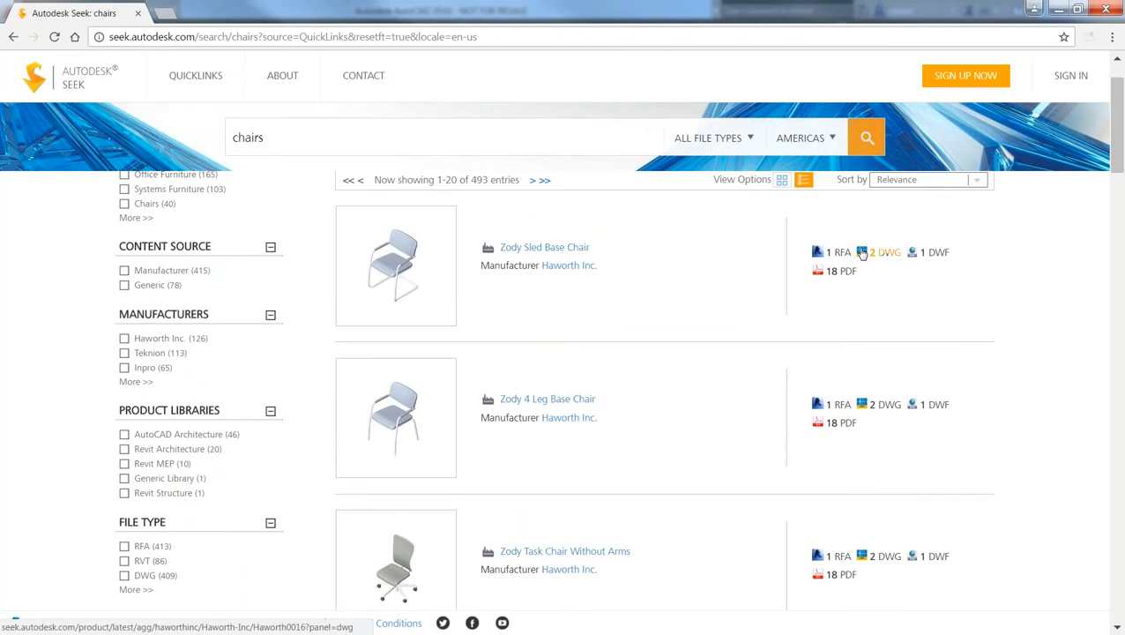
mouse_move(402, 269)
mouse_move(400, 427)
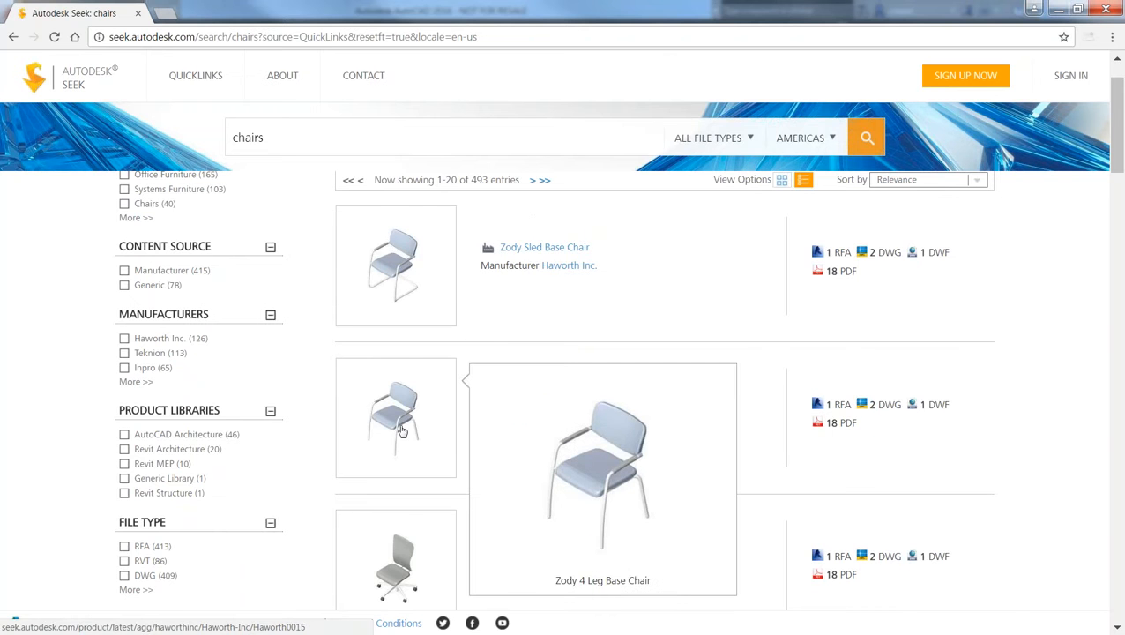
- Examine the file formats offered for the Haworth and Herman Miller chairs down to the Caper Stacking Chair, and return to the first result
scroll(402, 430, down, 1)
scroll(975, 396, down, 2)
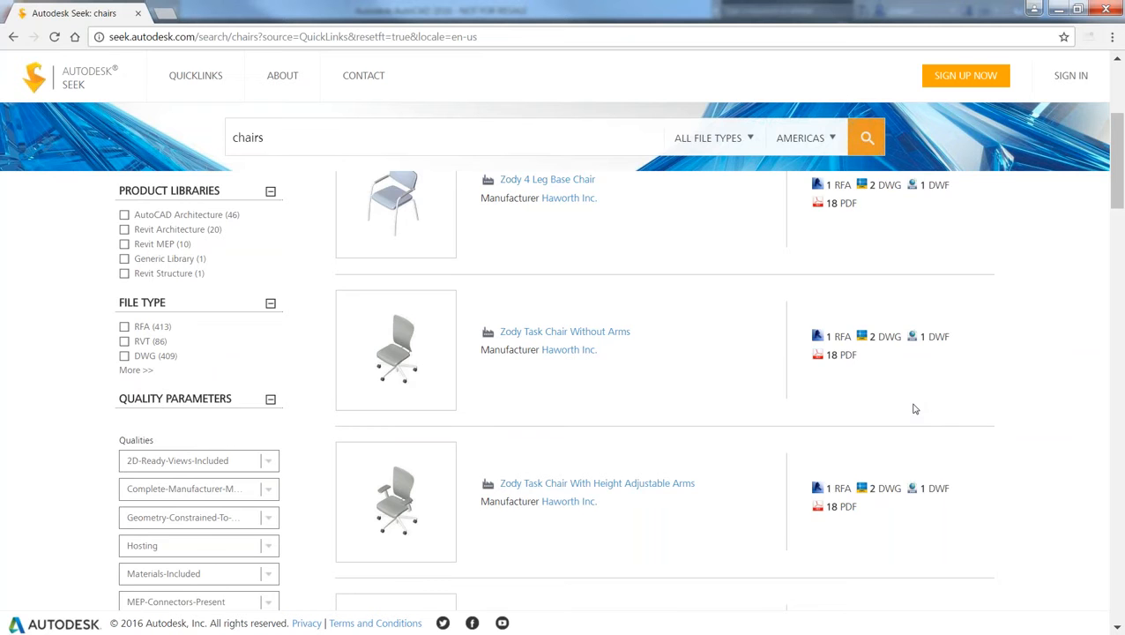
scroll(914, 408, down, 1)
scroll(914, 408, down, 3)
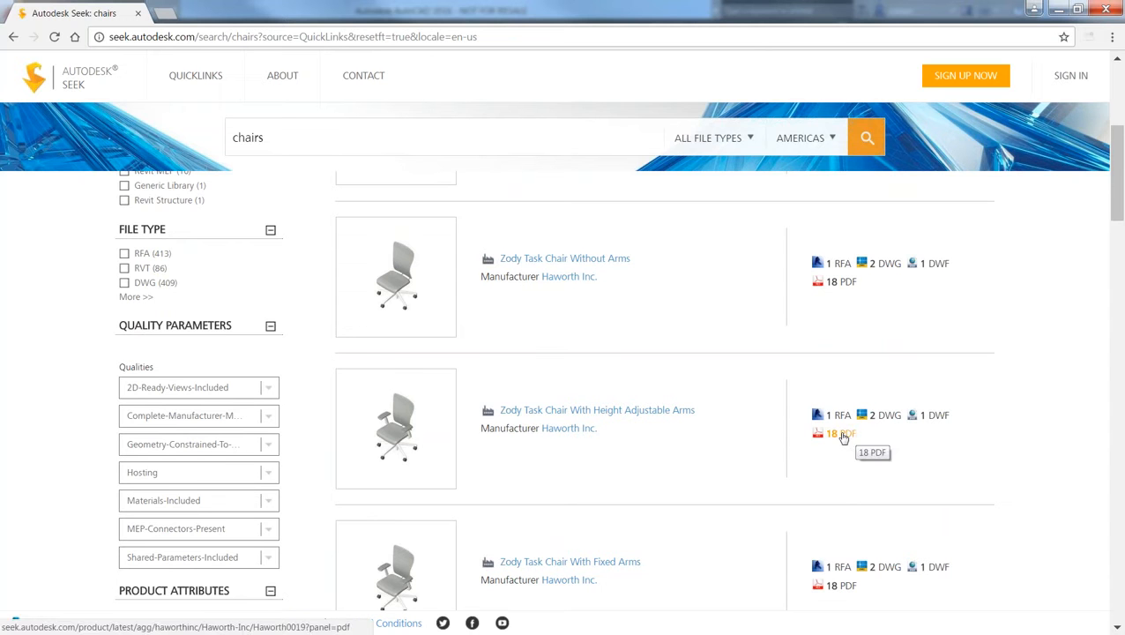
scroll(875, 458, down, 1)
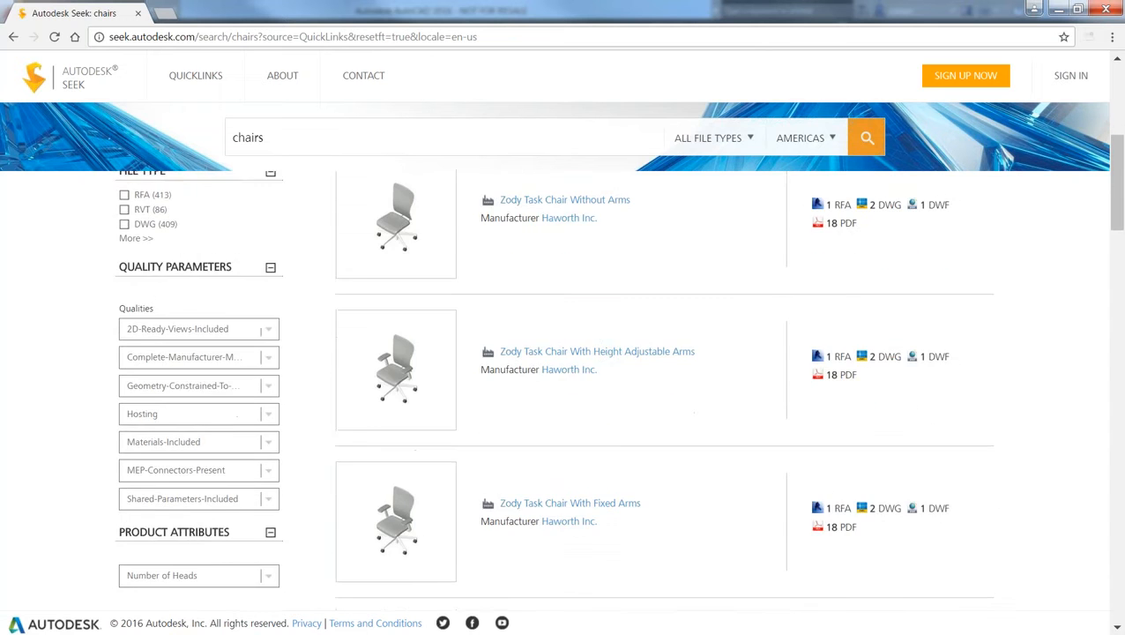
scroll(879, 448, down, 1)
scroll(879, 448, down, 2)
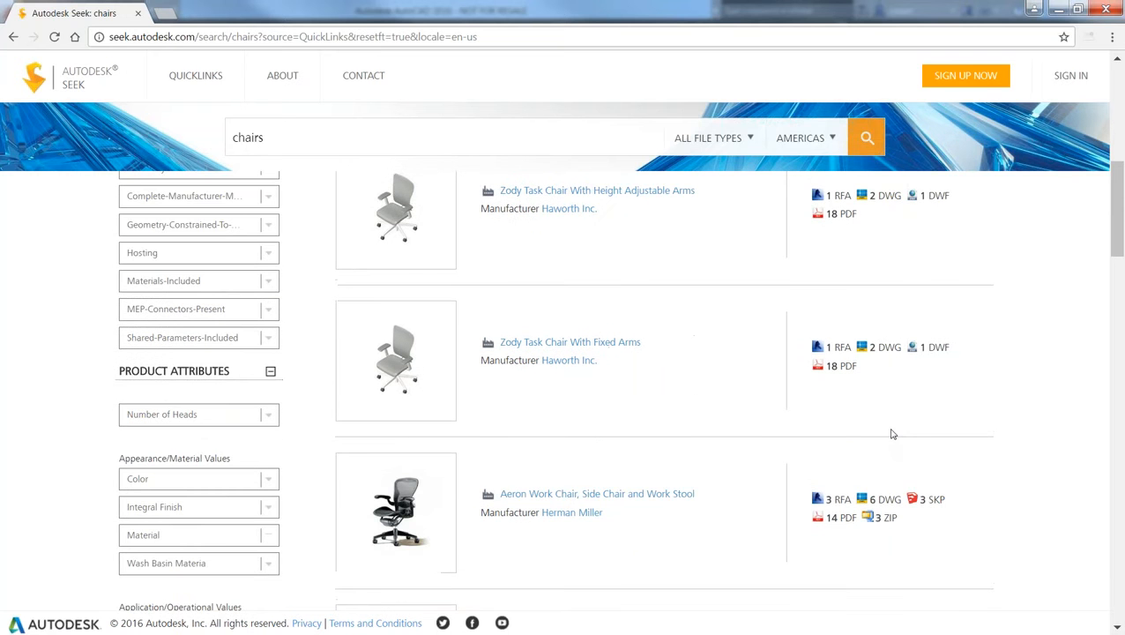
scroll(891, 434, down, 1)
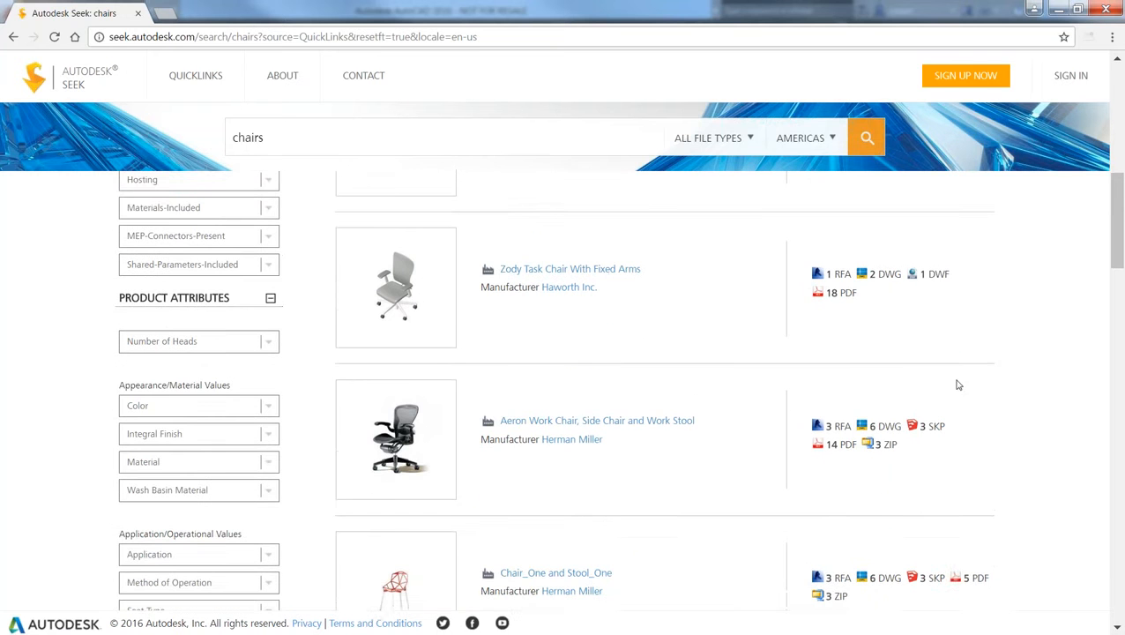
scroll(967, 394, down, 1)
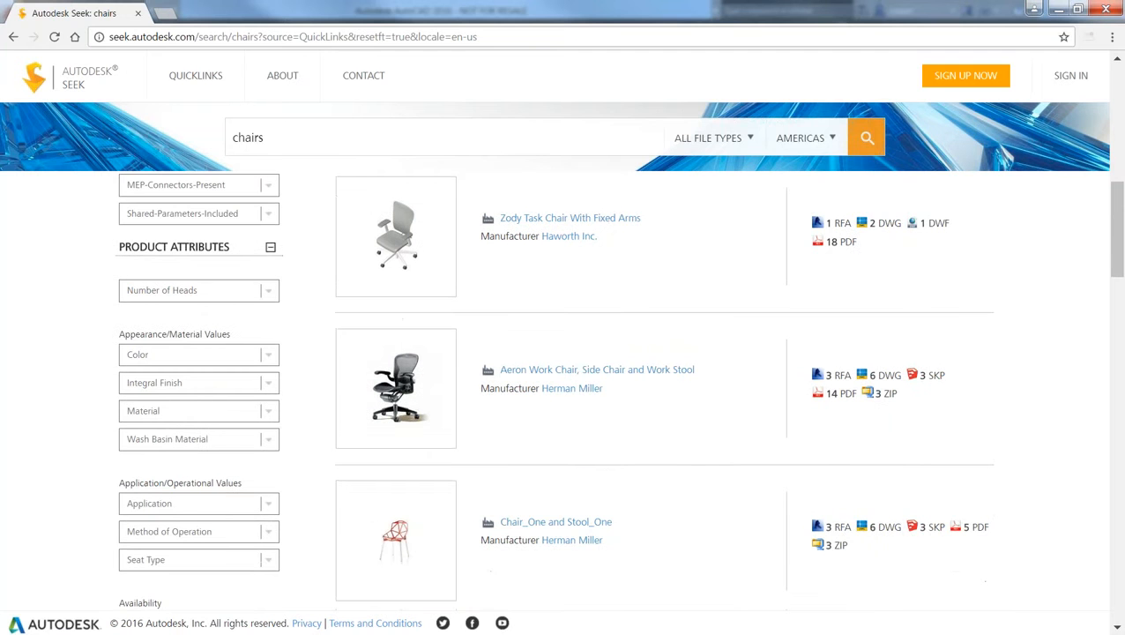
scroll(881, 359, down, 1)
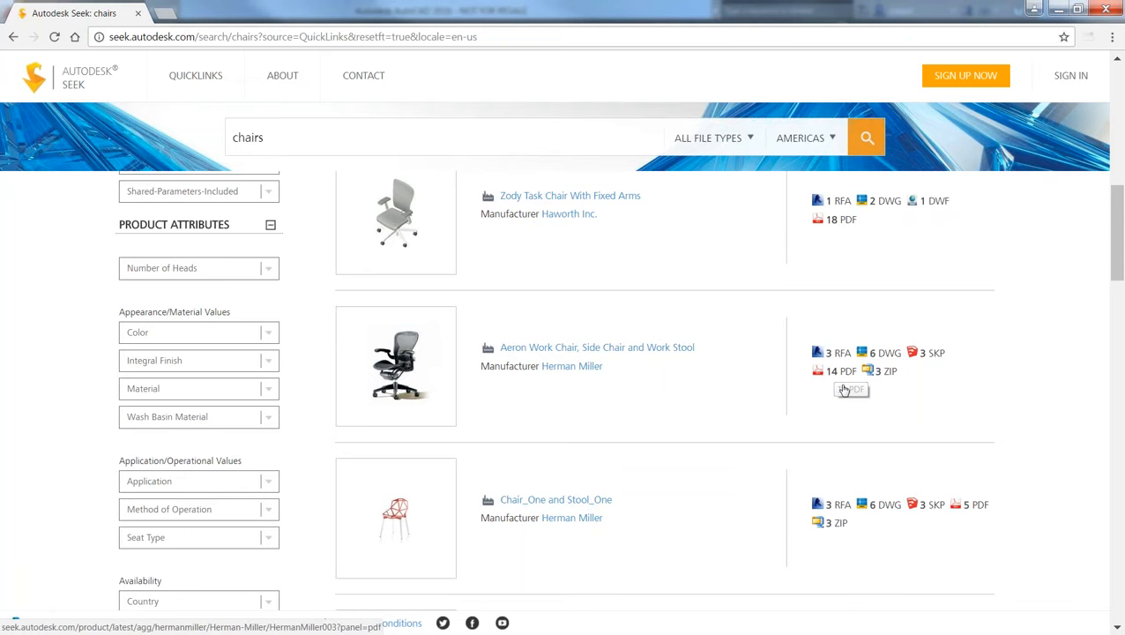
scroll(845, 393, down, 2)
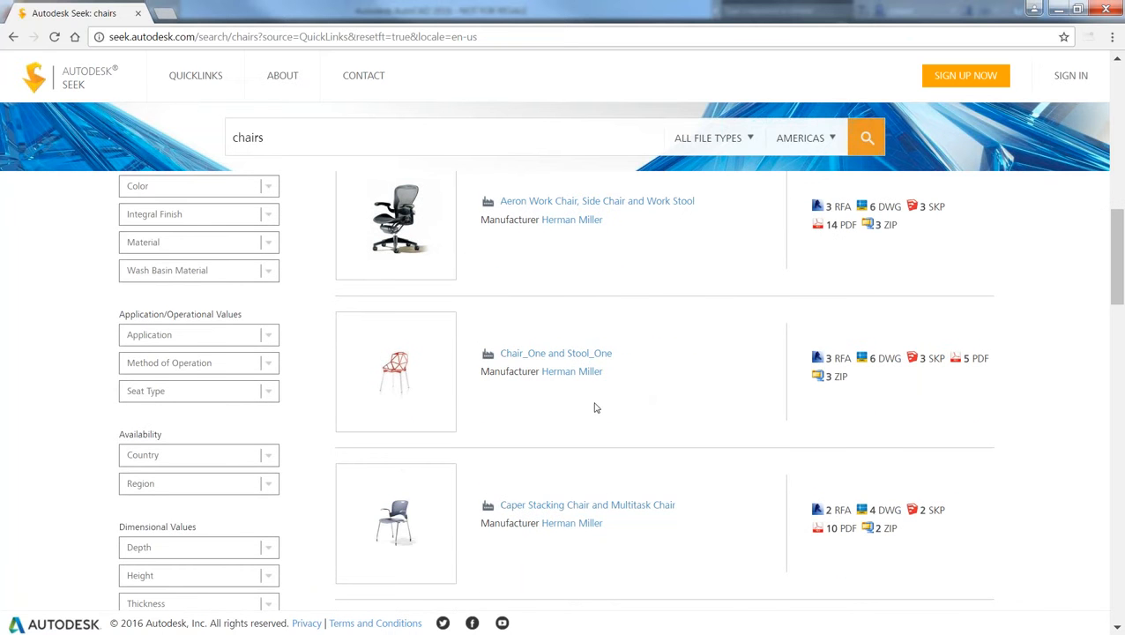
mouse_move(454, 407)
scroll(327, 413, up, 3)
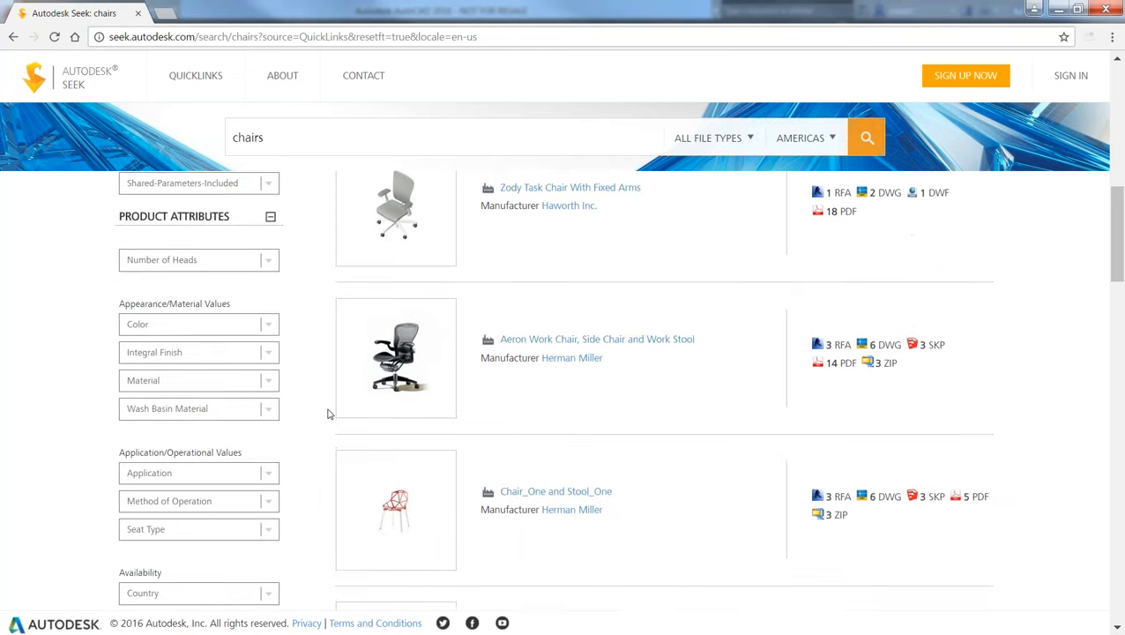
scroll(327, 413, up, 3)
scroll(325, 412, up, 3)
mouse_move(351, 425)
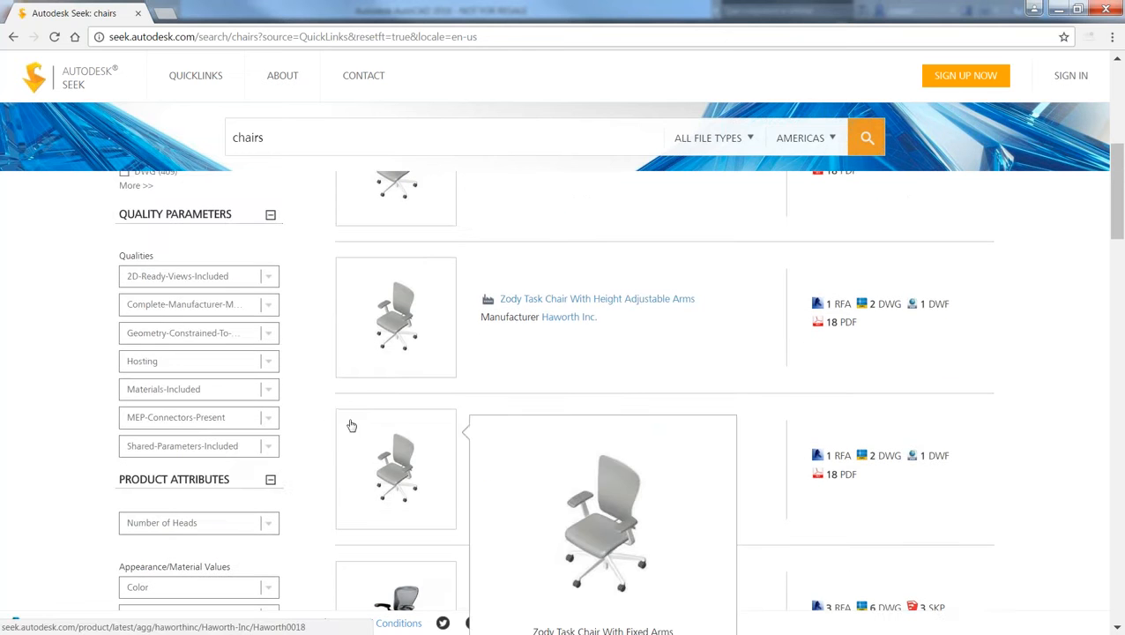
scroll(348, 428, up, 6)
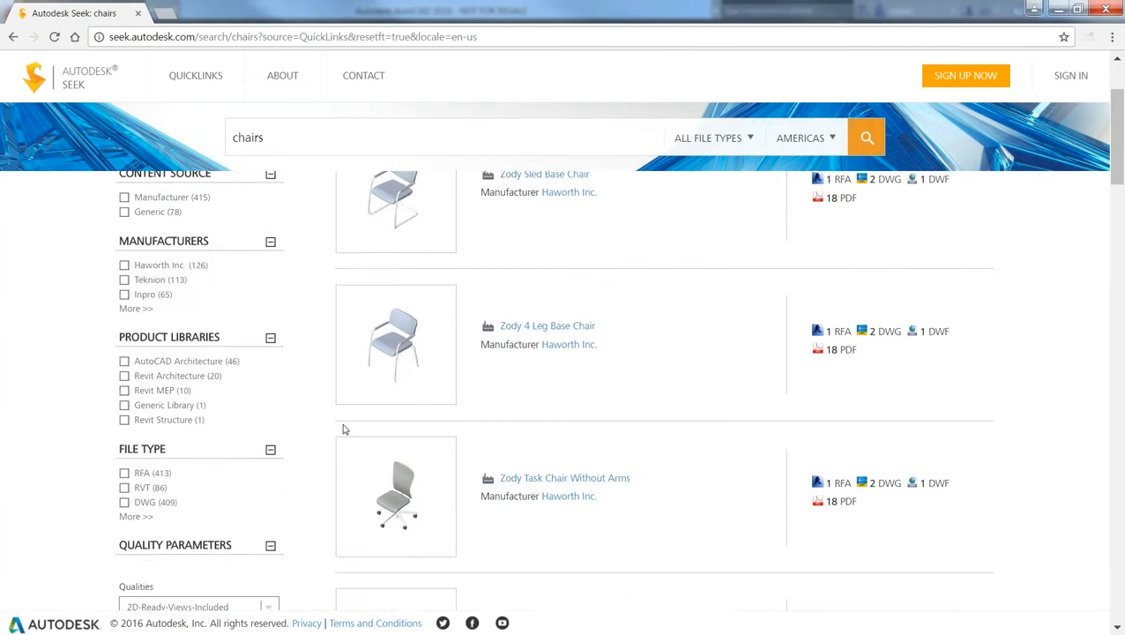
scroll(344, 430, up, 3)
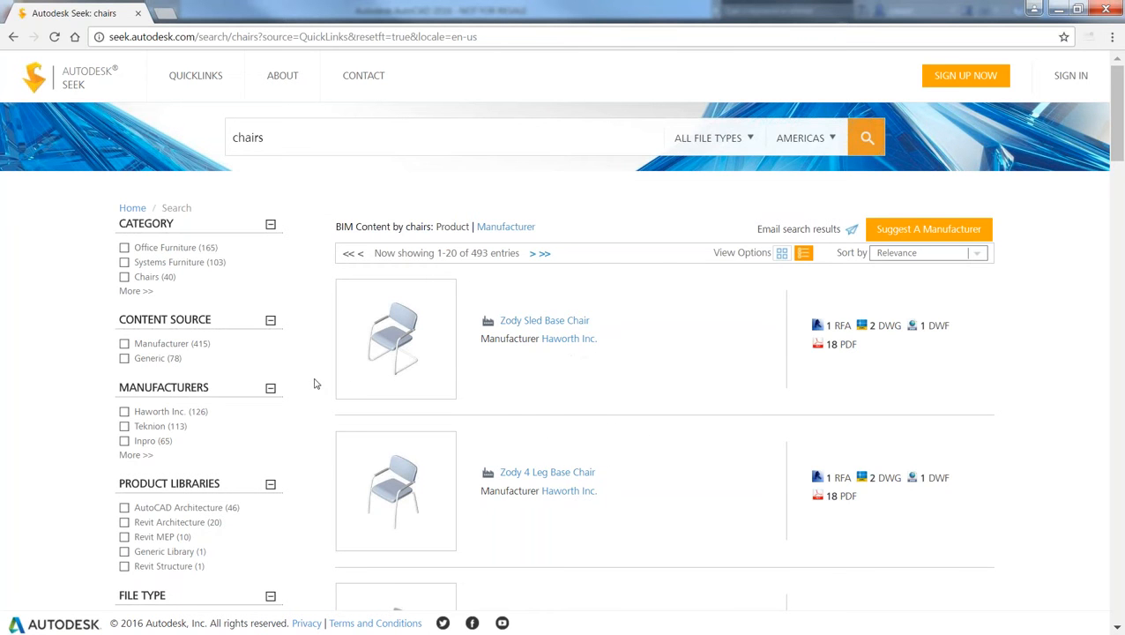
- Look over the available filter groups and the further chair results as far as the Embody Chairs
scroll(315, 388, down, 2)
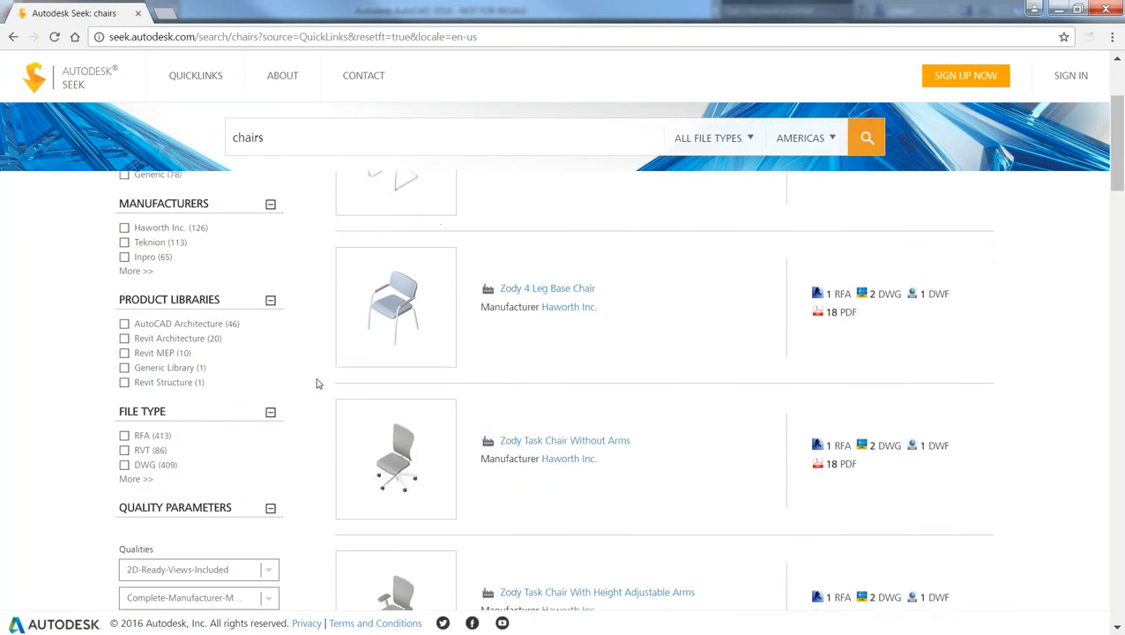
scroll(317, 386, down, 8)
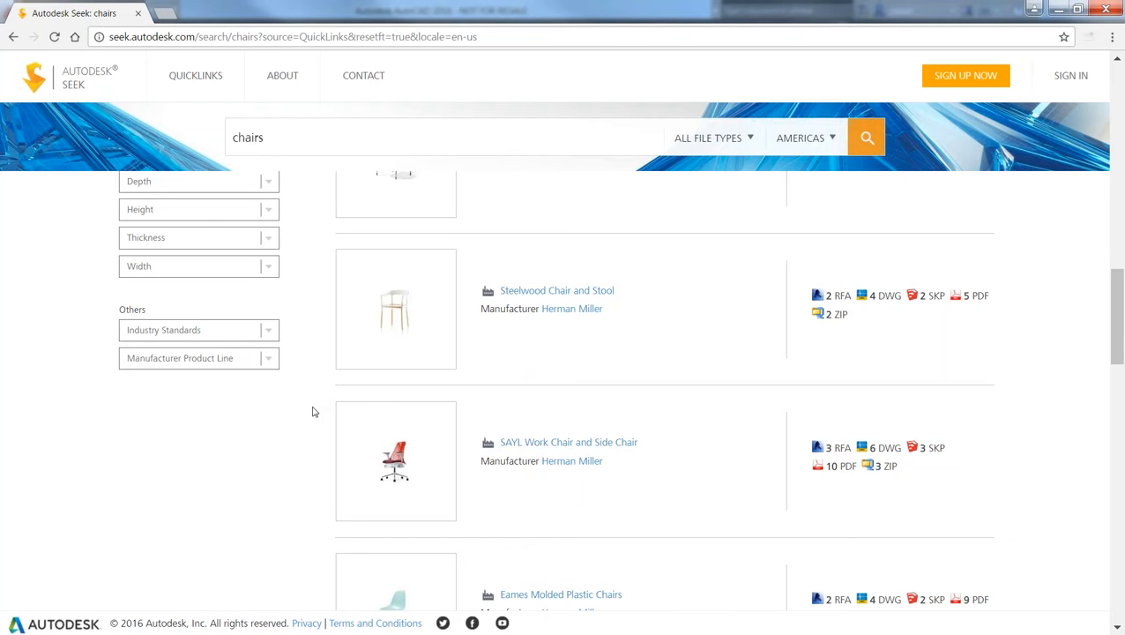
scroll(313, 412, down, 1)
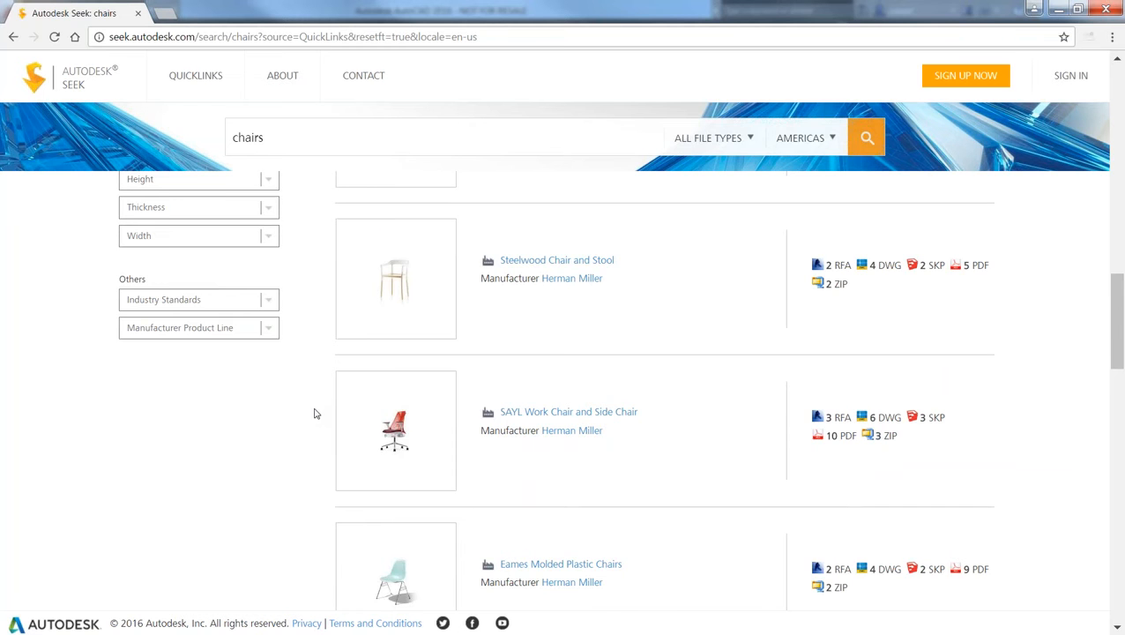
scroll(312, 410, down, 2)
scroll(346, 406, up, 1)
scroll(362, 413, down, 4)
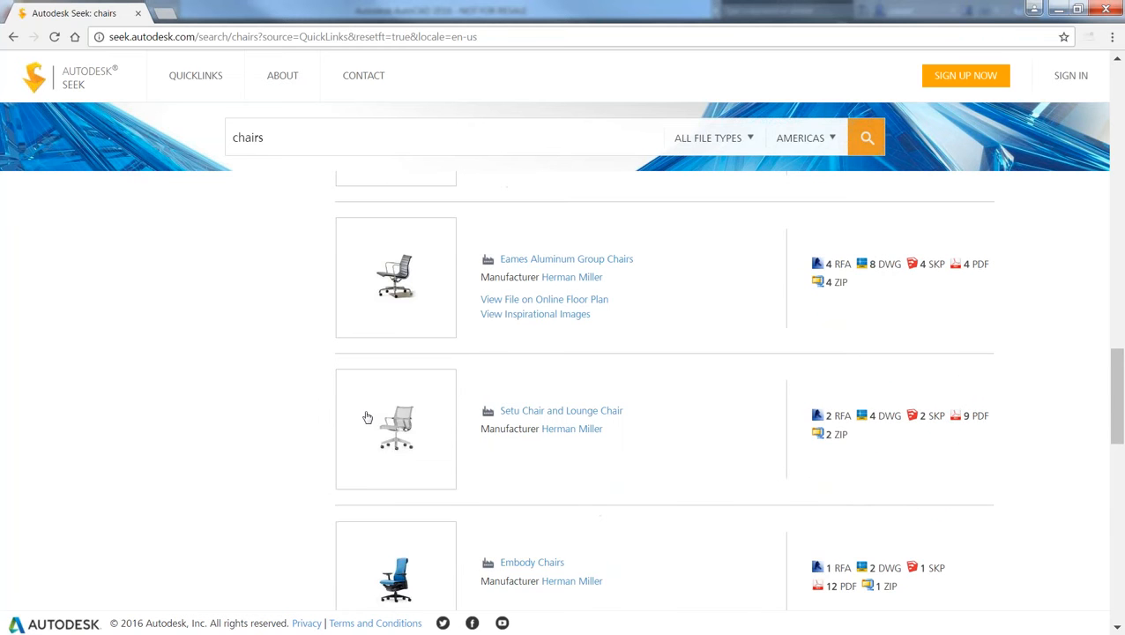
scroll(335, 428, up, 1)
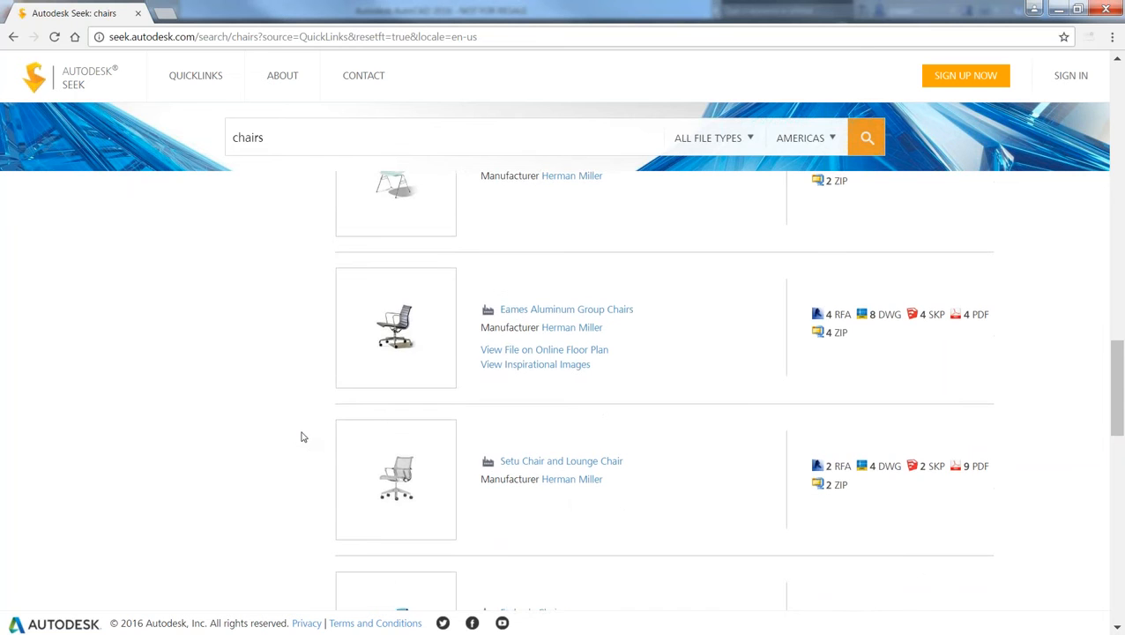
scroll(300, 436, up, 10)
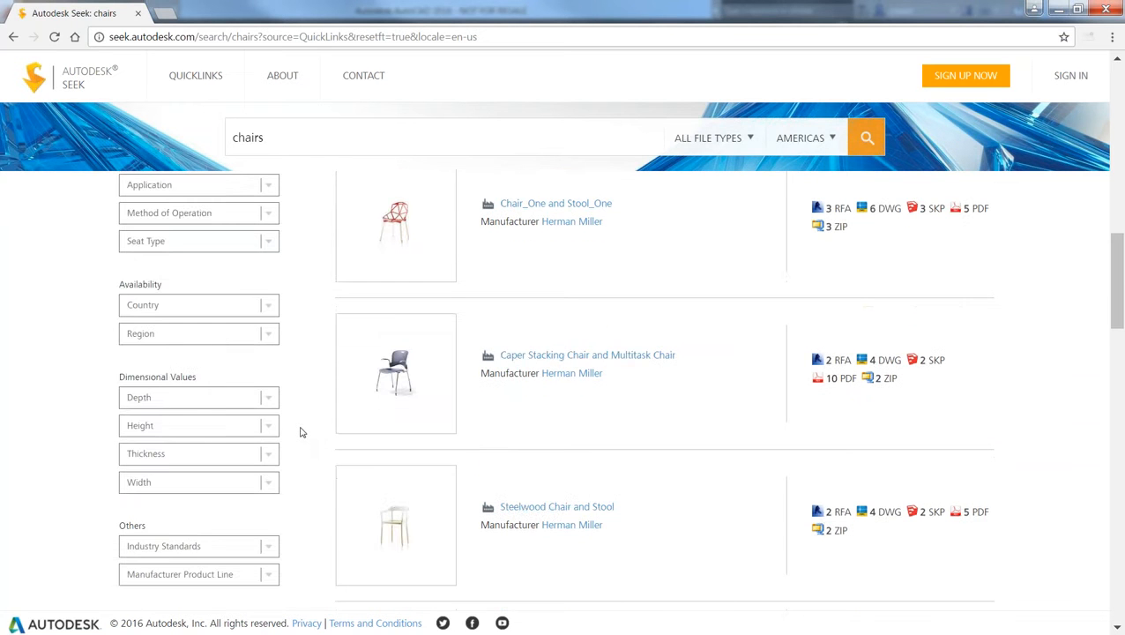
scroll(300, 432, up, 3)
scroll(300, 433, up, 5)
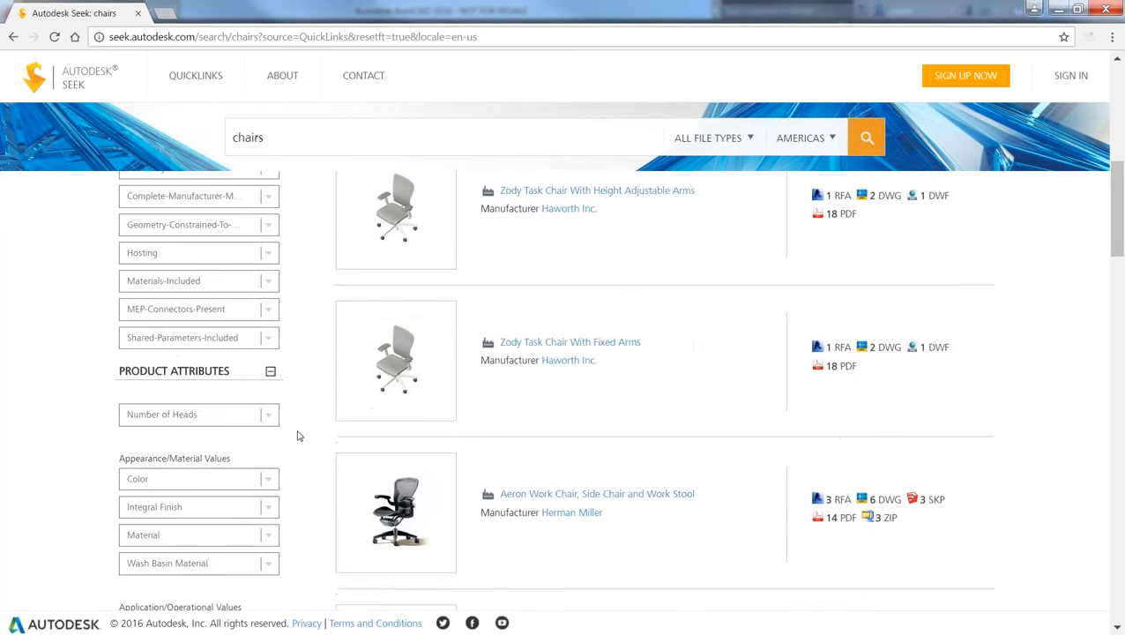
- Show all file types in the results filter and restrict the chair results to DWG files
scroll(305, 435, up, 1)
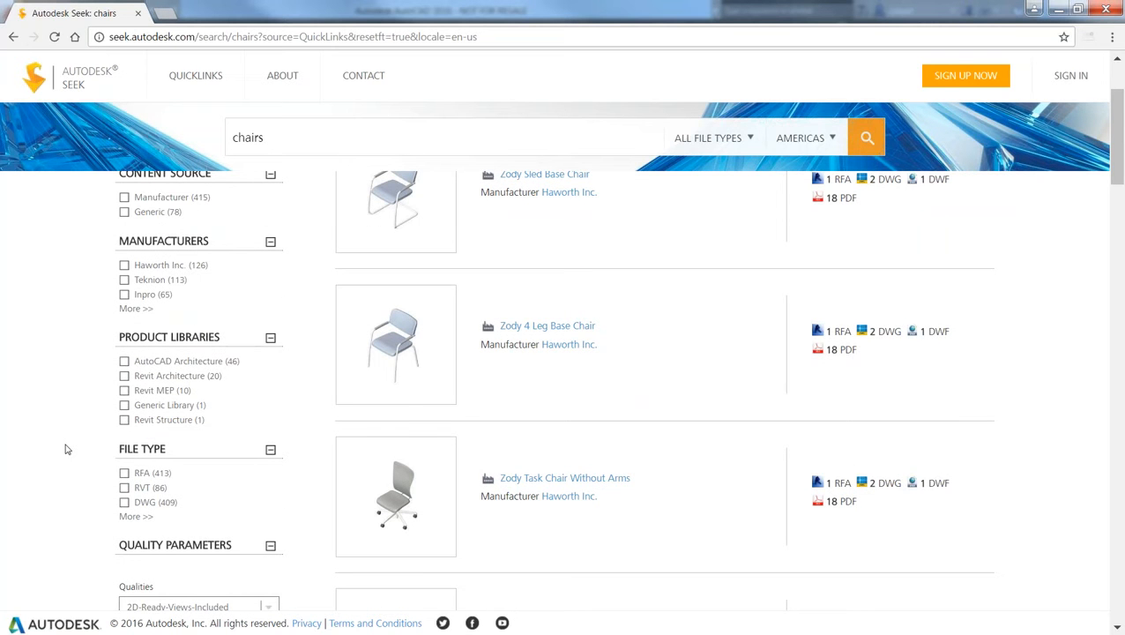
scroll(67, 448, down, 1)
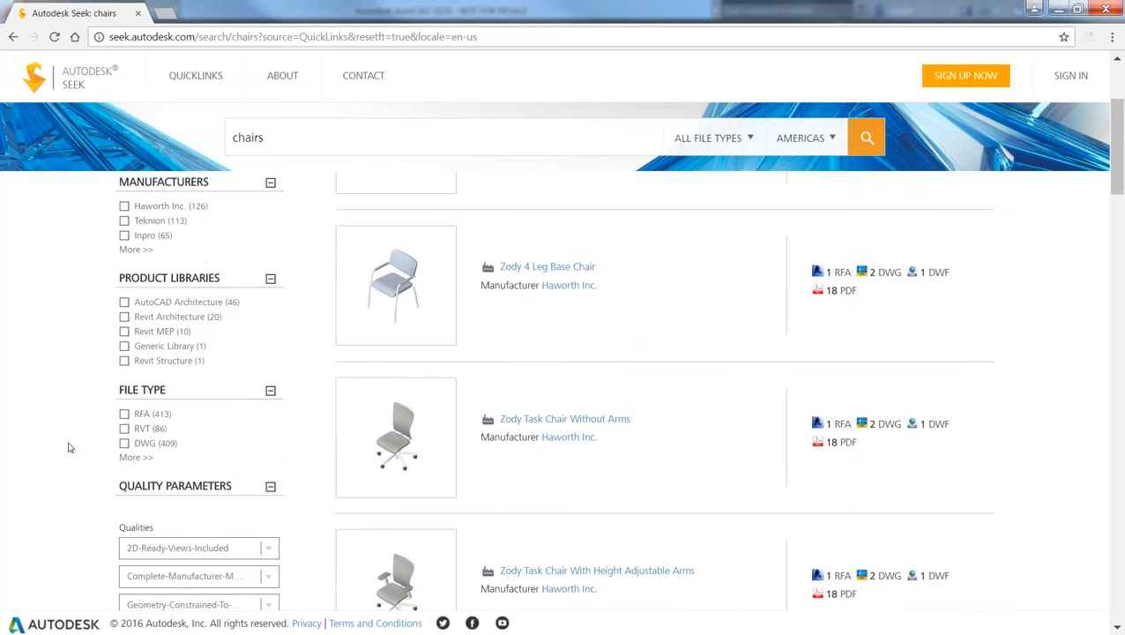
scroll(69, 448, down, 1)
click(135, 456)
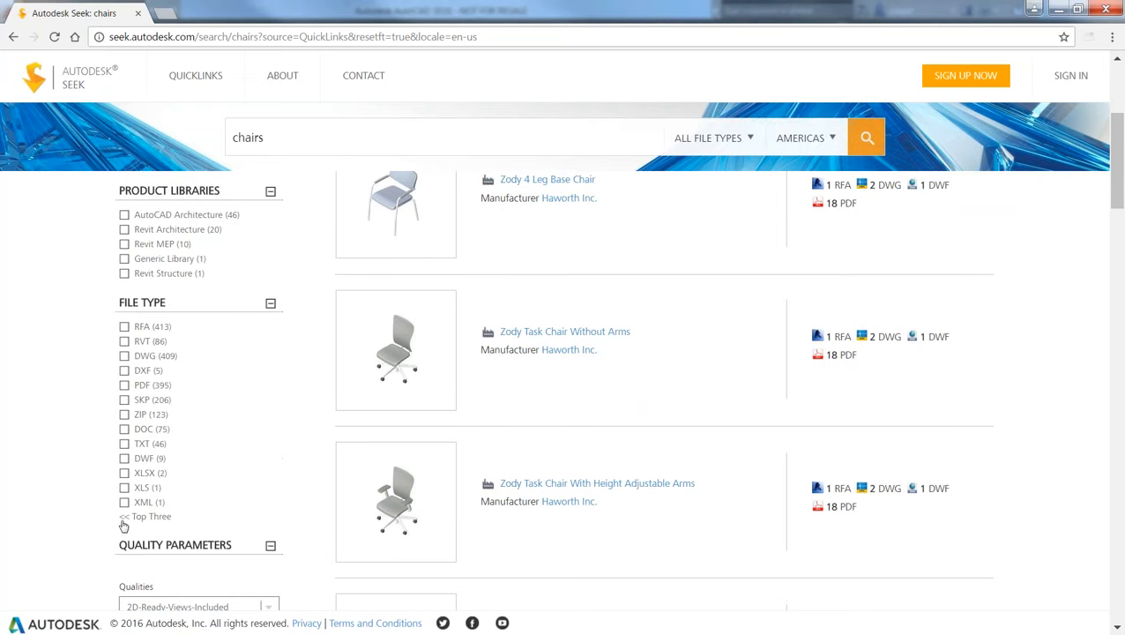
click(124, 355)
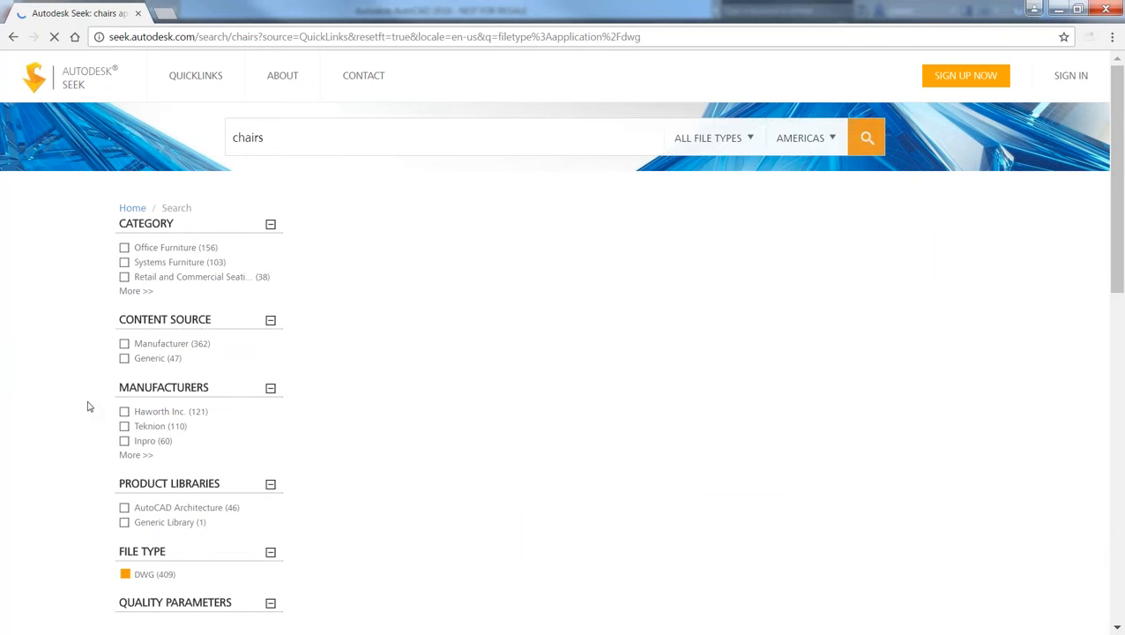
scroll(91, 407, down, 3)
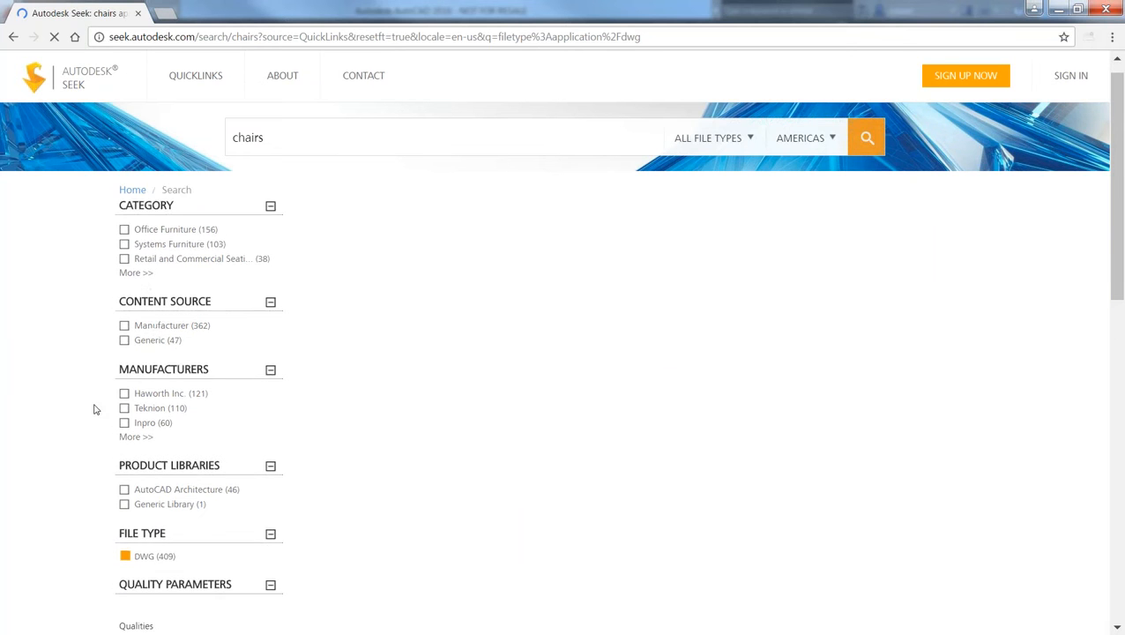
scroll(95, 409, up, 2)
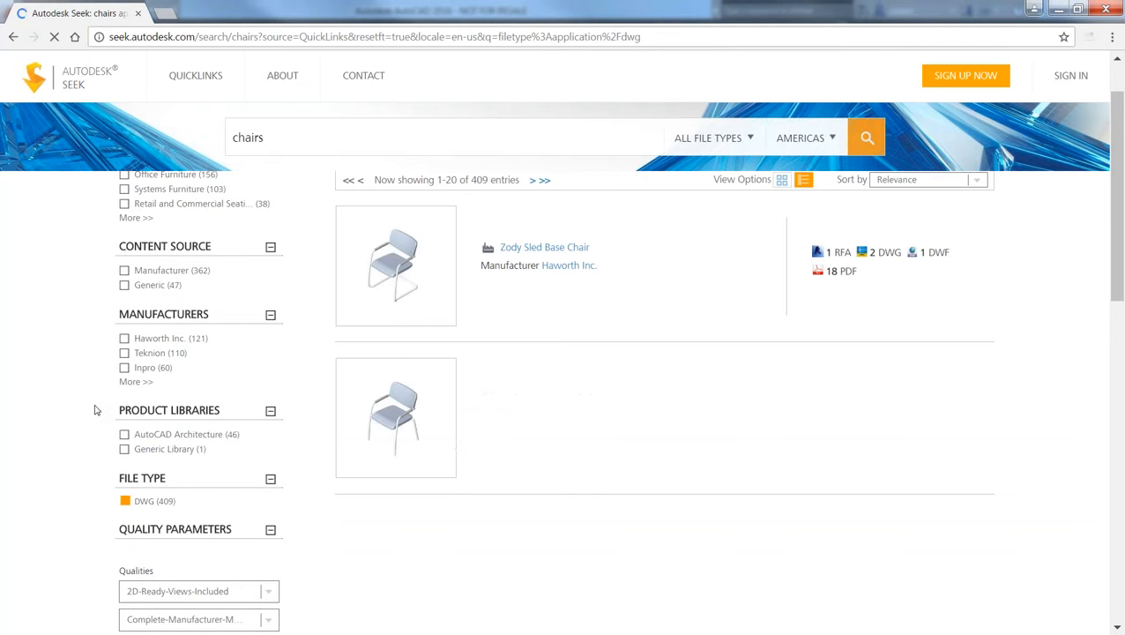
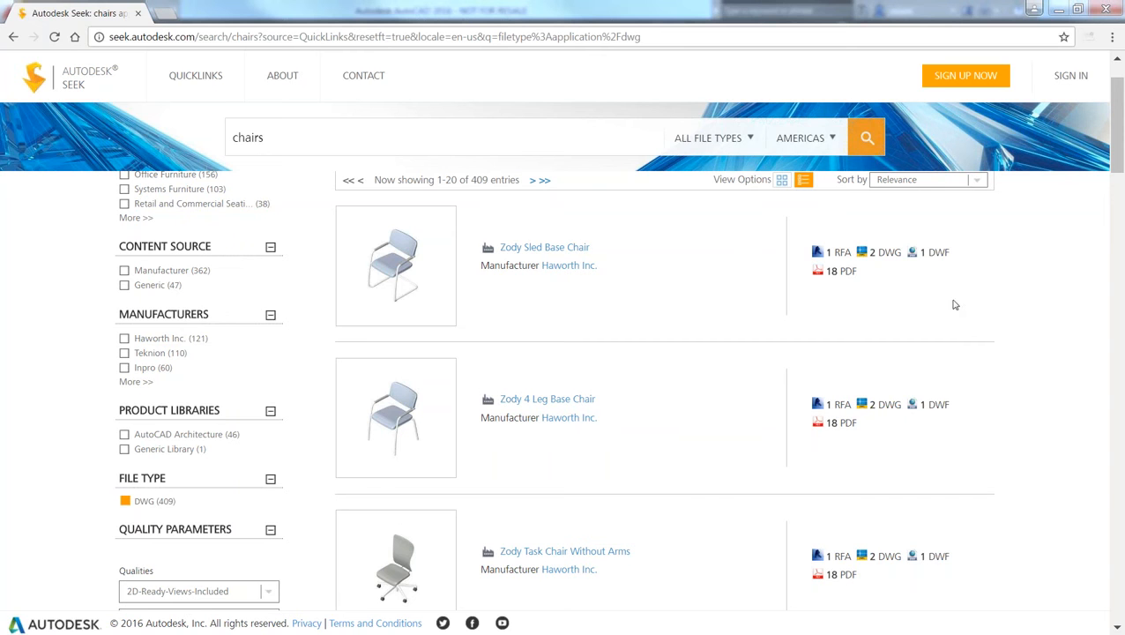
- Open the DWG files of the Zody Sled Base Chair and select the SZG-22-1S, 3D drawing for download
click(881, 254)
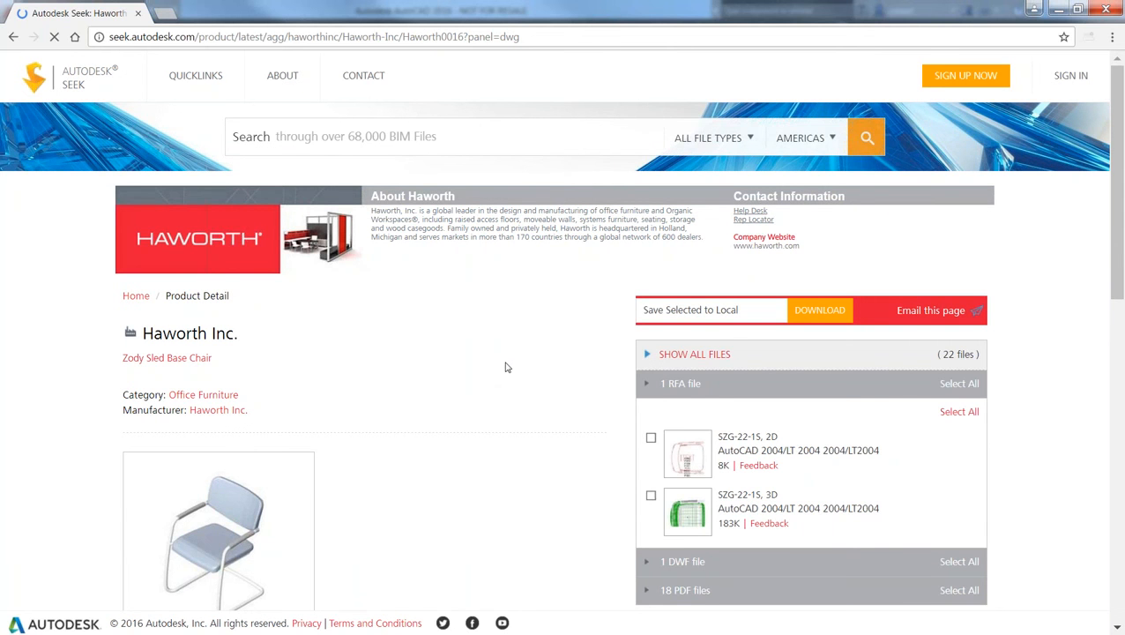
scroll(505, 367, down, 1)
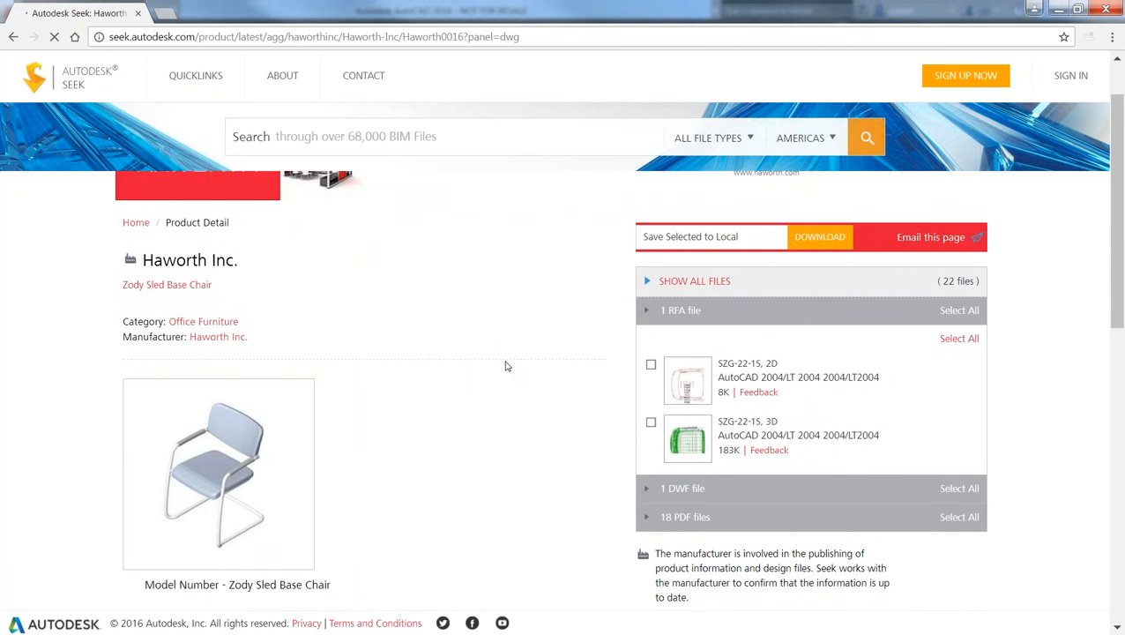
scroll(507, 366, down, 1)
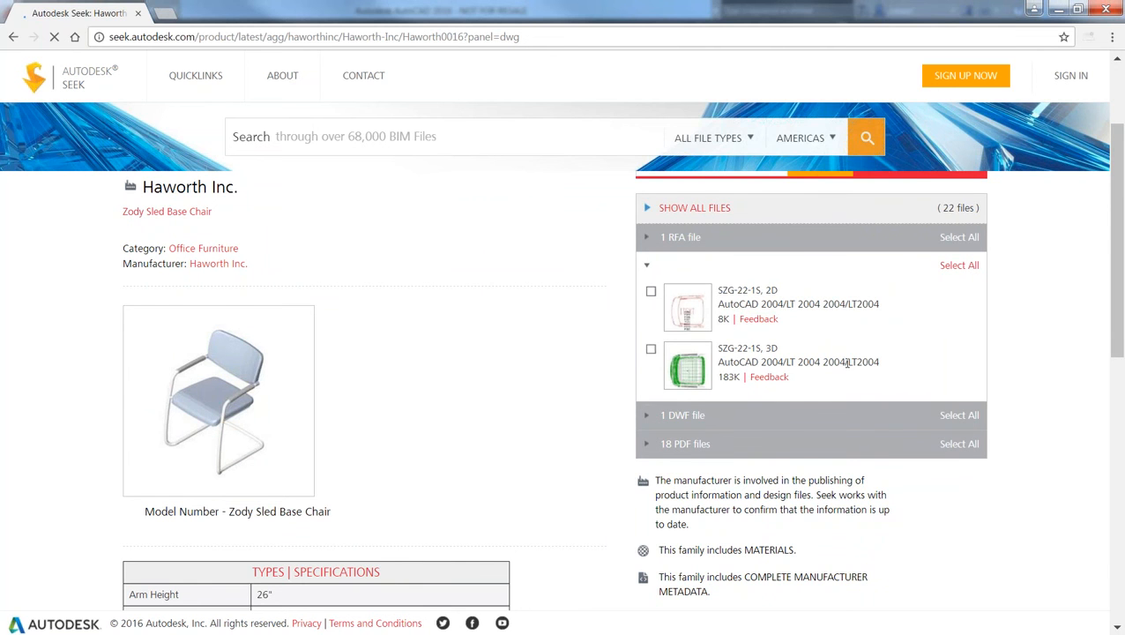
drag(875, 361, 717, 362)
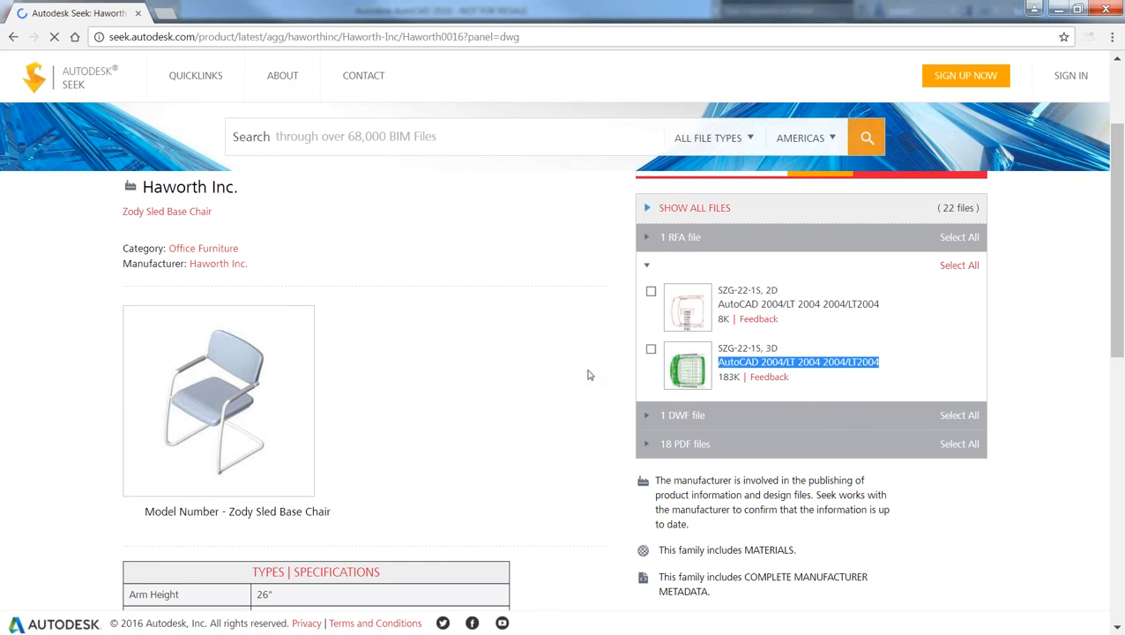
click(650, 345)
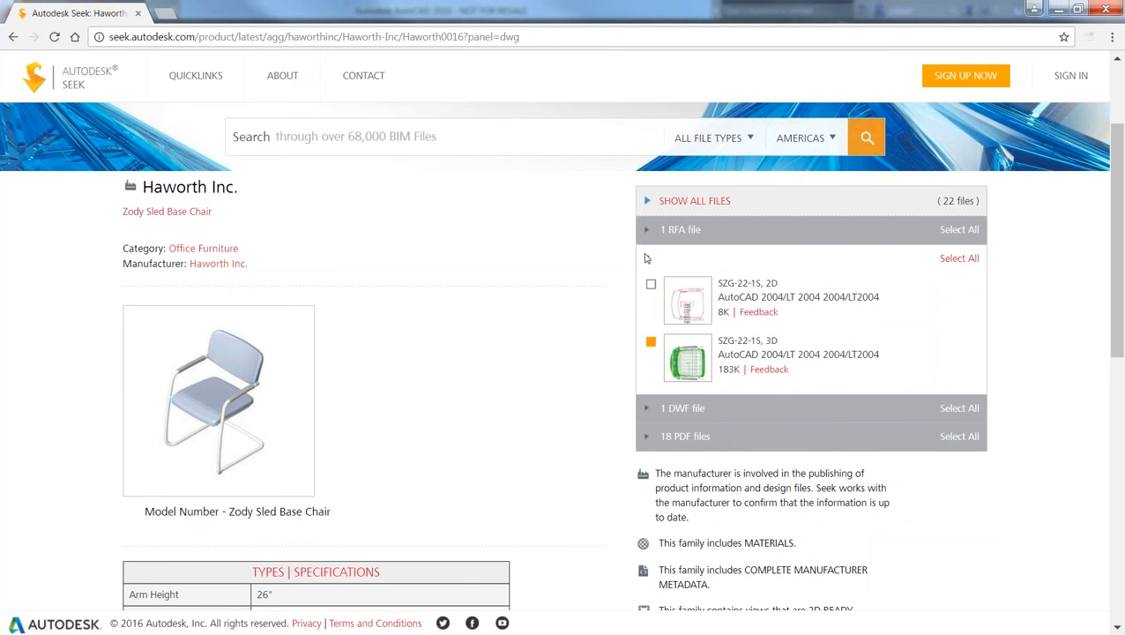
- Preview the SZG-22-1S, 3D drawing and look over the chair's file details and specifications table
mouse_move(672, 344)
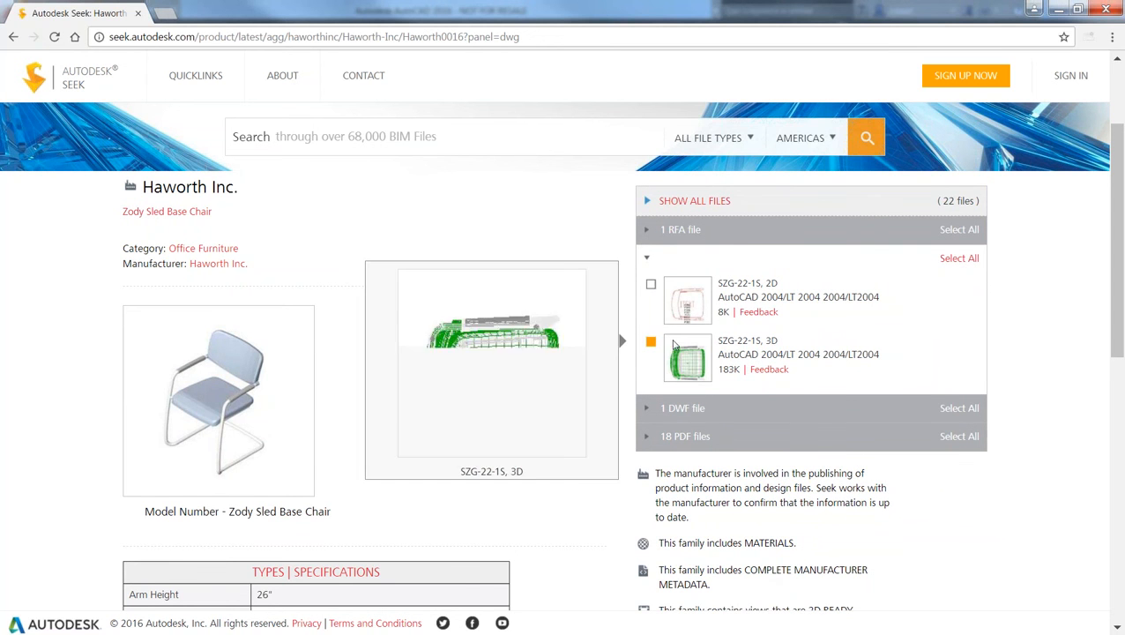
mouse_move(689, 364)
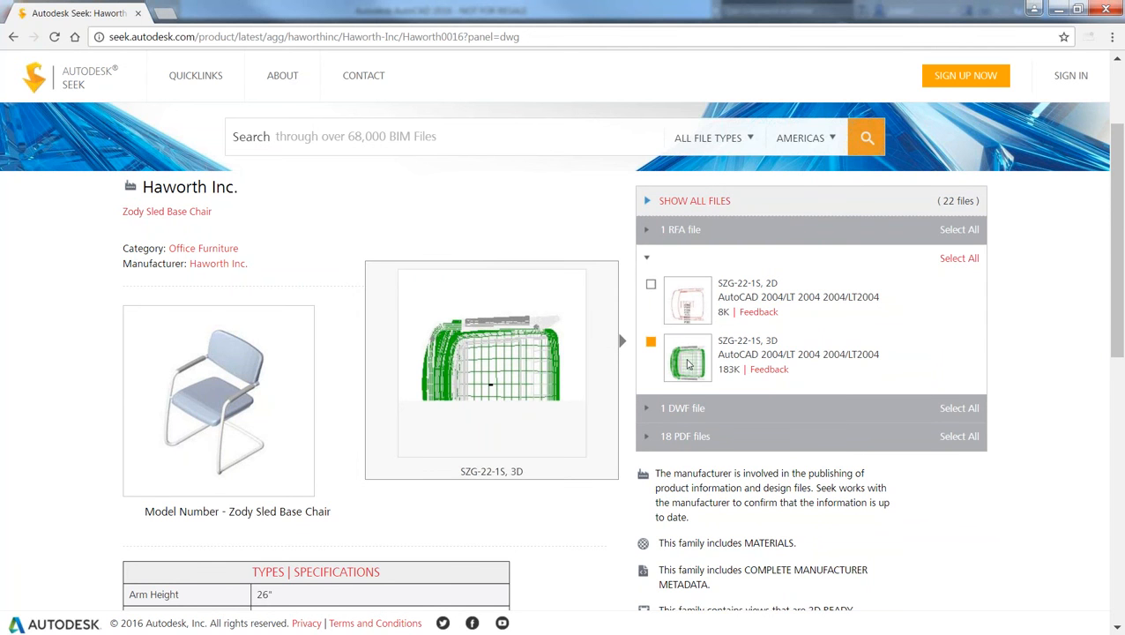
right_click(689, 364)
click(934, 353)
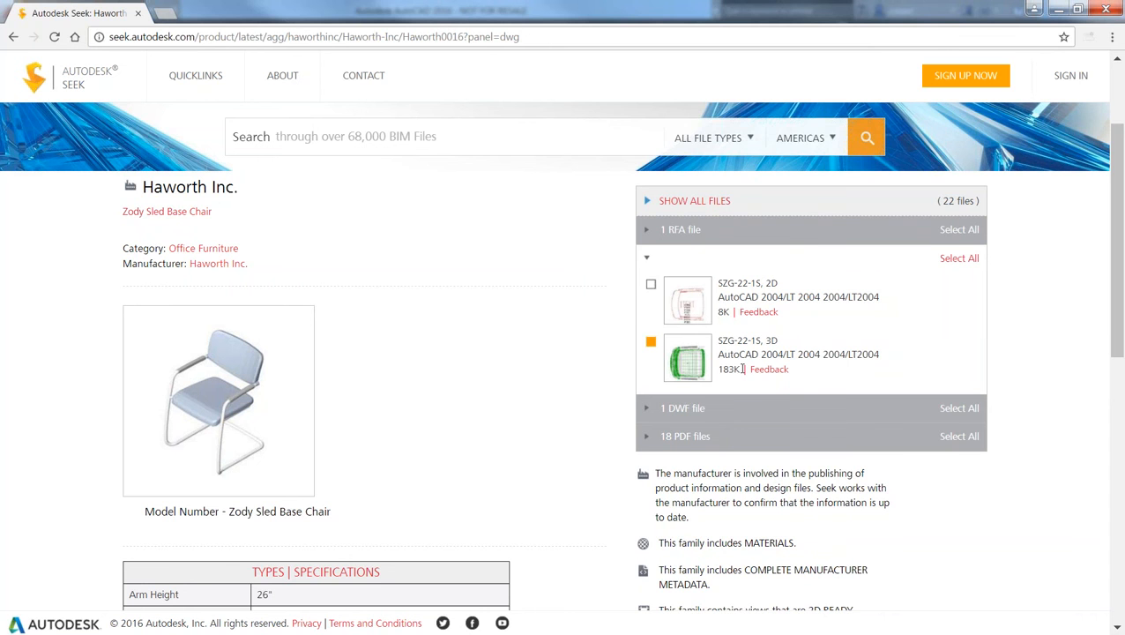
scroll(776, 388, down, 1)
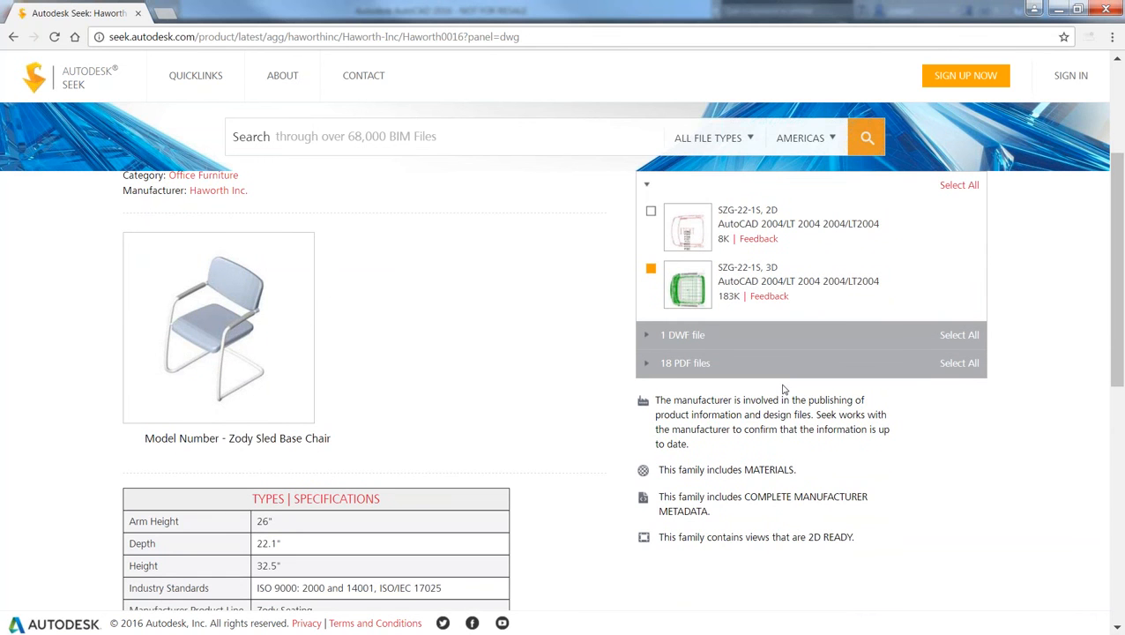
scroll(783, 389, down, 1)
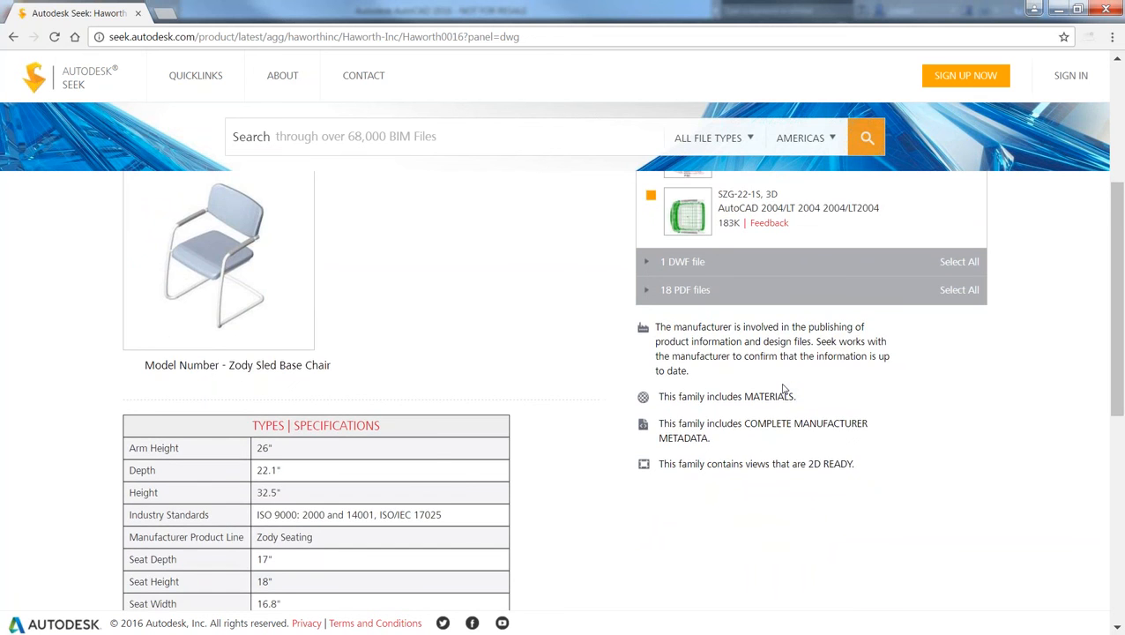
scroll(783, 389, down, 2)
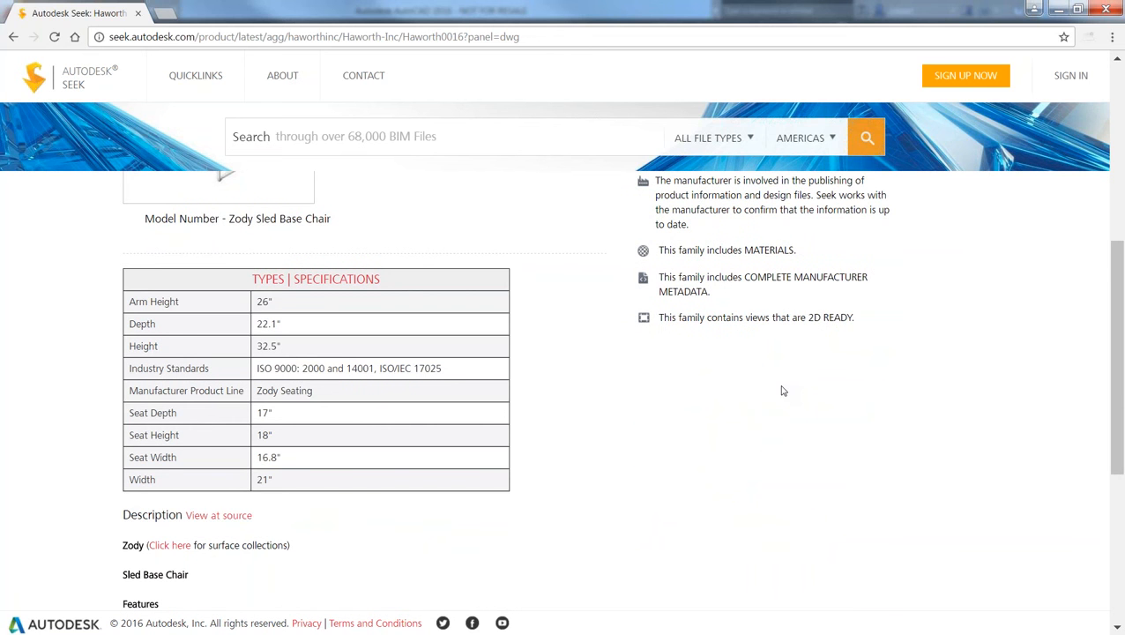
- Start downloading the selected 3D chair drawing to local storage and dismiss the pop-up over the Terms and Conditions page
scroll(781, 389, up, 6)
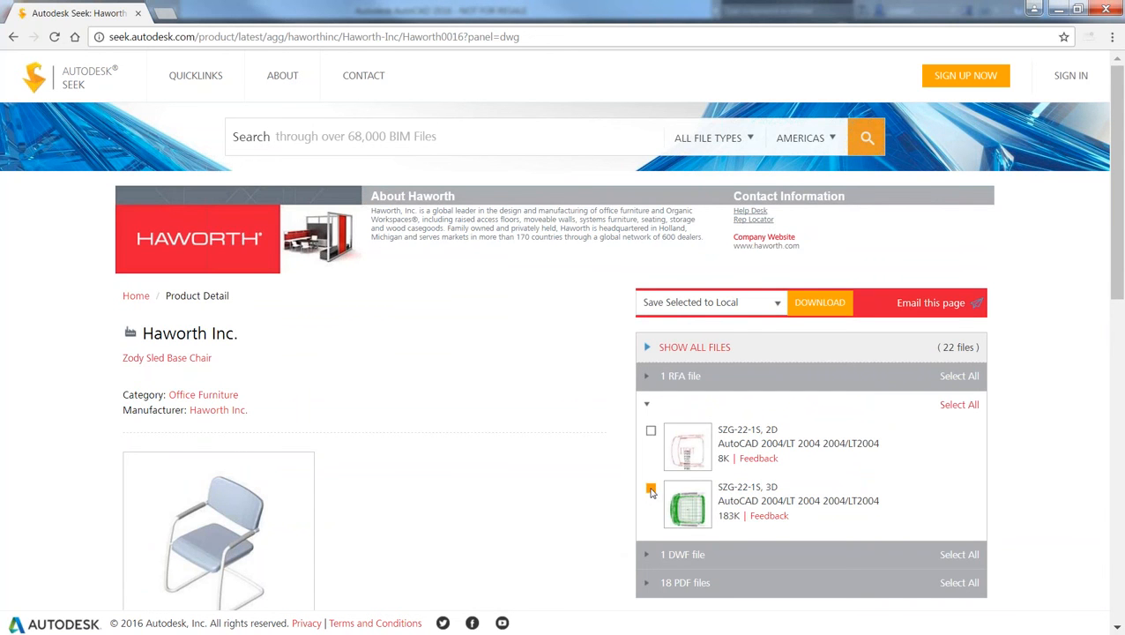
click(816, 305)
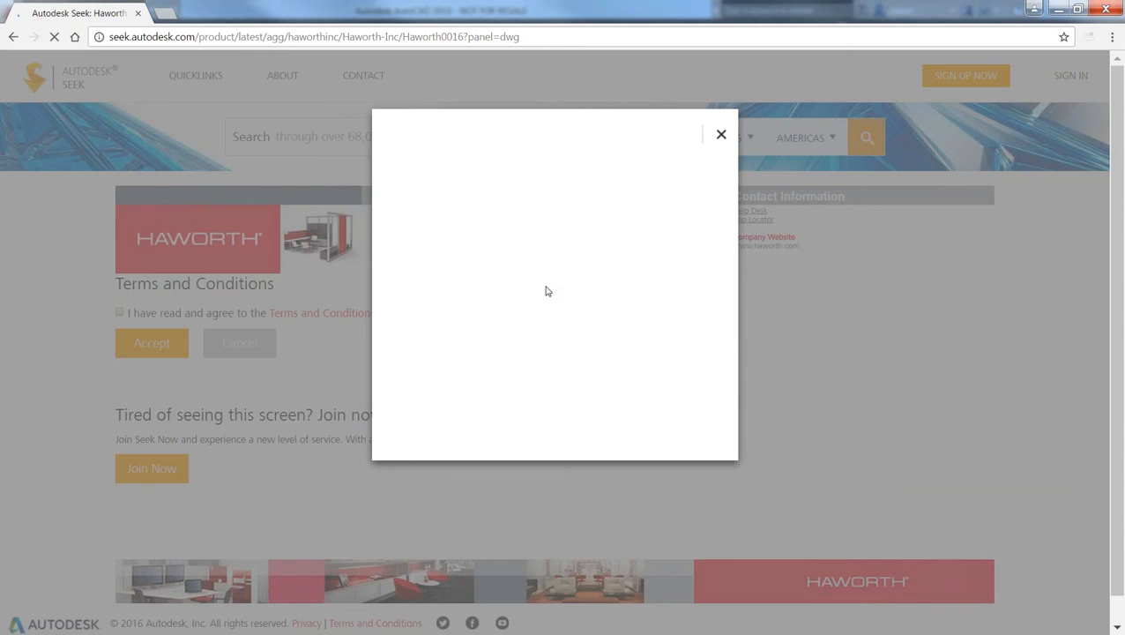
click(721, 135)
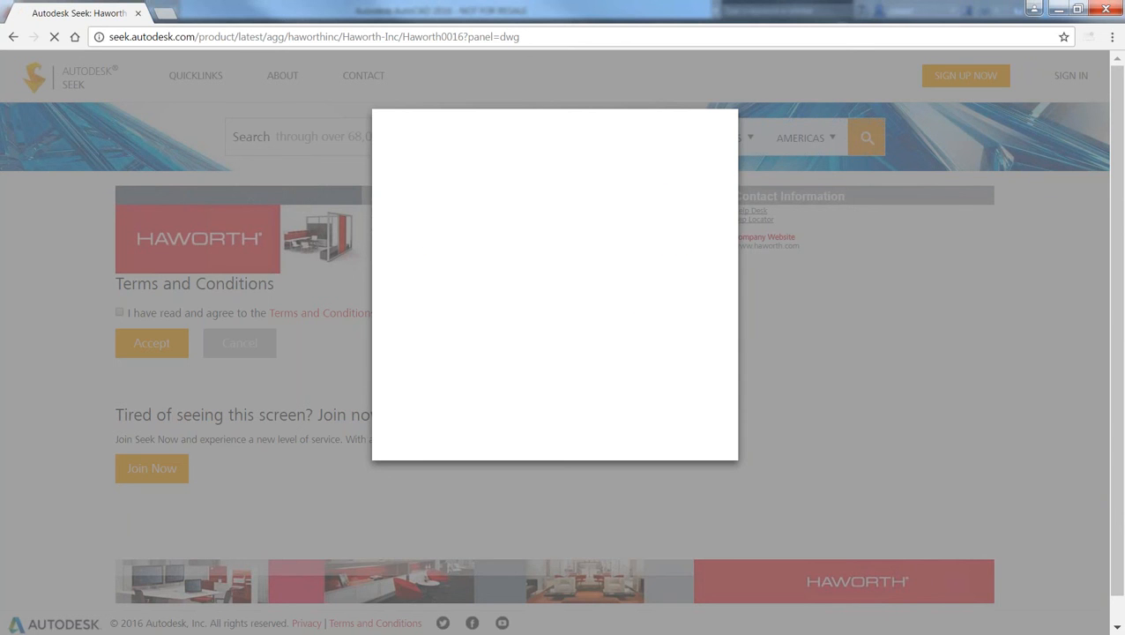